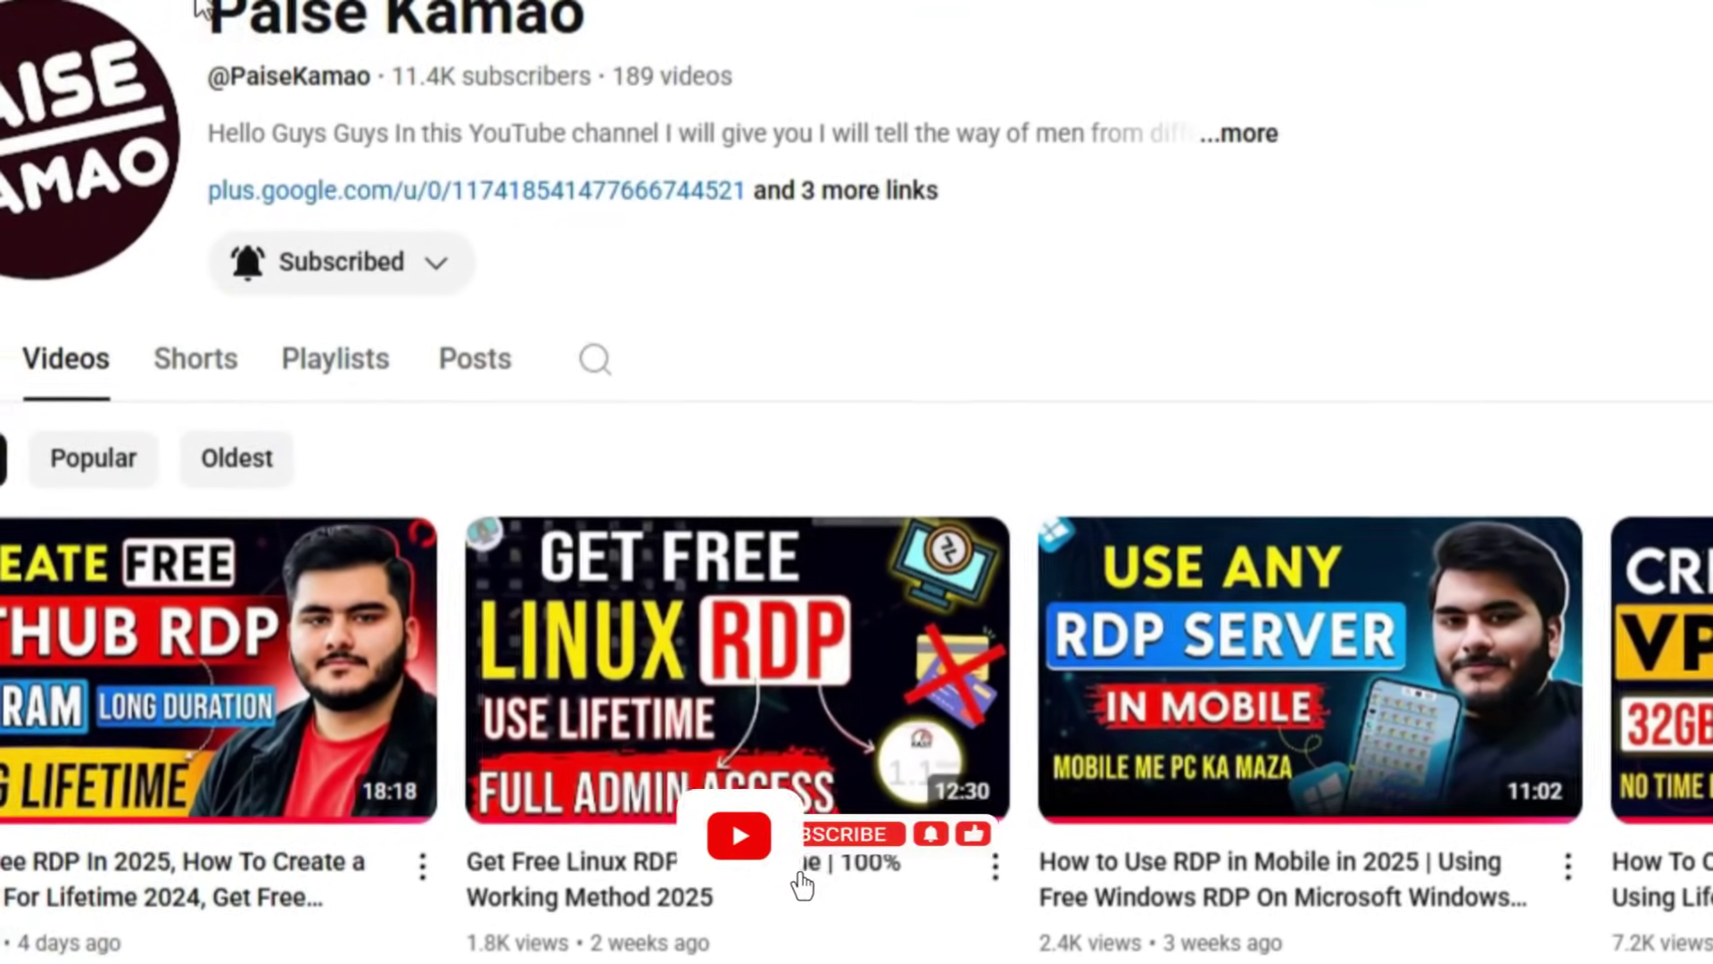
{"action": "left_click_drag", "start_coordinate": [198, 7], "coordinate": [589, 22]}
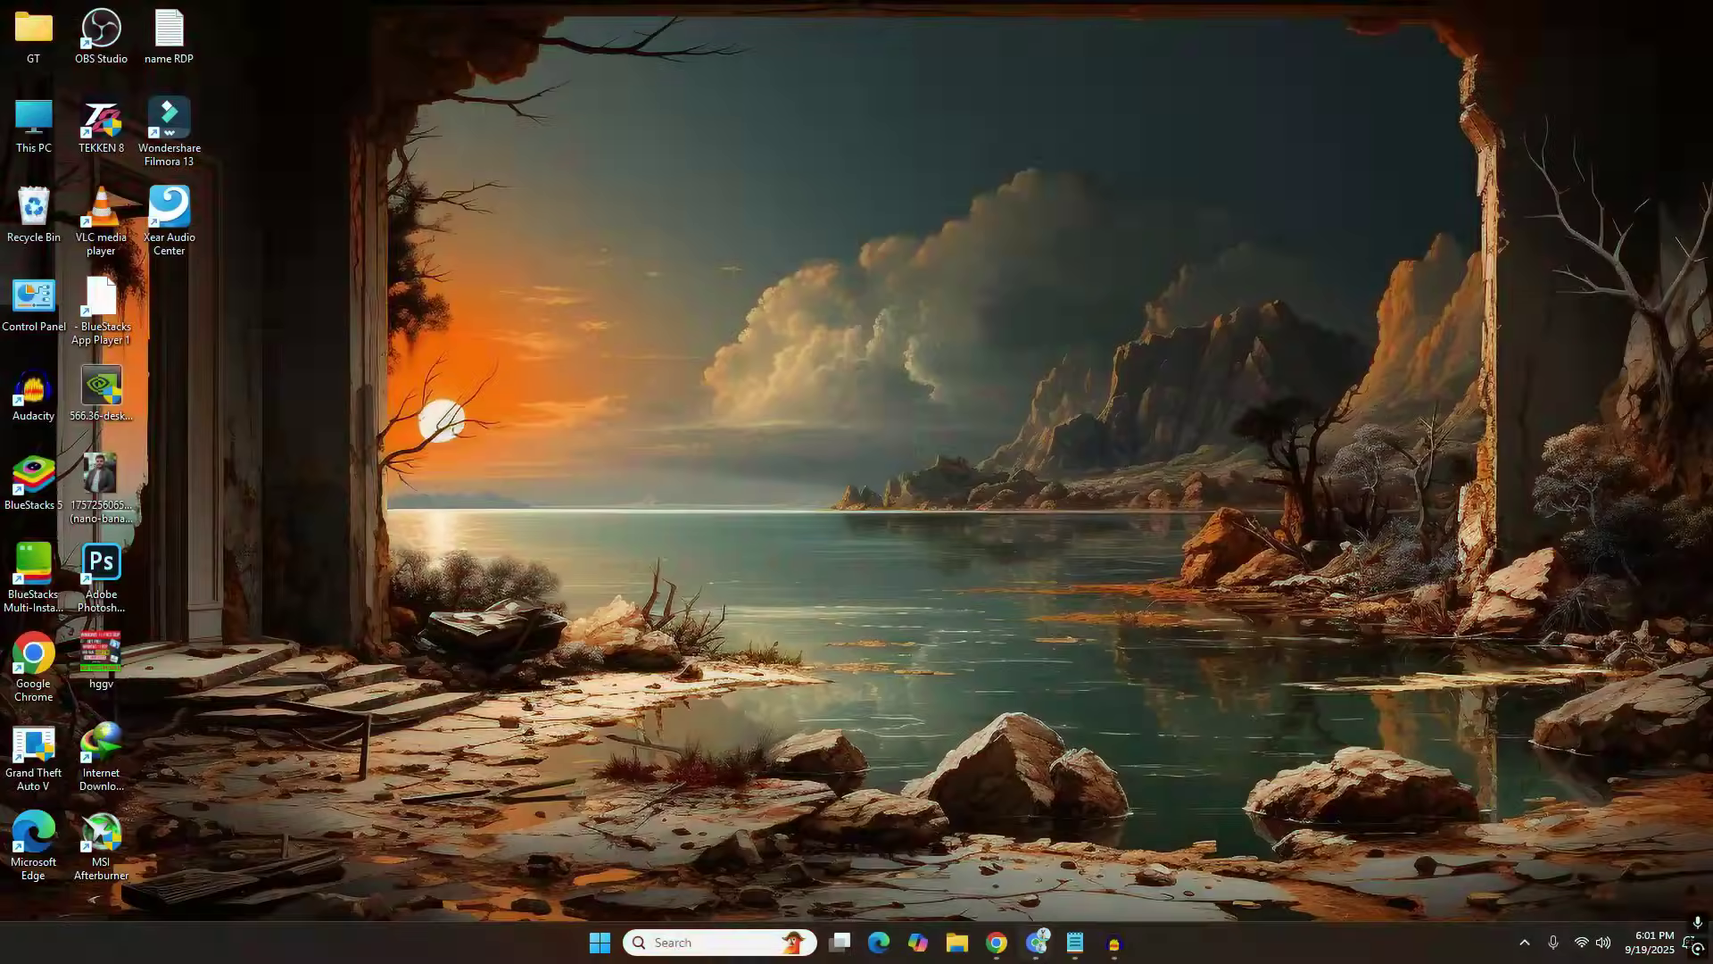
Switch to Chrome and create a new GitHub repository named rdp4 with private visibility.
{"action": "left_click", "coordinate": [1037, 946]}
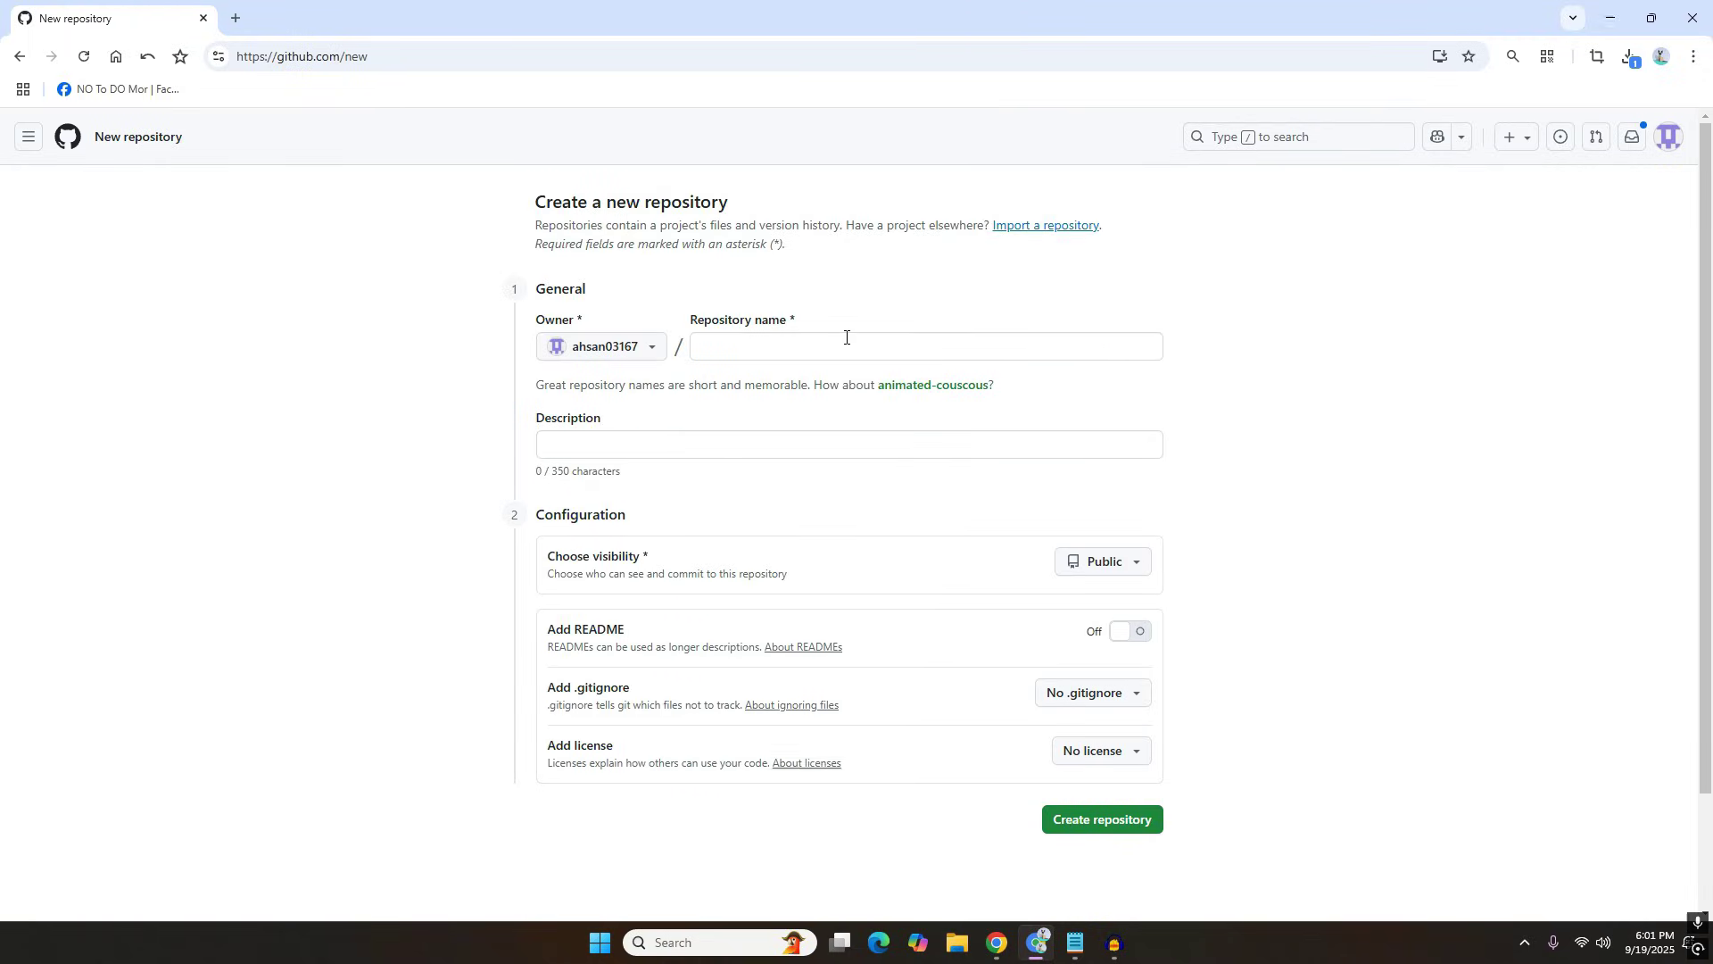
{"action": "left_click", "coordinate": [780, 352]}
{"action": "left_click", "coordinate": [804, 451]}
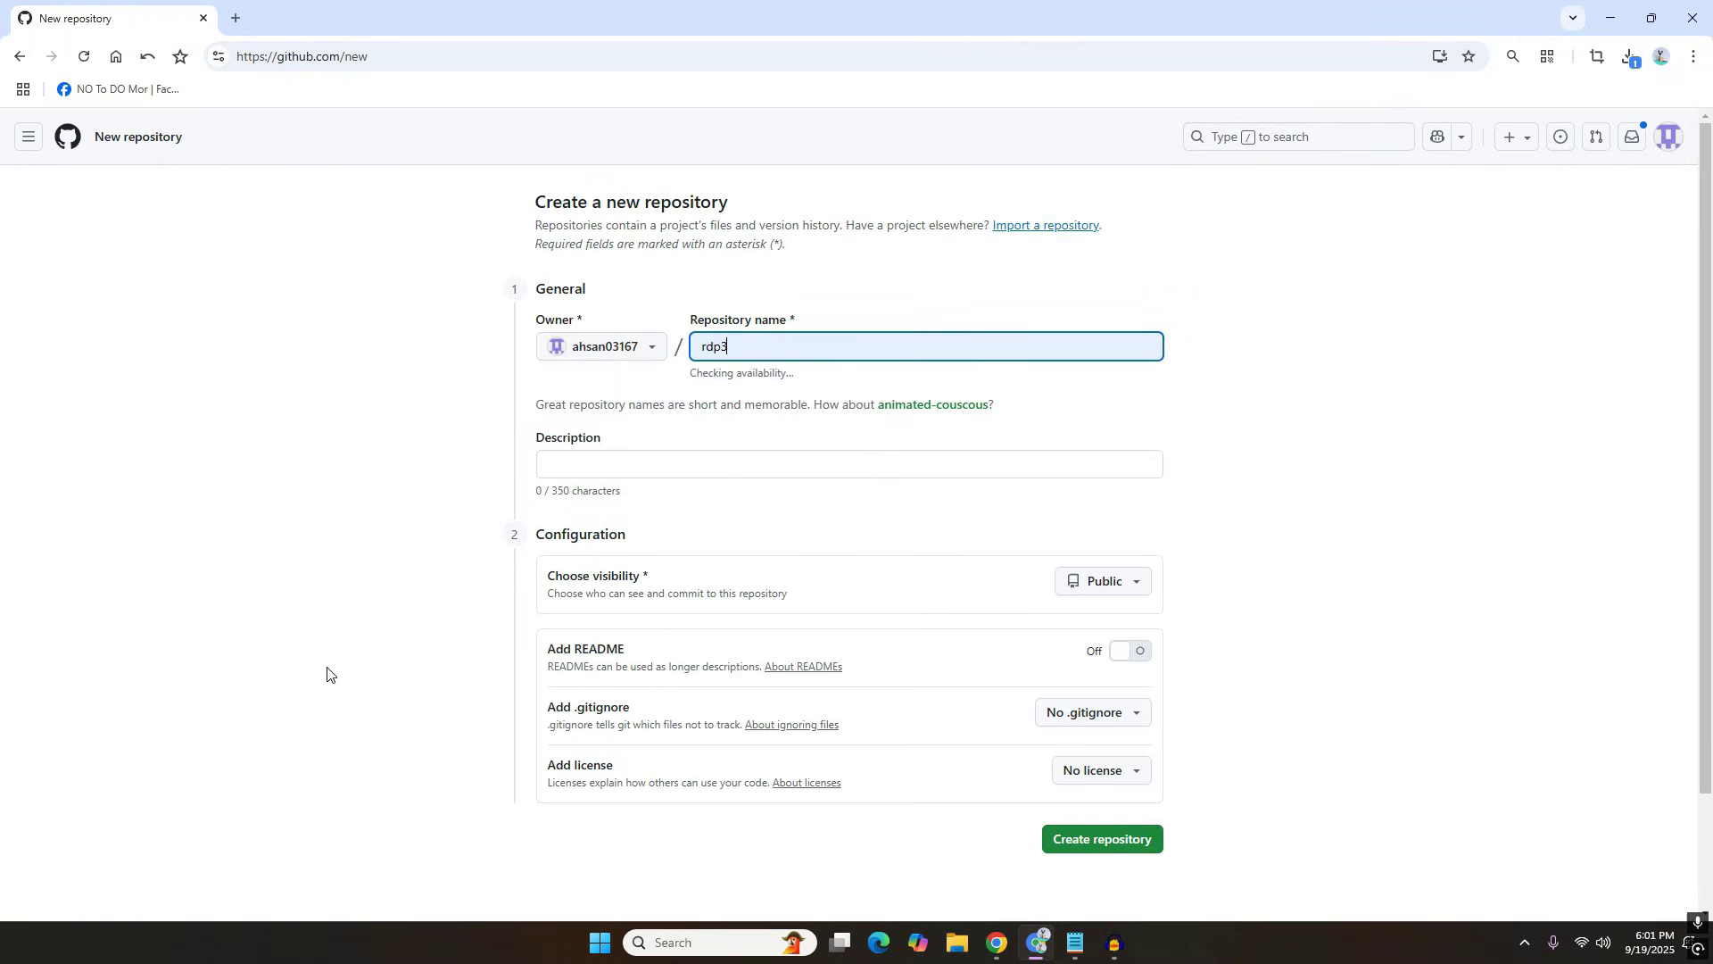
{"action": "key", "text": "BackSpace"}
{"action": "type", "text": "4"}
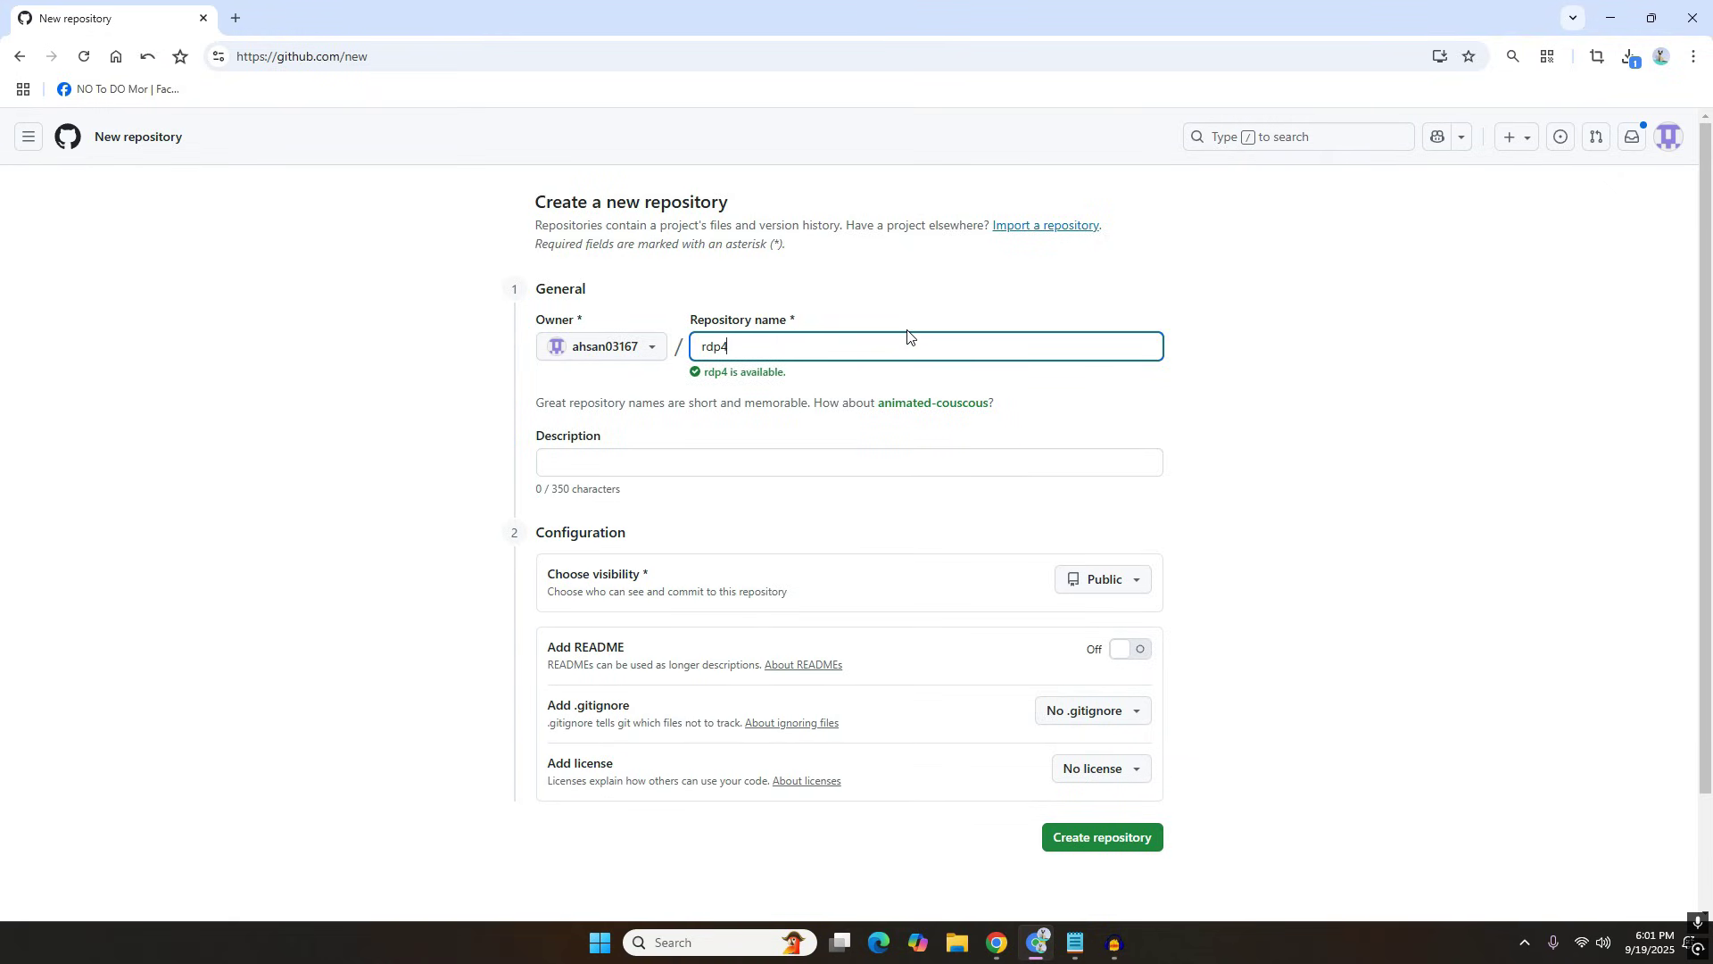
{"action": "left_click", "coordinate": [1113, 585]}
{"action": "left_click", "coordinate": [1150, 685]}
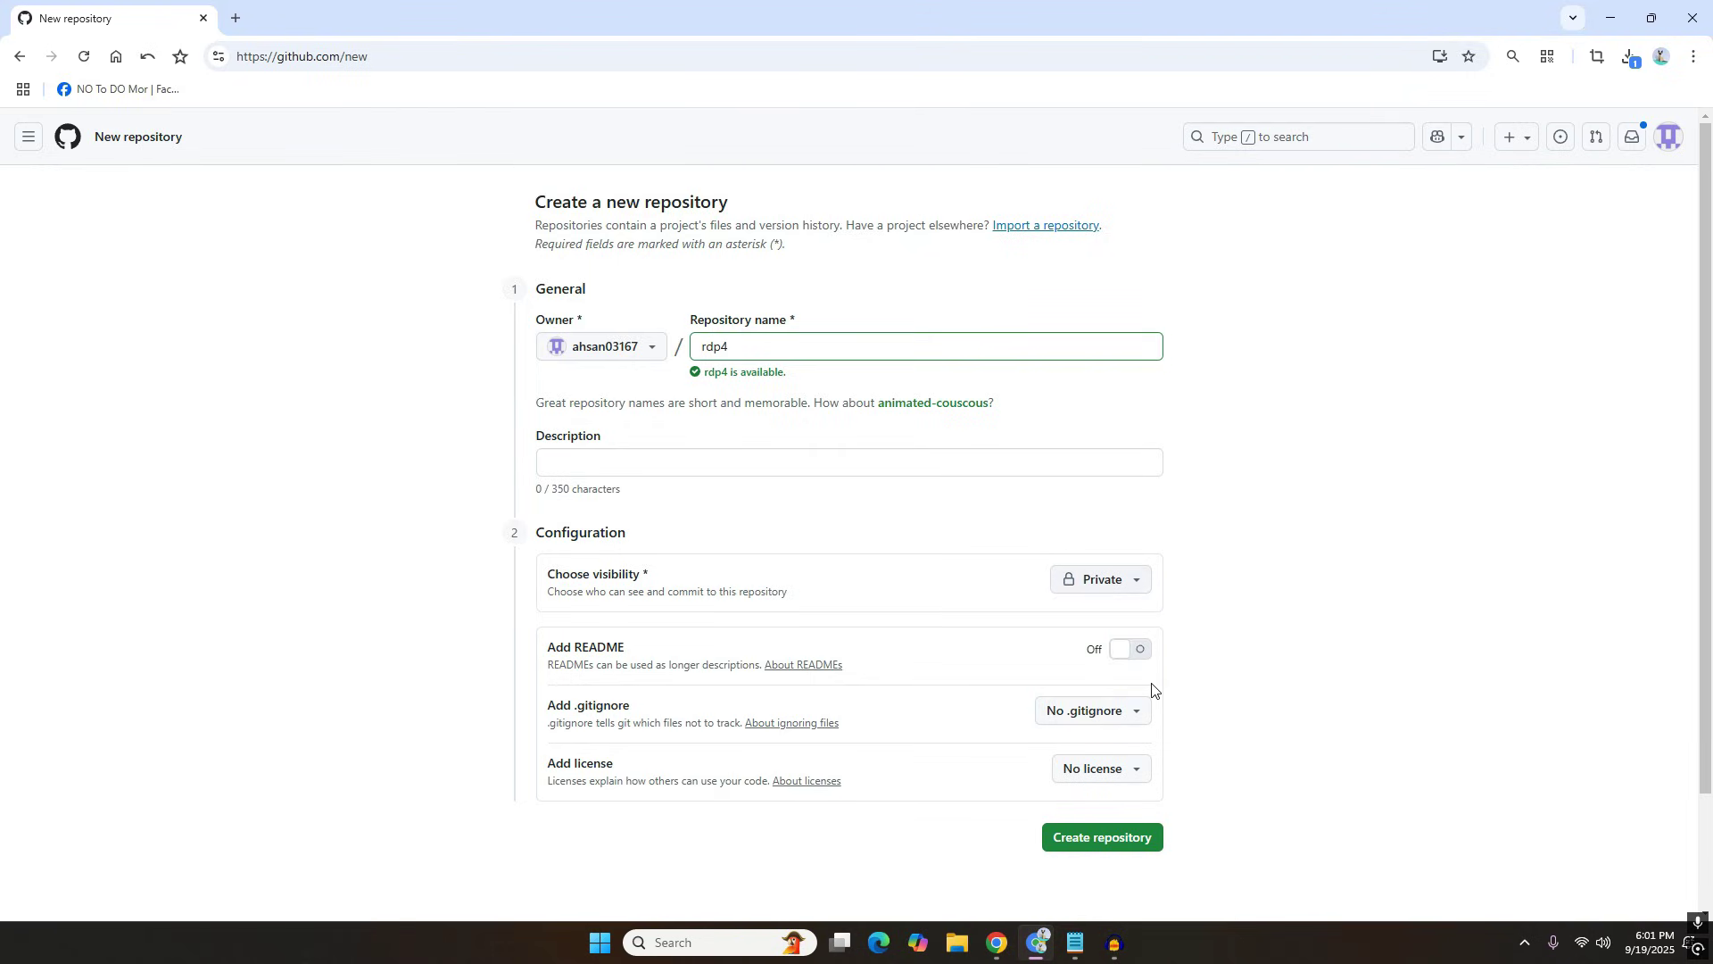
{"action": "left_click", "coordinate": [1141, 840]}
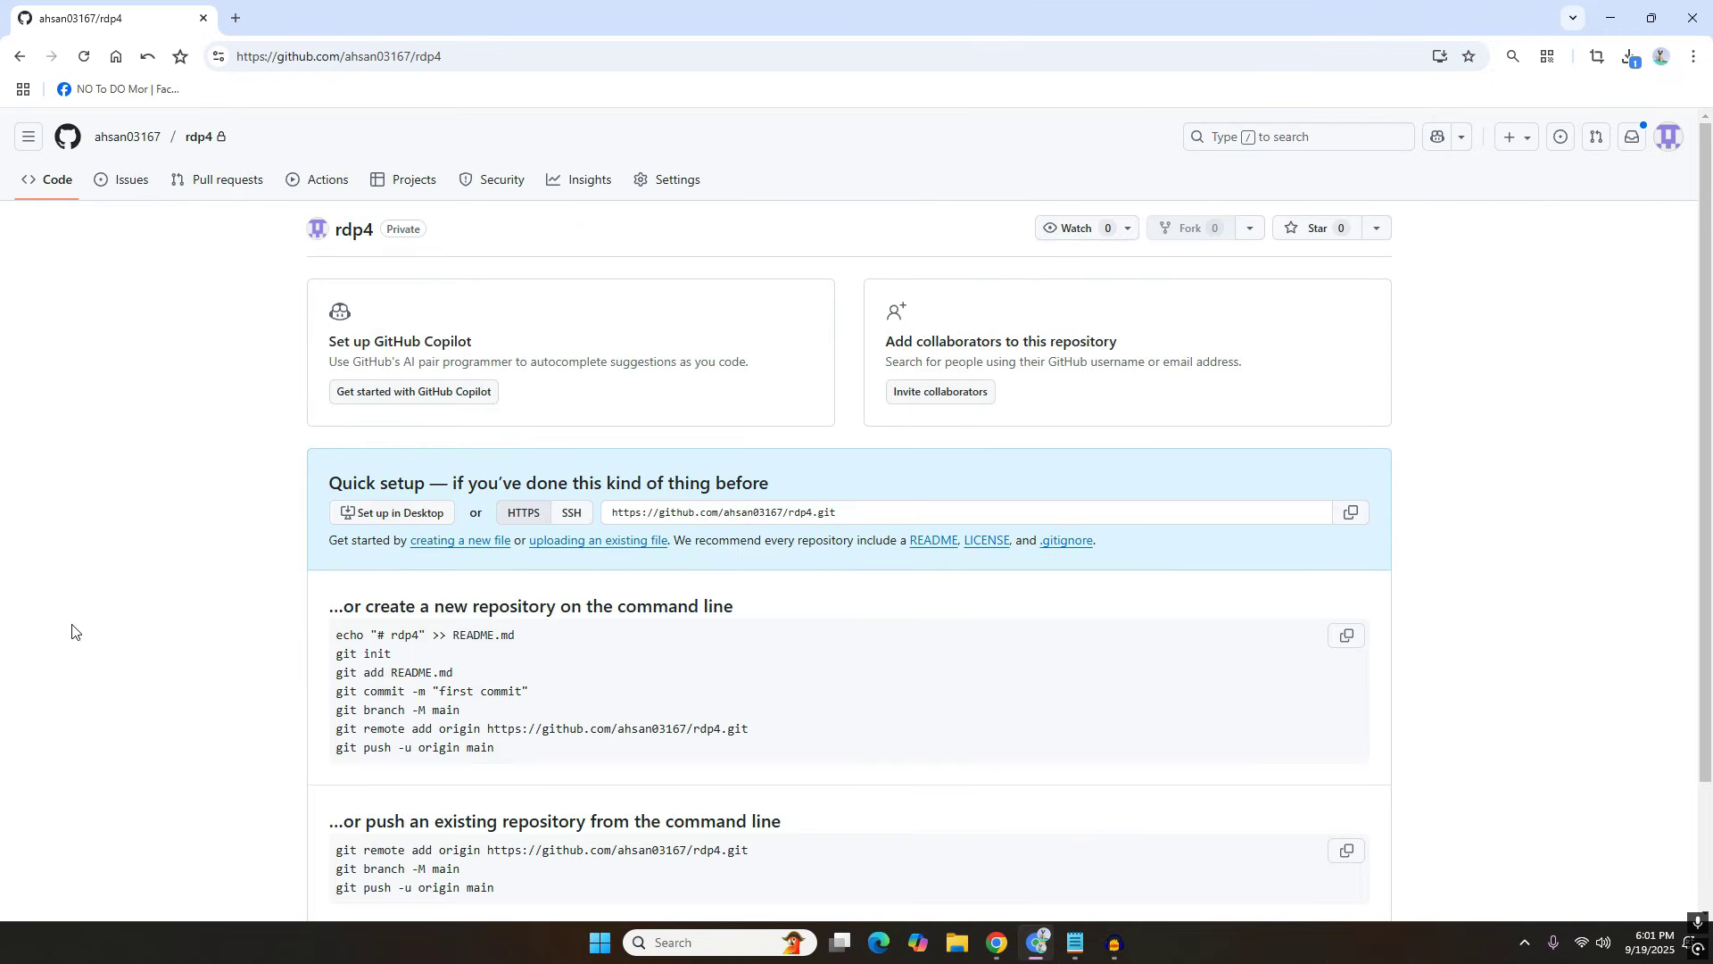
Search Google for tailscale in a new browser tab.
{"action": "left_click", "coordinate": [229, 7]}
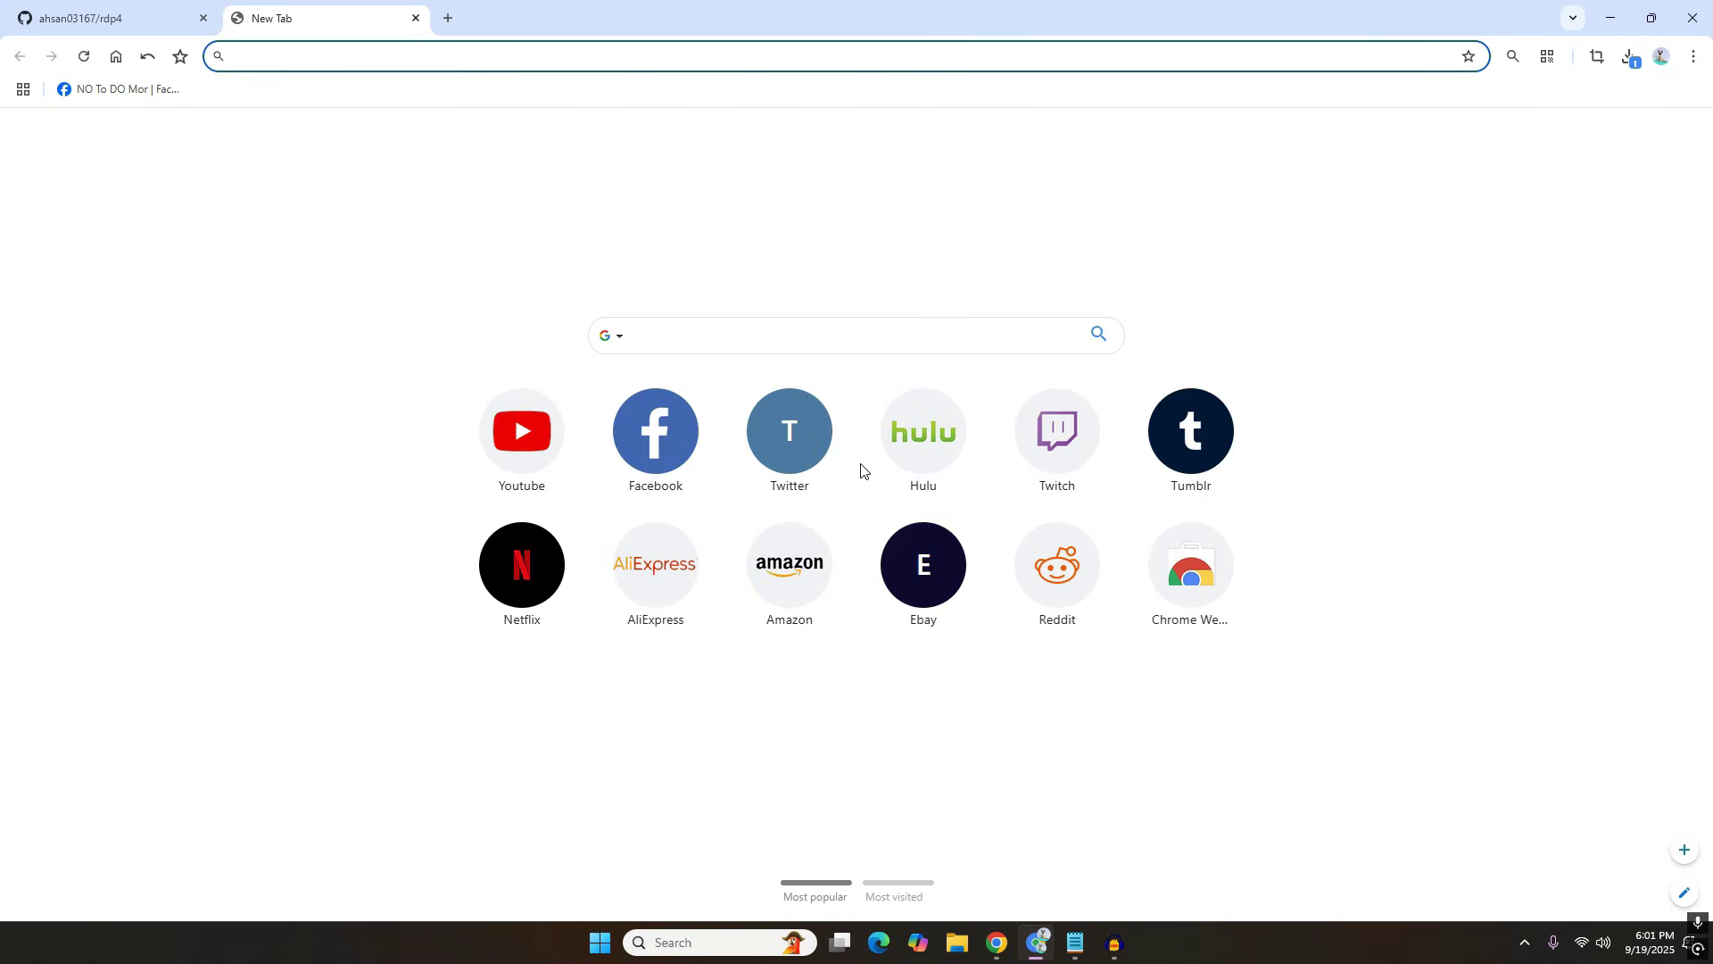
{"action": "left_click", "coordinate": [776, 366]}
{"action": "type", "text": "t"}
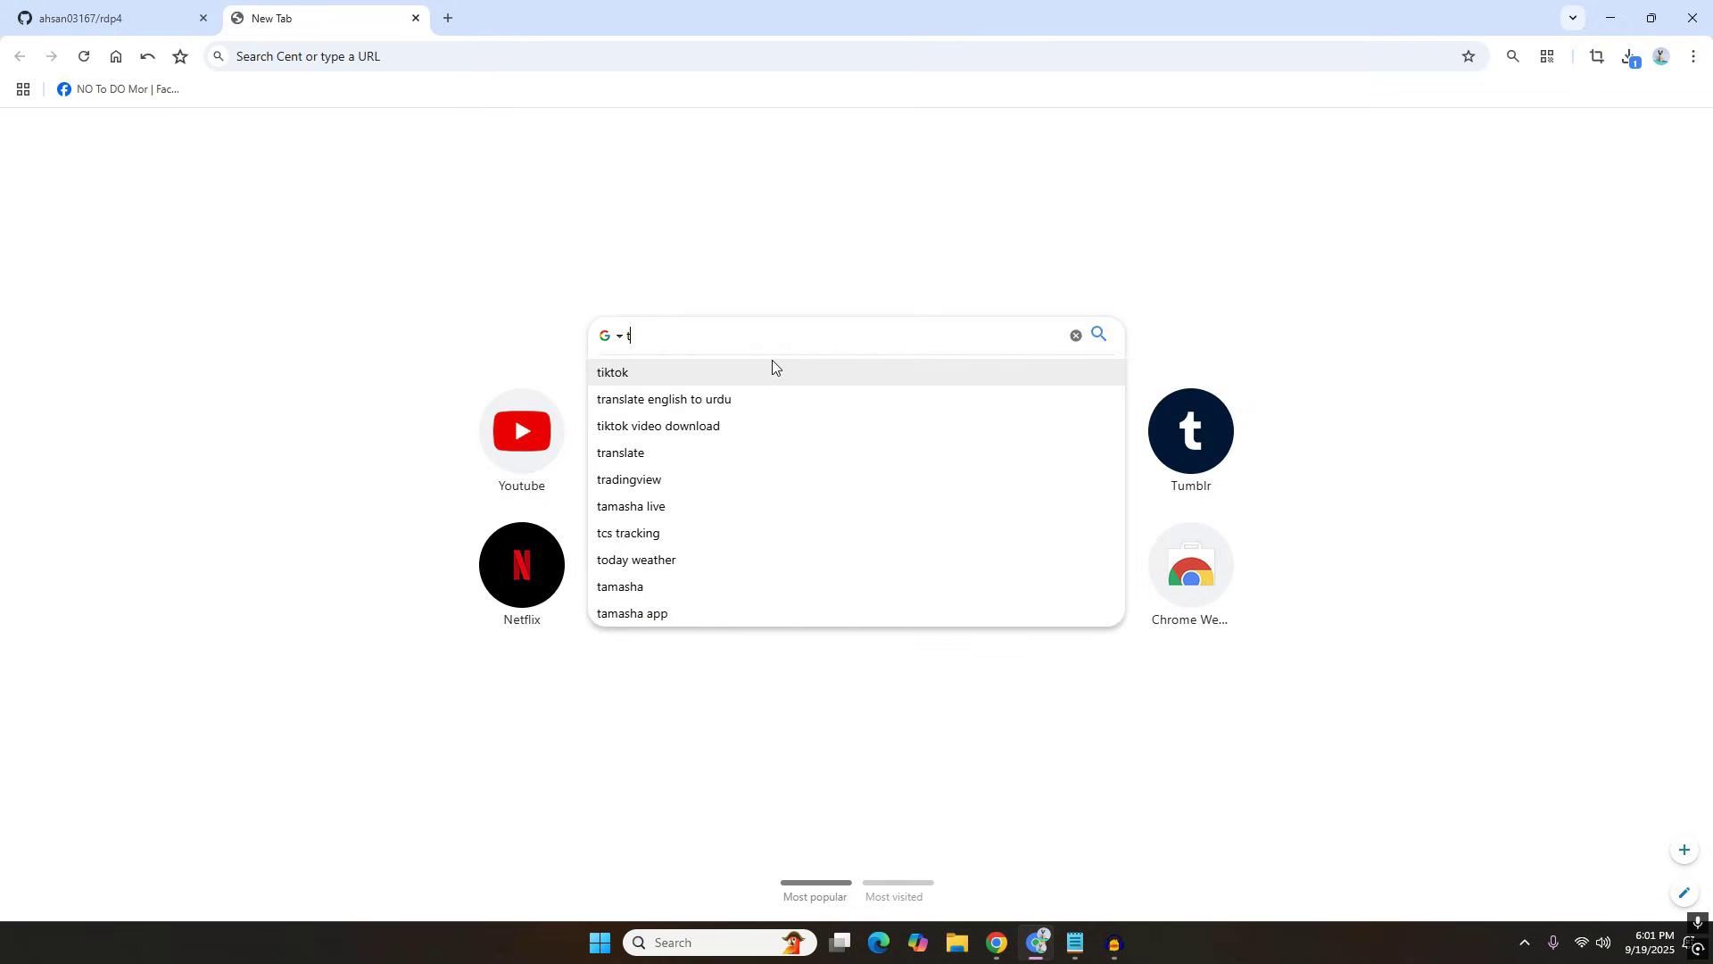
{"action": "type", "text": "ails"}
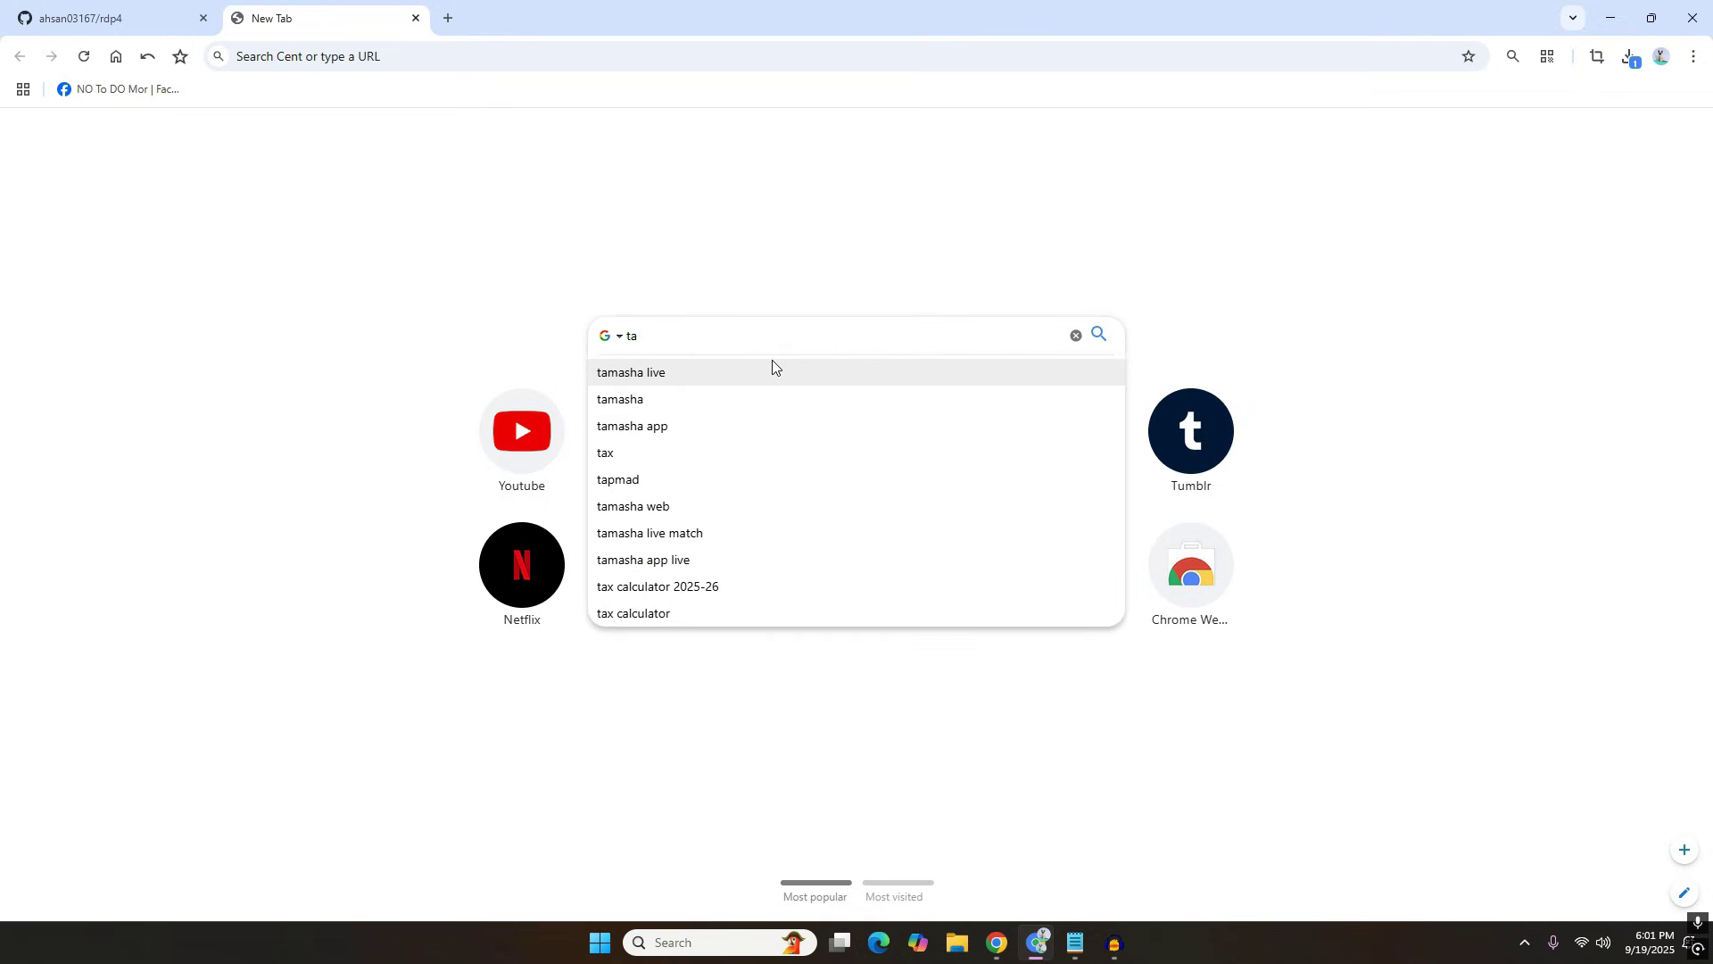
{"action": "left_click", "coordinate": [714, 399]}
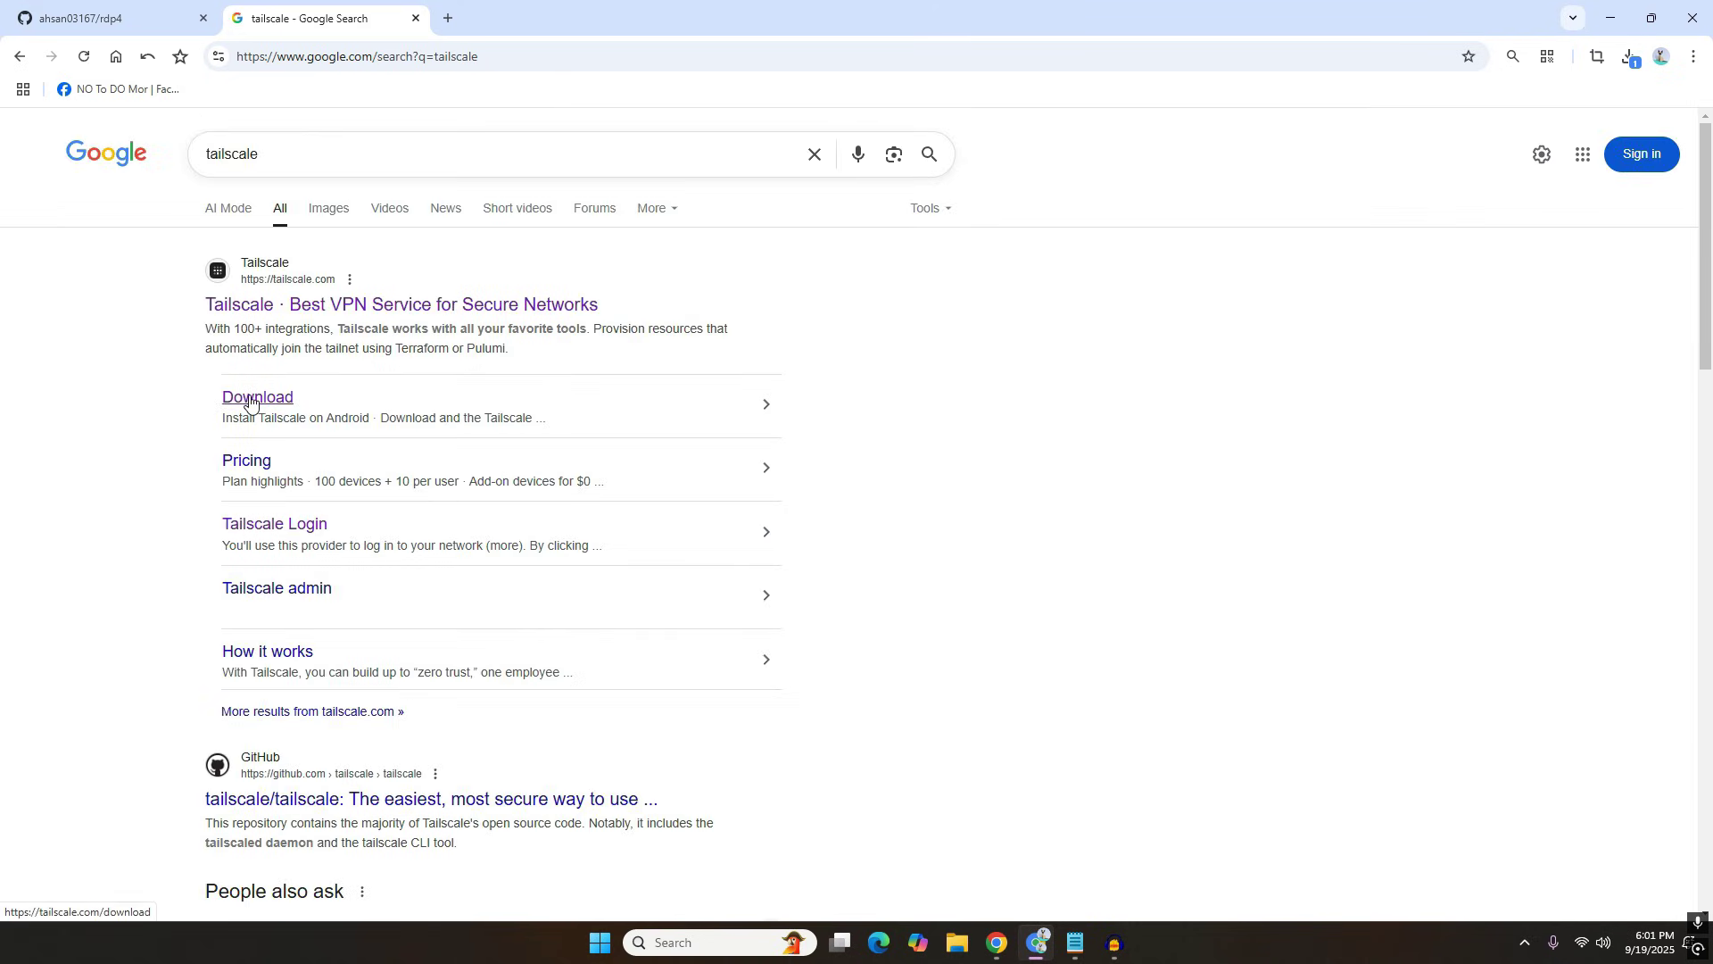
Open Tailscale's Download page from the search results in a separate tab and save the Windows installer to the Downloads folder.
{"action": "right_click", "coordinate": [256, 402]}
{"action": "left_click", "coordinate": [307, 419]}
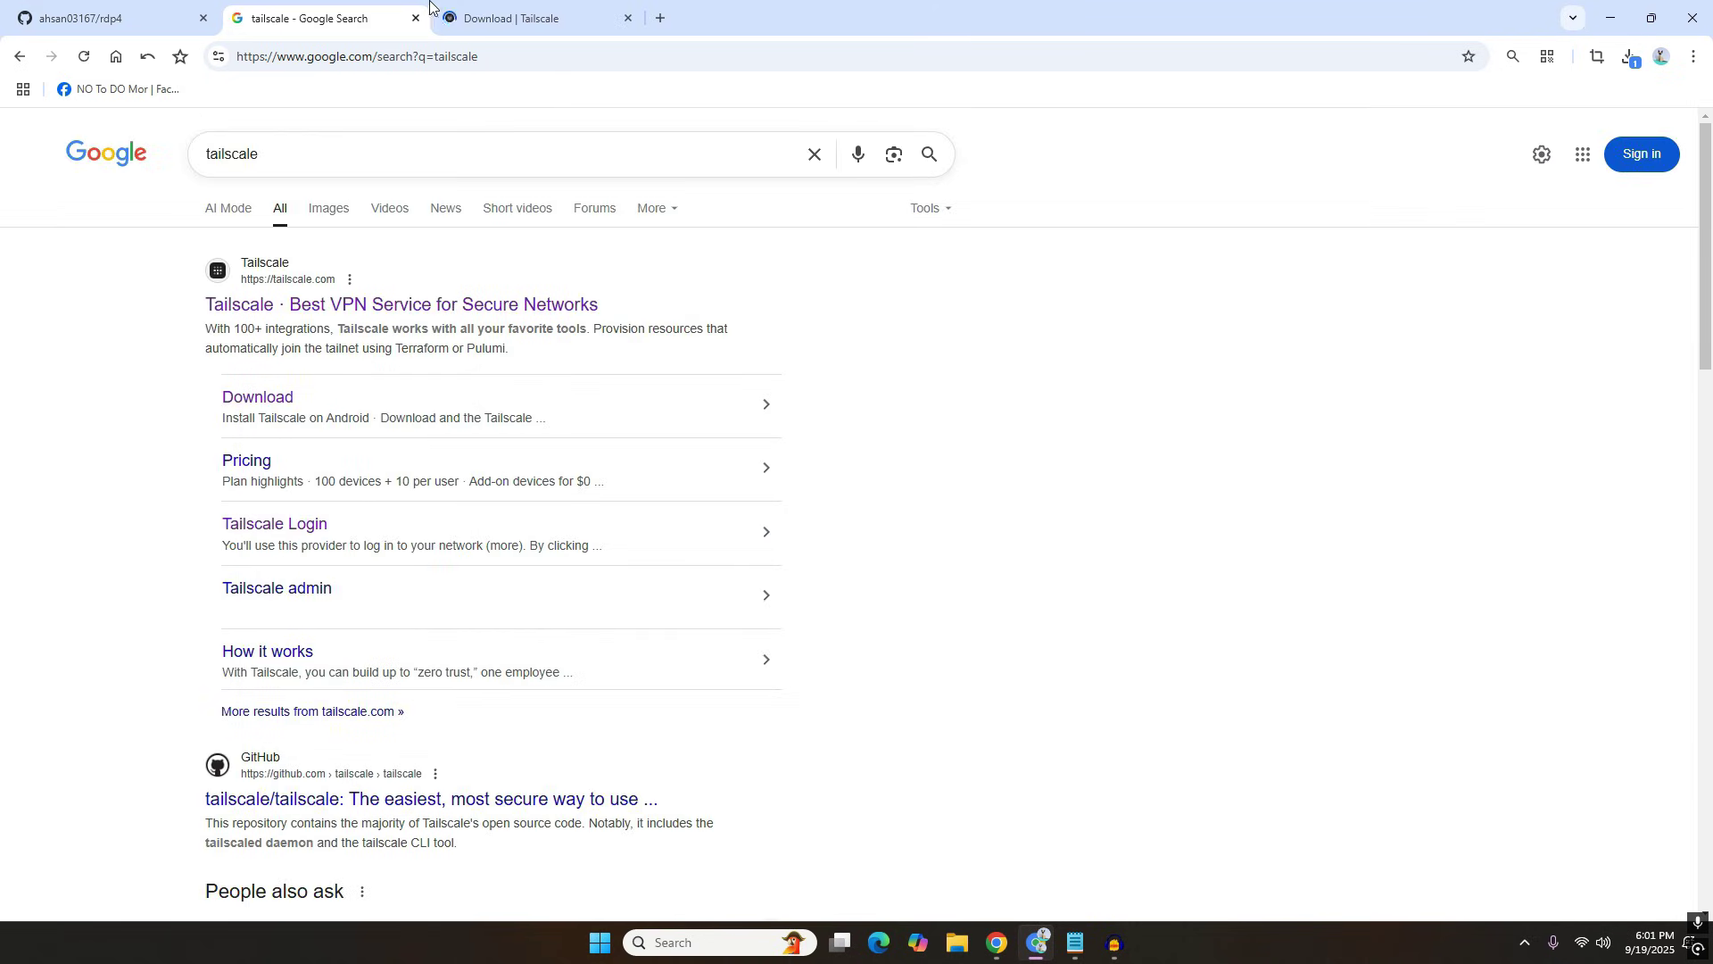
{"action": "left_click", "coordinate": [527, 18]}
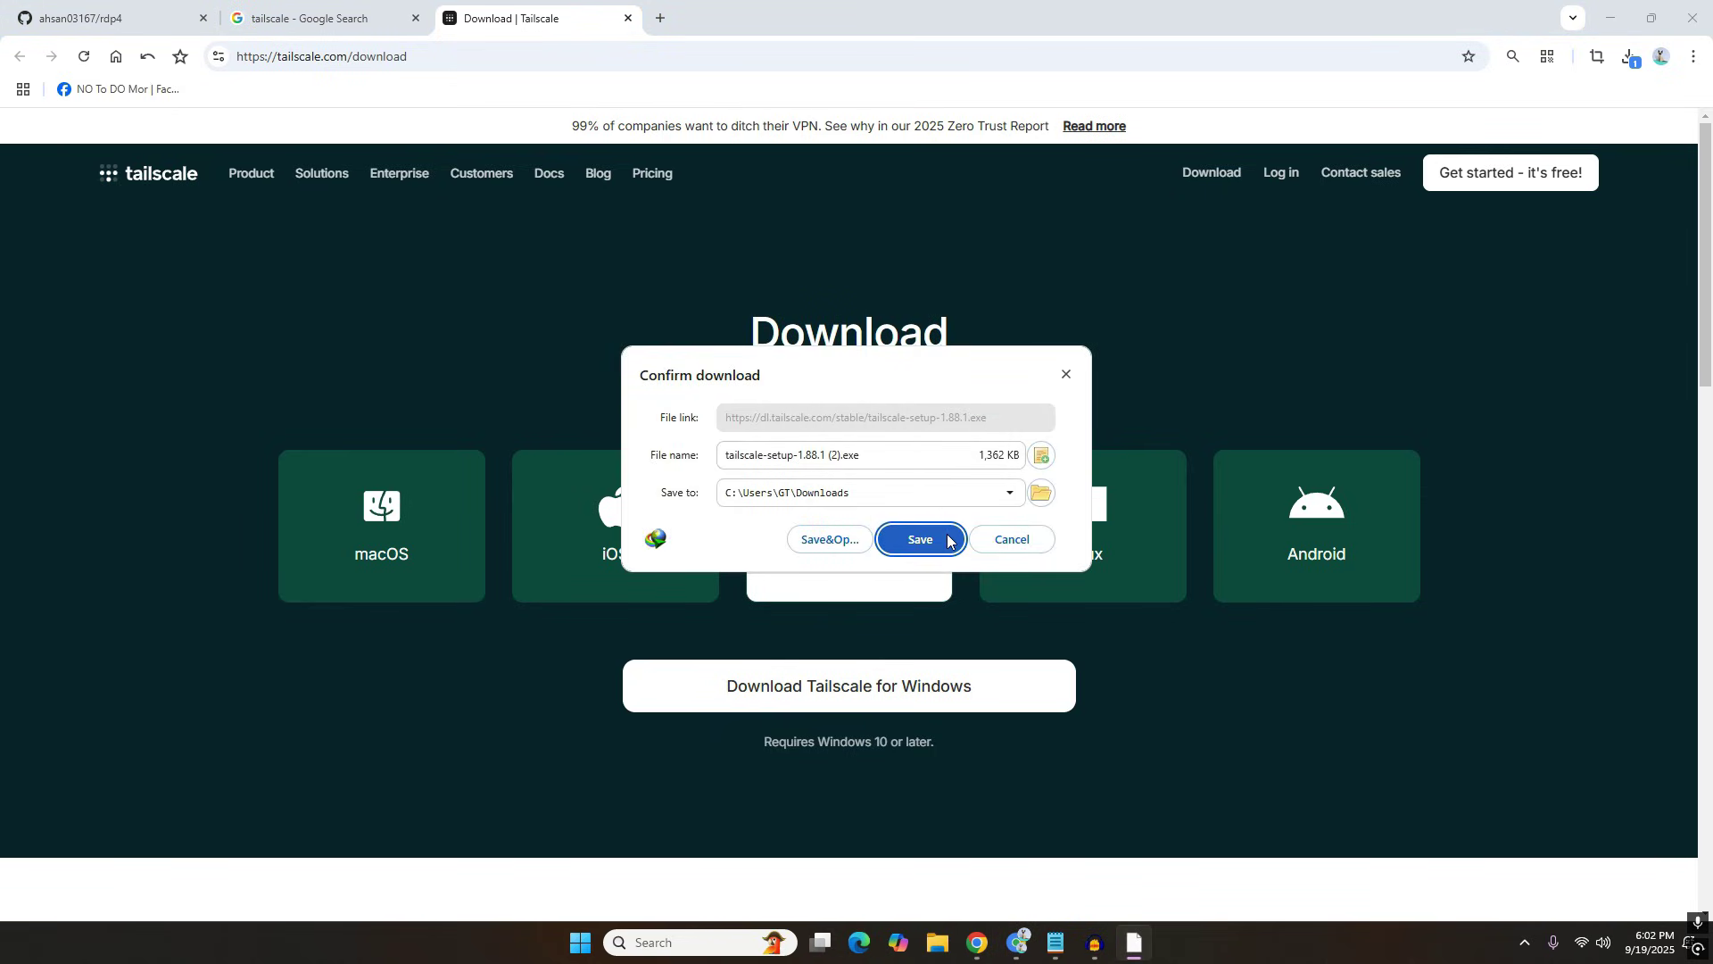
{"action": "left_click", "coordinate": [920, 539]}
Close the download page, start connecting devices from Tailscale's home page, and authorize Tailscale to access the GitHub account.
{"action": "left_click", "coordinate": [628, 18]}
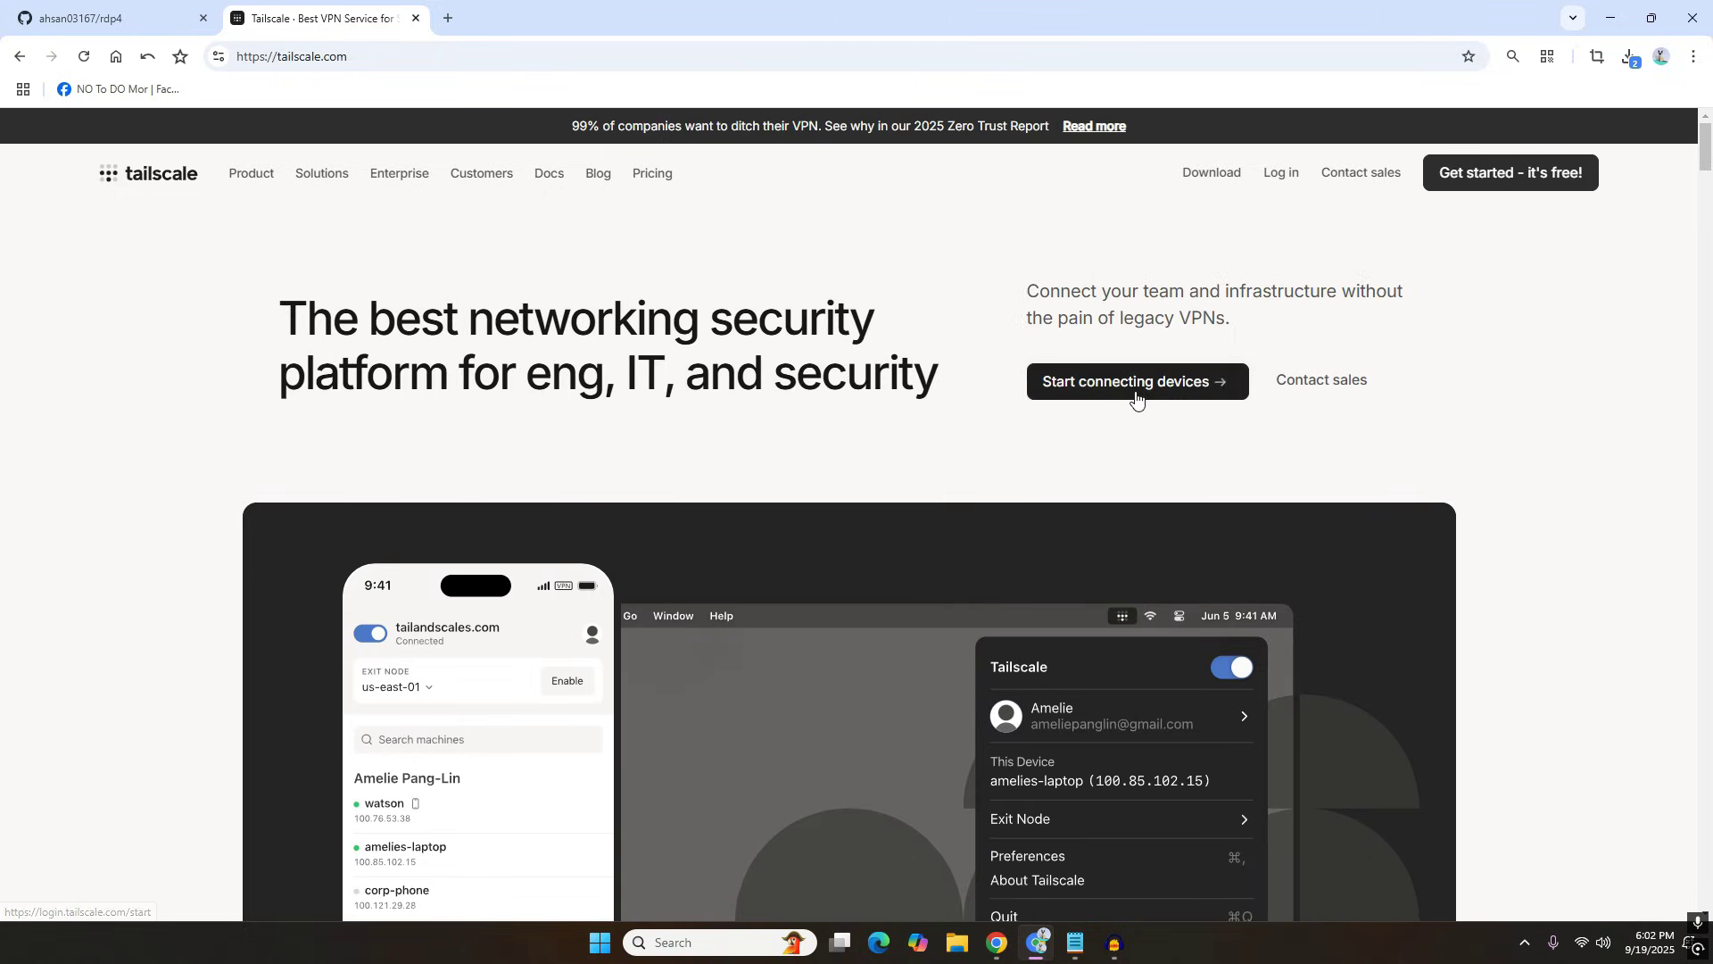
{"action": "left_click", "coordinate": [1137, 385]}
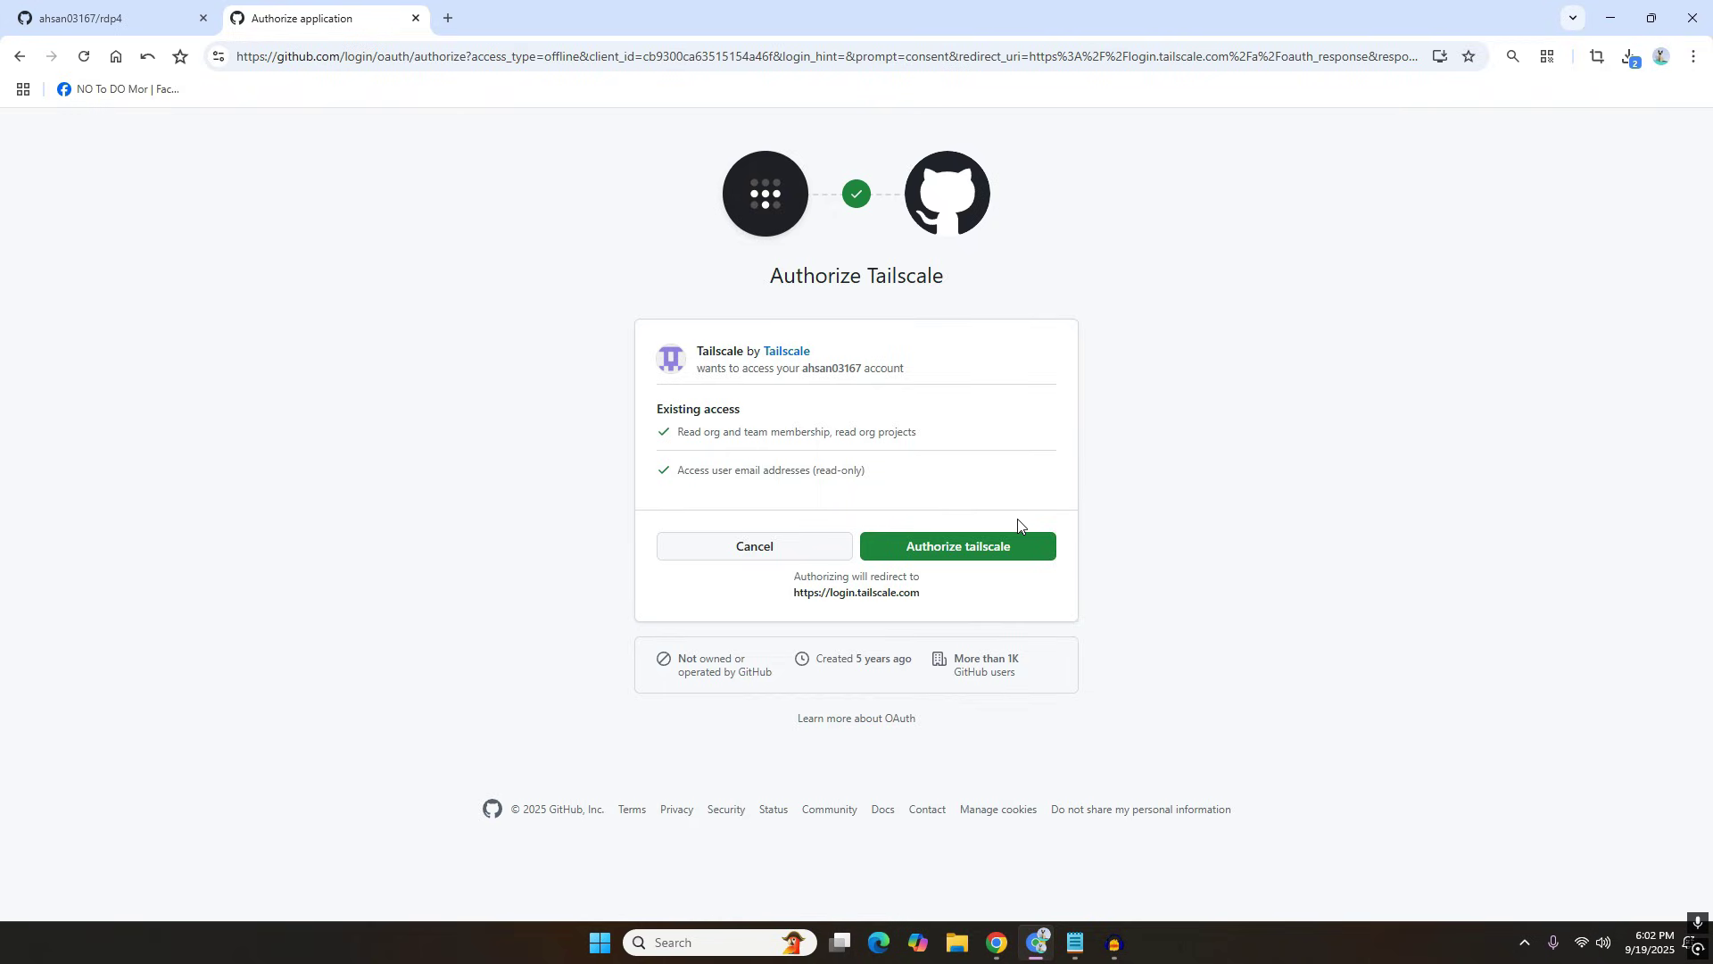
{"action": "left_click", "coordinate": [1015, 550]}
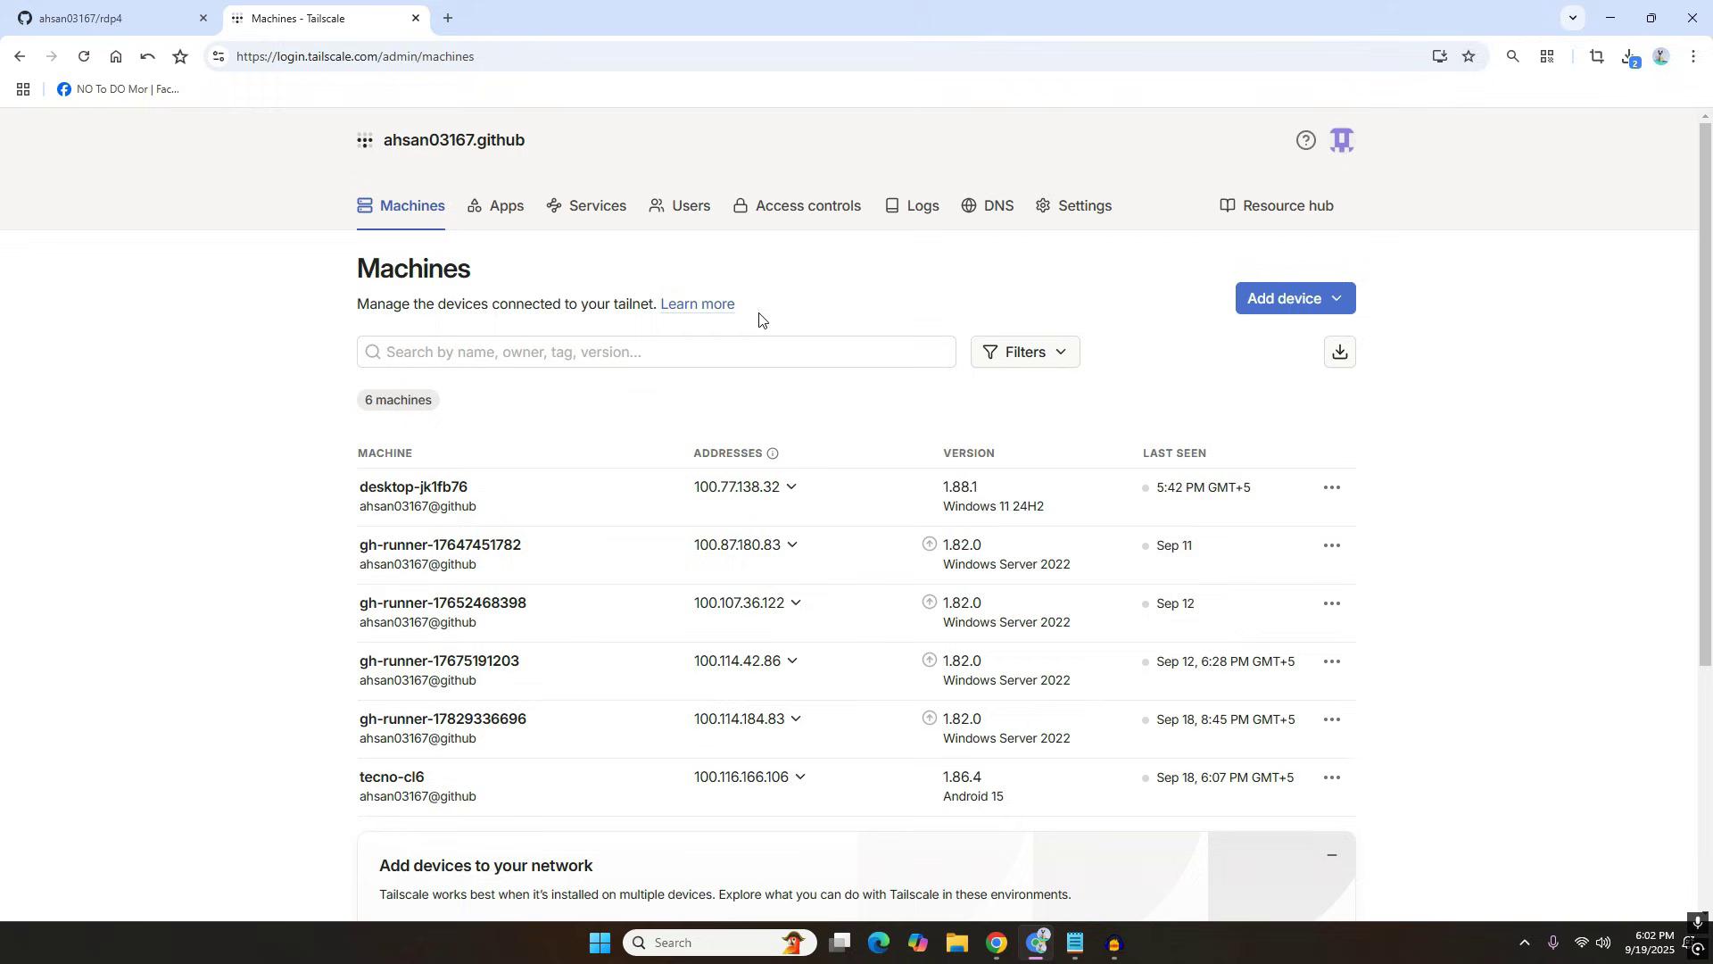
Generate a reusable auth key in Tailscale's personal key settings and copy it to the clipboard.
{"action": "left_click", "coordinate": [1071, 221]}
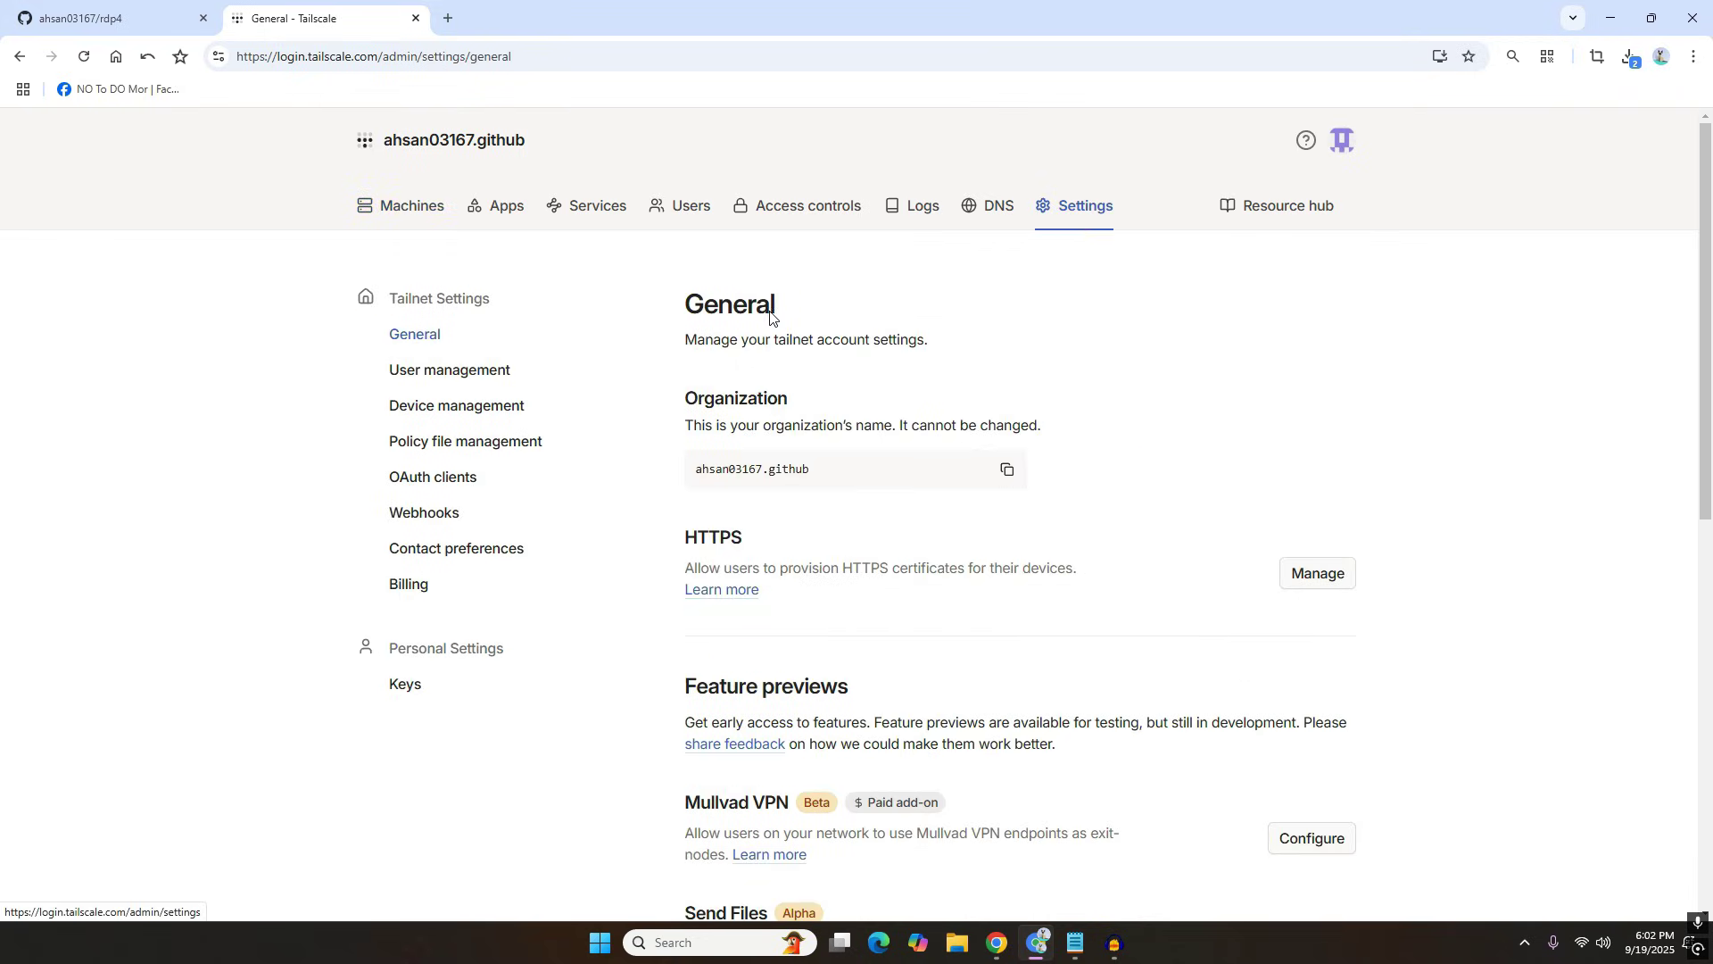
{"action": "left_click", "coordinate": [407, 690]}
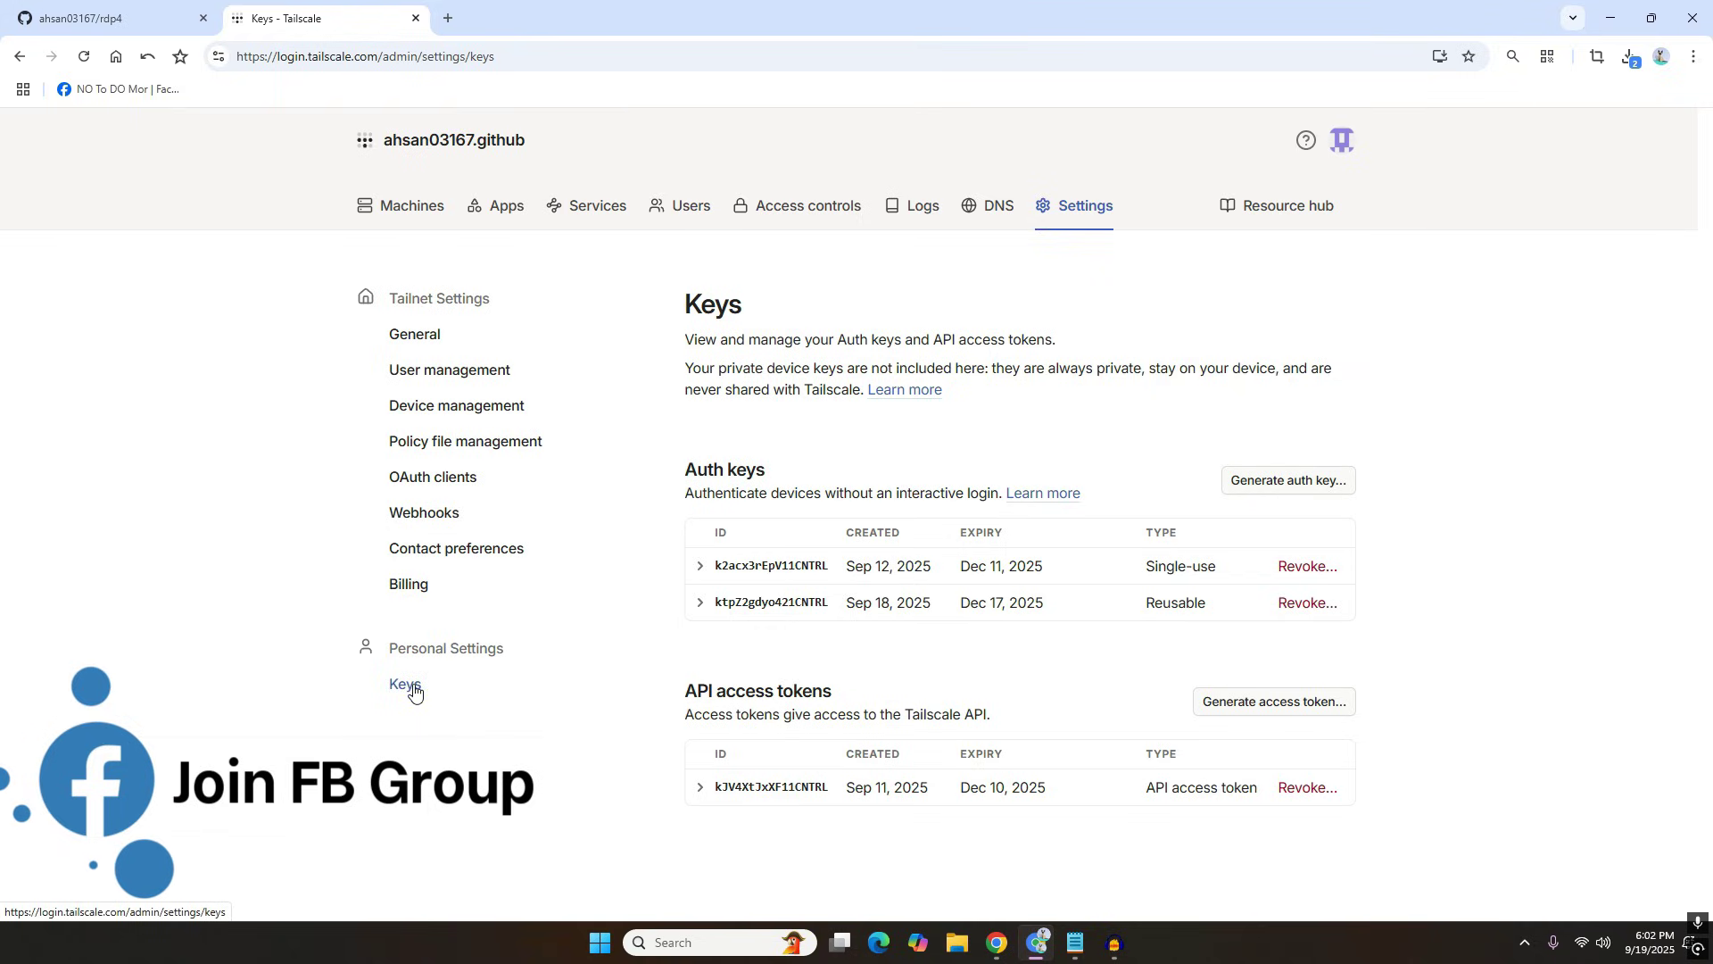
{"action": "left_click", "coordinate": [1336, 482]}
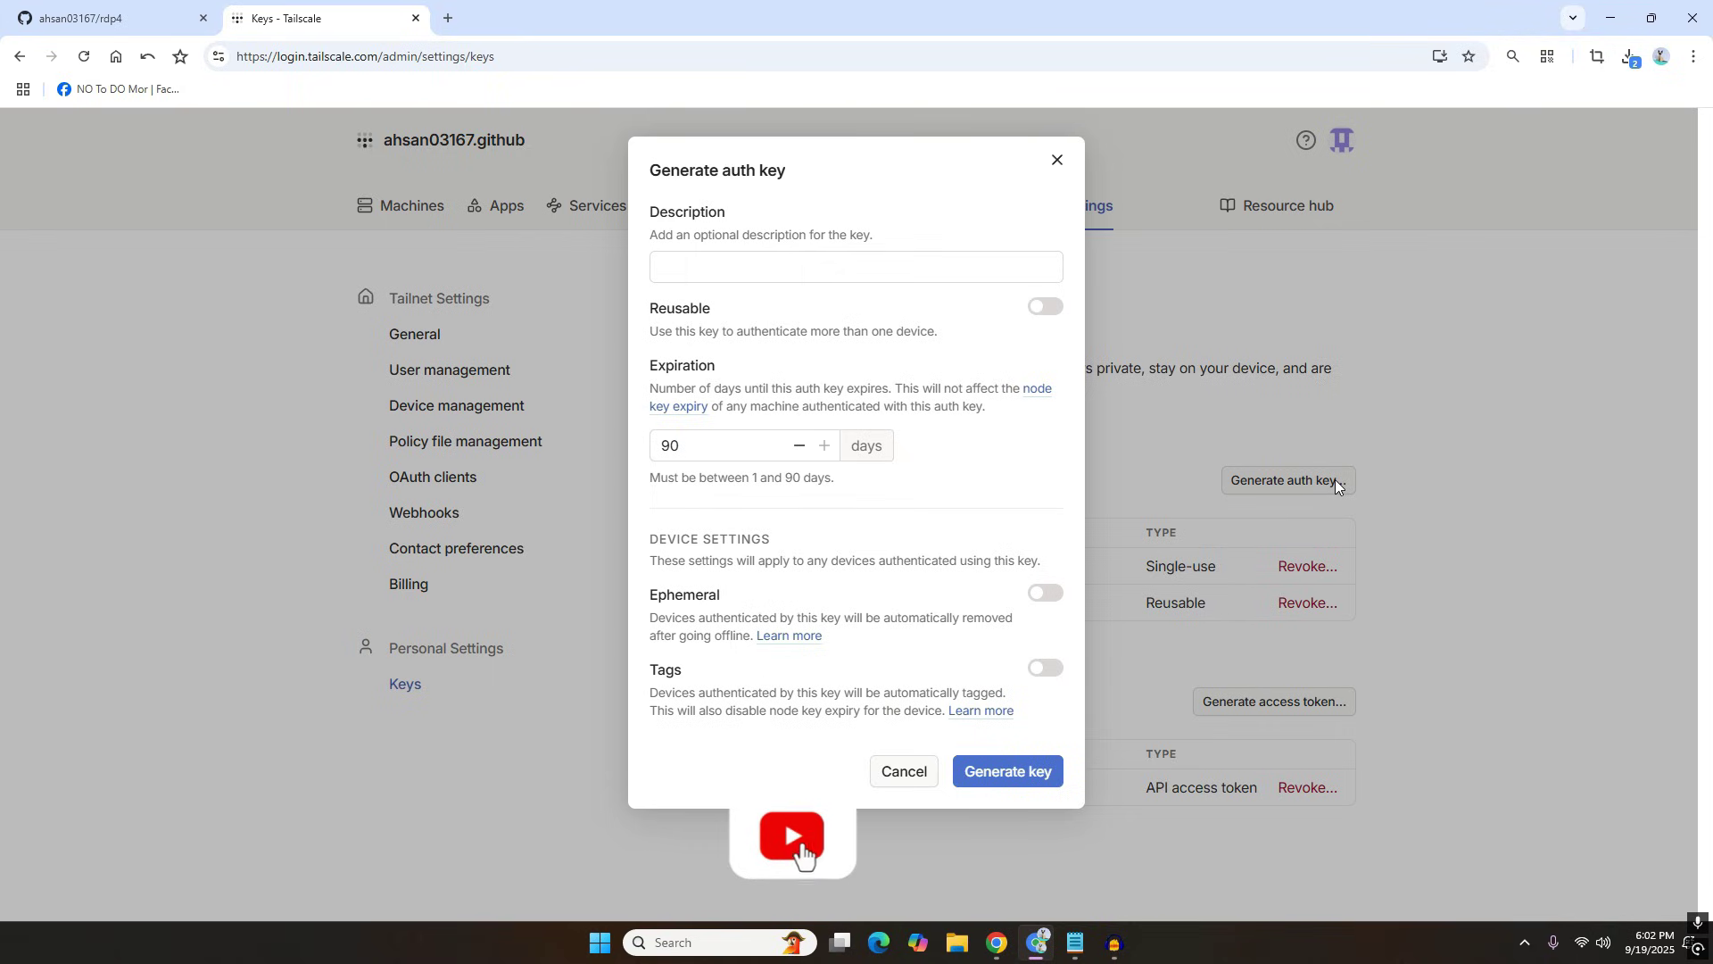
{"action": "left_click", "coordinate": [1048, 308]}
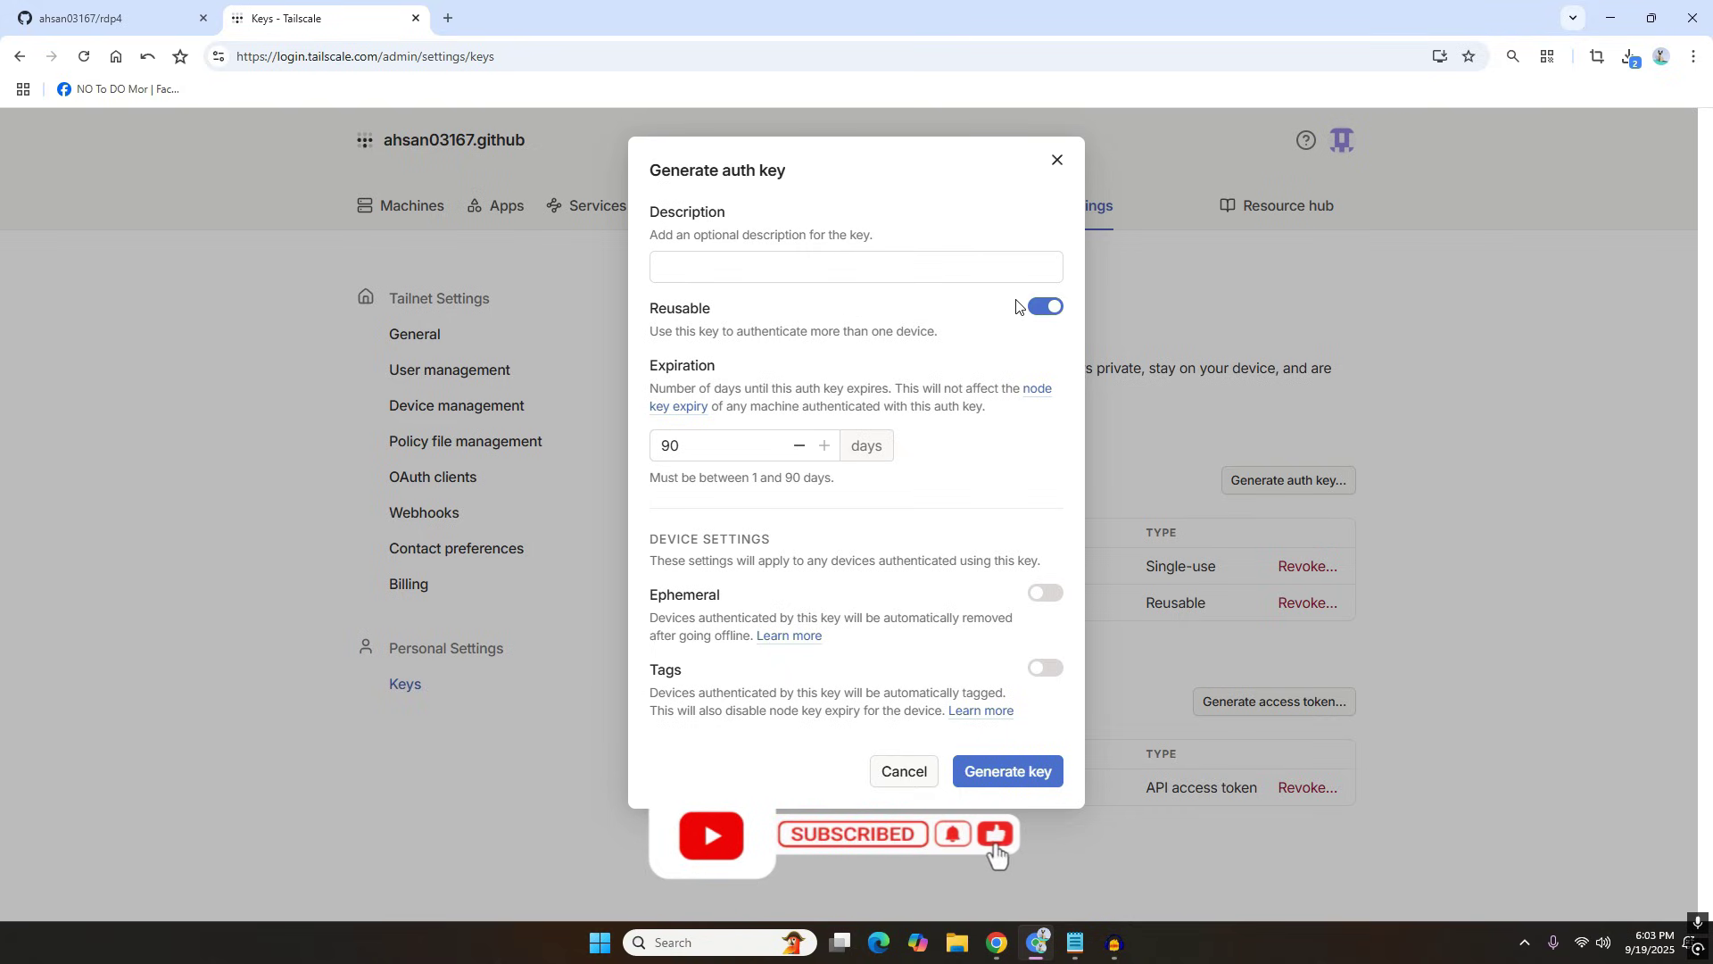
{"action": "left_click", "coordinate": [1024, 769]}
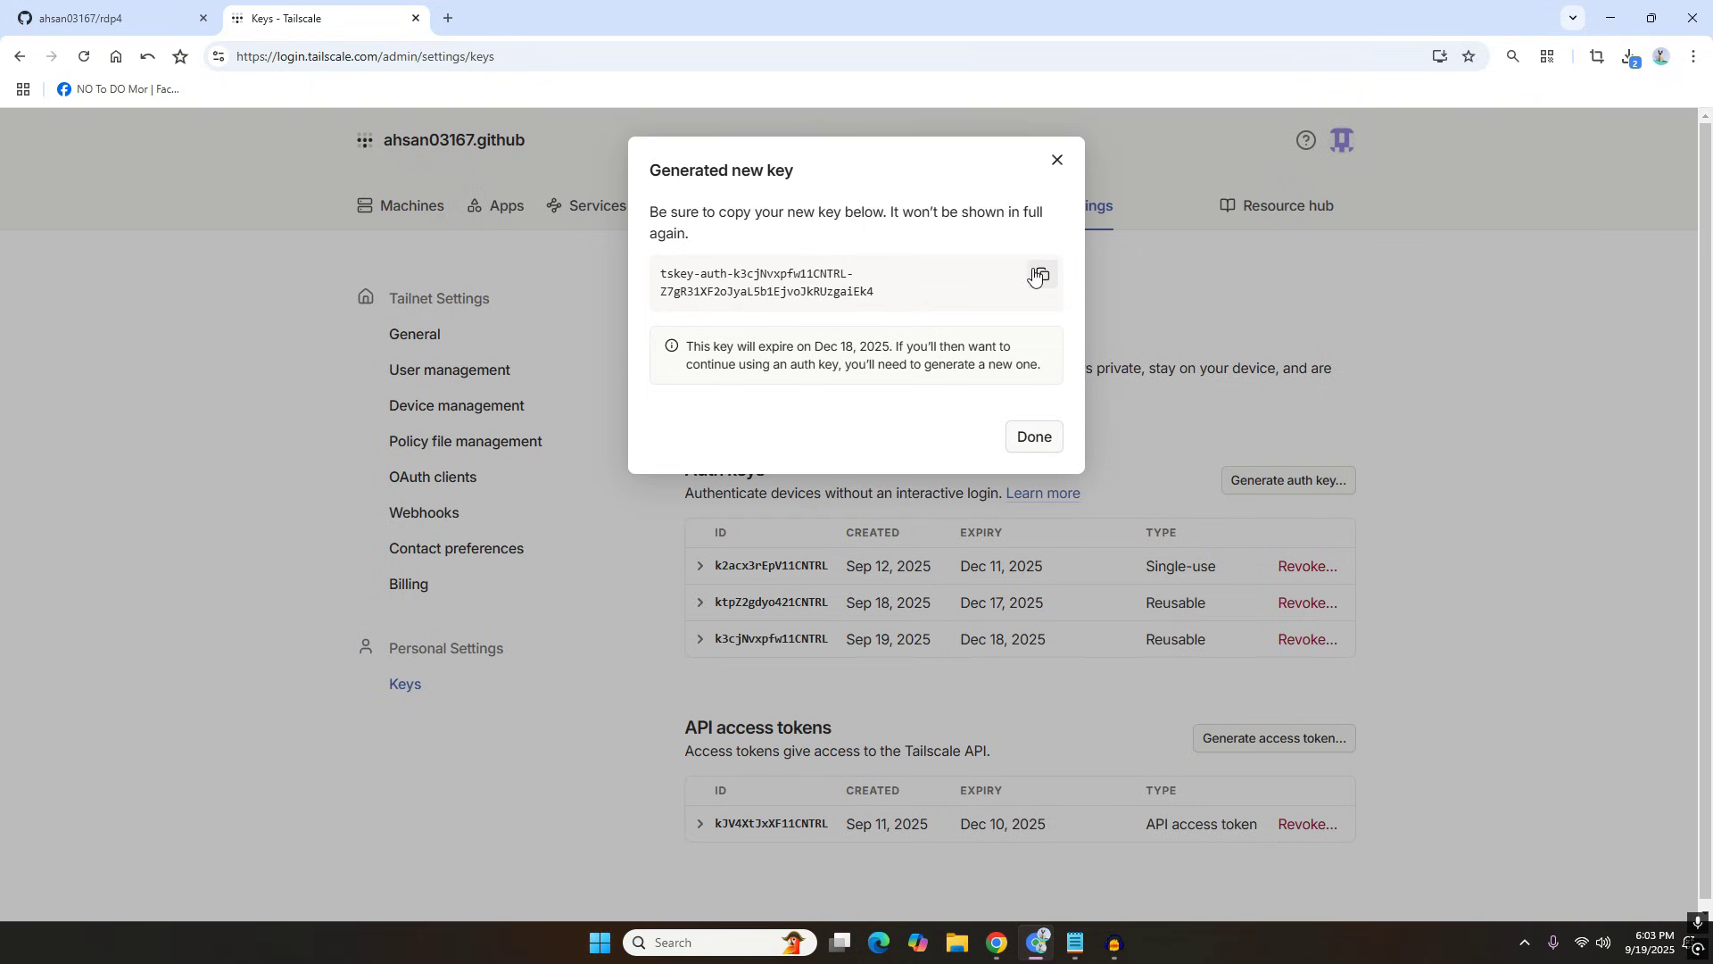
{"action": "left_click", "coordinate": [1039, 275]}
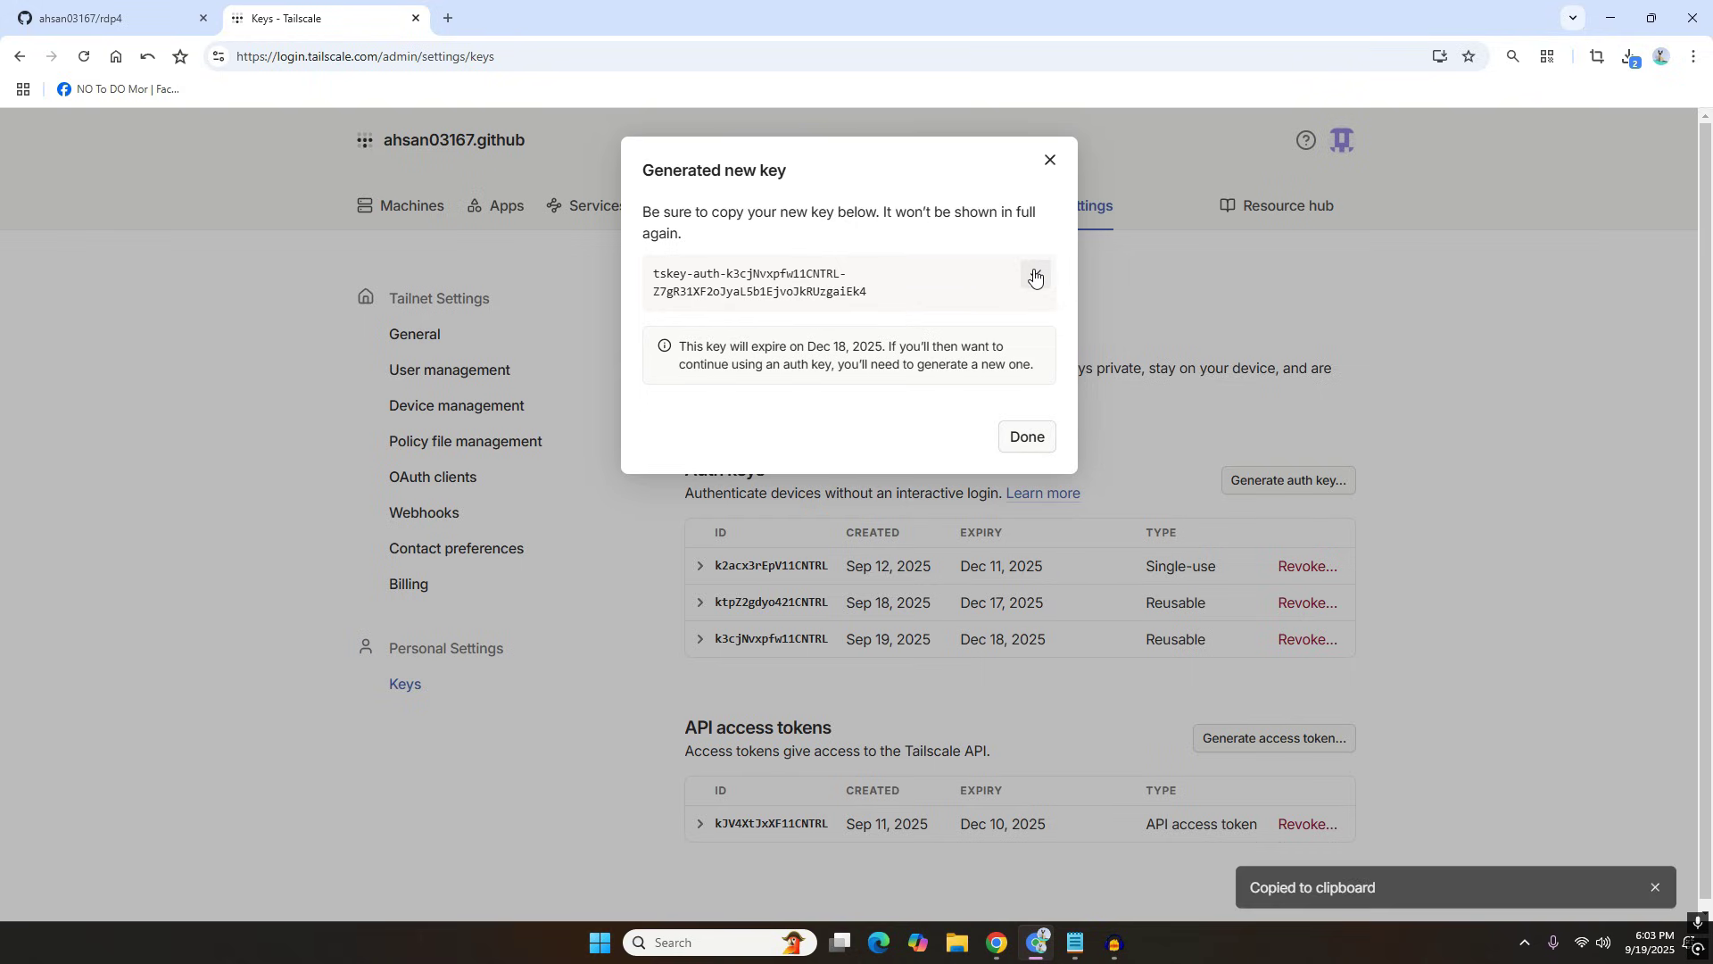
Return to the rdp4 repository and open the form for a new Actions repository secret.
{"action": "left_click", "coordinate": [116, 10]}
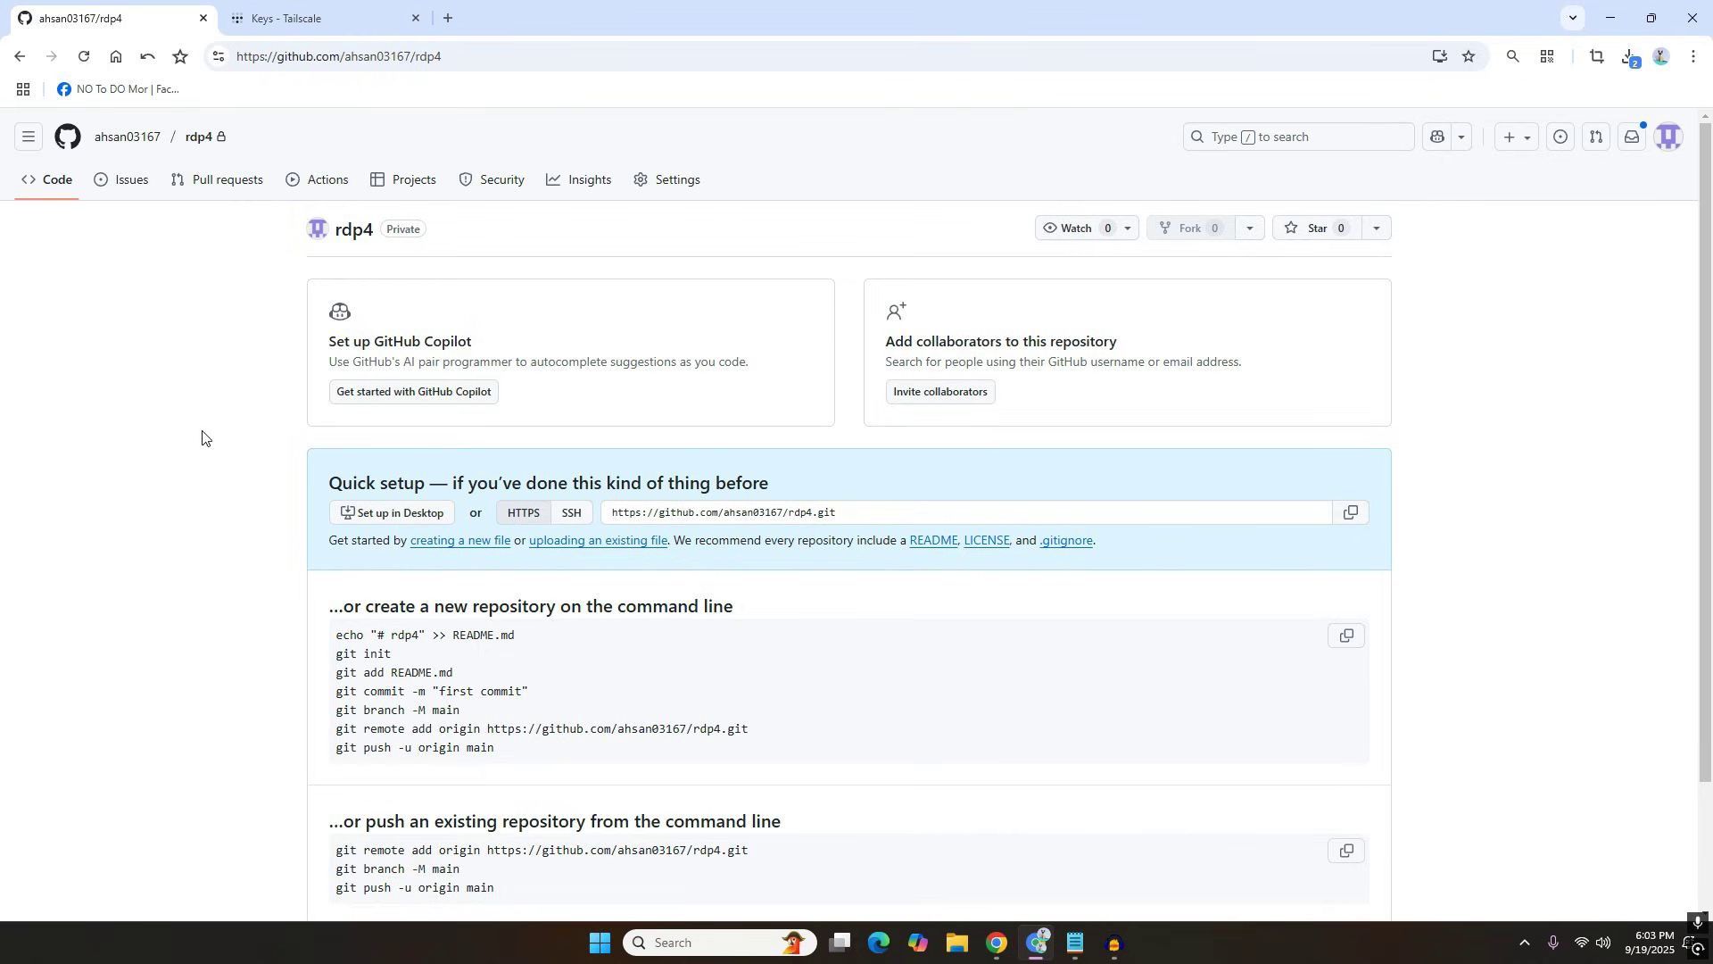
{"action": "left_click", "coordinate": [665, 186]}
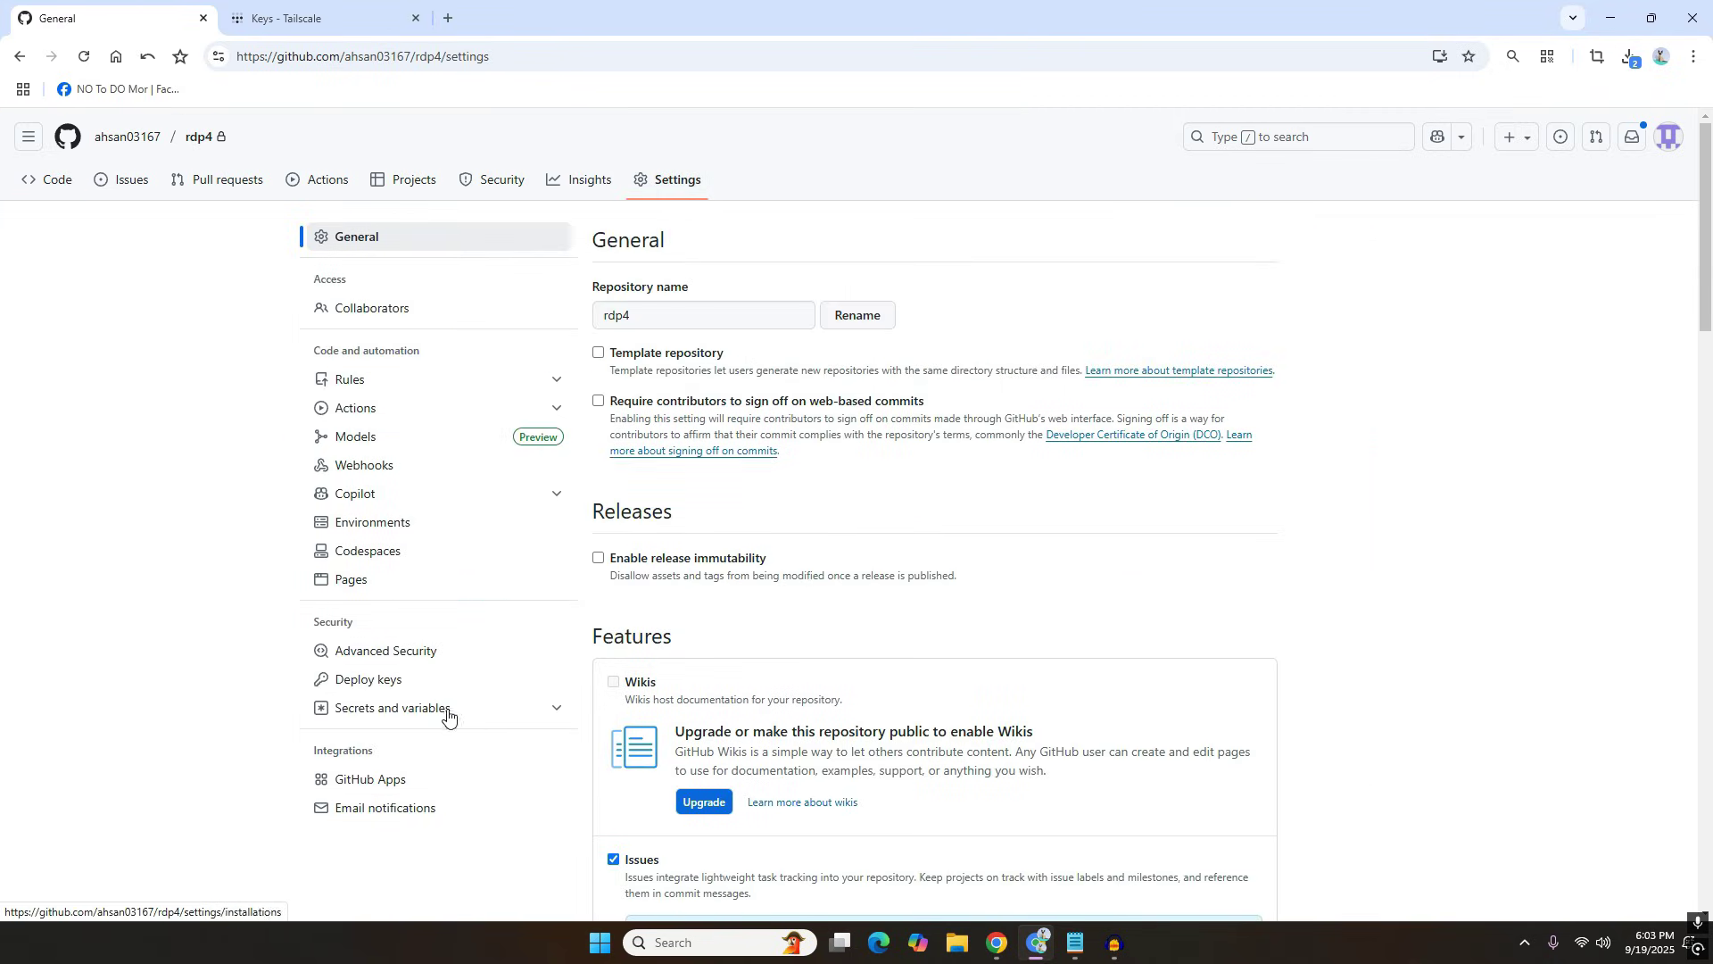
{"action": "left_click", "coordinate": [447, 709]}
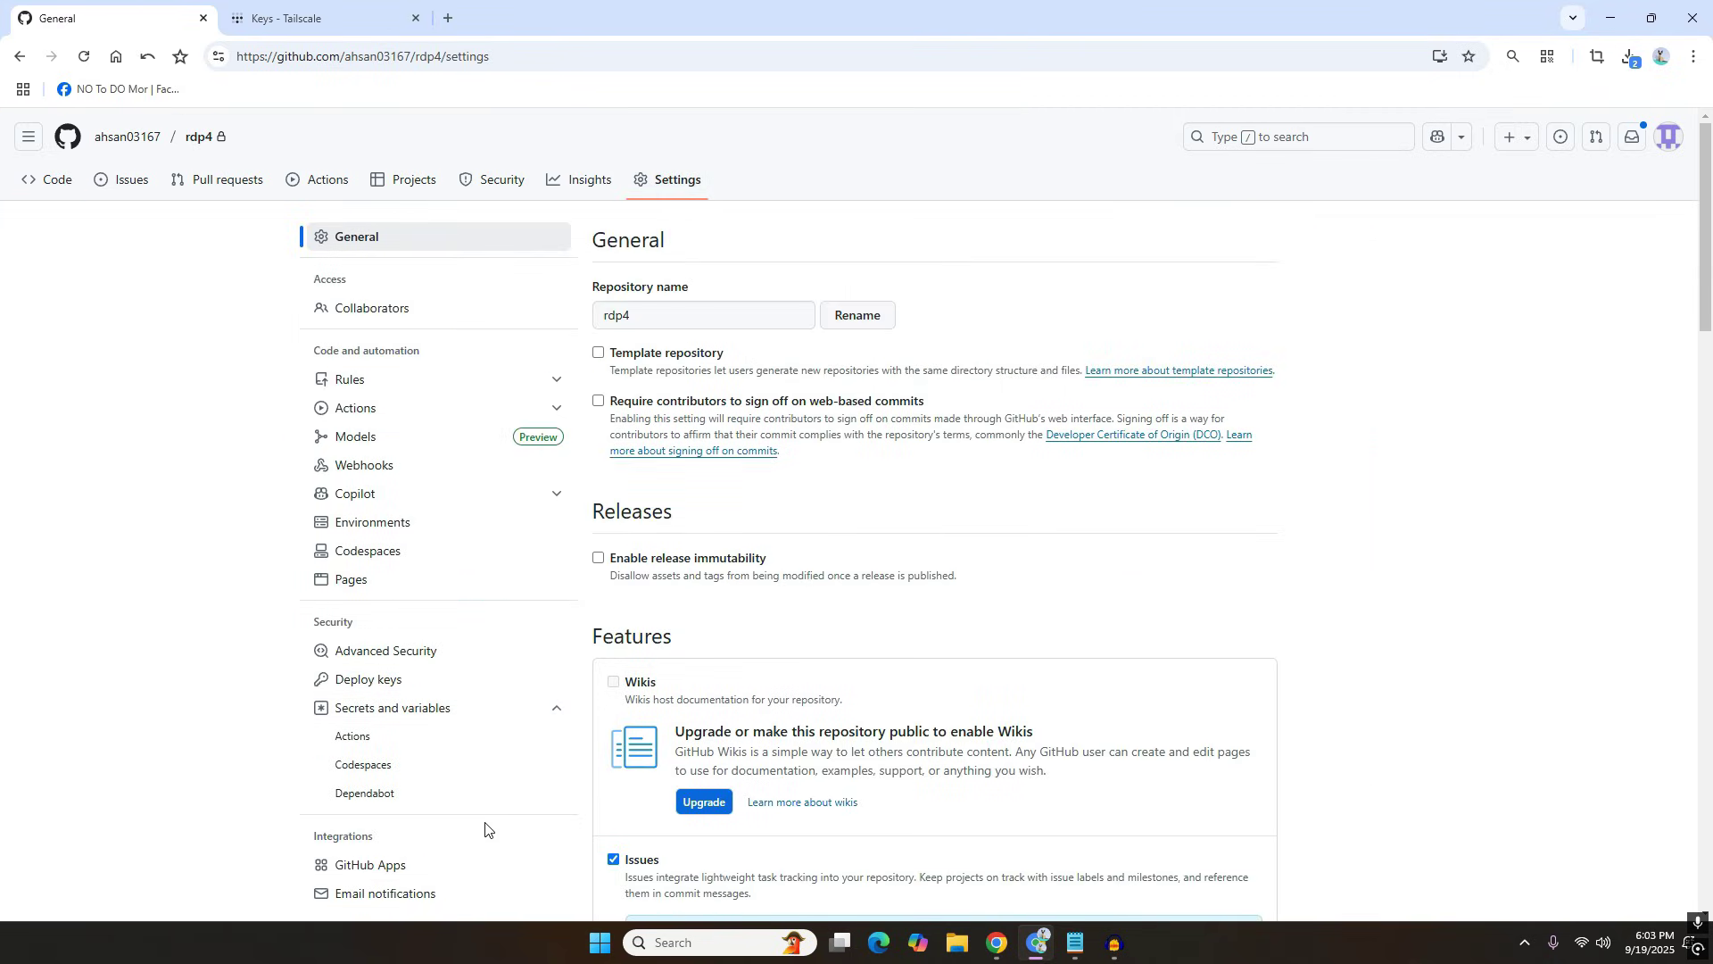
{"action": "left_click", "coordinate": [455, 737]}
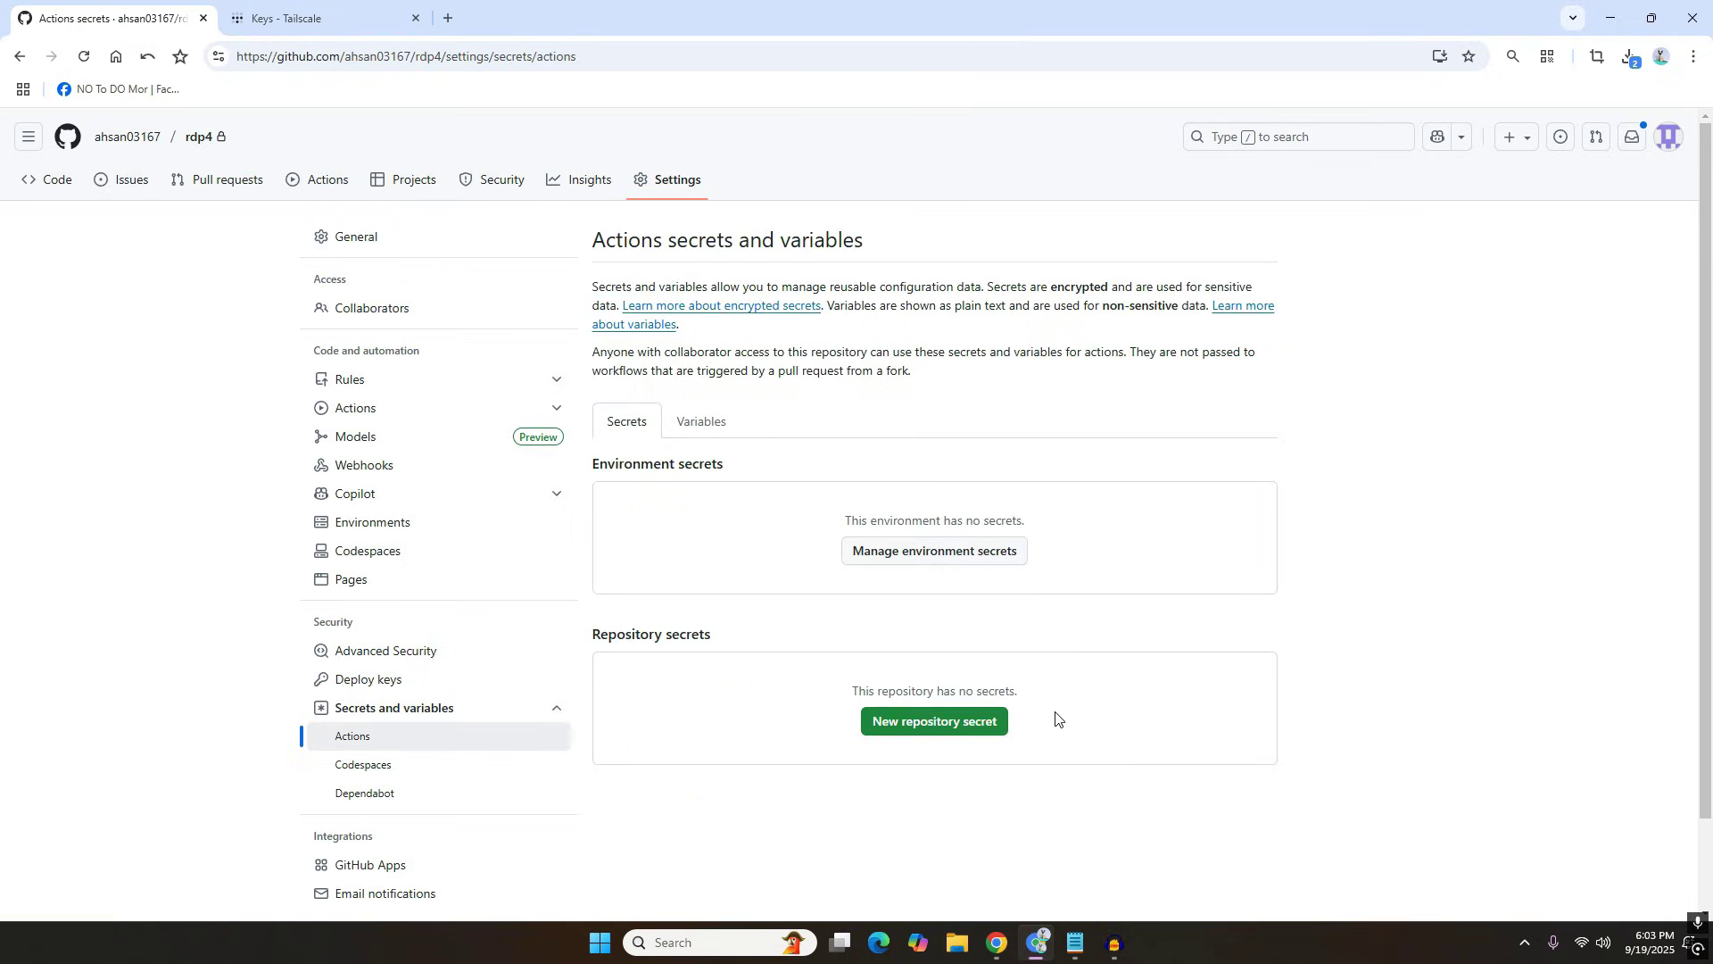
{"action": "left_click", "coordinate": [988, 729]}
Add a repository secret named TALESCALE_AUTH_KEY with the copied Tailscale auth key pasted as its secret value.
{"action": "left_click", "coordinate": [694, 306]}
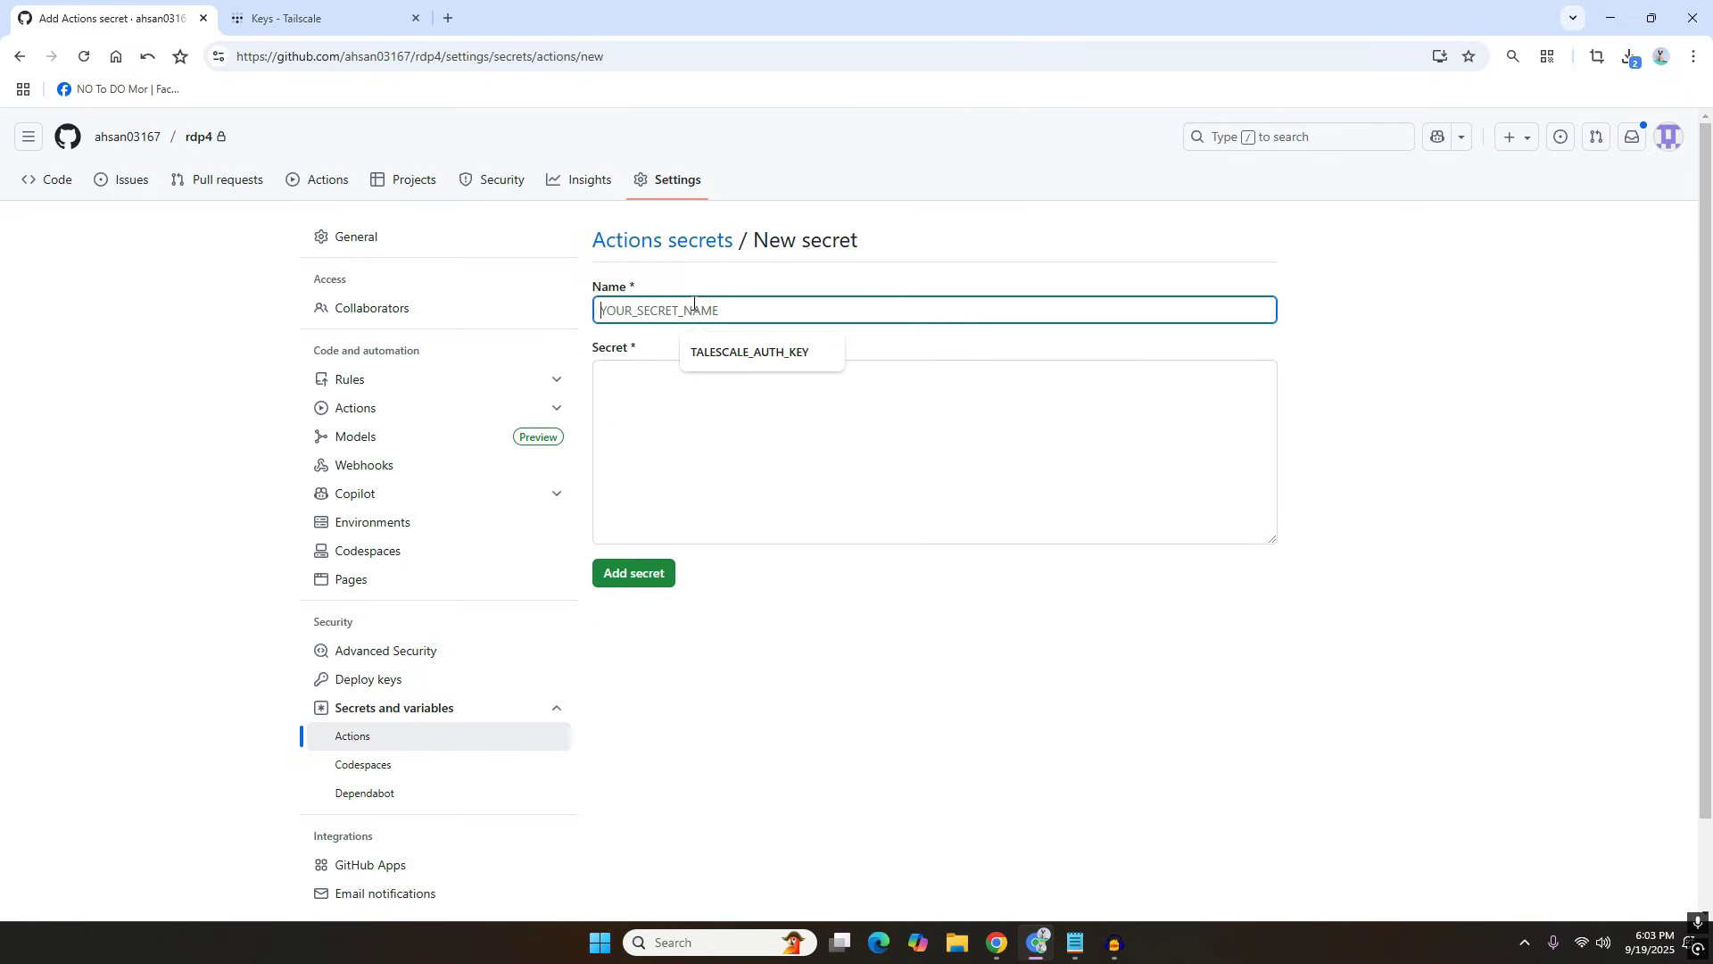
{"action": "left_click", "coordinate": [713, 344]}
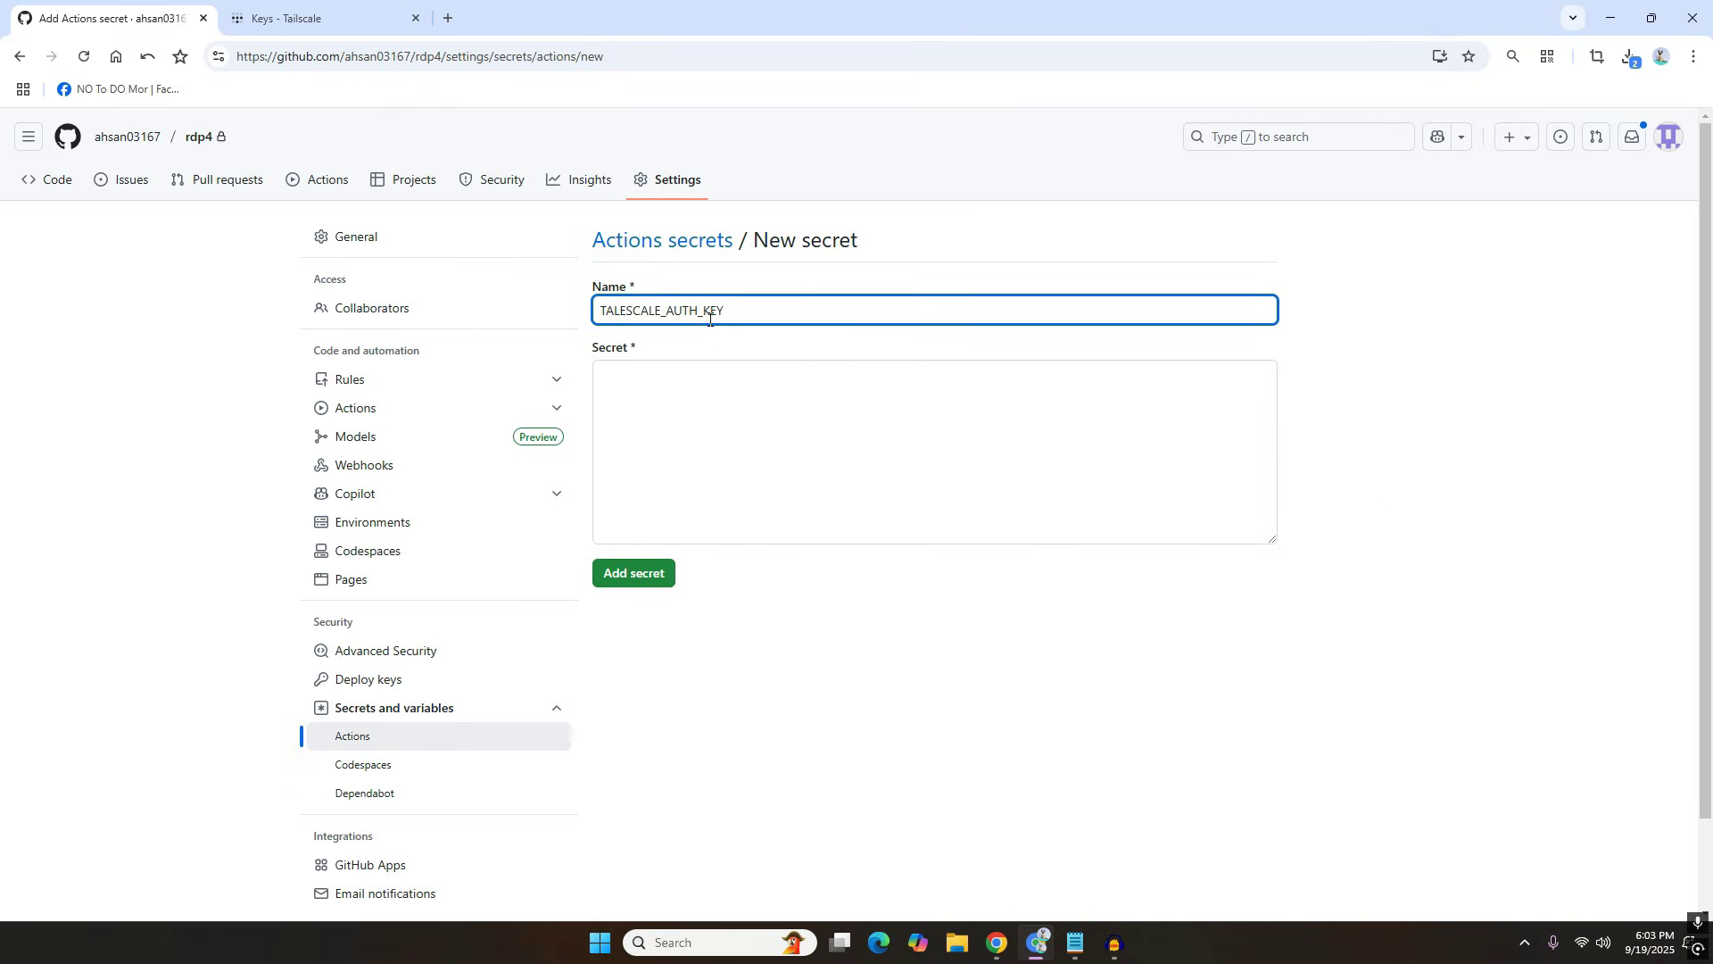
{"action": "left_click_drag", "start_coordinate": [731, 306], "coordinate": [605, 324]}
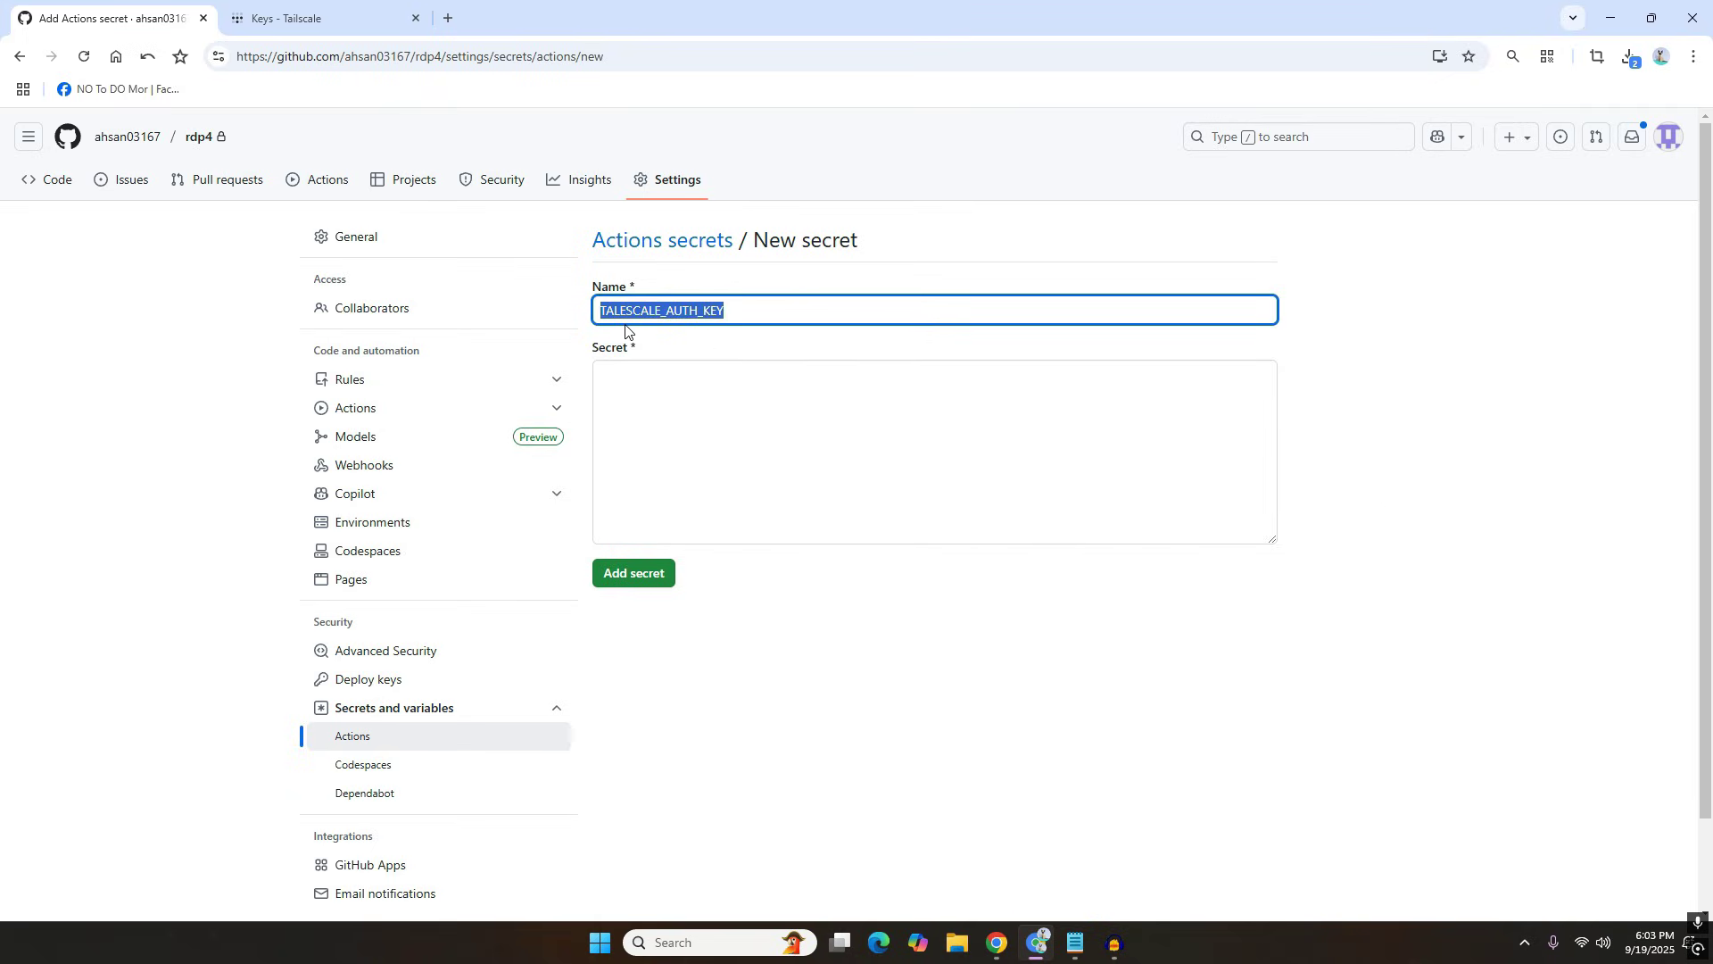
{"action": "left_click", "coordinate": [658, 312]}
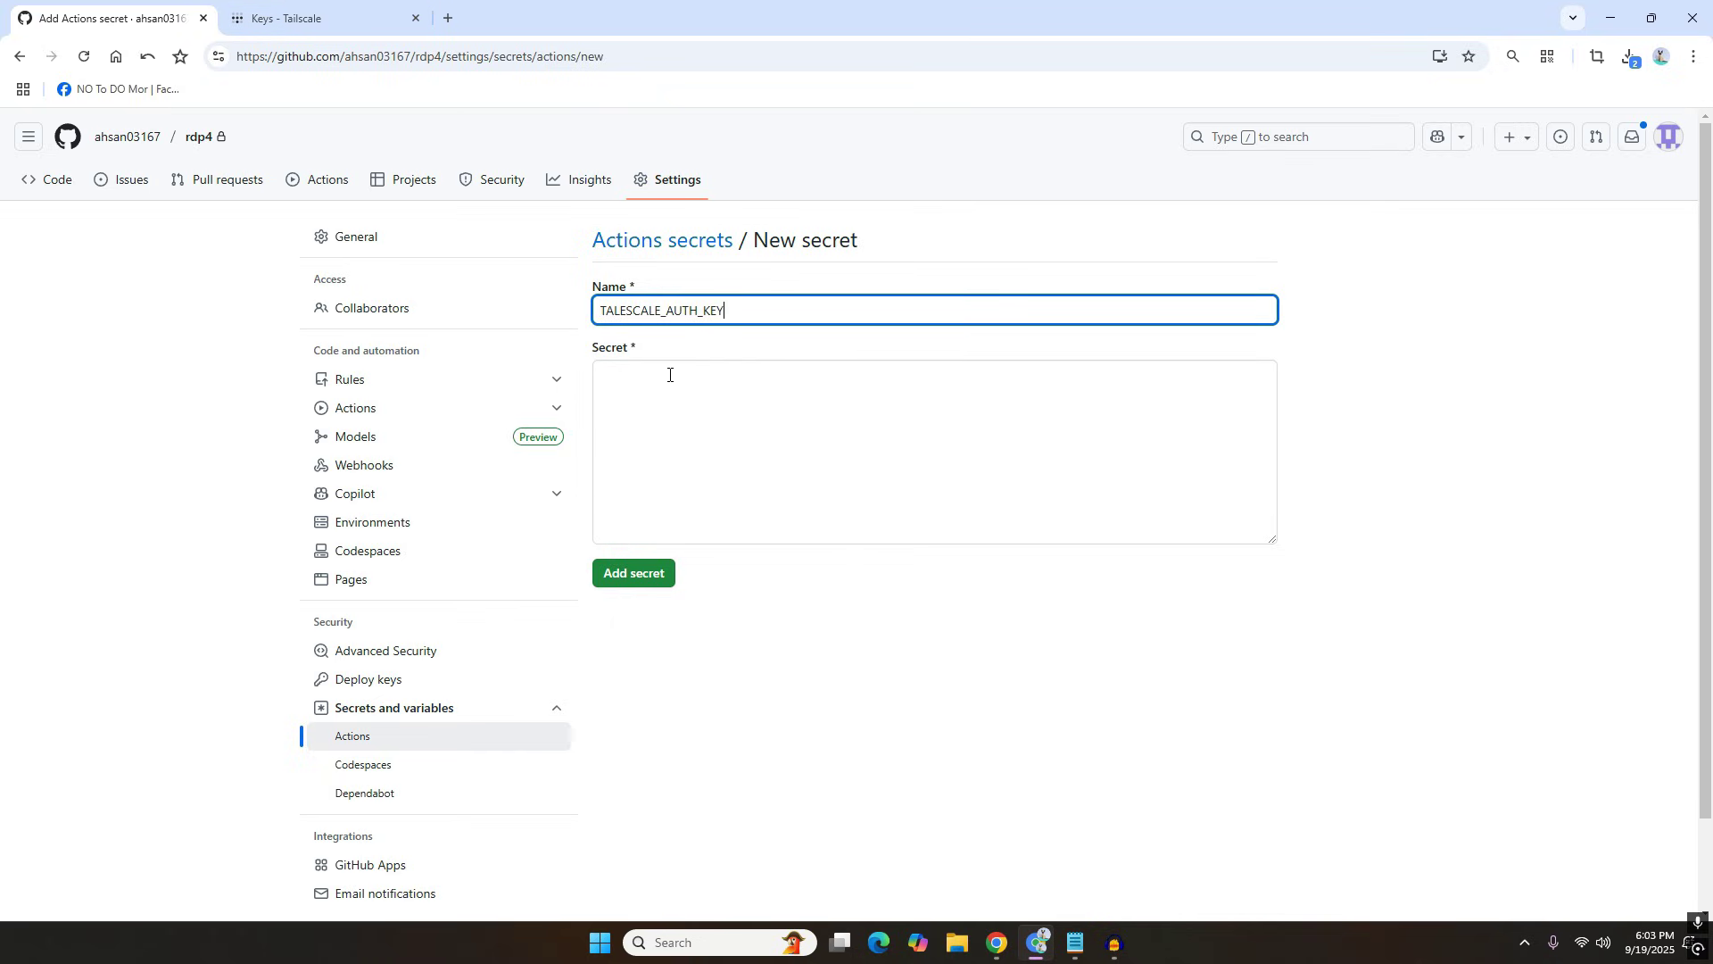
{"action": "right_click", "coordinate": [669, 375]}
{"action": "left_click", "coordinate": [711, 508]}
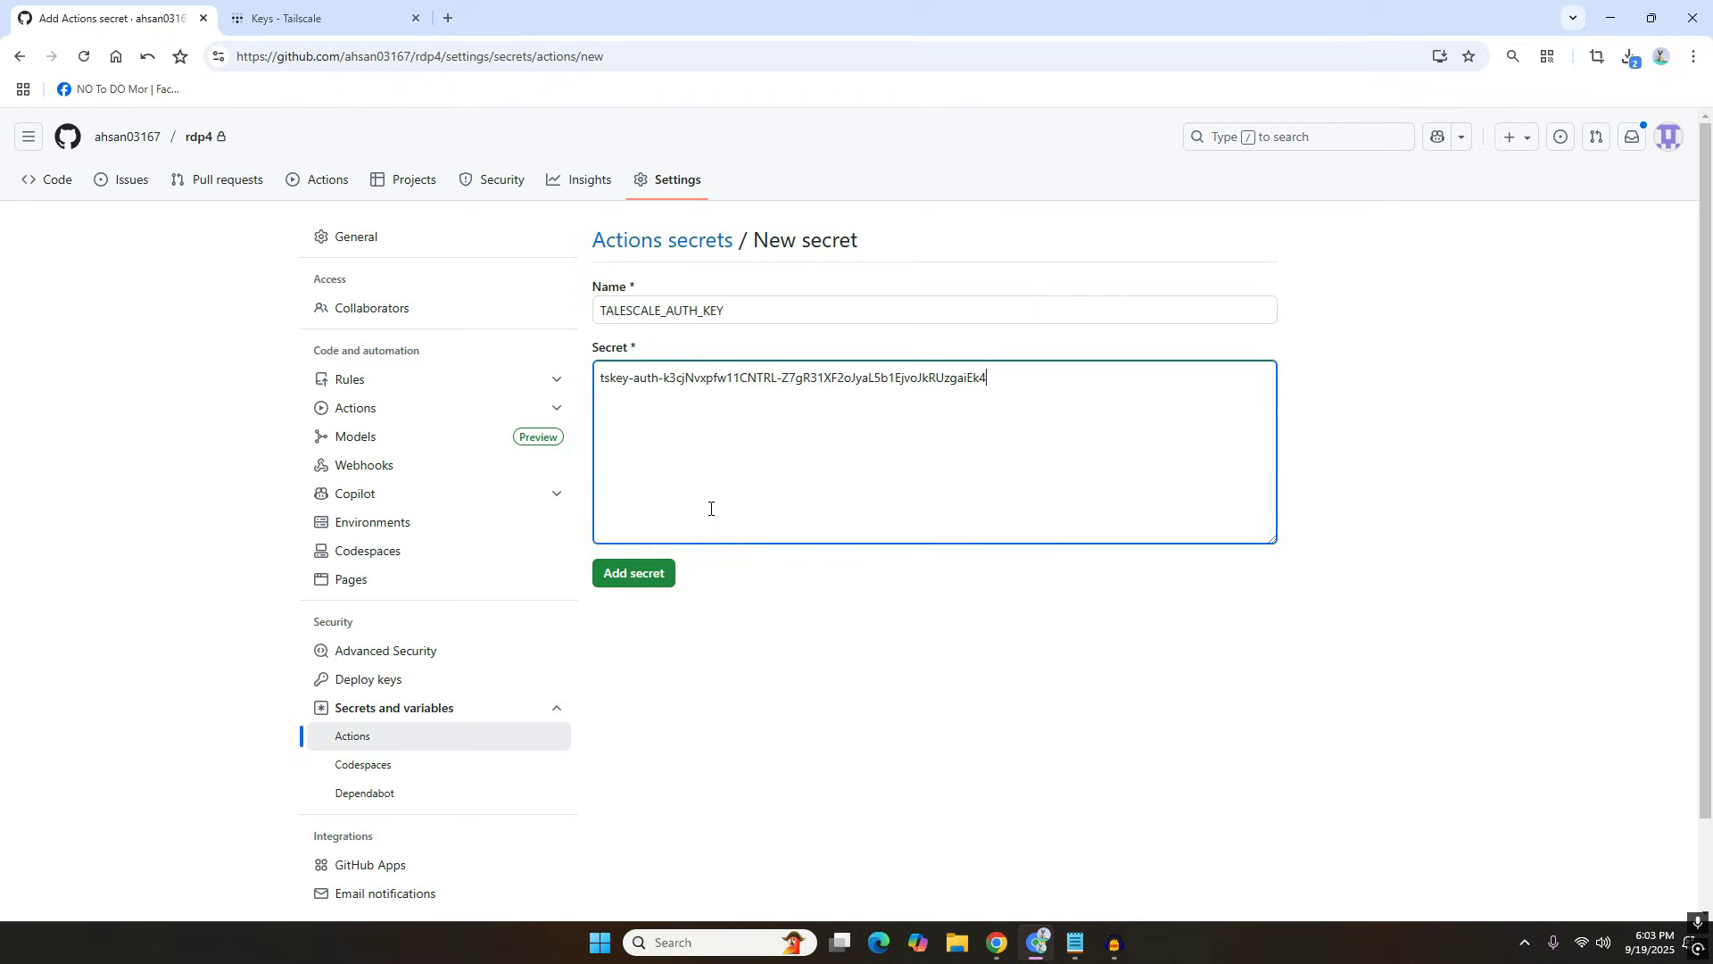
{"action": "left_click", "coordinate": [635, 572]}
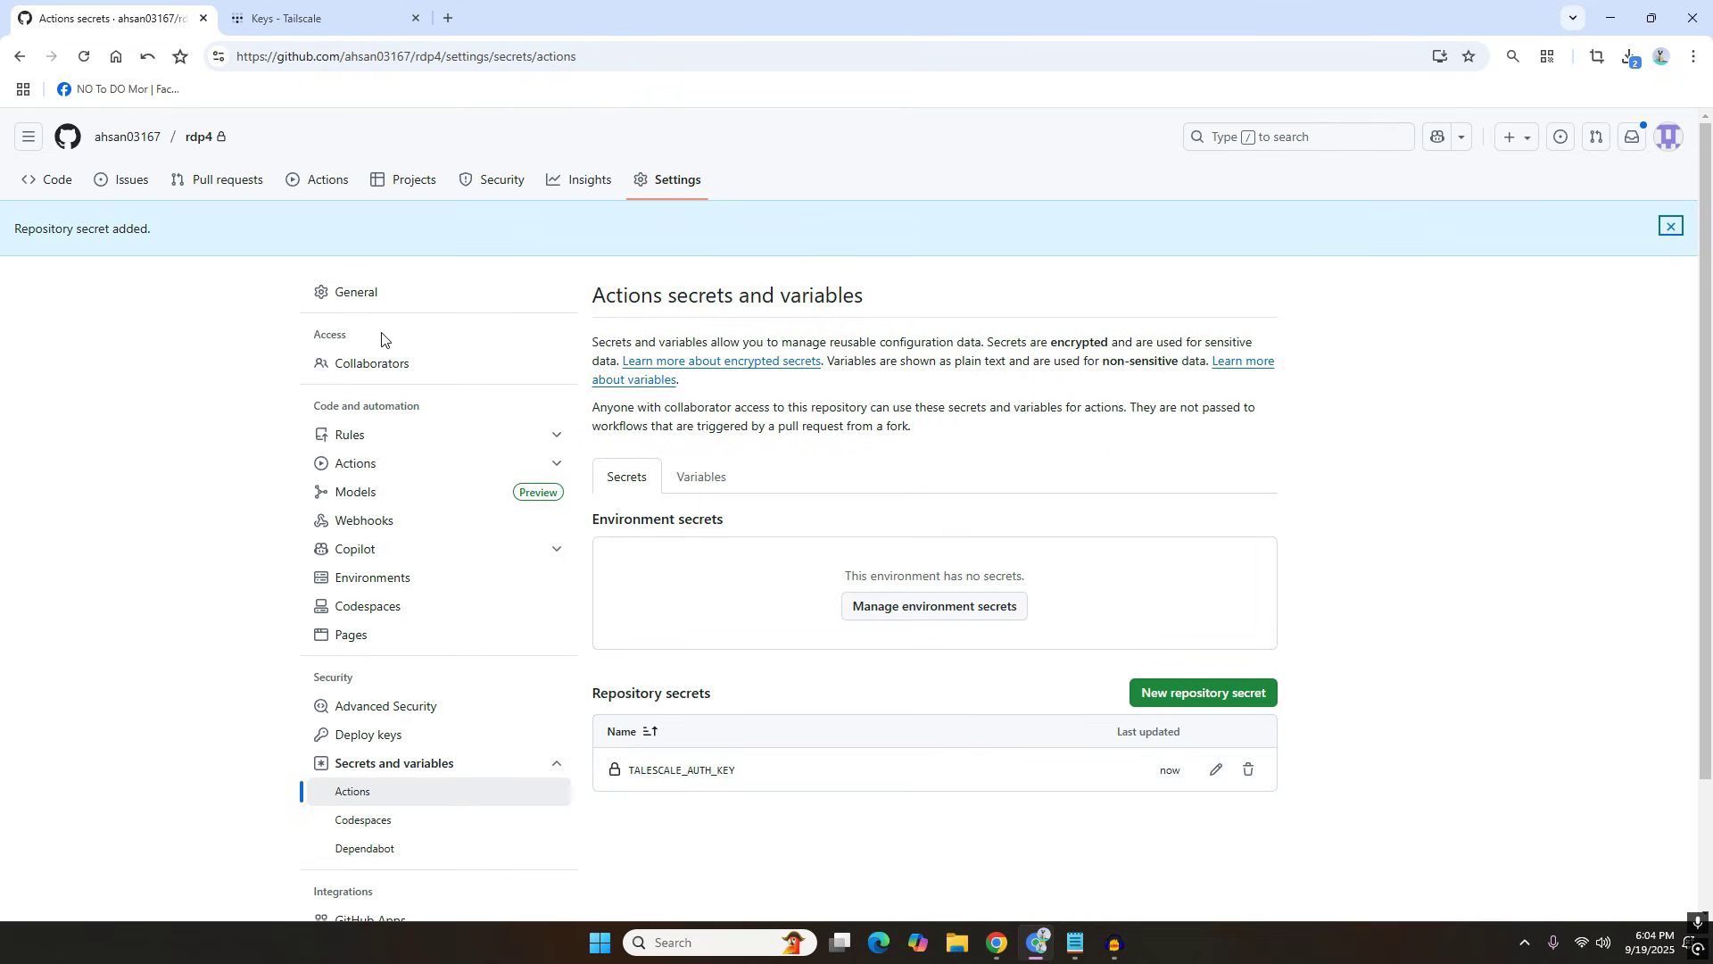
Start a blank, self-written GitHub Actions workflow file in the rdp4 repository.
{"action": "left_click", "coordinate": [327, 183]}
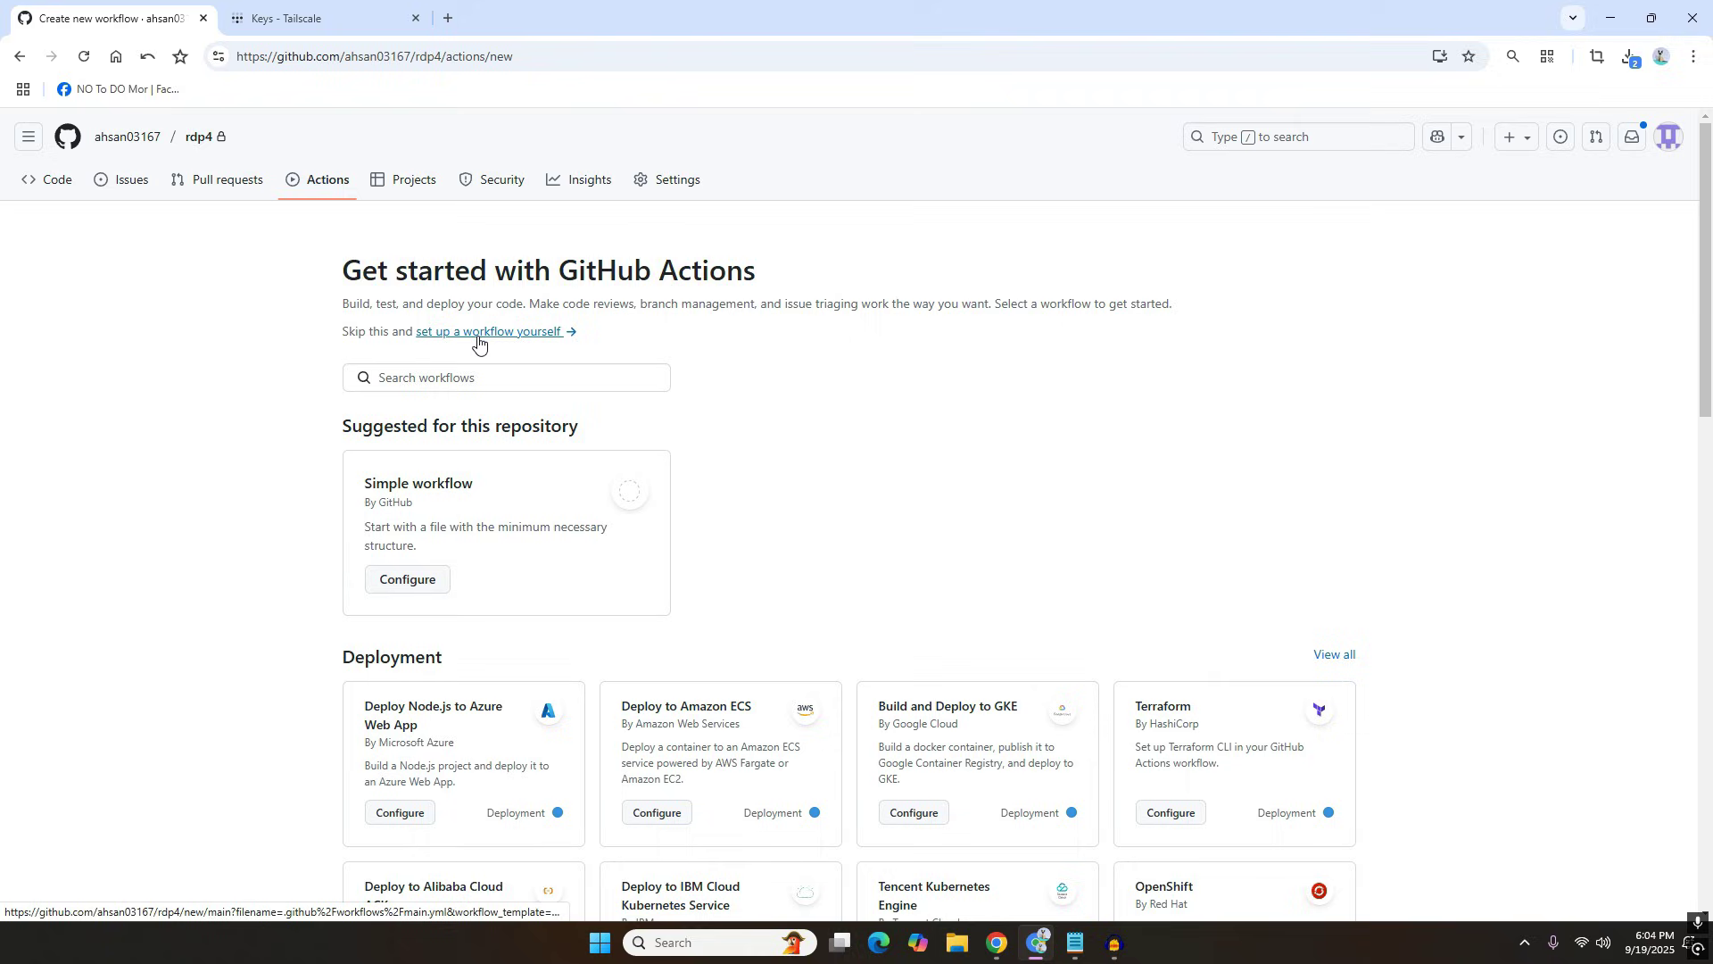
{"action": "left_click", "coordinate": [524, 335]}
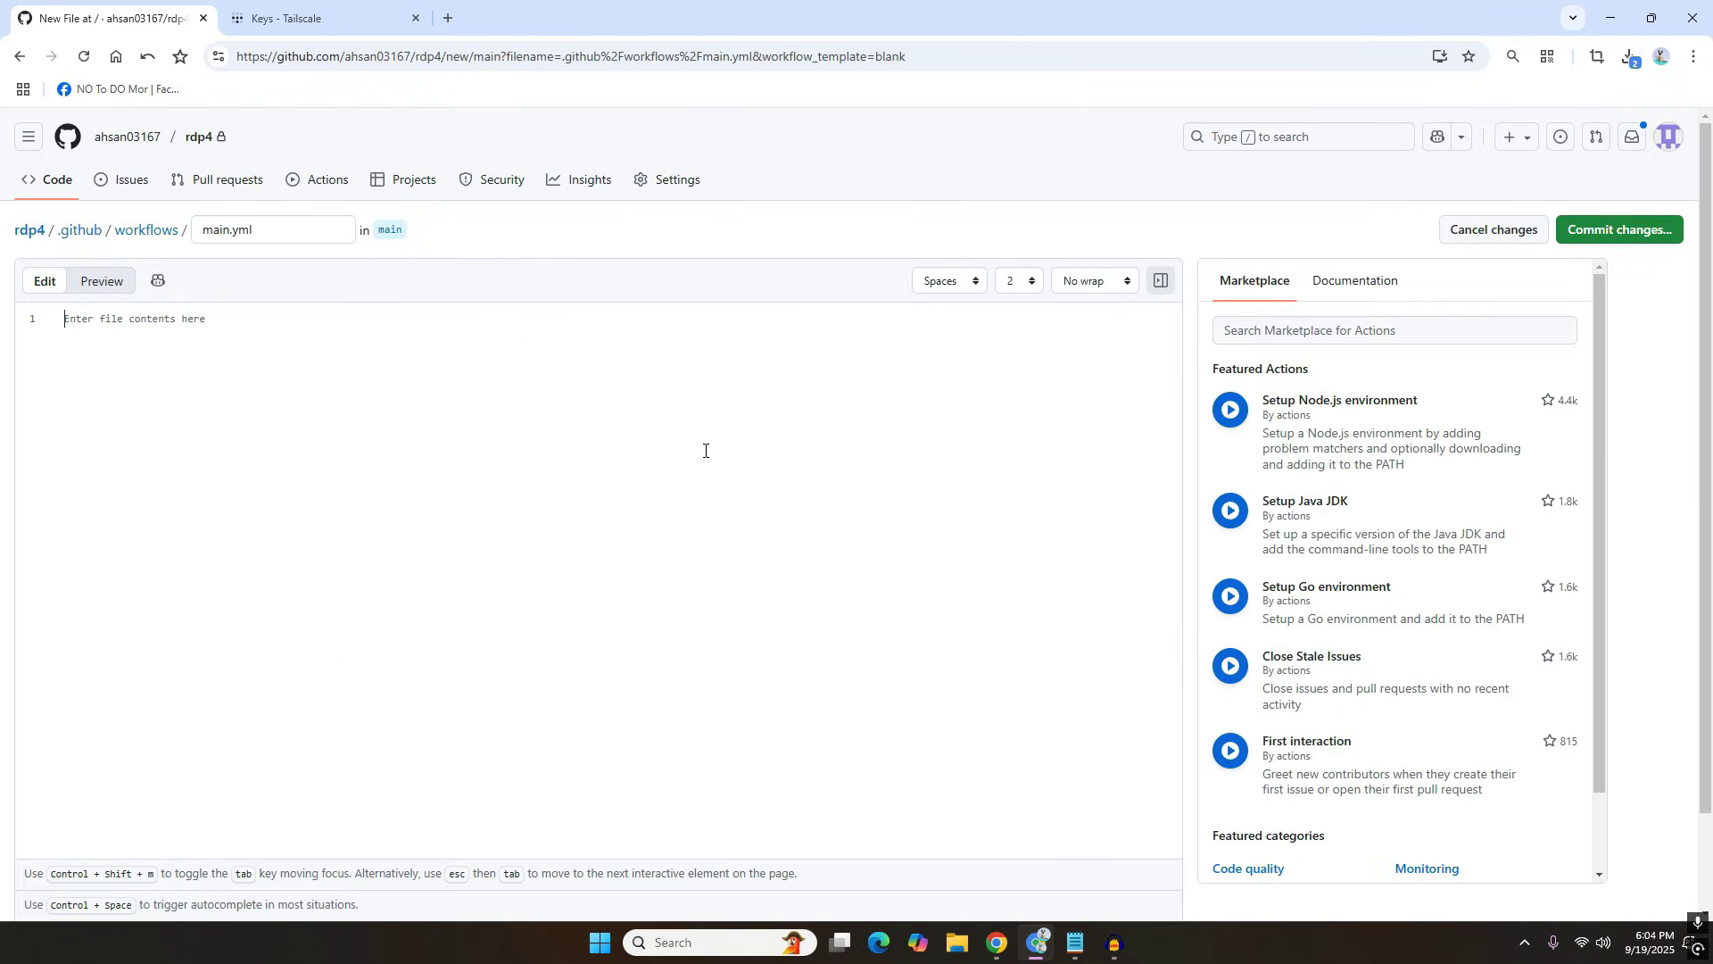
Switch to Notepad and copy the entire RDP workflow script from name RDP.txt.
{"action": "left_click", "coordinate": [1067, 939]}
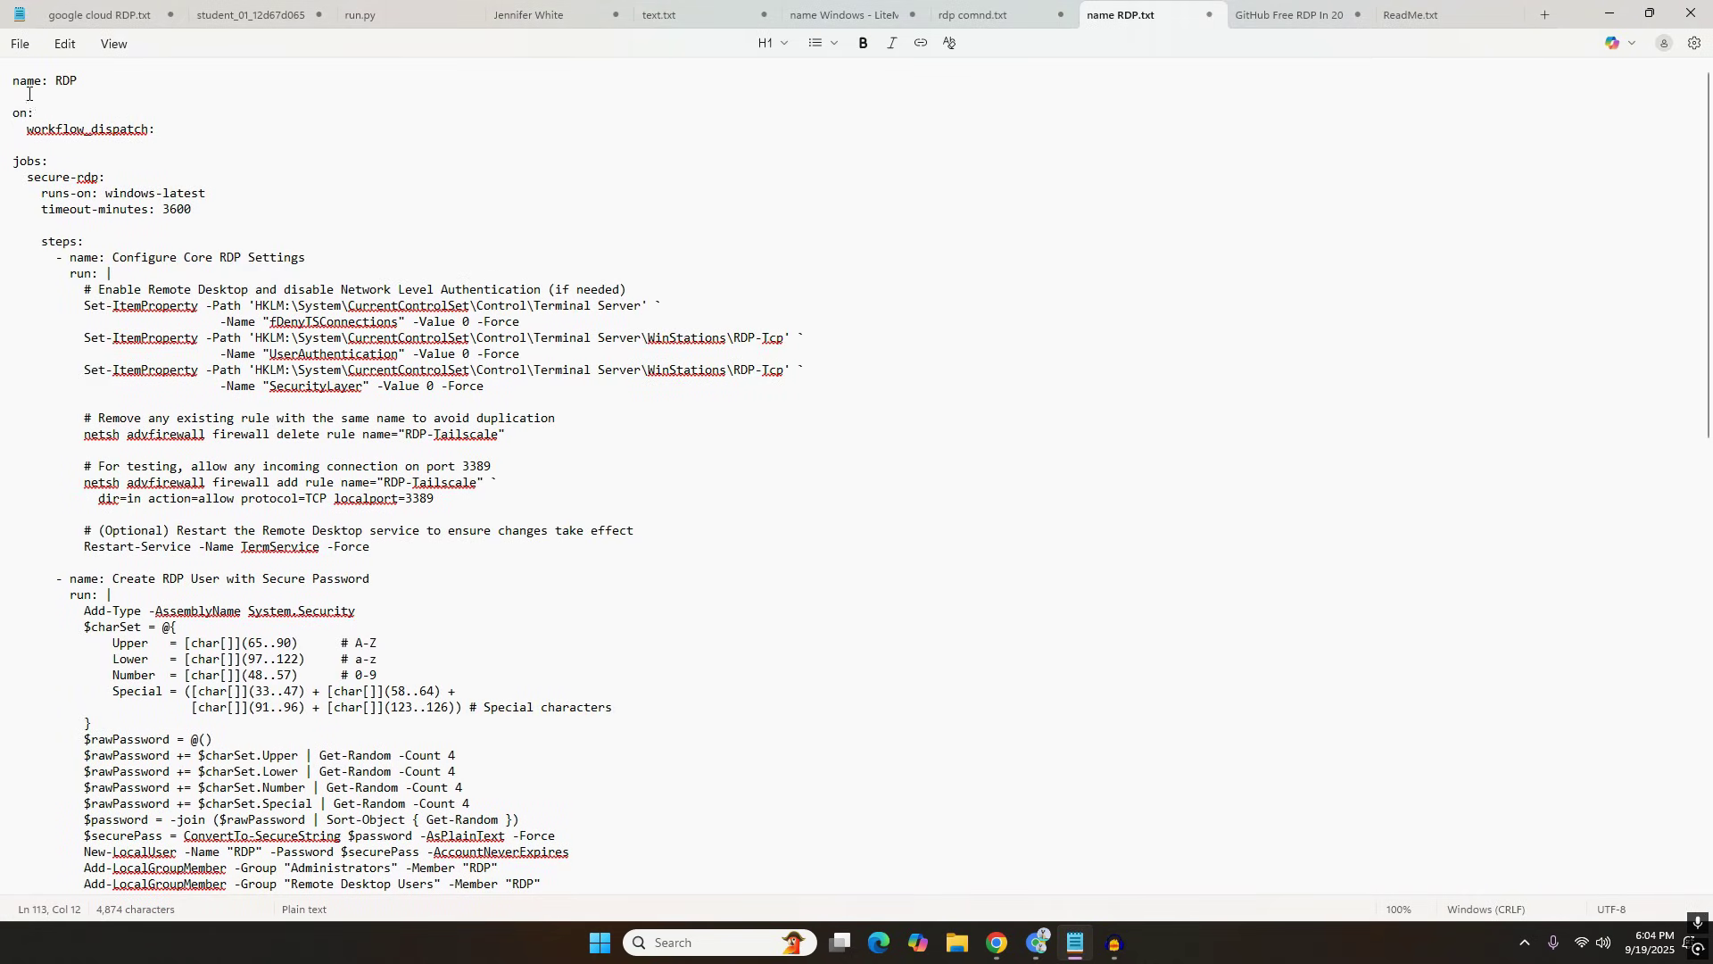
{"action": "left_click_drag", "start_coordinate": [15, 79], "coordinate": [682, 959]}
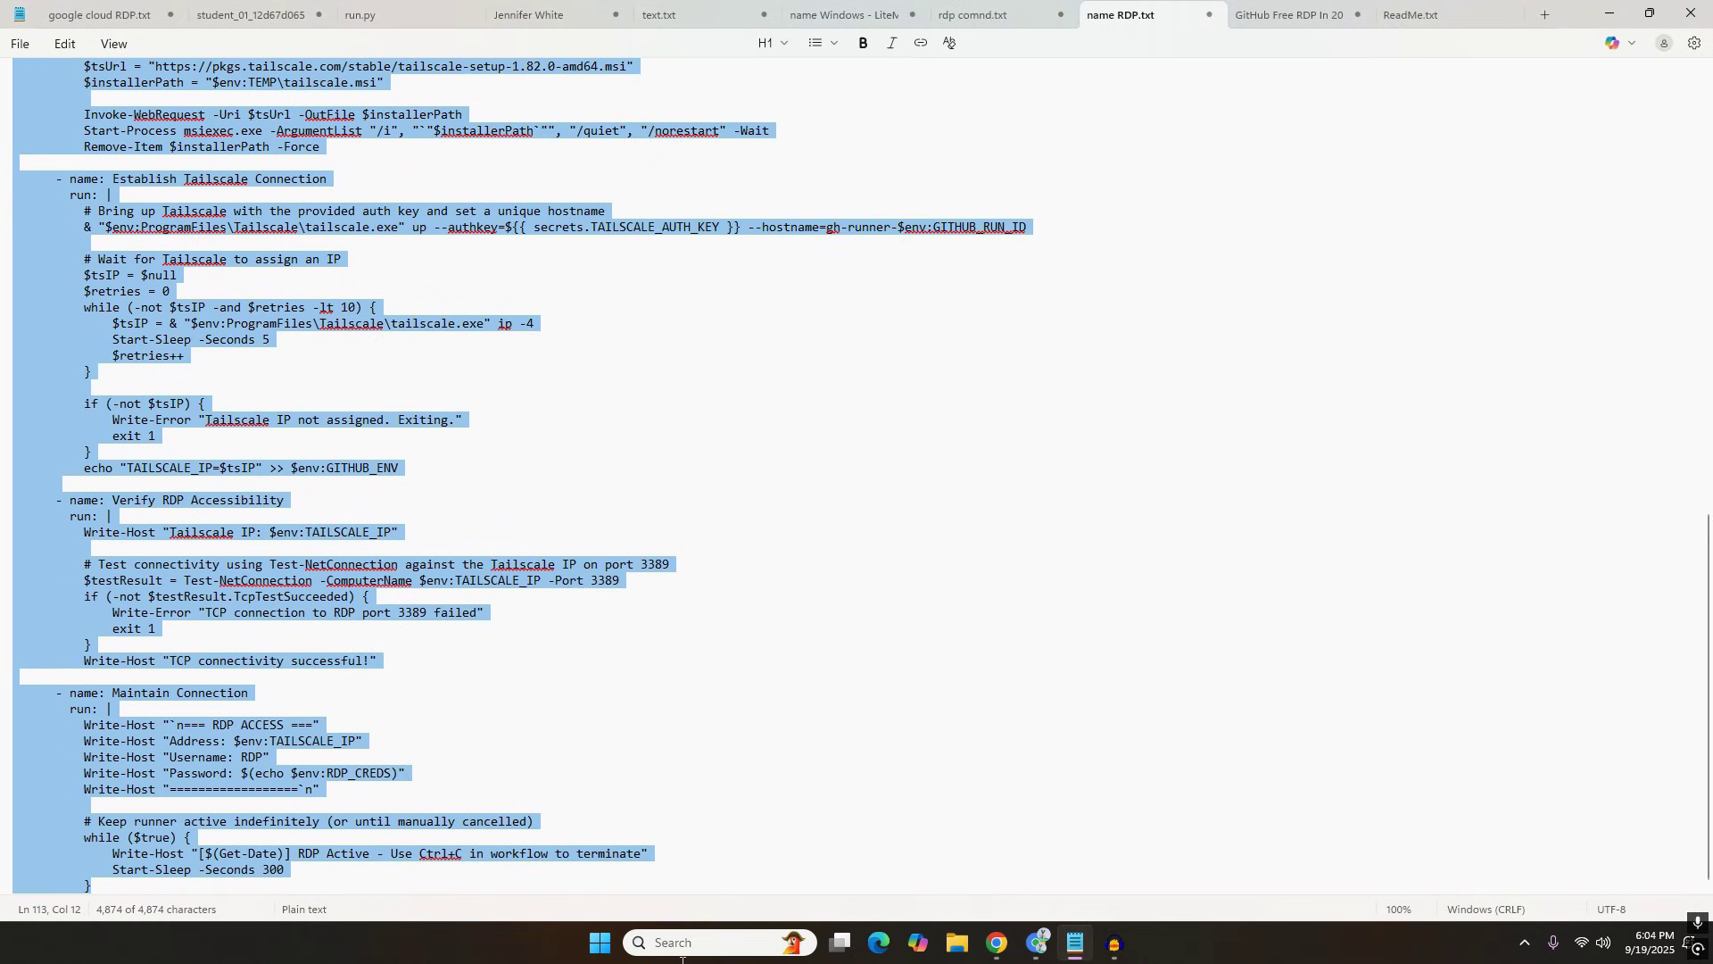
{"action": "right_click", "coordinate": [143, 589]}
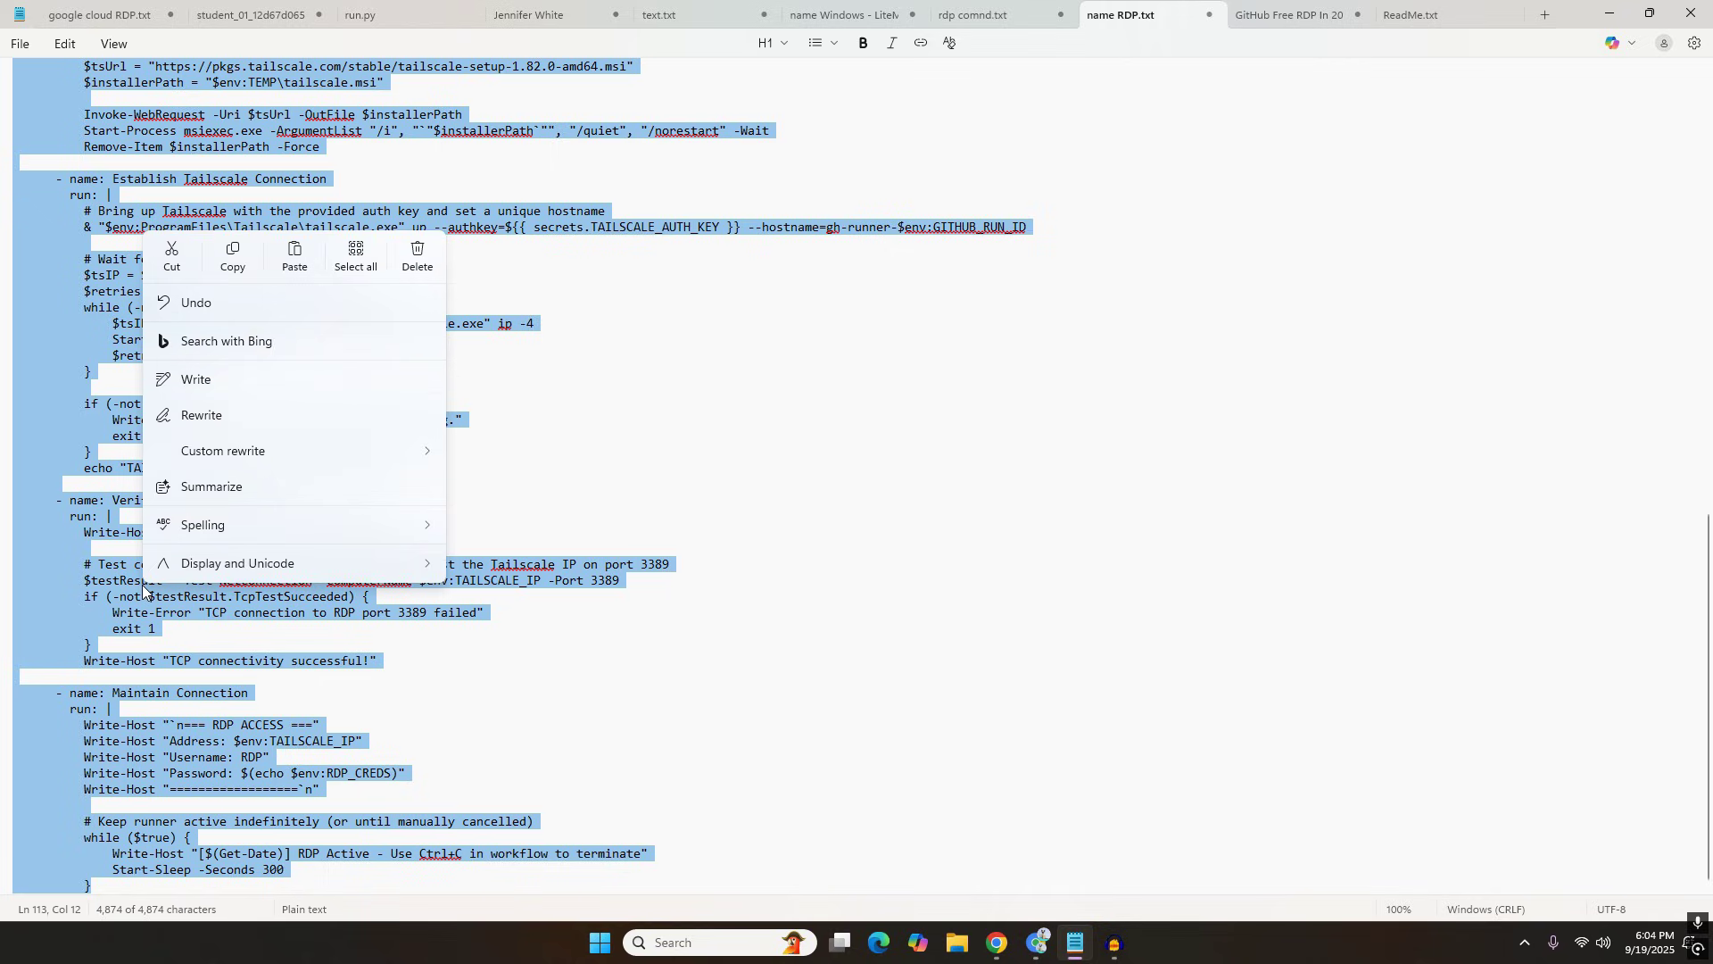
{"action": "left_click", "coordinate": [249, 256]}
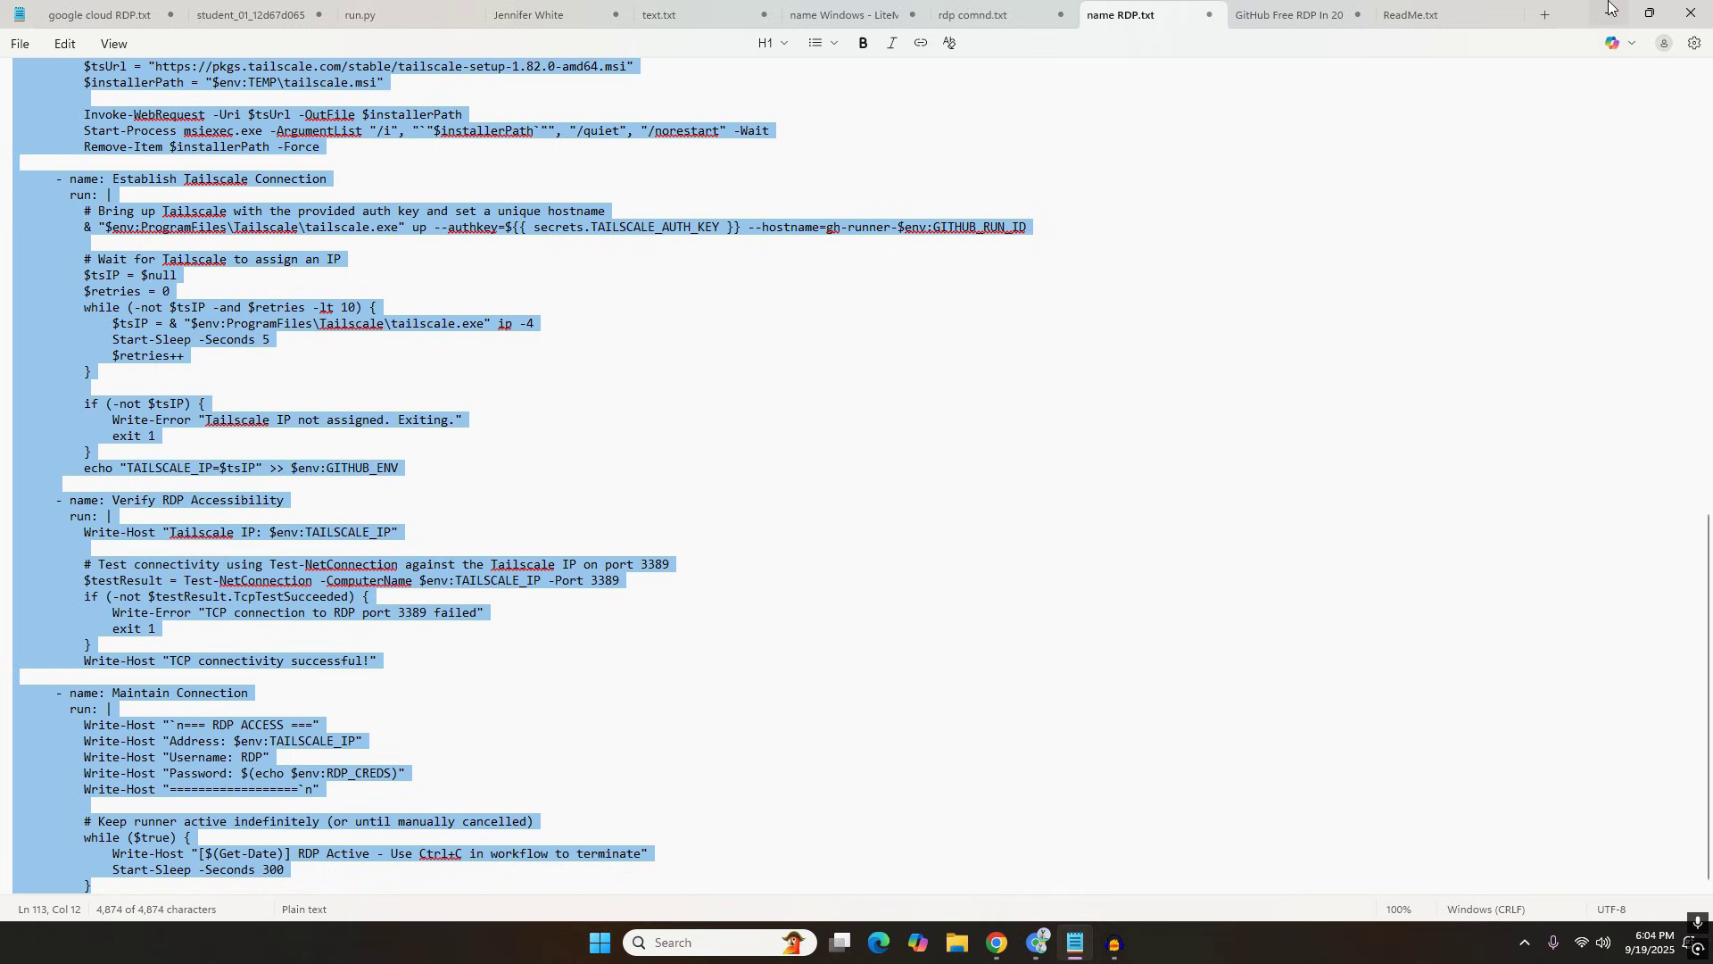
Return to the GitHub editor, paste the workflow script into main.yml and commit it with the message "Create main.yml".
{"action": "left_click", "coordinate": [1610, 12]}
{"action": "right_click", "coordinate": [415, 387]}
{"action": "left_click", "coordinate": [509, 503]}
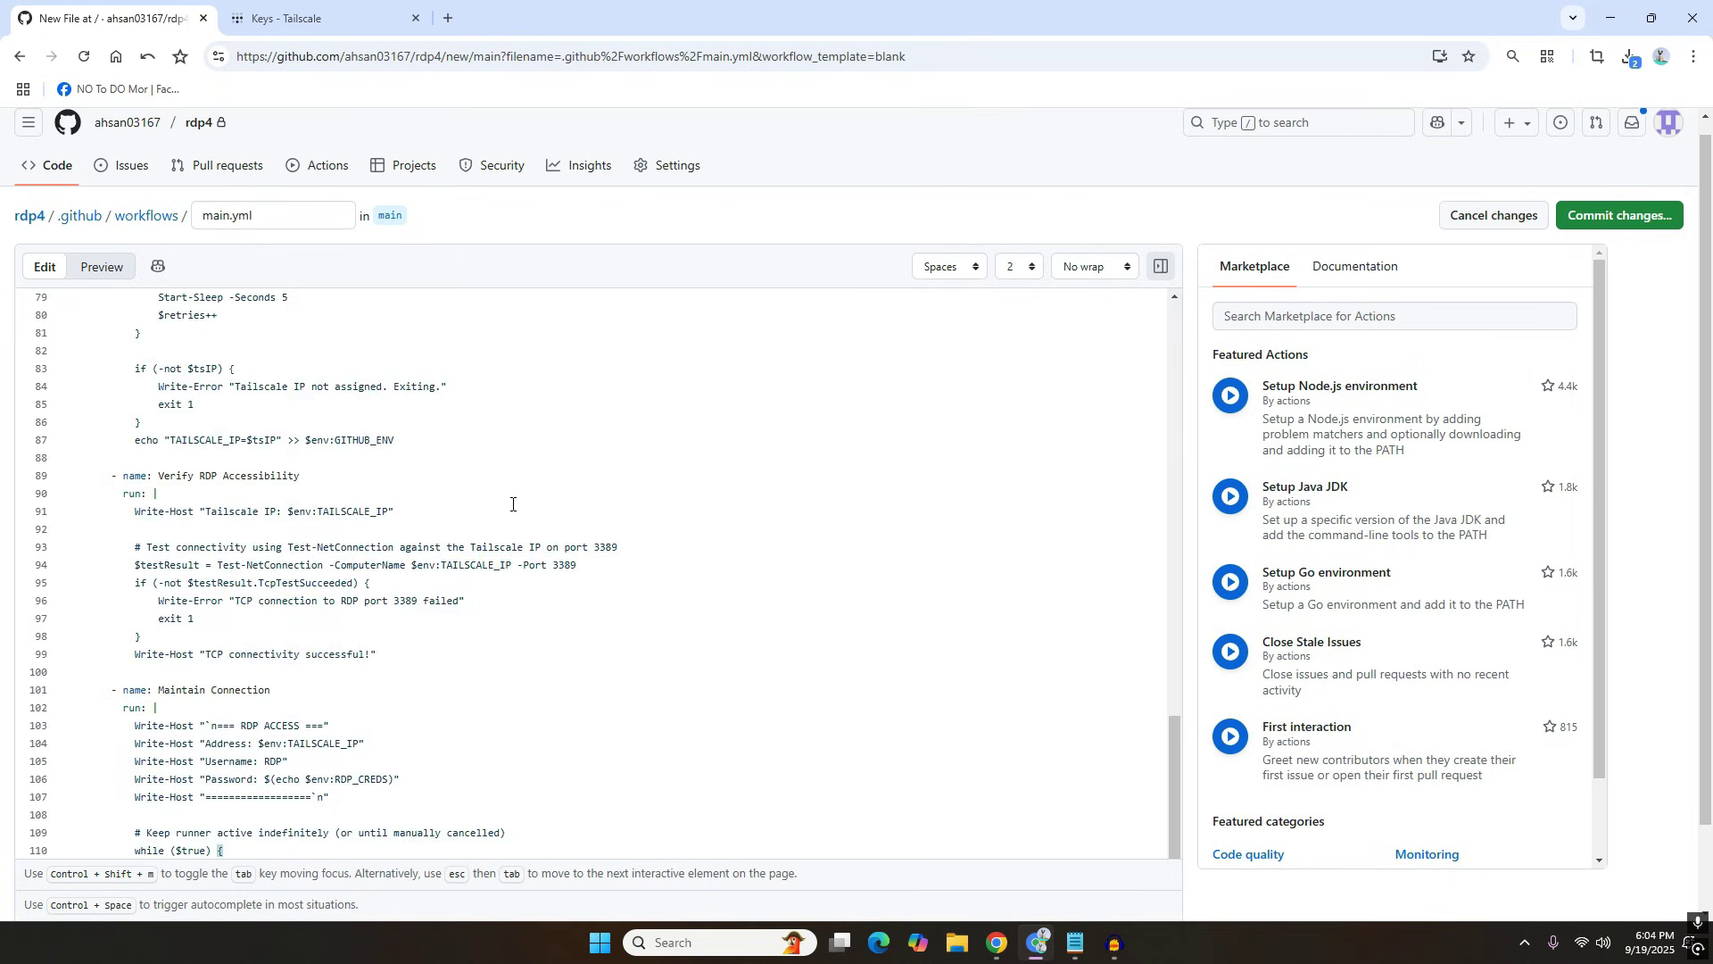
{"action": "left_click", "coordinate": [1629, 217]}
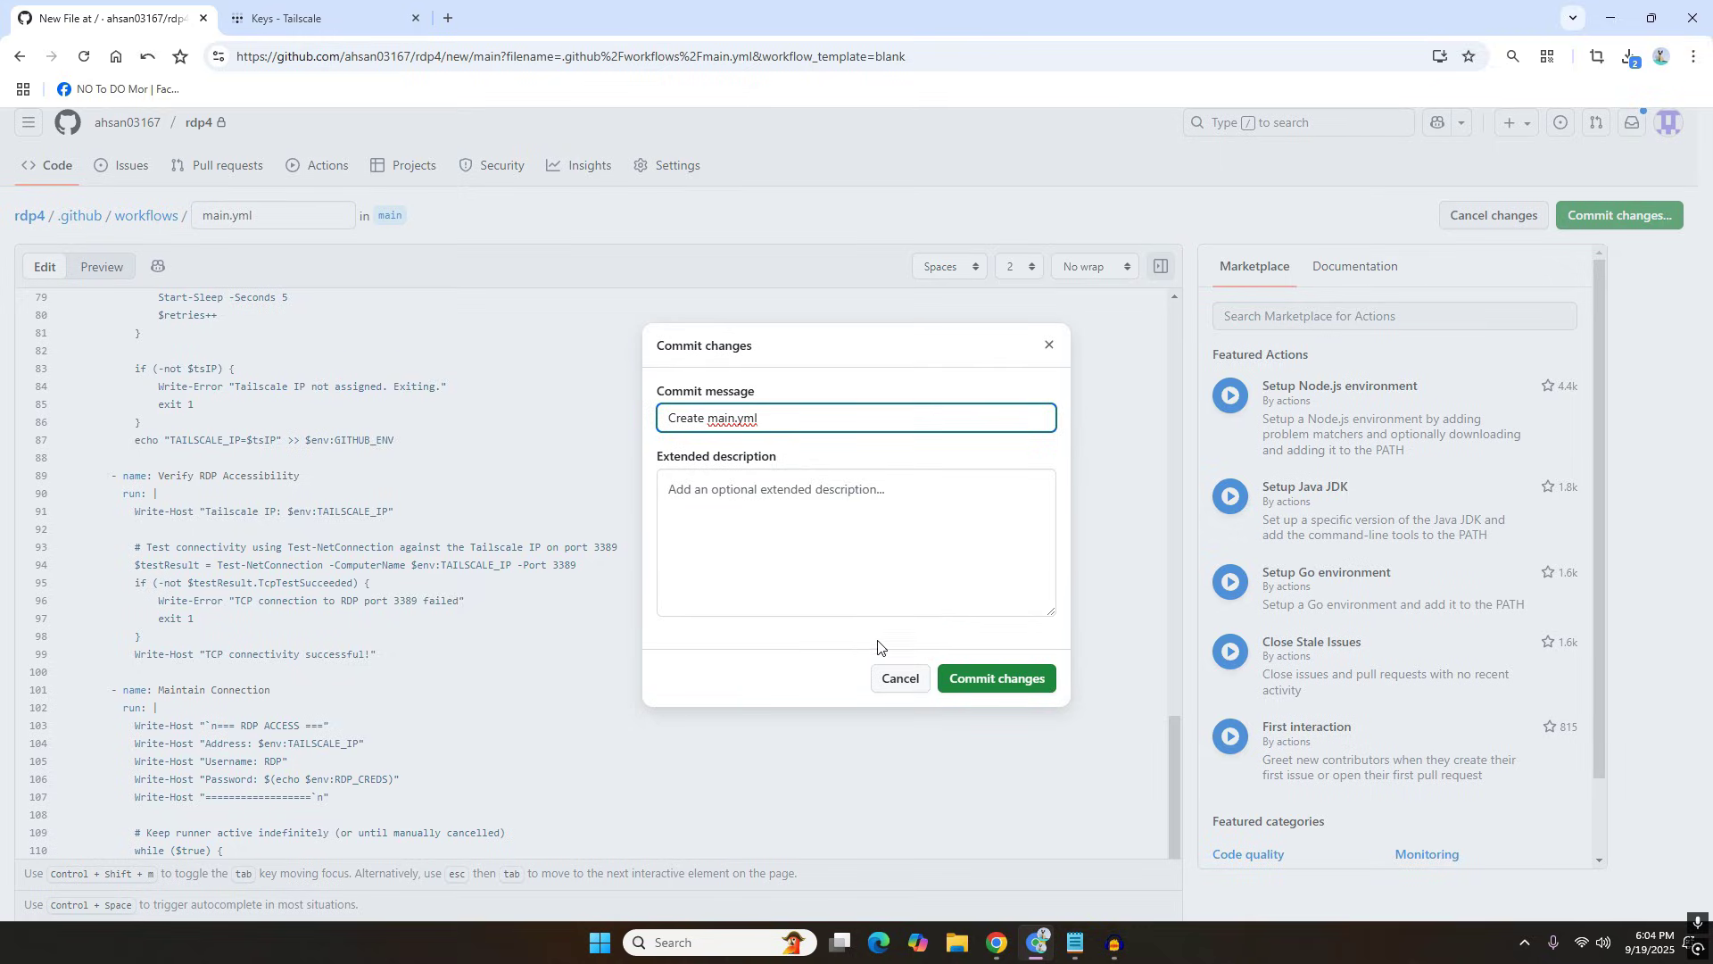
{"action": "left_click", "coordinate": [1002, 676]}
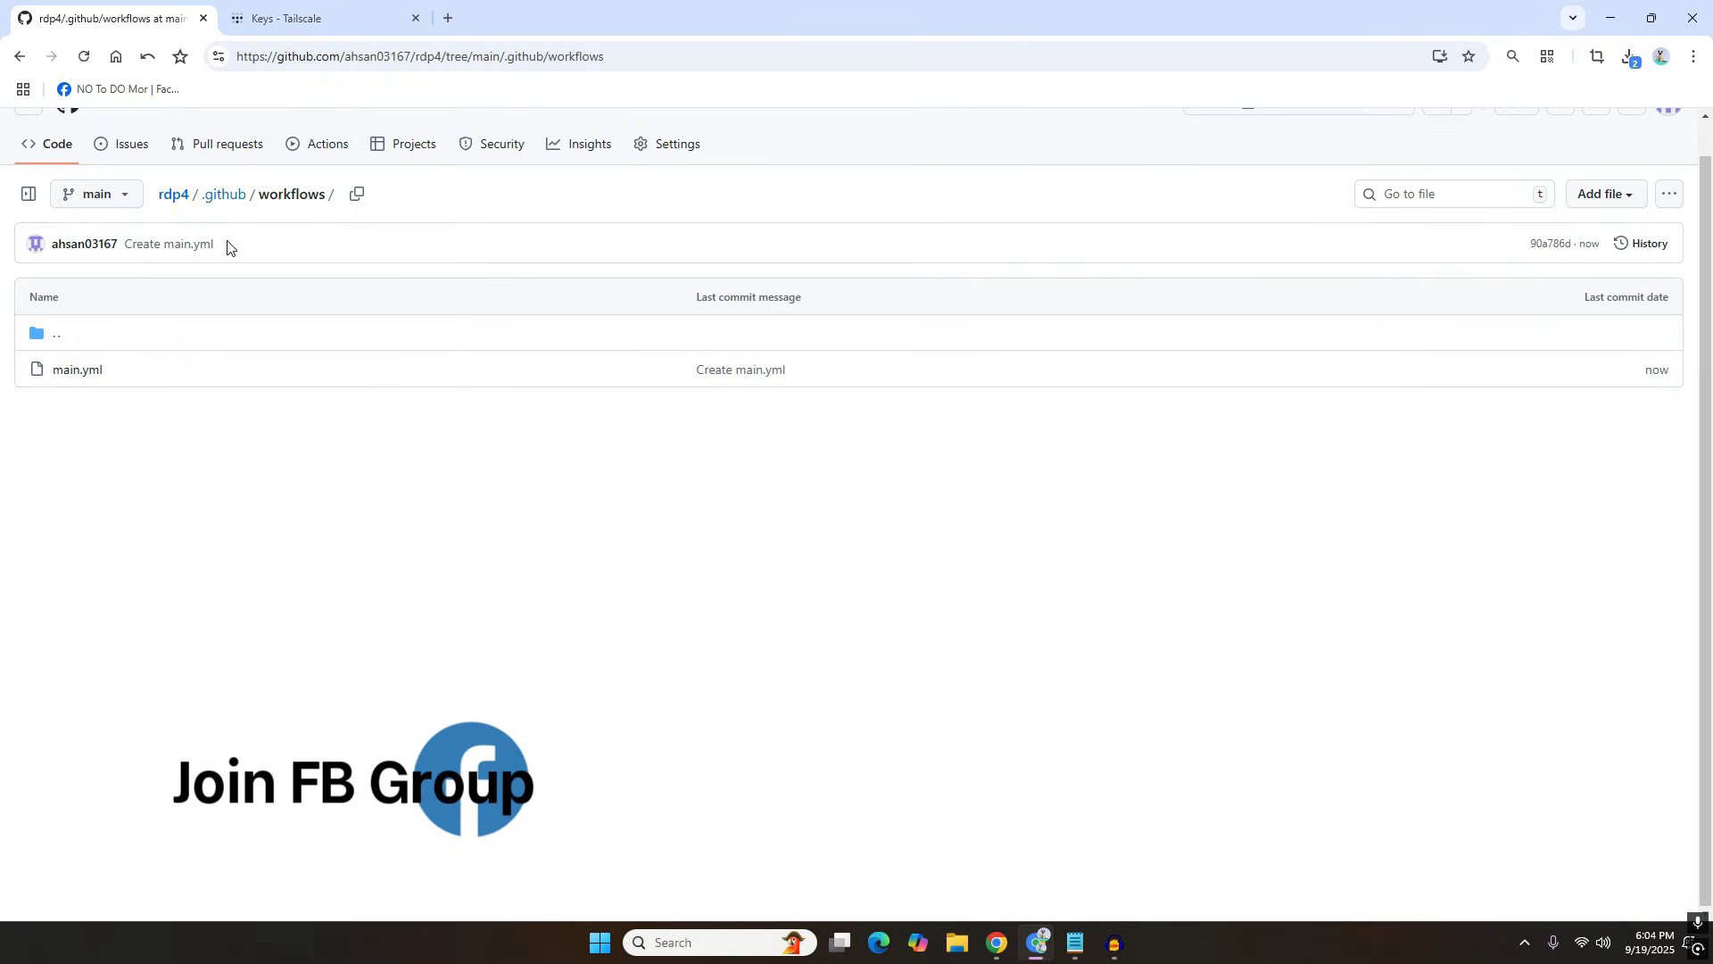
Open the RDP workflow in the rdp4 repository's Actions and run it from the main branch.
{"action": "left_click", "coordinate": [290, 148]}
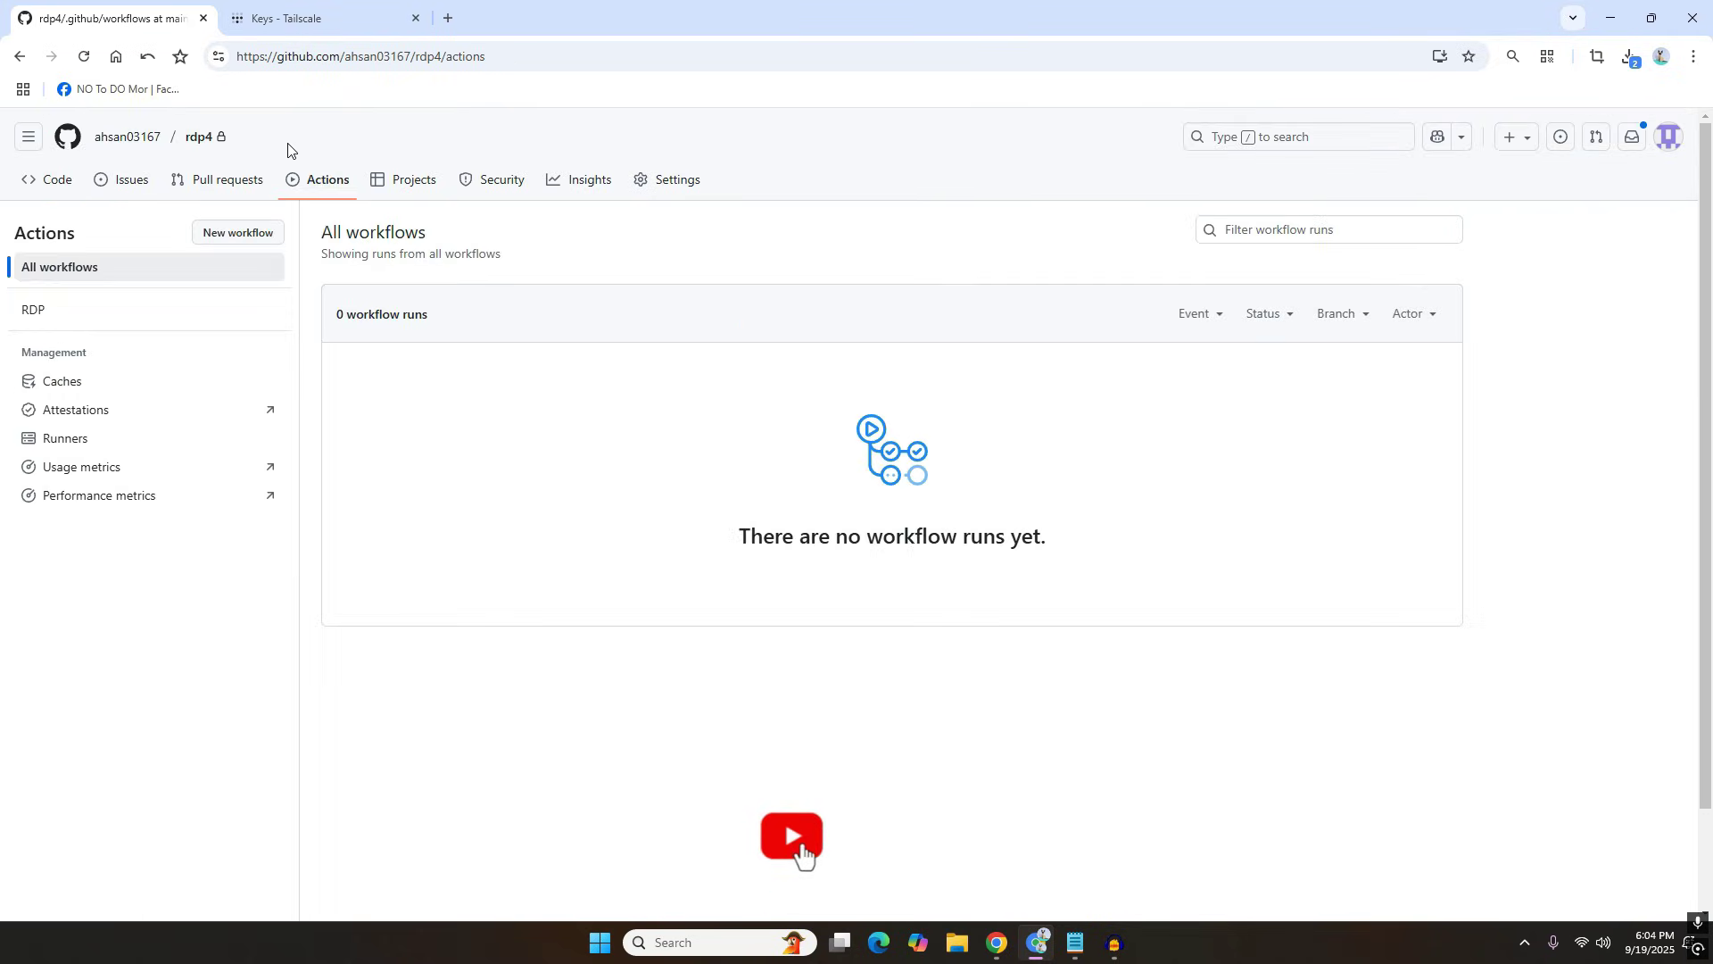
{"action": "left_click", "coordinate": [90, 307]}
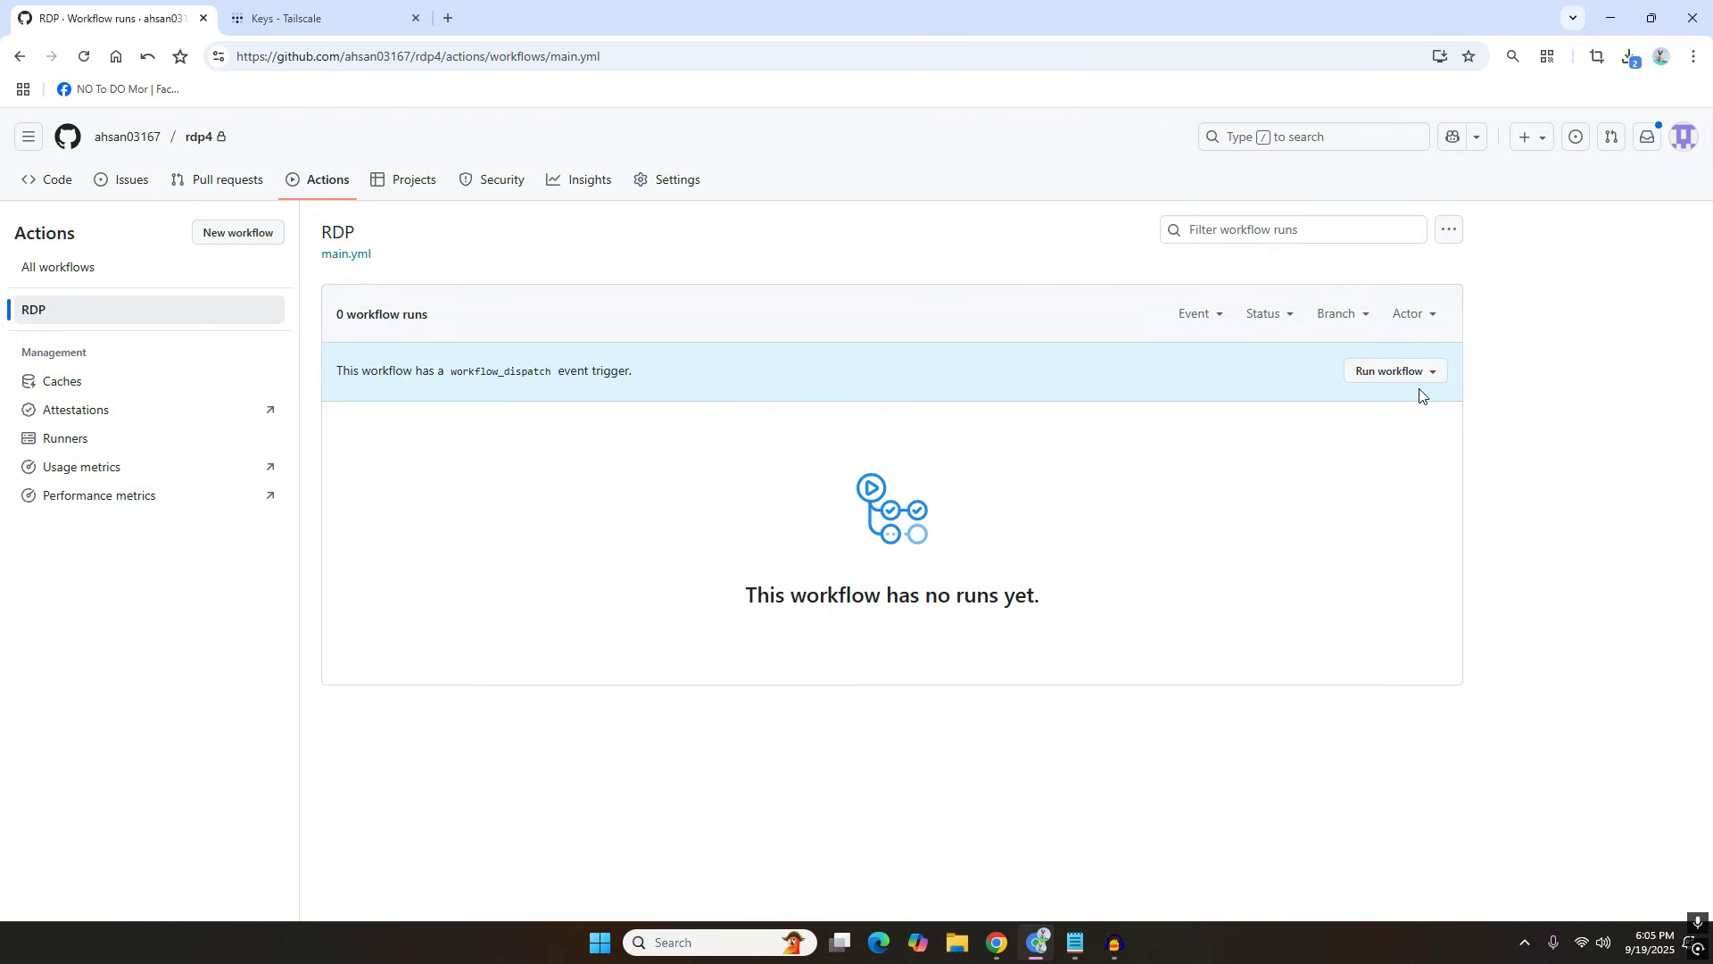
{"action": "left_click", "coordinate": [1398, 385]}
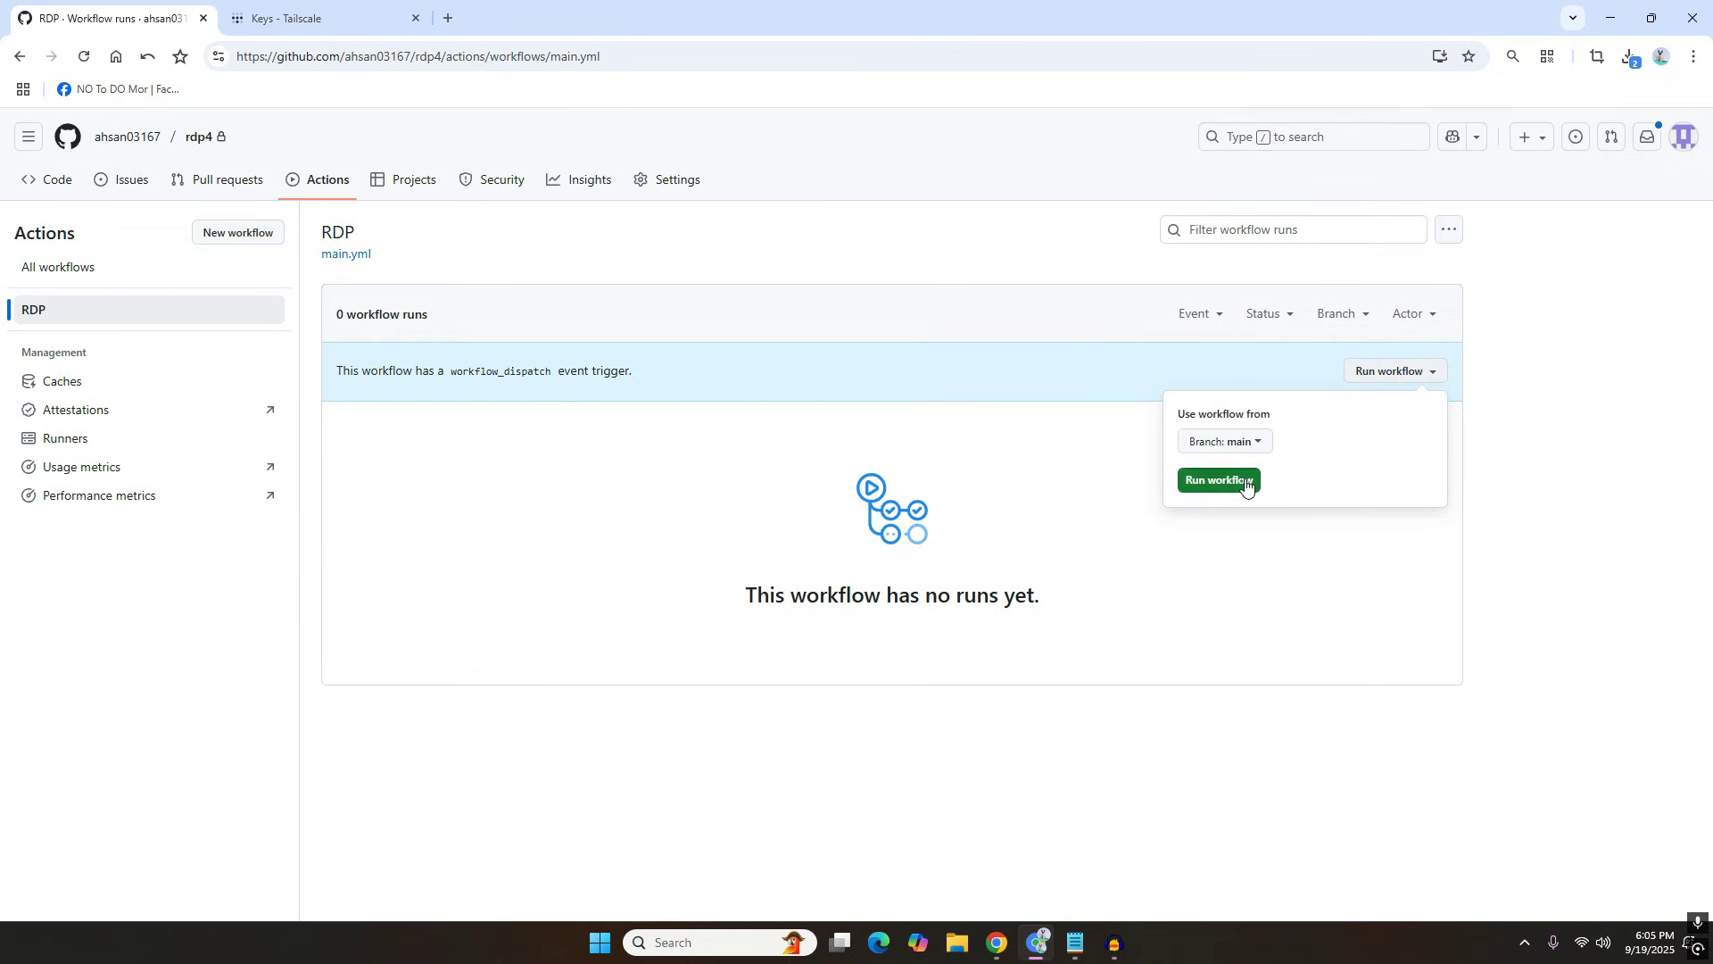
{"action": "left_click", "coordinate": [1246, 482]}
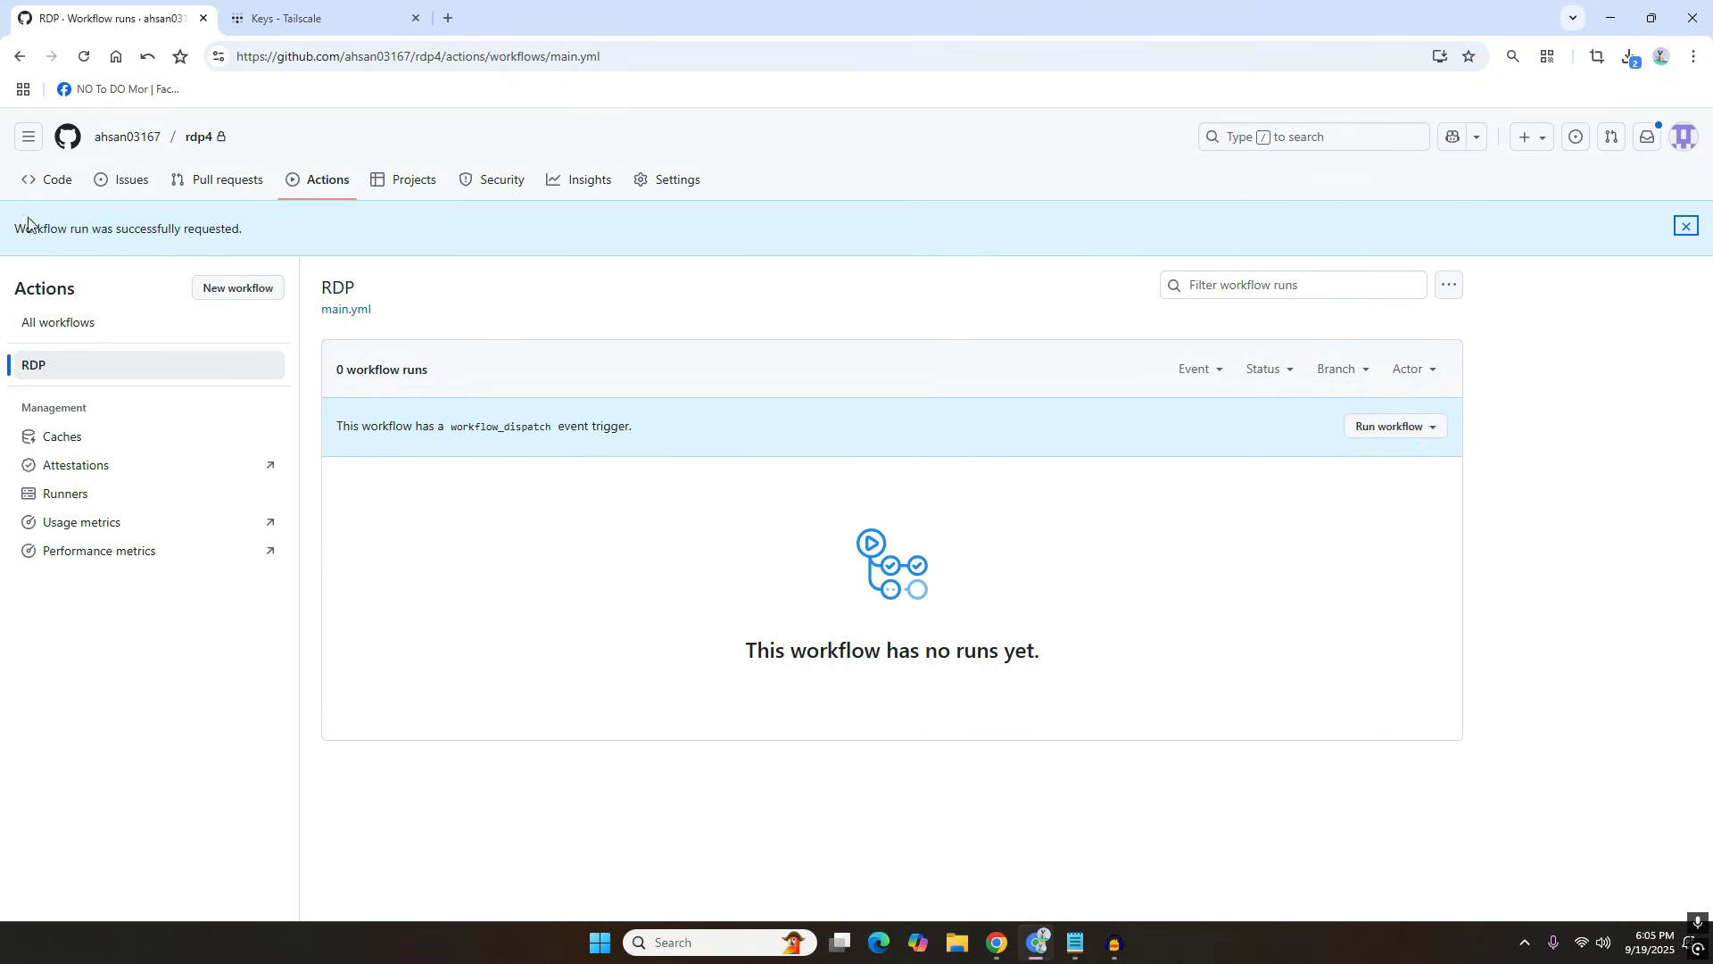
{"action": "left_click_drag", "start_coordinate": [33, 227], "coordinate": [259, 230]}
{"action": "left_click", "coordinate": [497, 506]}
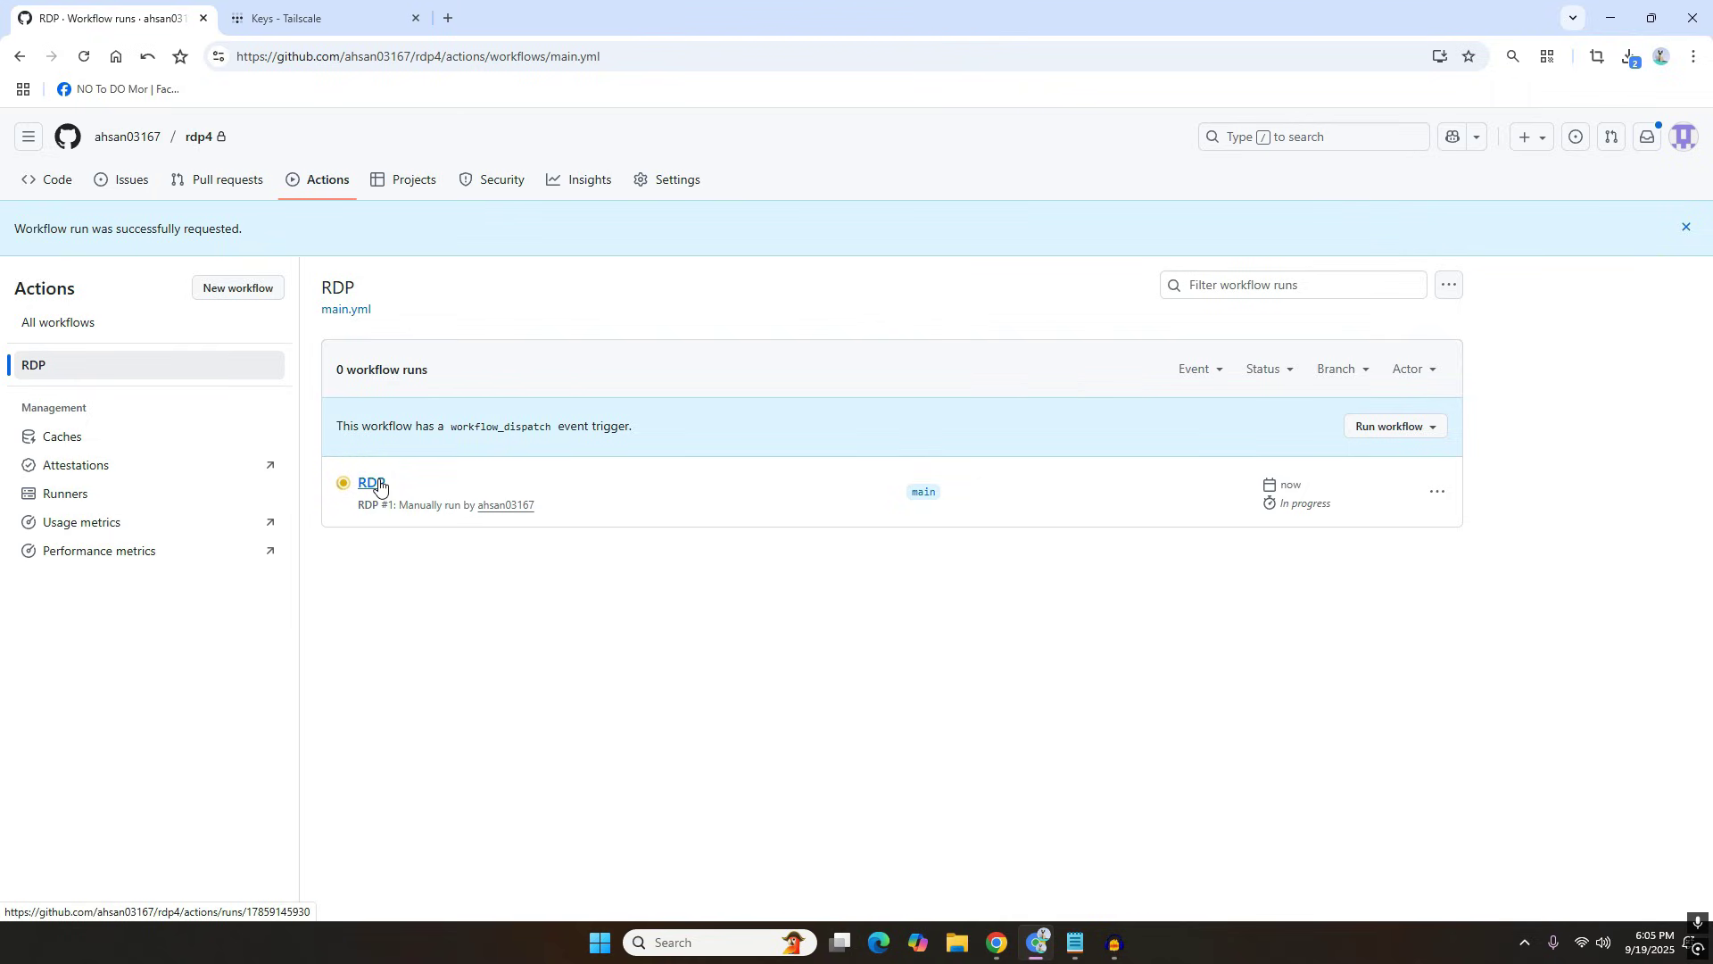
Open the secure-rdp job of the new RDP run and follow its Tailscale login link to authenticate the runner.
{"action": "left_click", "coordinate": [379, 485]}
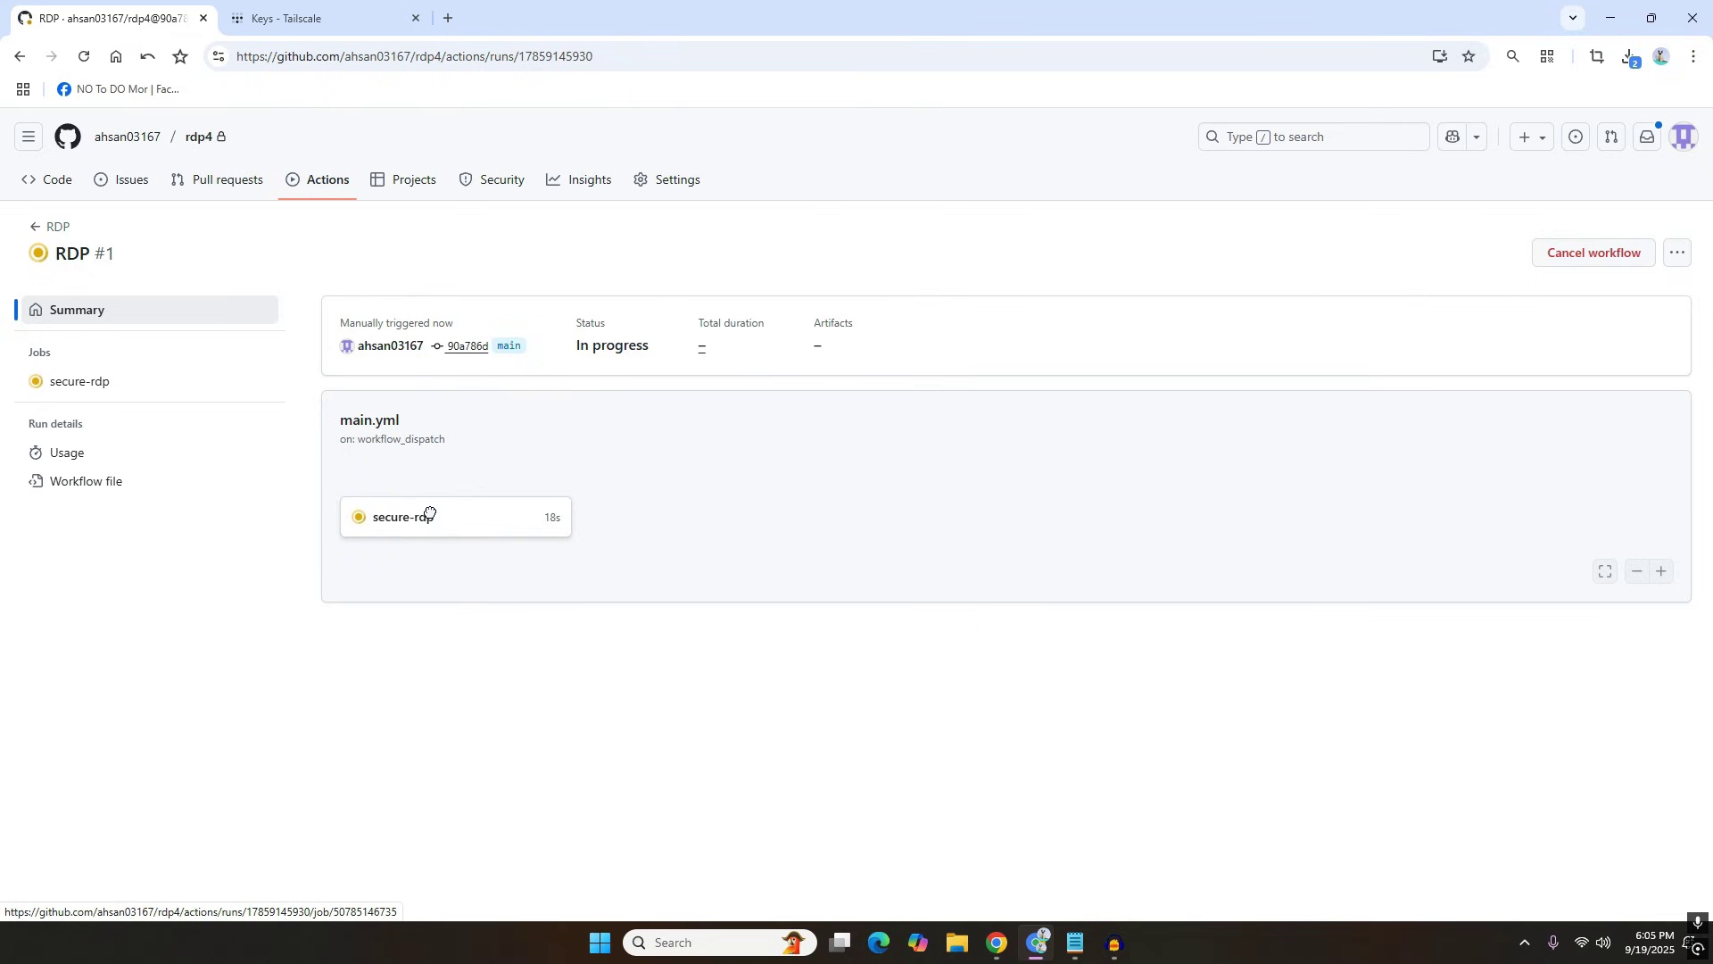
{"action": "left_click", "coordinate": [429, 515]}
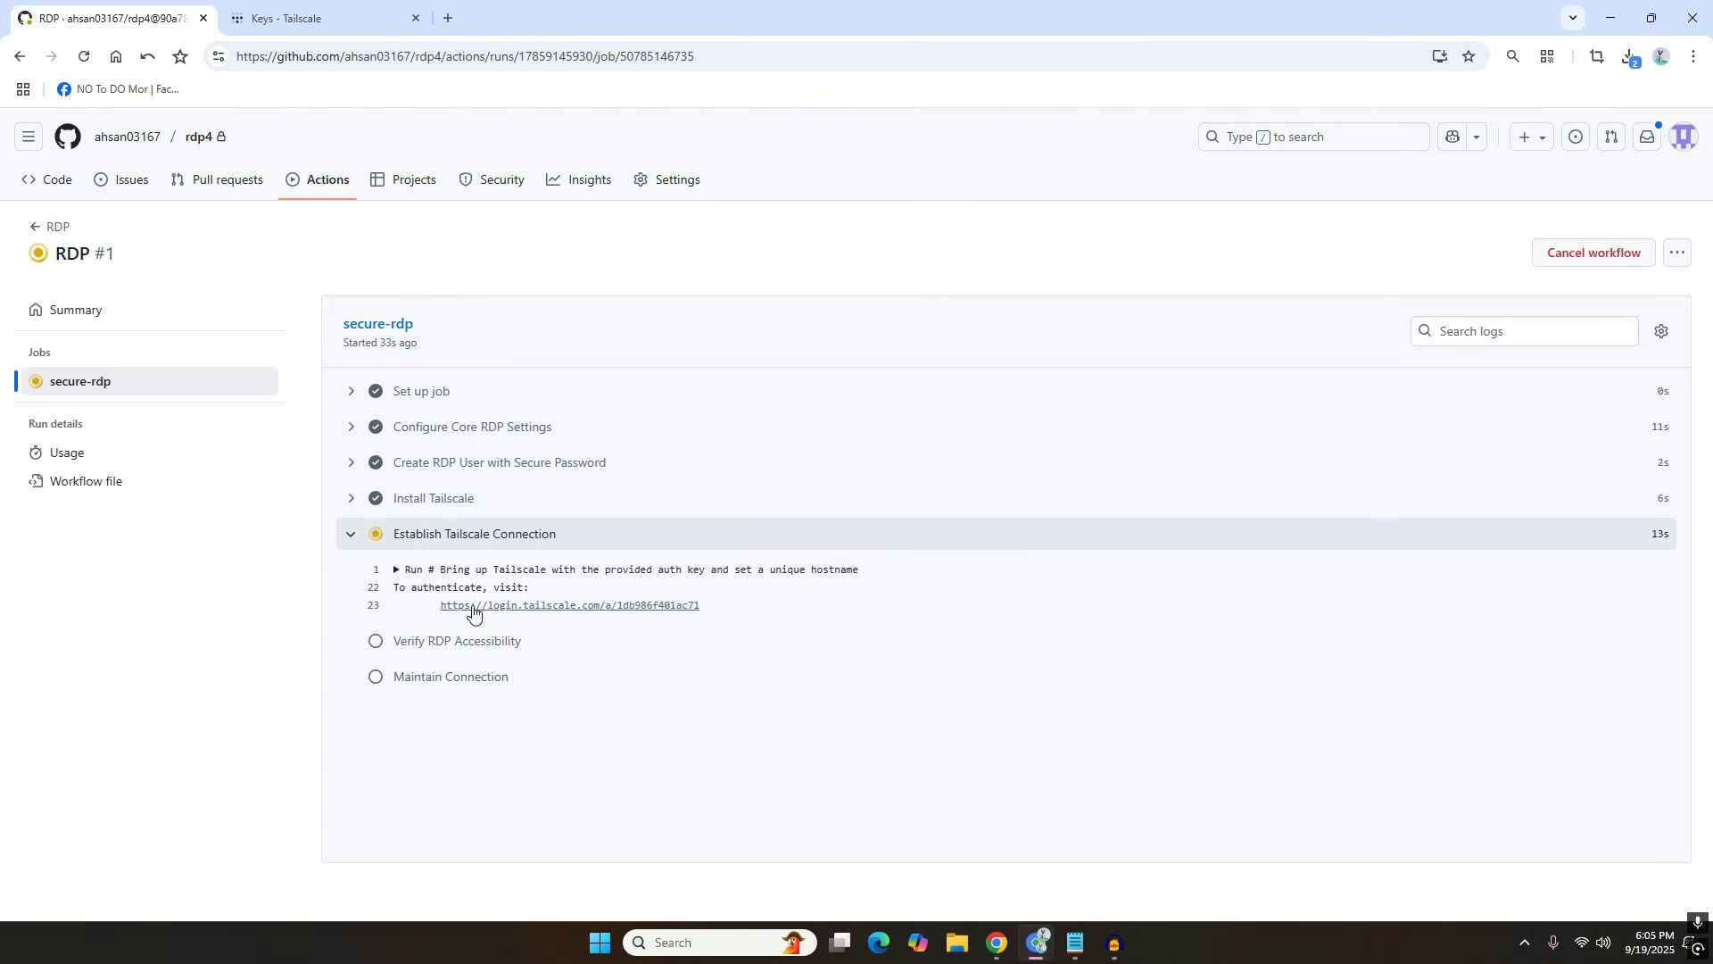
{"action": "left_click", "coordinate": [571, 607]}
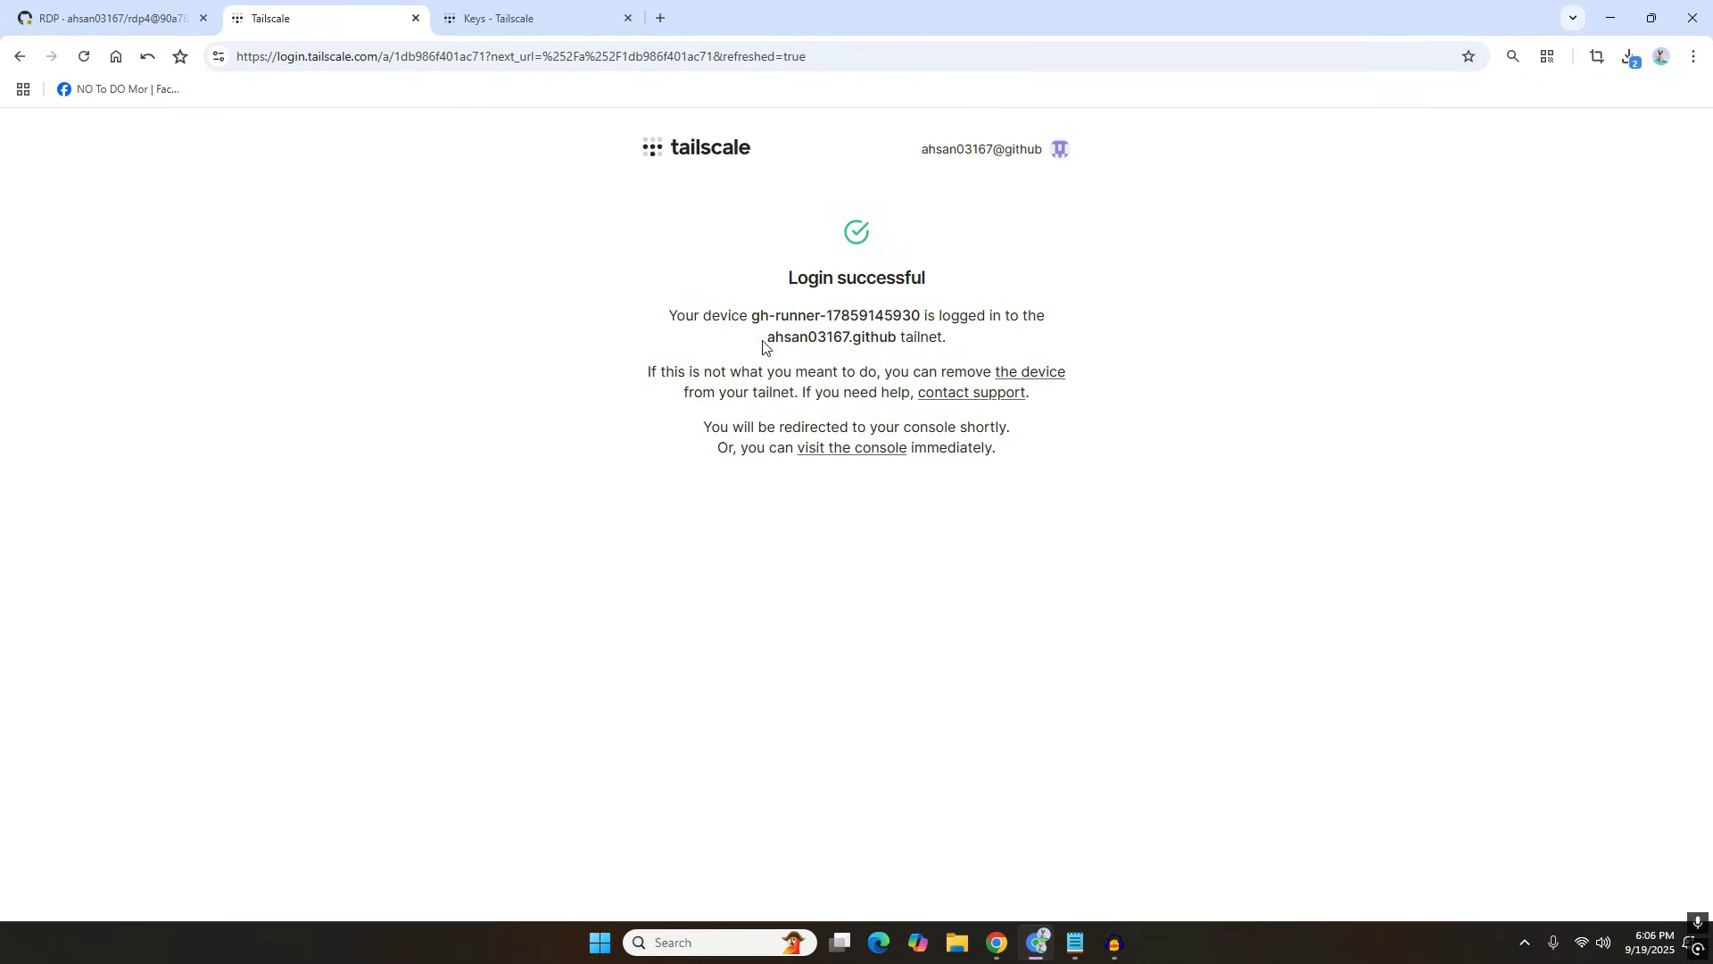
{"action": "left_click_drag", "start_coordinate": [799, 279], "coordinate": [969, 281]}
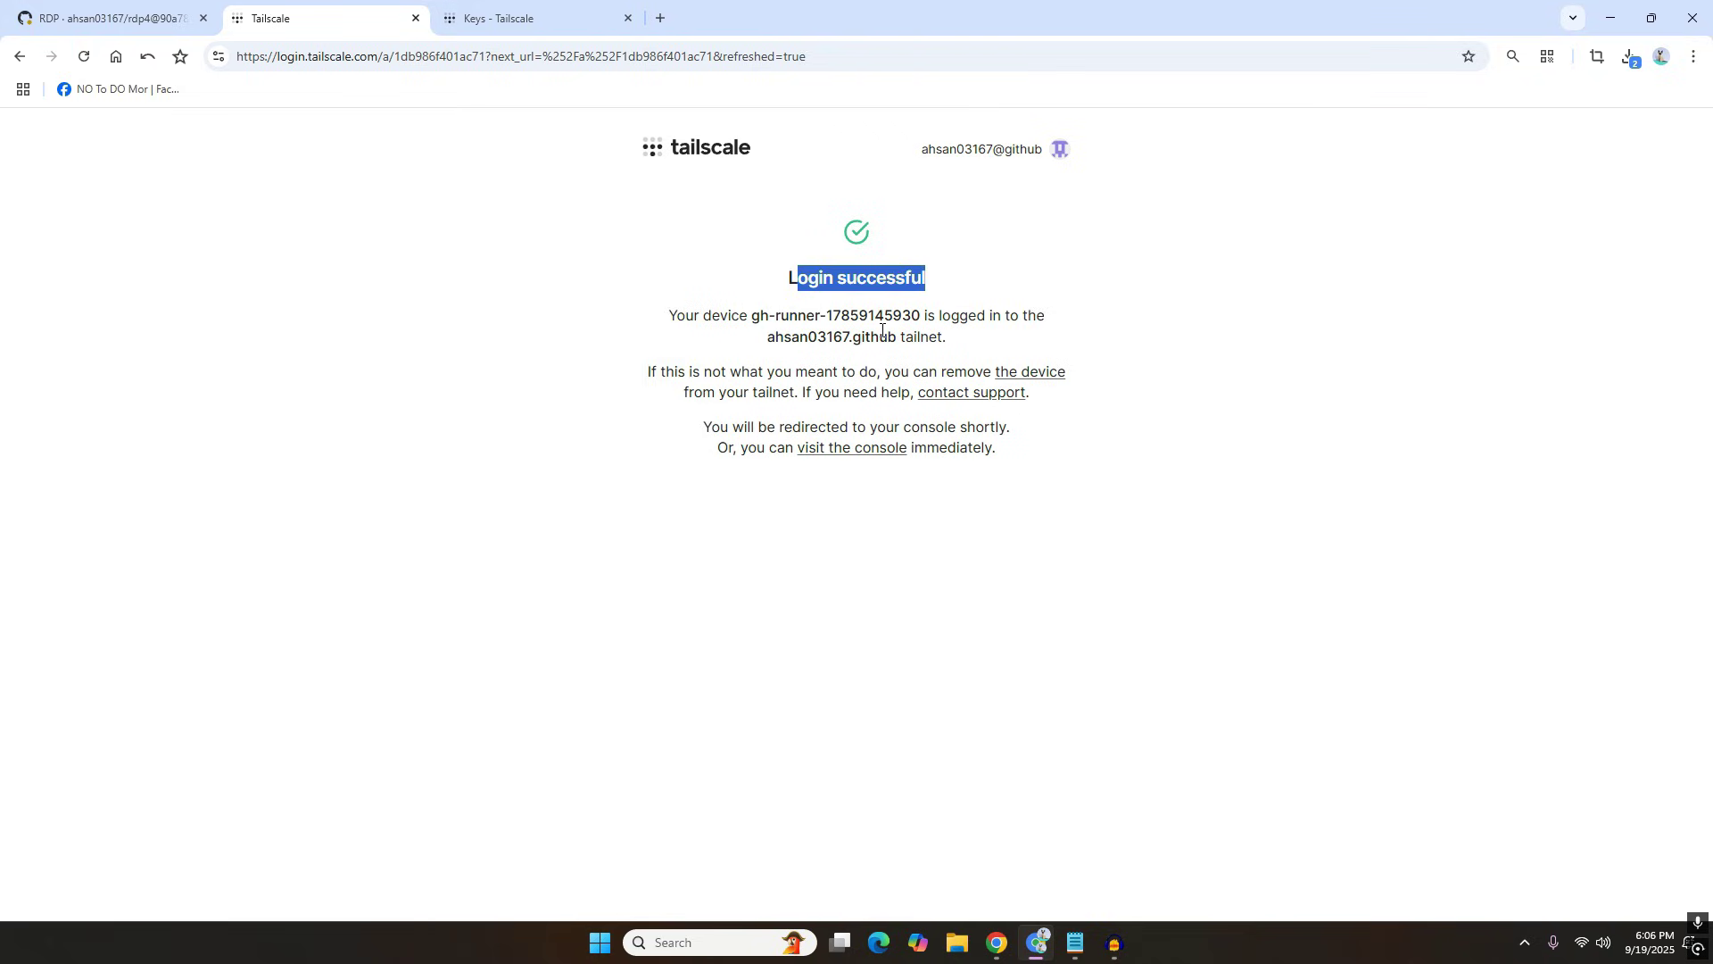
Check the runner's status in Tailscale's machine list and the RDP access details in the secure-rdp job log.
{"action": "key", "text": "ctrl+1"}
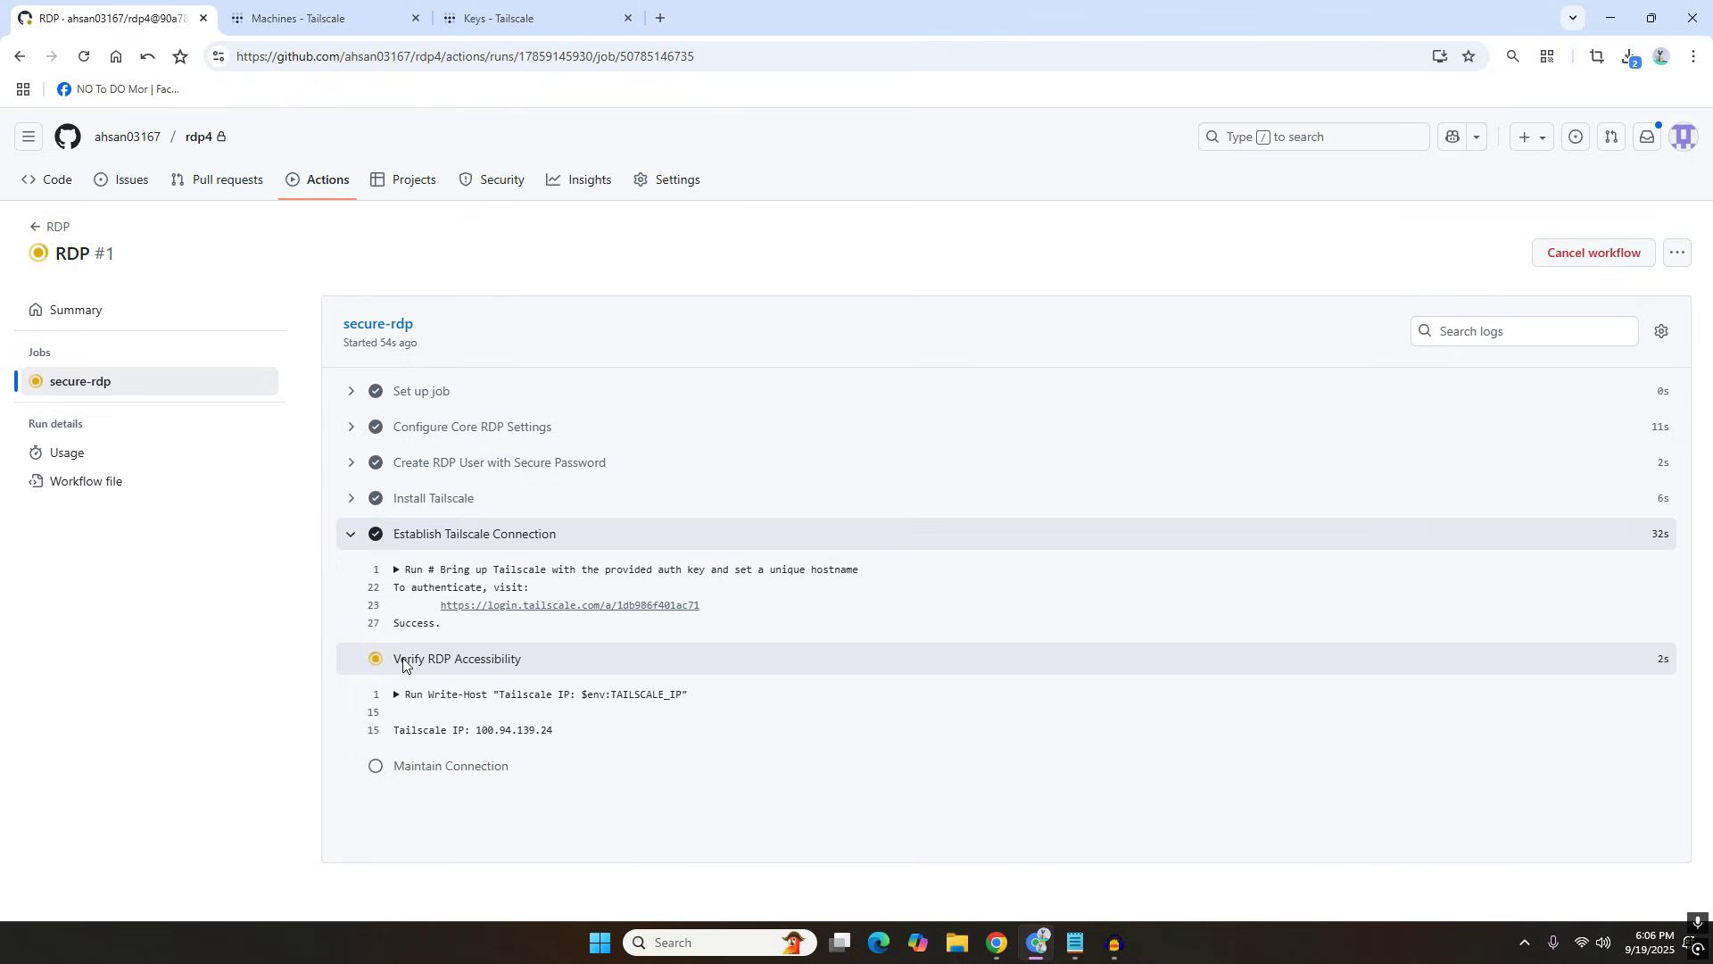
{"action": "left_click", "coordinate": [295, 18]}
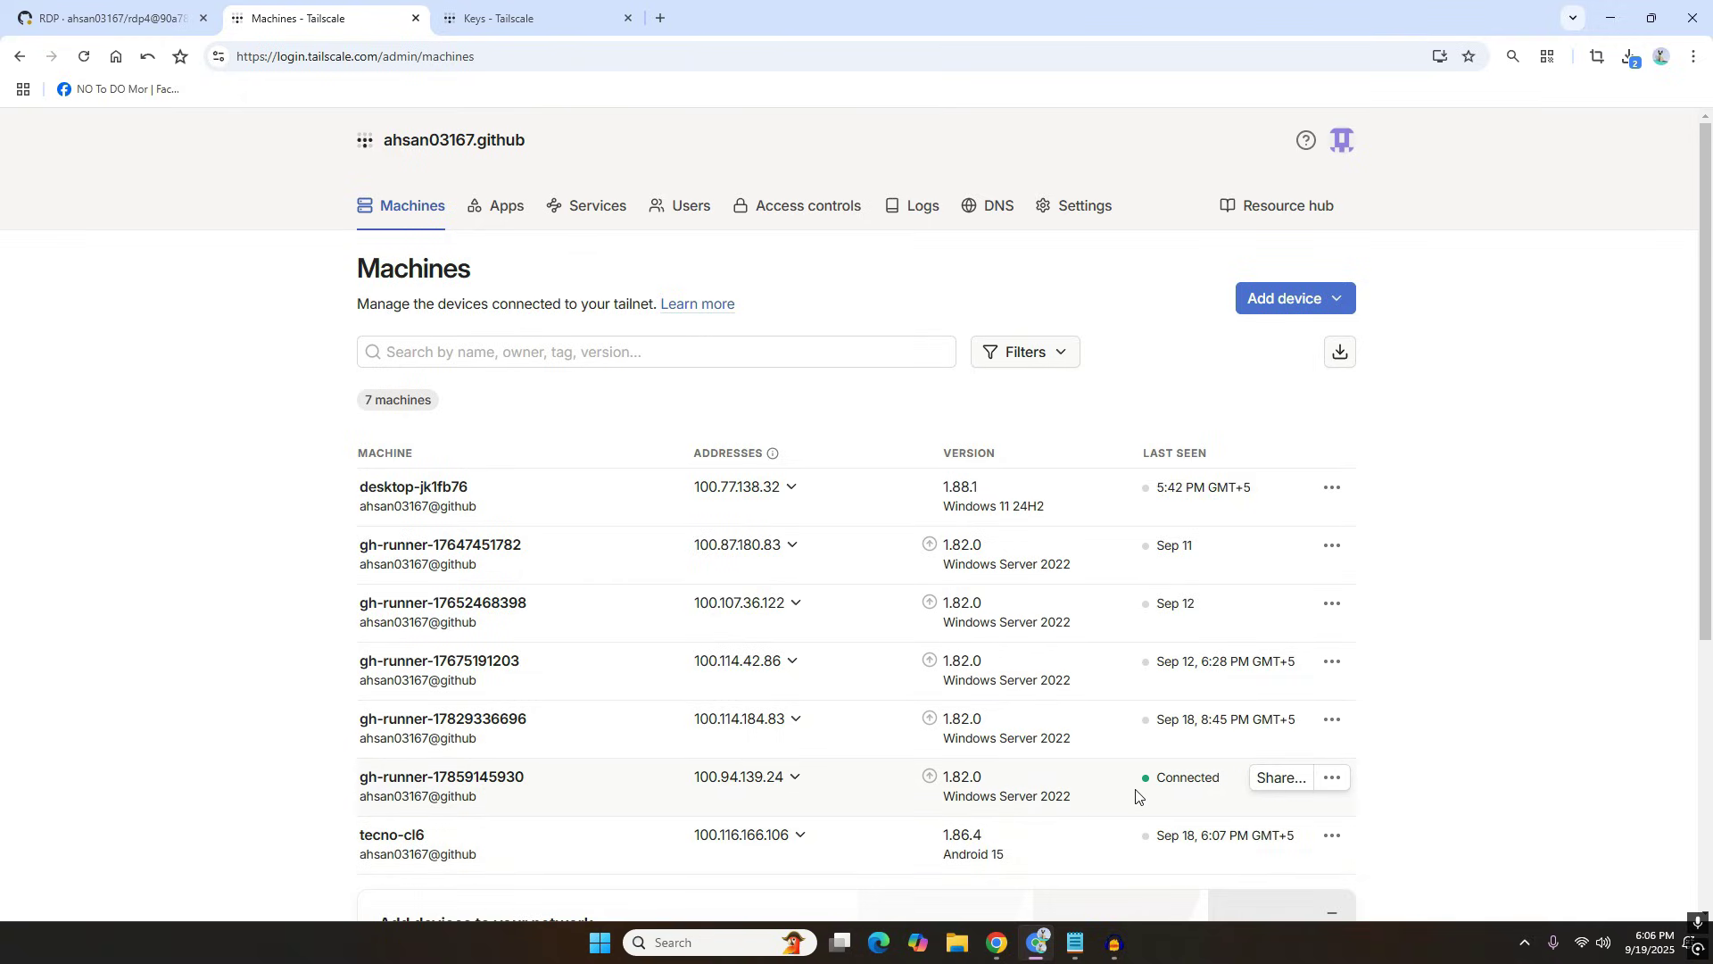
{"action": "left_click_drag", "start_coordinate": [1223, 777], "coordinate": [943, 797]}
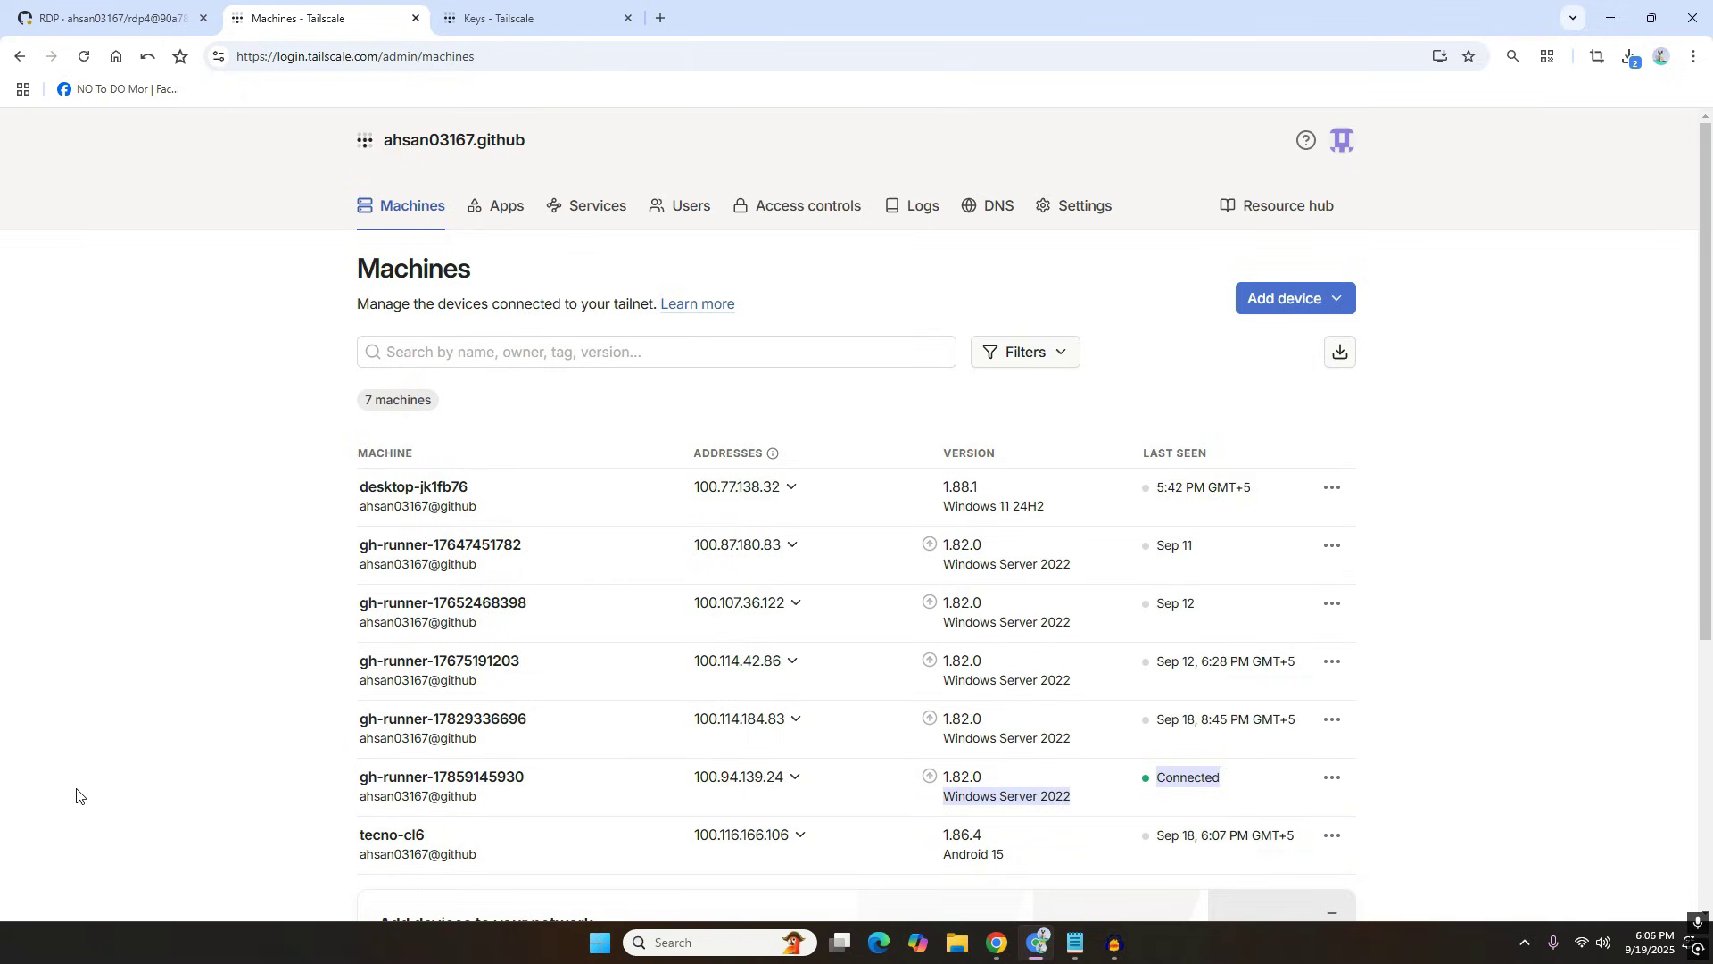
{"action": "key", "text": "ctrl+shift+Tab"}
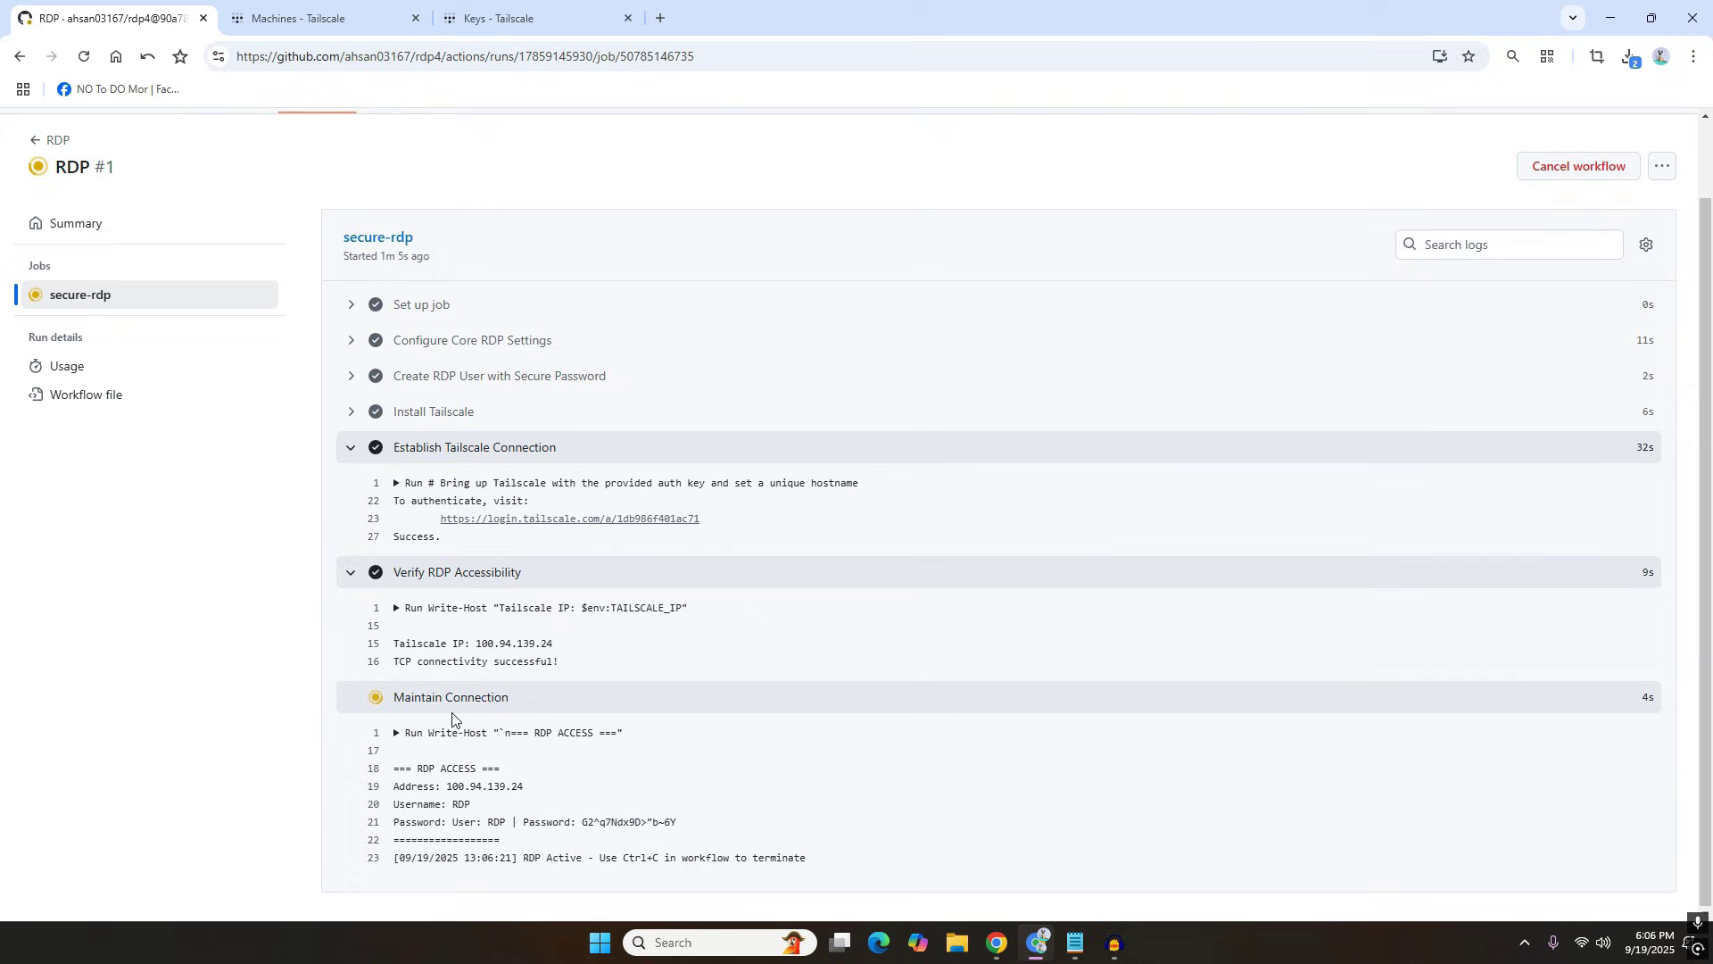
{"action": "left_click_drag", "start_coordinate": [444, 785], "coordinate": [726, 833]}
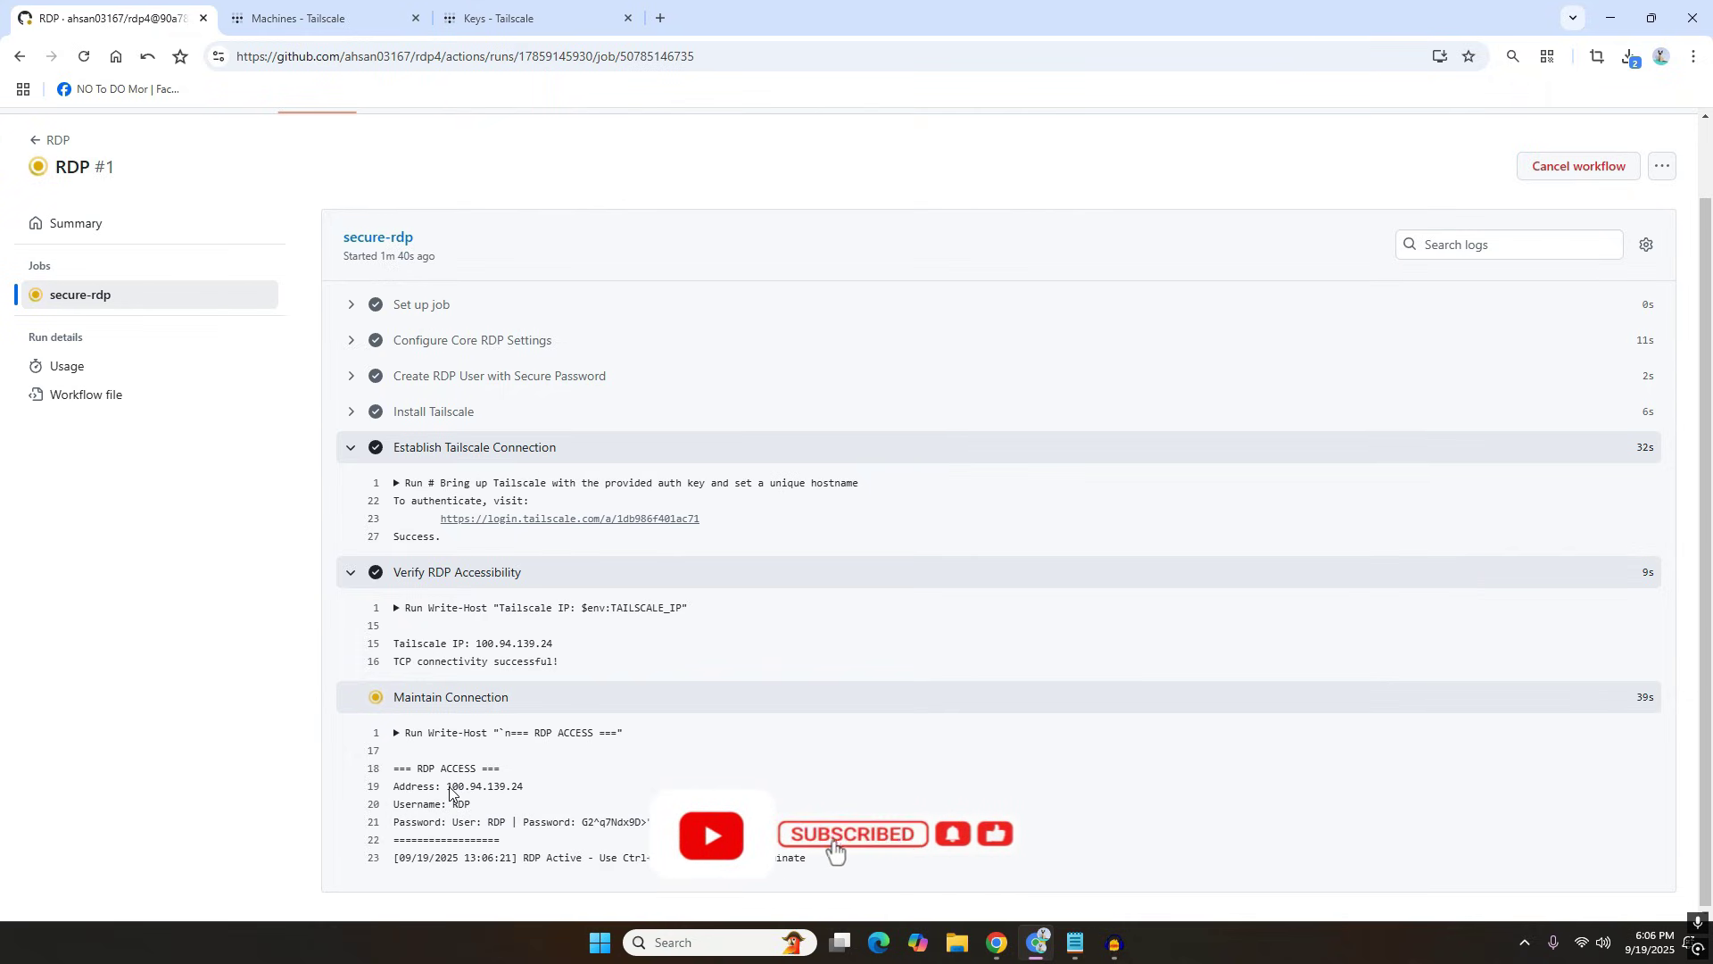
Copy the RDP address from the job log and enter 100.94.139.24 as the computer in Remote Desktop Connection.
{"action": "left_click_drag", "start_coordinate": [447, 787], "coordinate": [524, 788]}
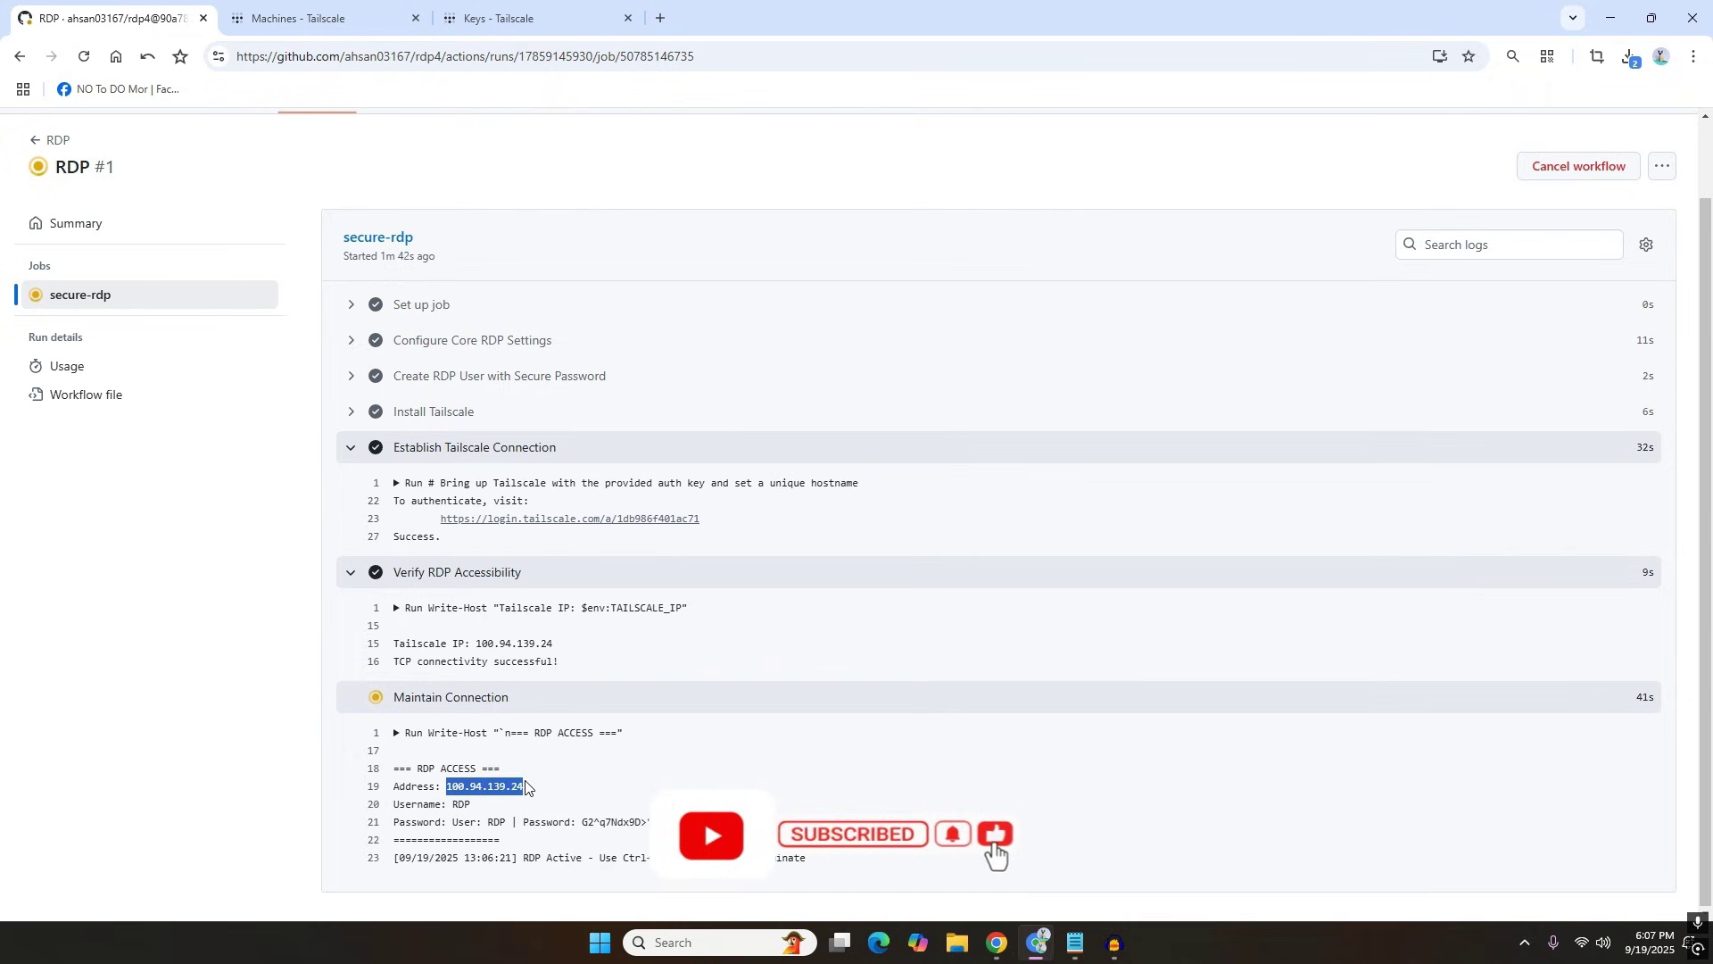
{"action": "right_click", "coordinate": [469, 789]}
{"action": "left_click", "coordinate": [539, 594]}
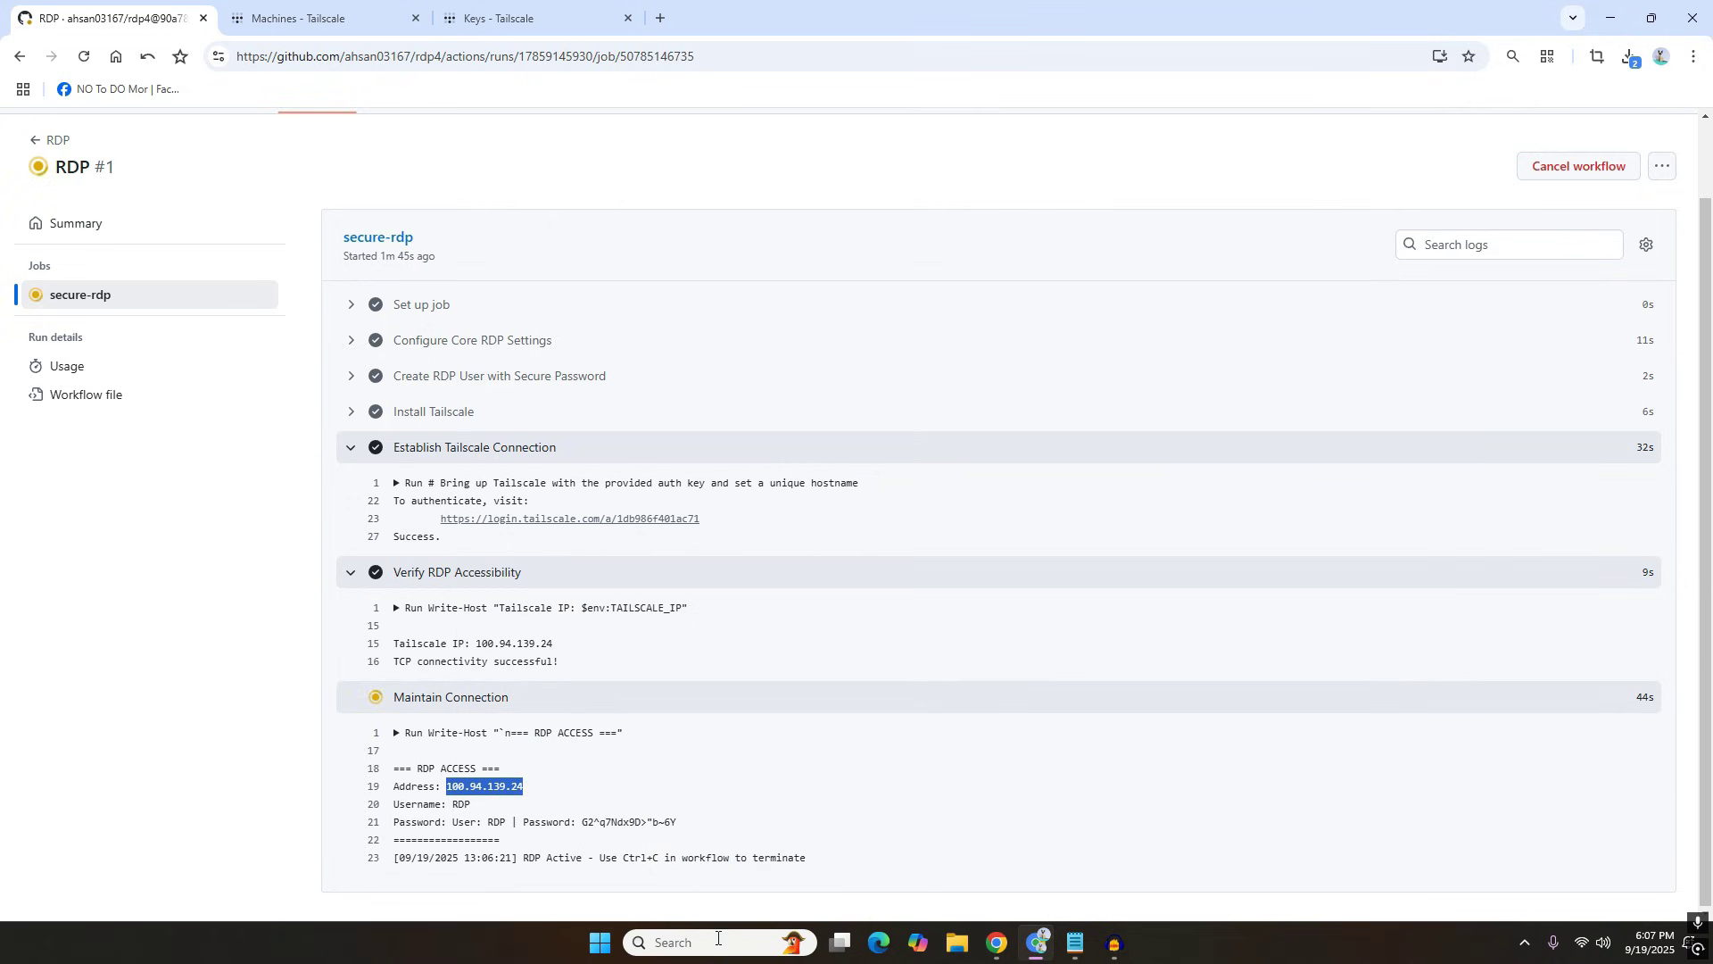
{"action": "left_click", "coordinate": [718, 938]}
{"action": "type", "text": "re"}
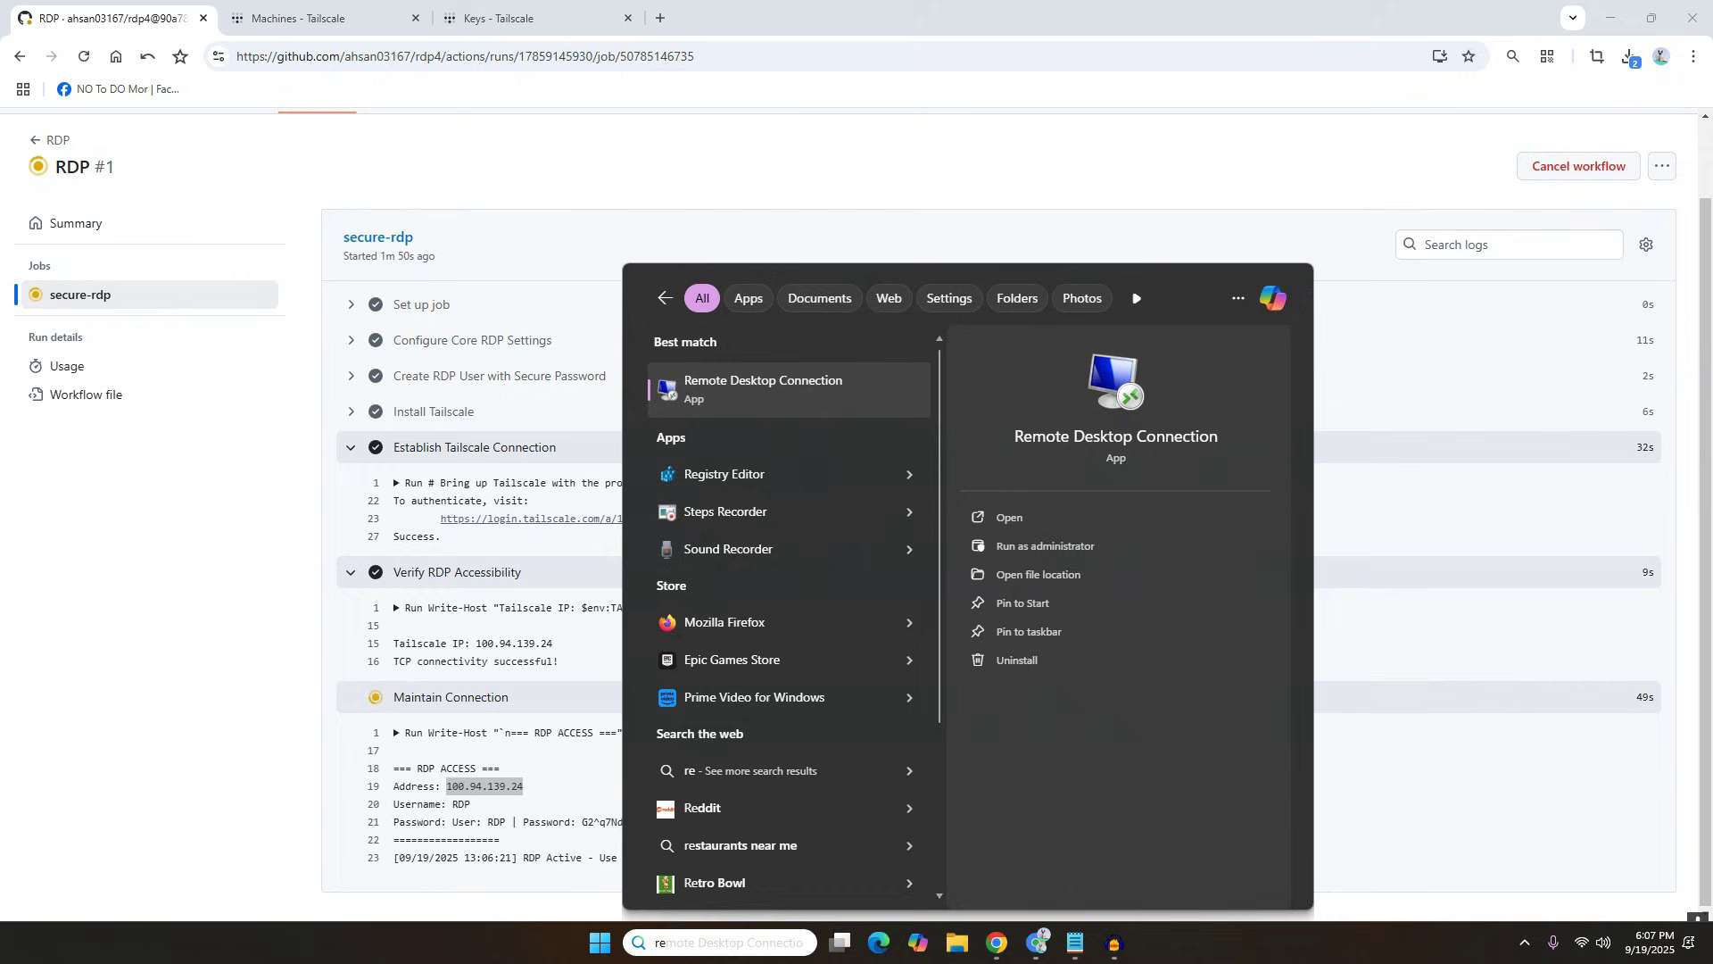
{"action": "key", "text": "Return"}
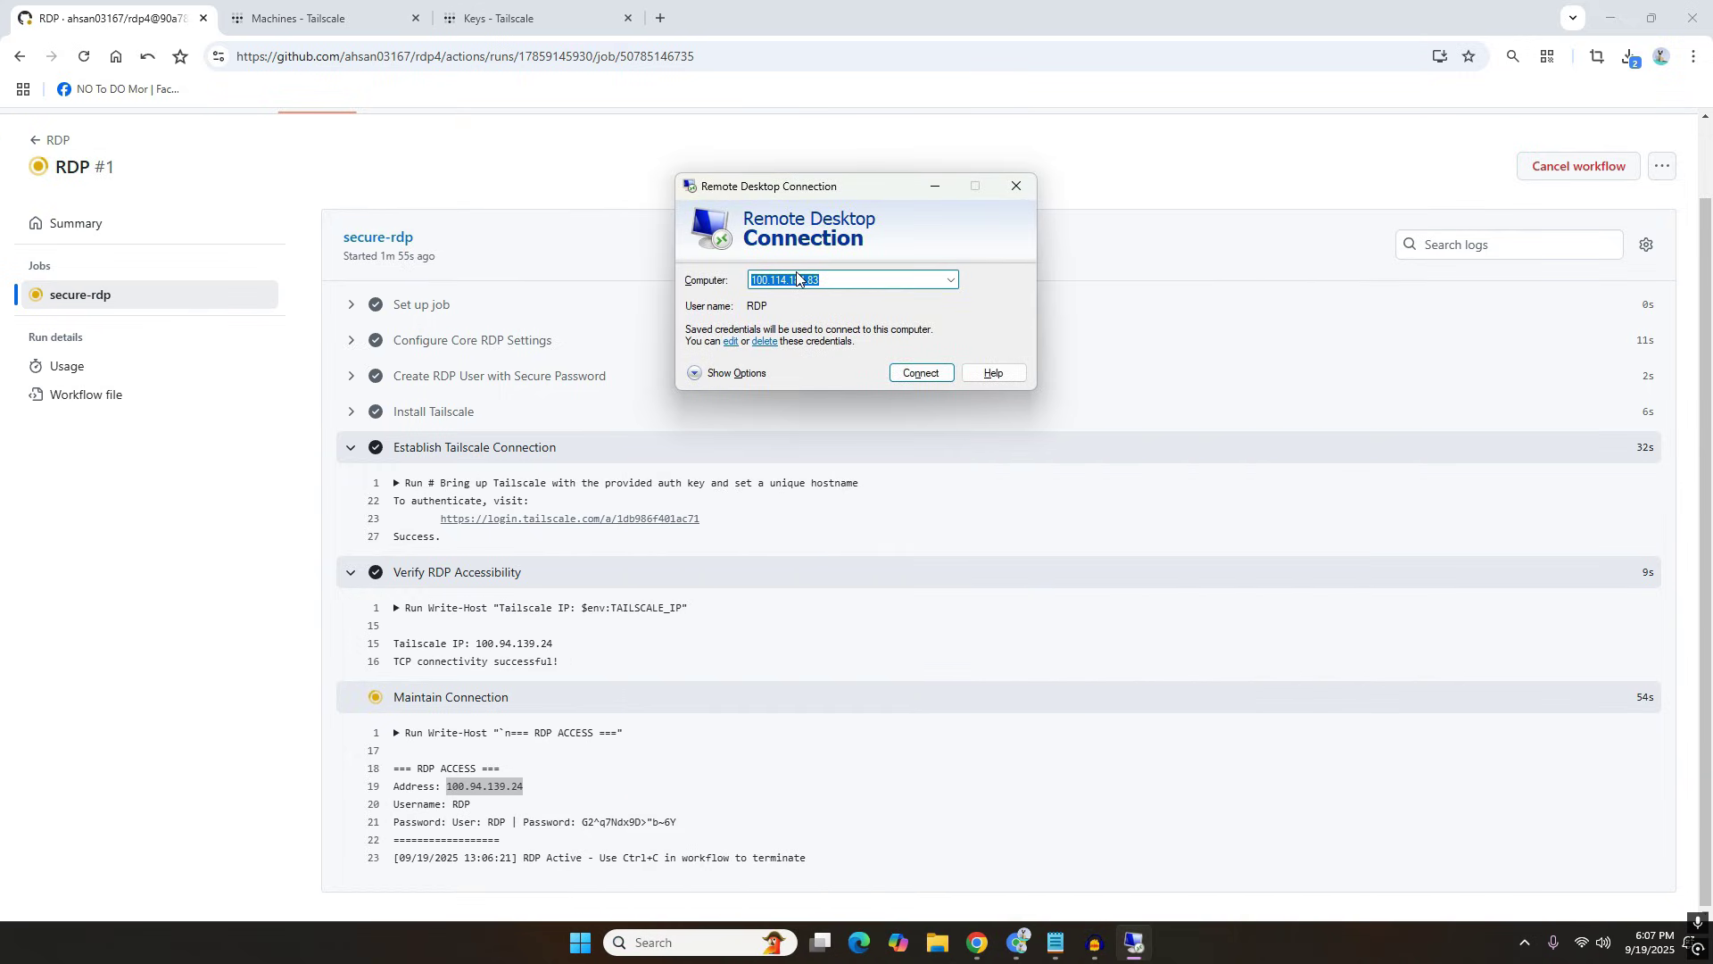
{"action": "key", "text": "ctrl+v"}
Try to connect to the remote computer as user RDP with saving credentials allowed, and close Remote Desktop Connection.
{"action": "left_click", "coordinate": [732, 375]}
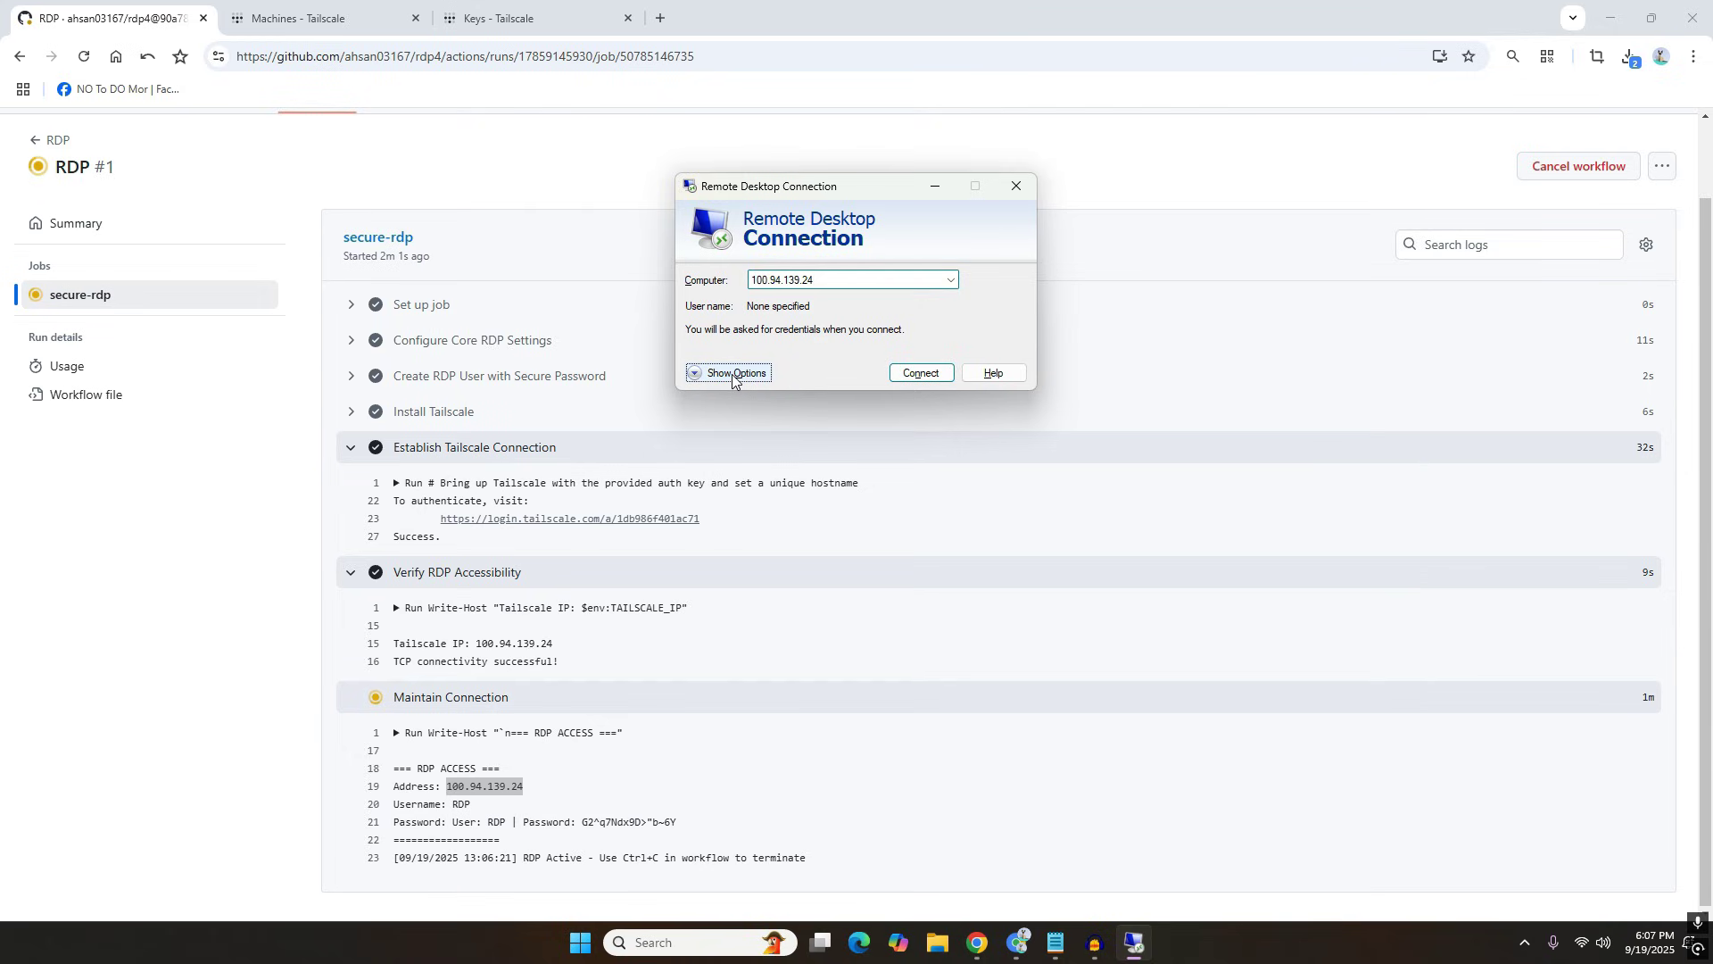
{"action": "left_click", "coordinate": [856, 370]}
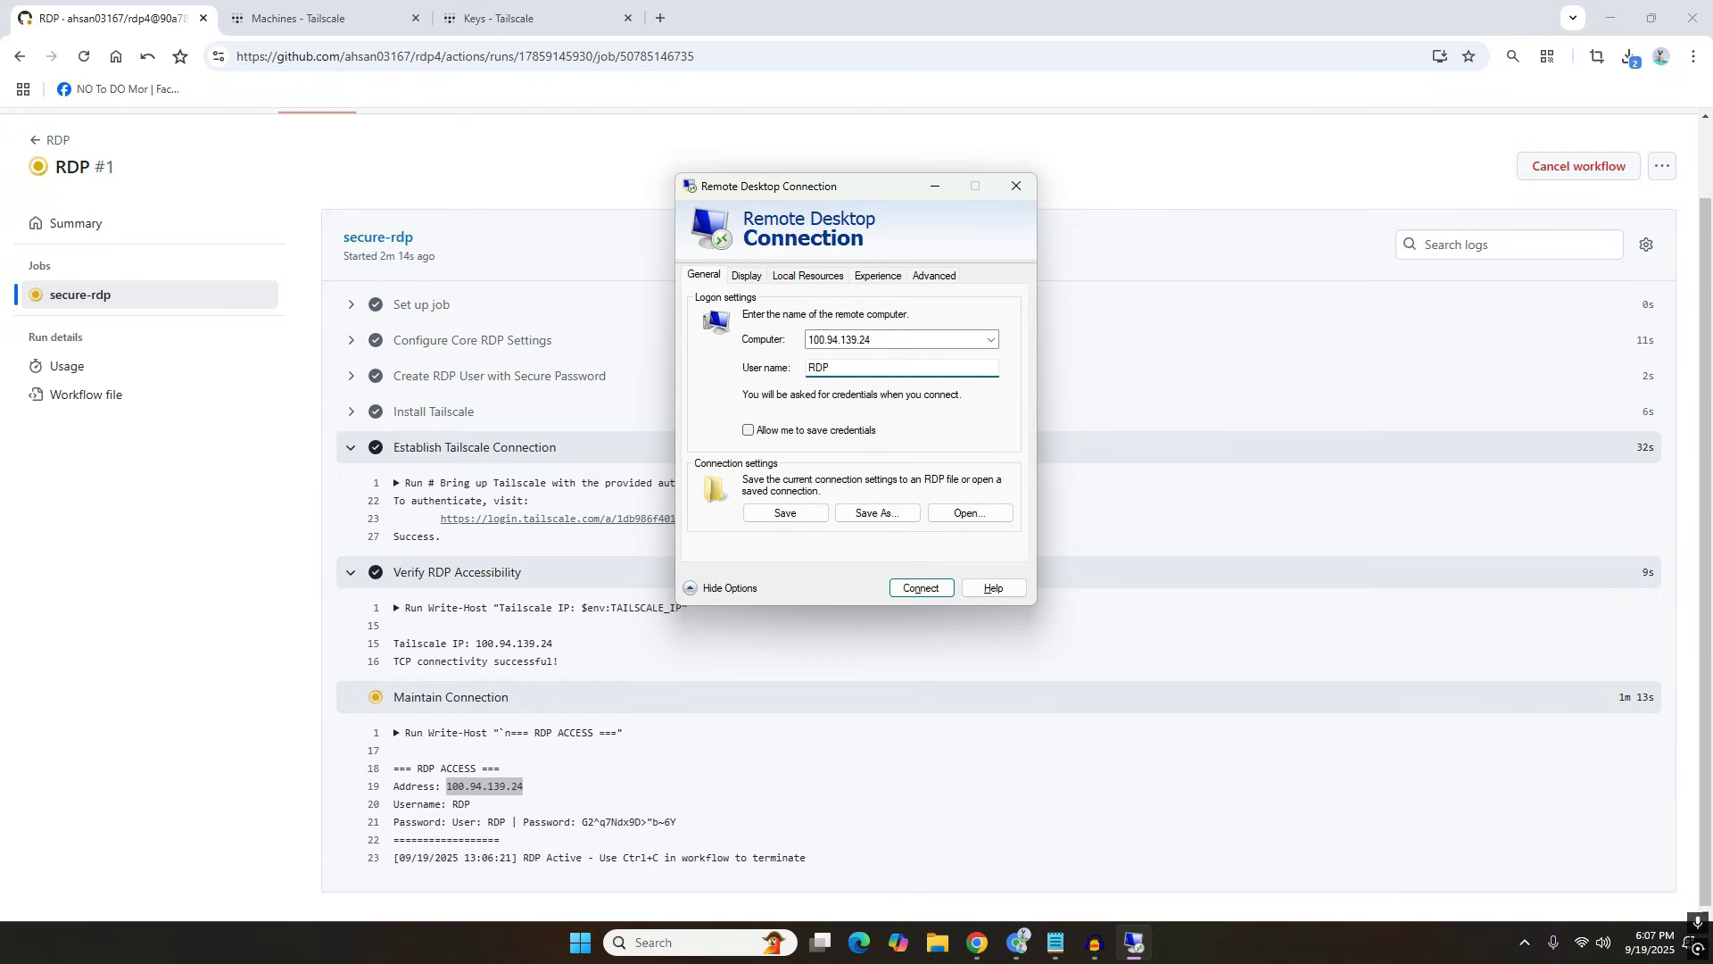
{"action": "left_click", "coordinate": [749, 431]}
{"action": "left_click", "coordinate": [929, 586]}
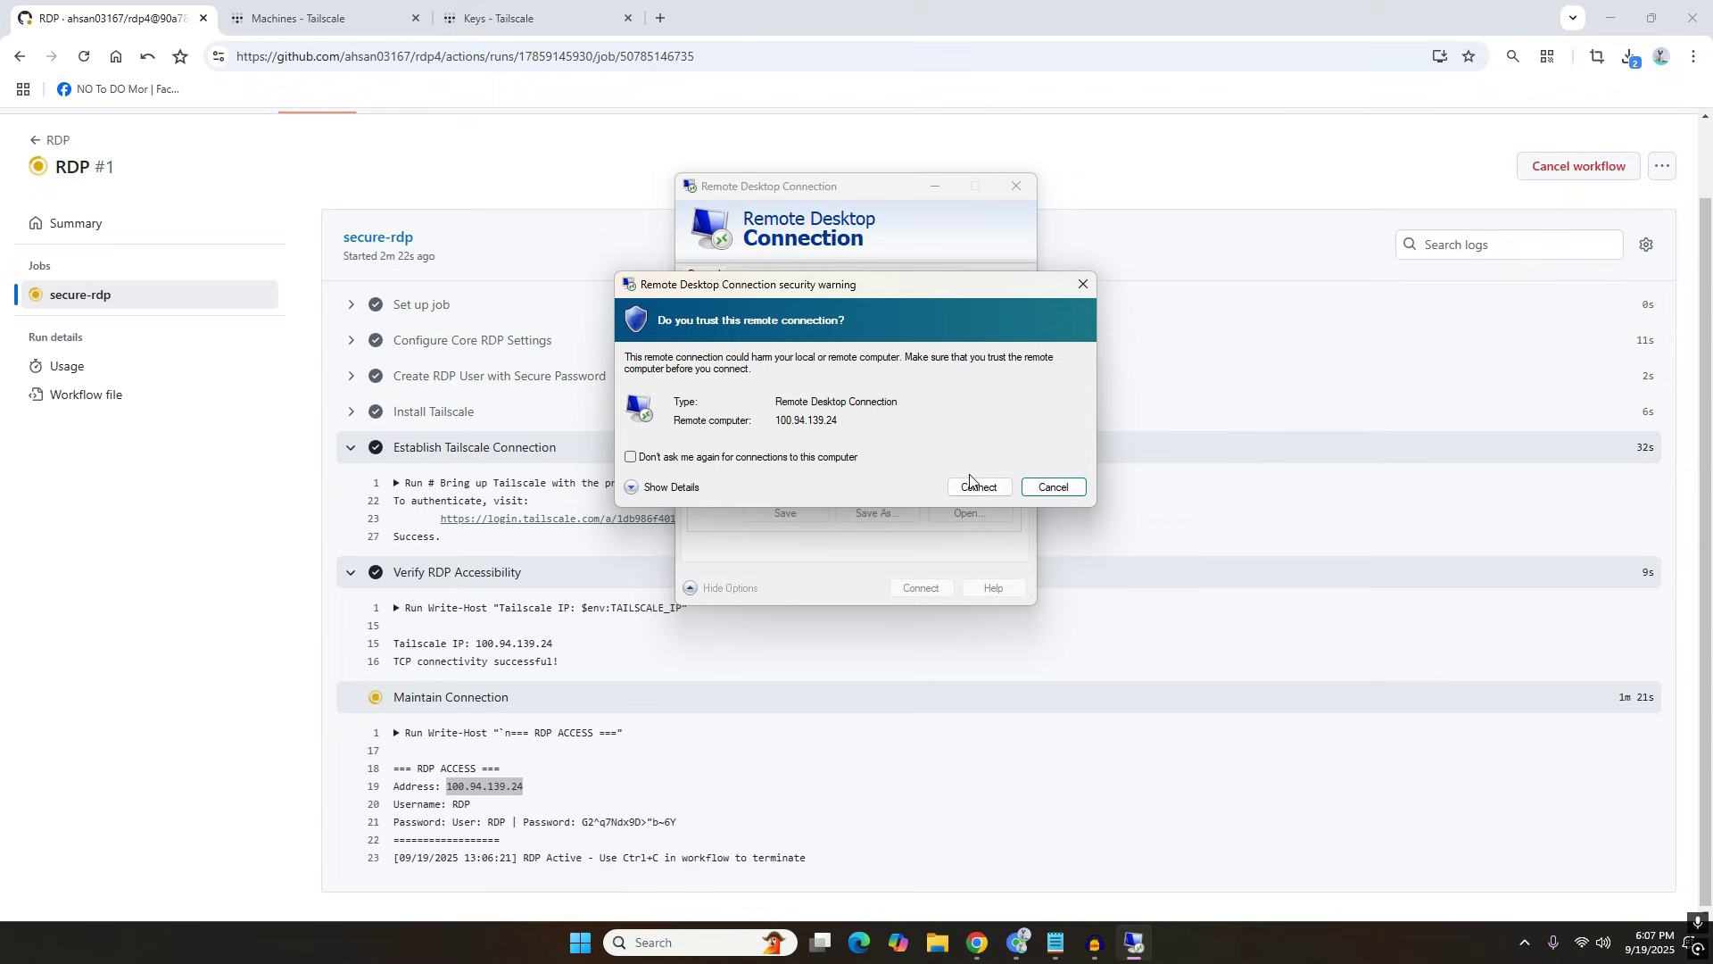
{"action": "left_click", "coordinate": [985, 489]}
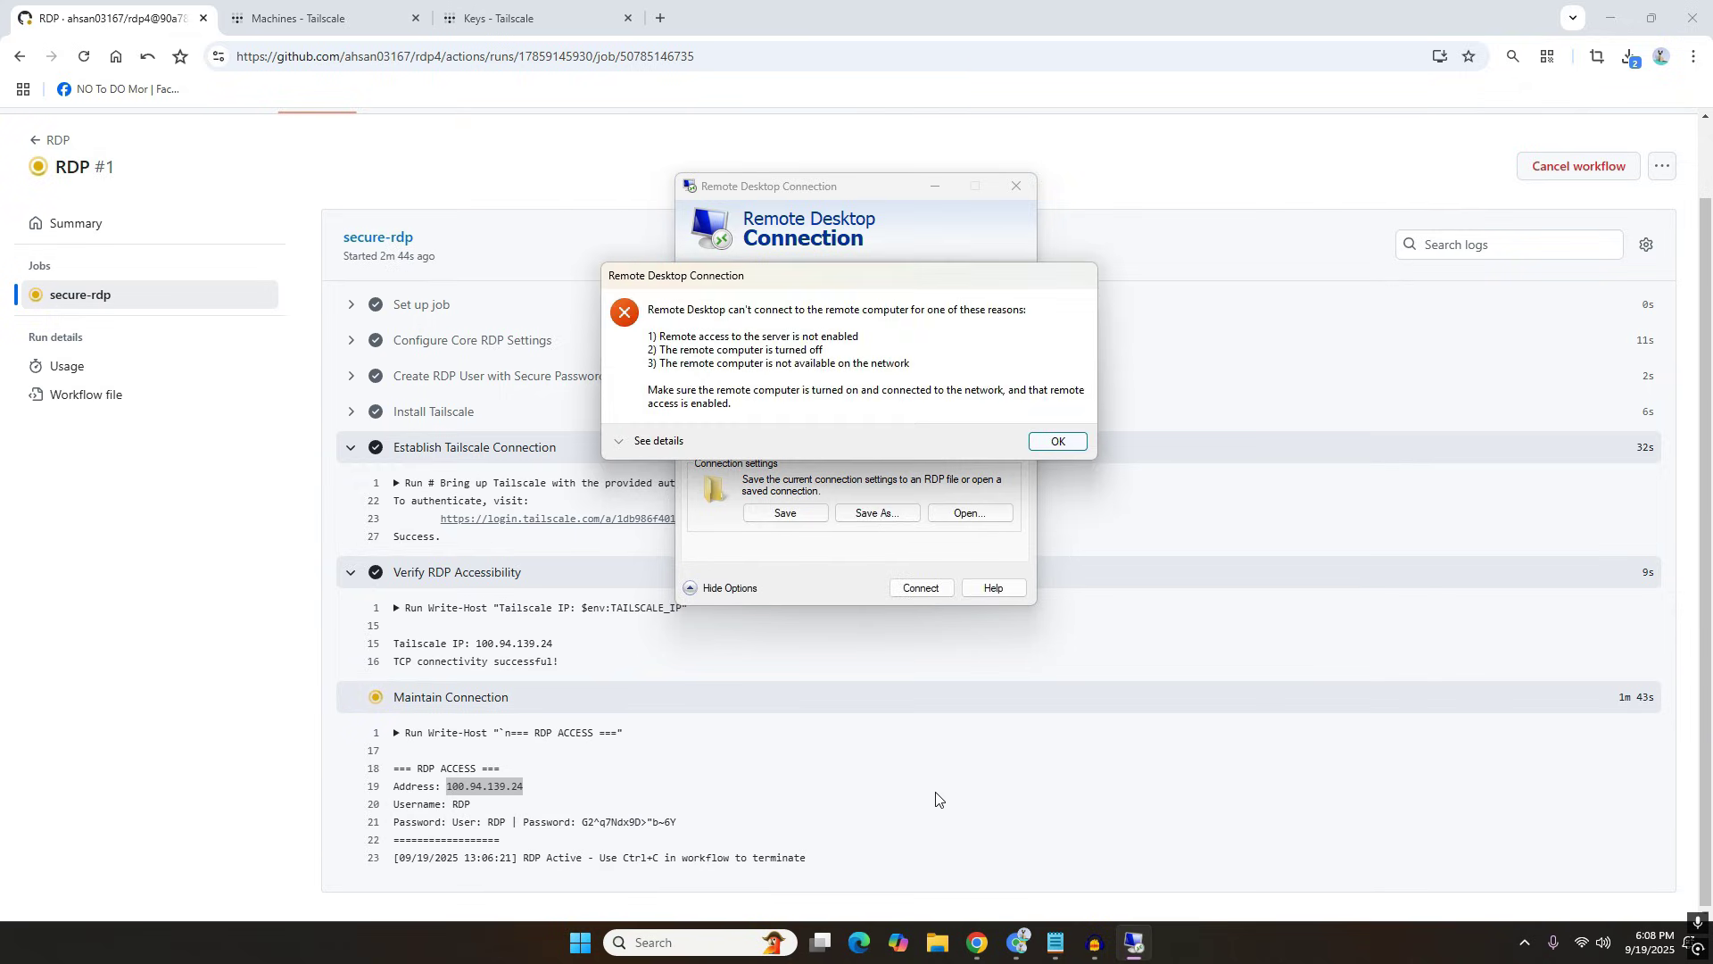
{"action": "left_click", "coordinate": [1071, 442]}
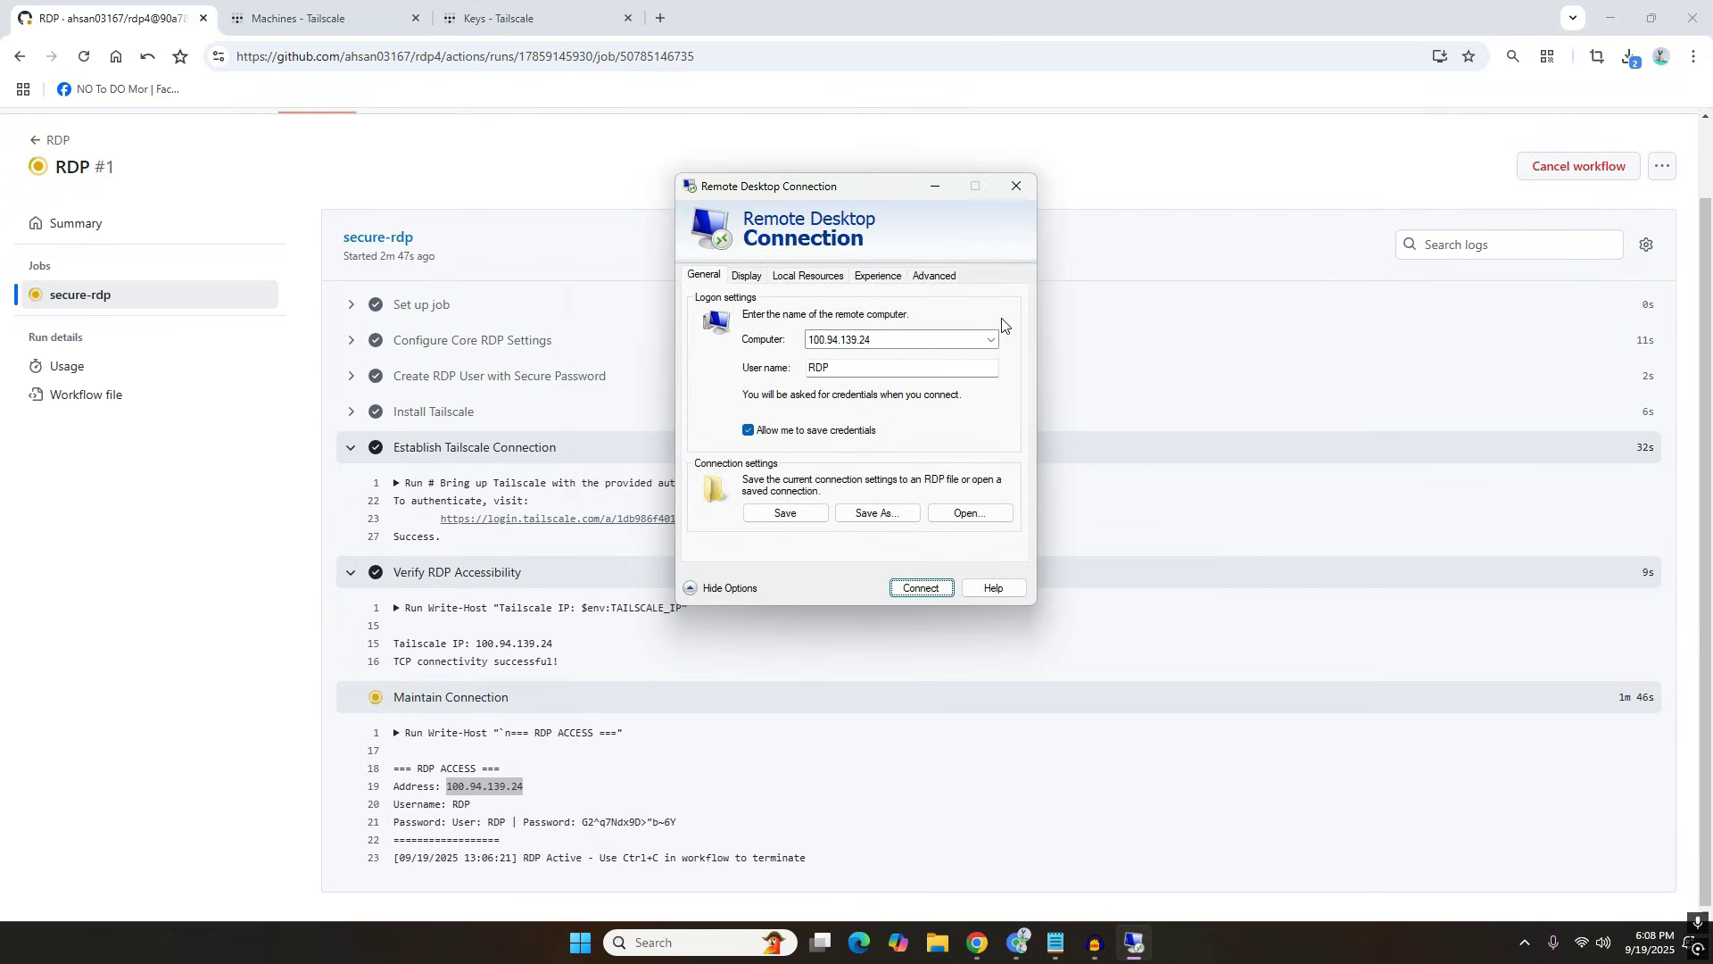
{"action": "left_click", "coordinate": [1014, 190]}
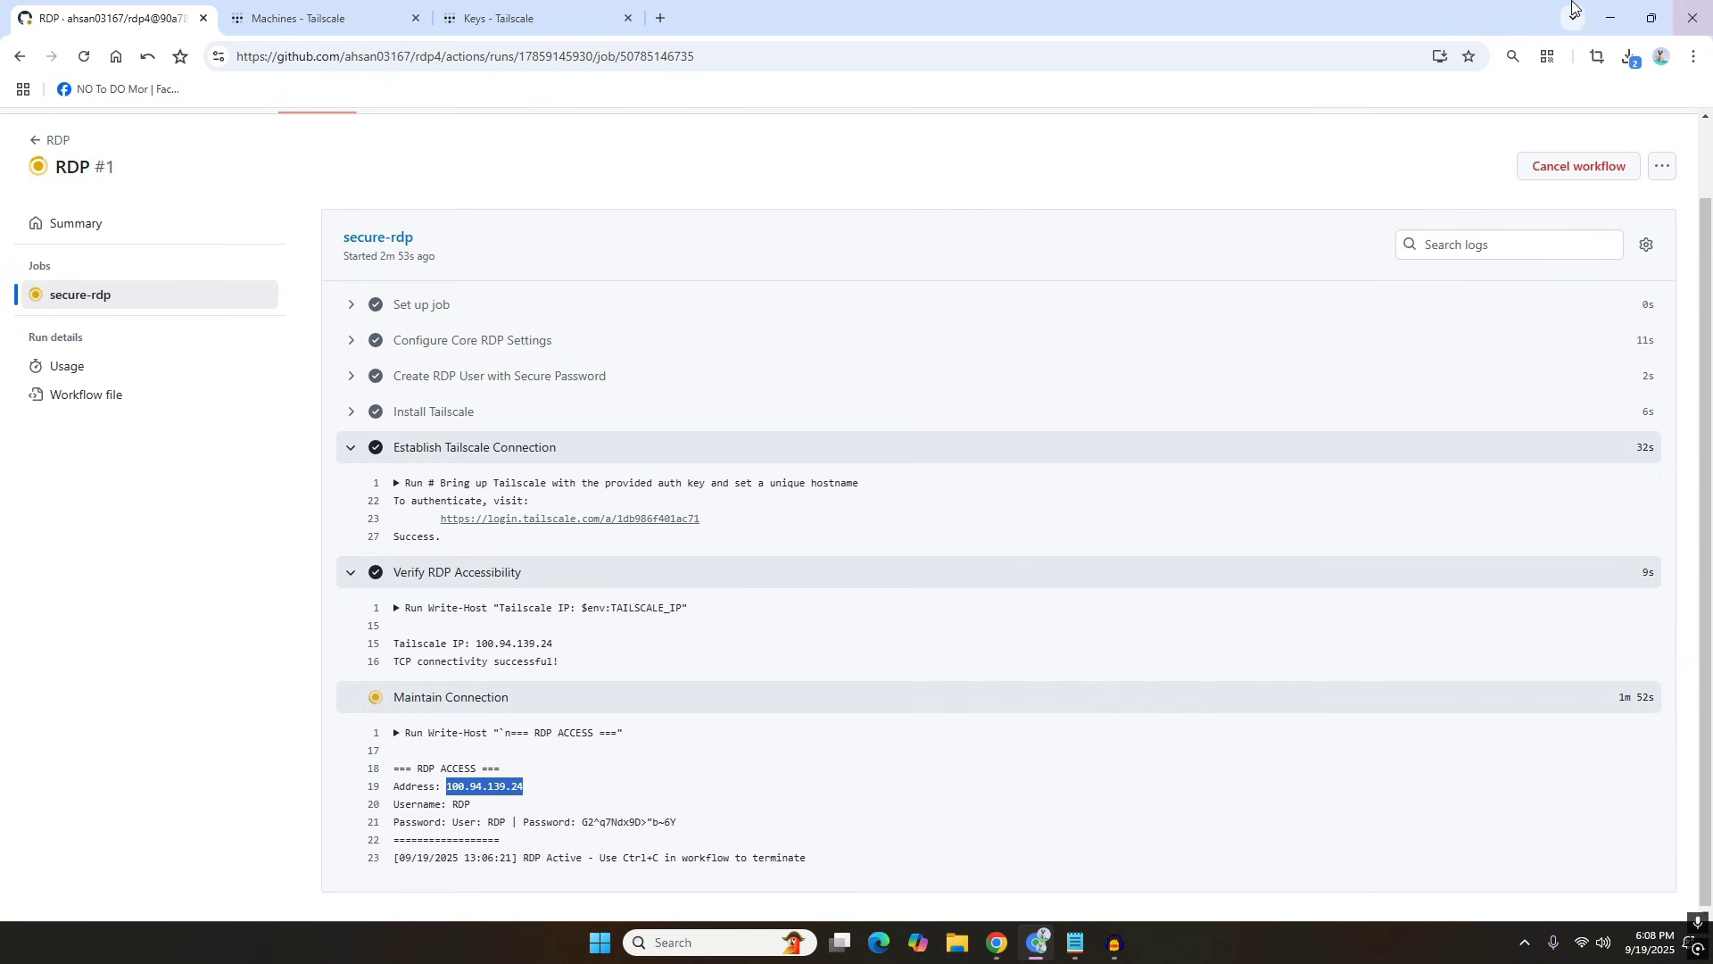
Install Tailscale on the local PC from tailscale-setup-1.88.1 (2) in Downloads, accepting the license terms, and close the installer.
{"action": "double_click", "coordinate": [1583, 27]}
{"action": "left_click", "coordinate": [1546, 115]}
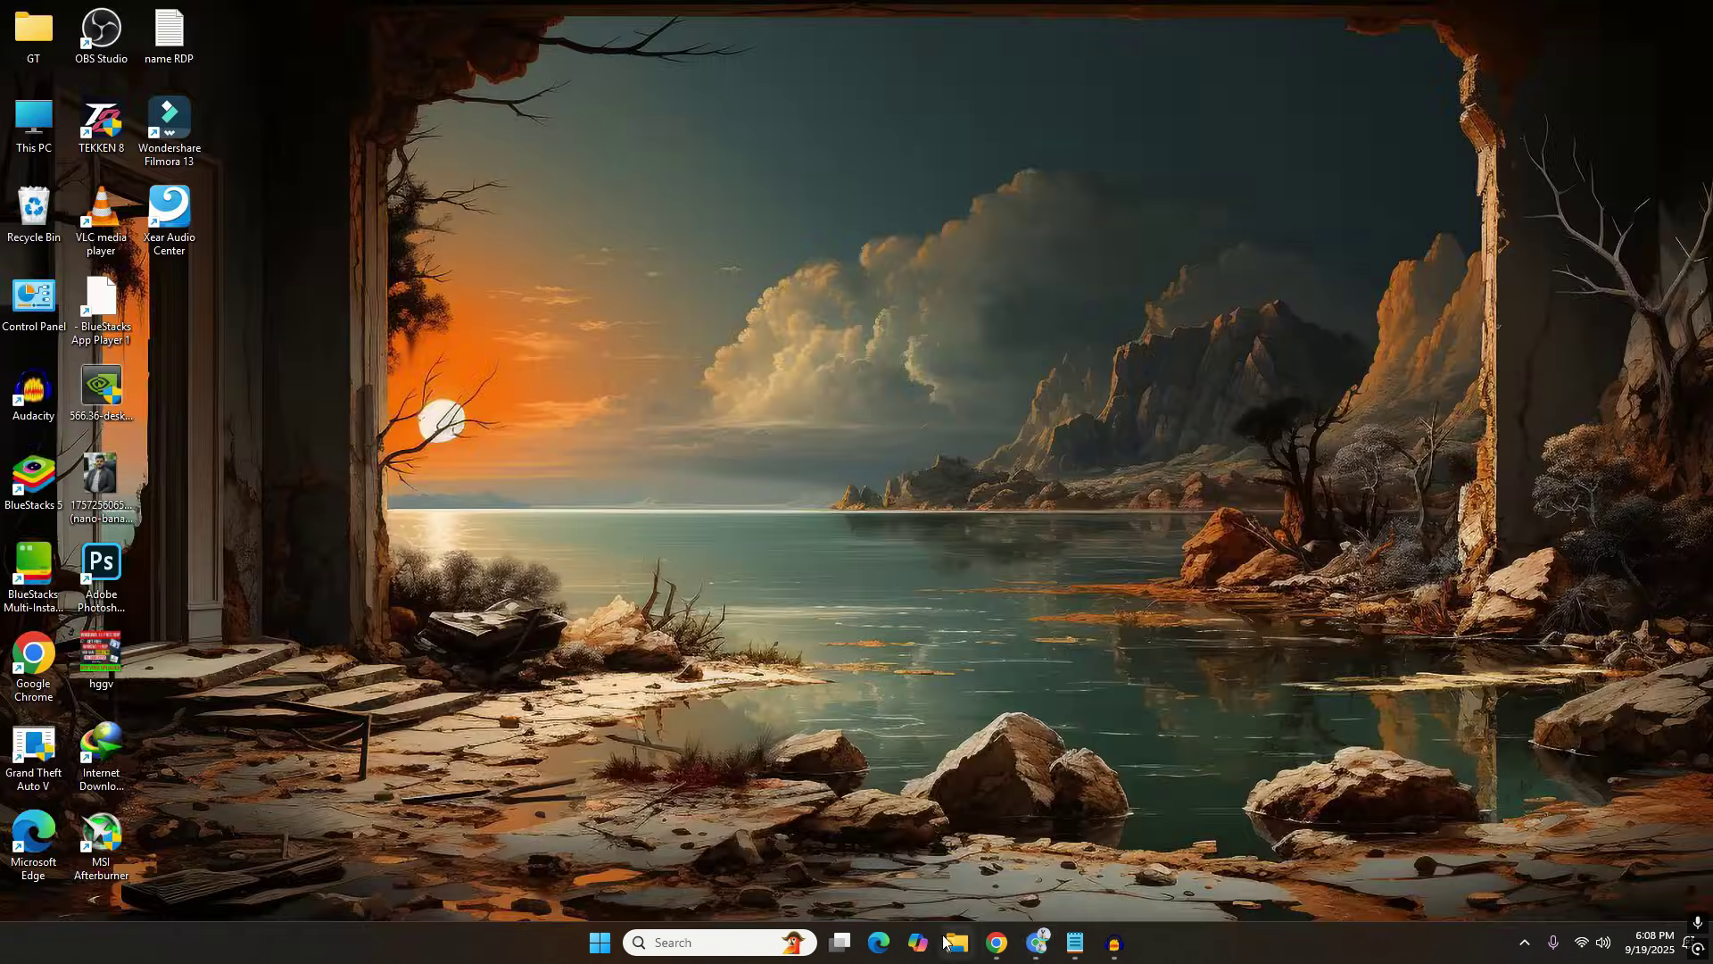
{"action": "left_click", "coordinate": [958, 942]}
{"action": "left_click", "coordinate": [46, 276]}
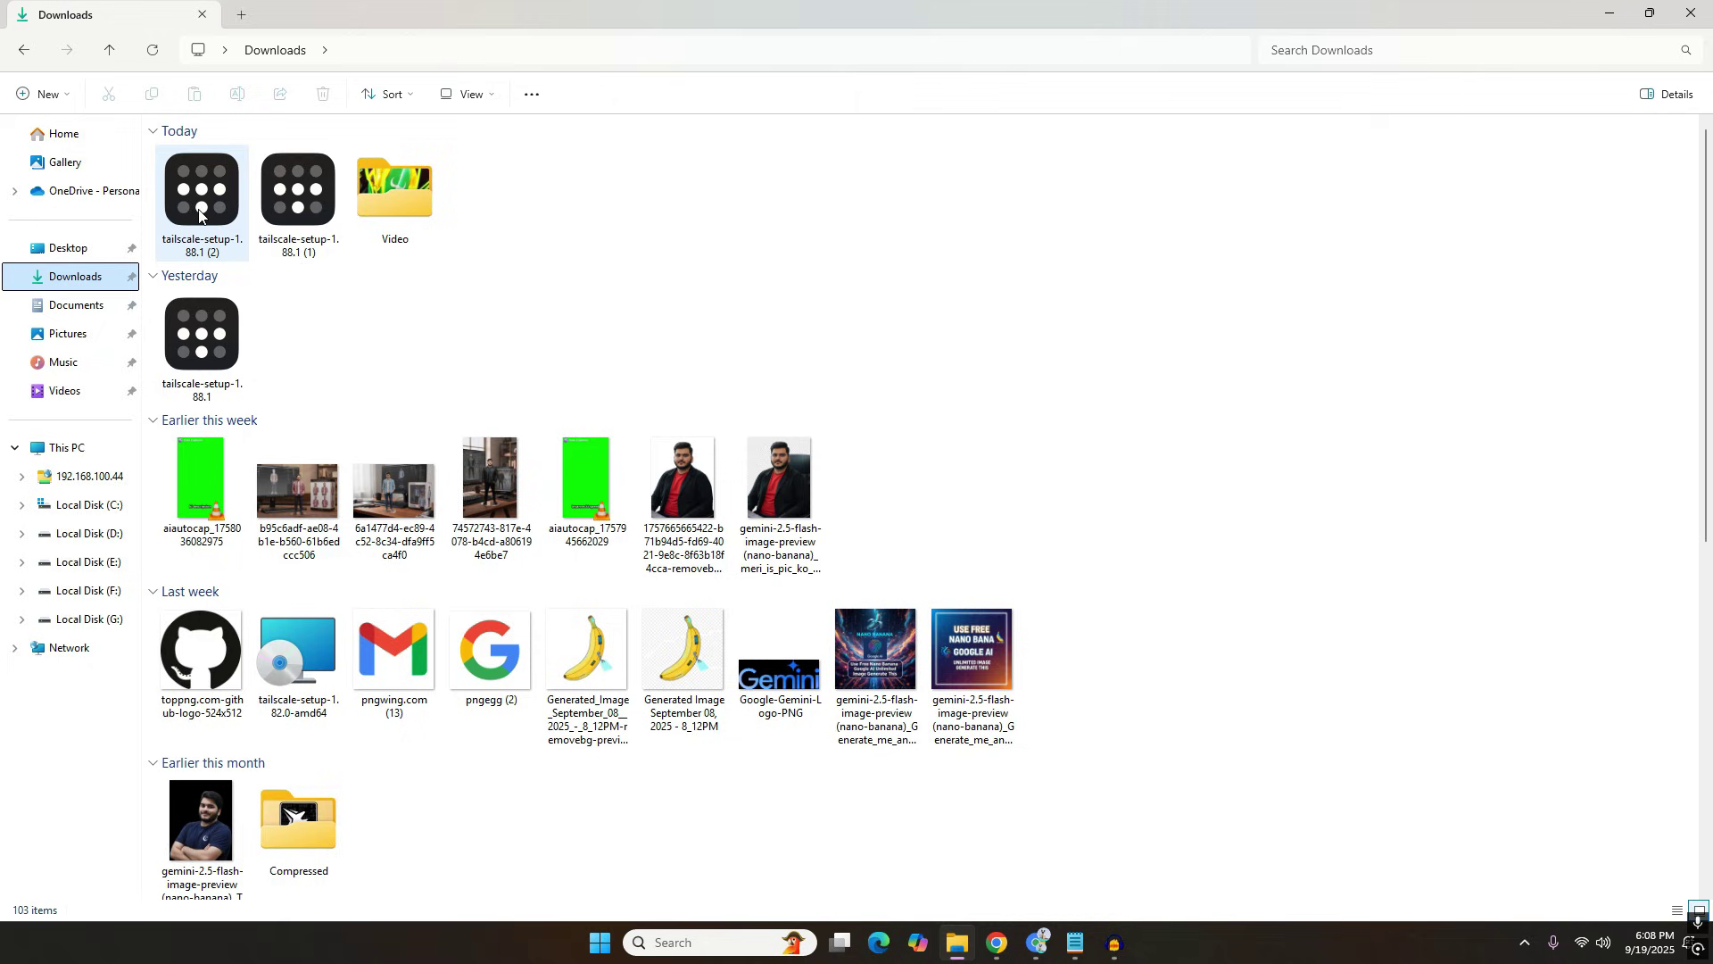
{"action": "left_click", "coordinate": [198, 212]}
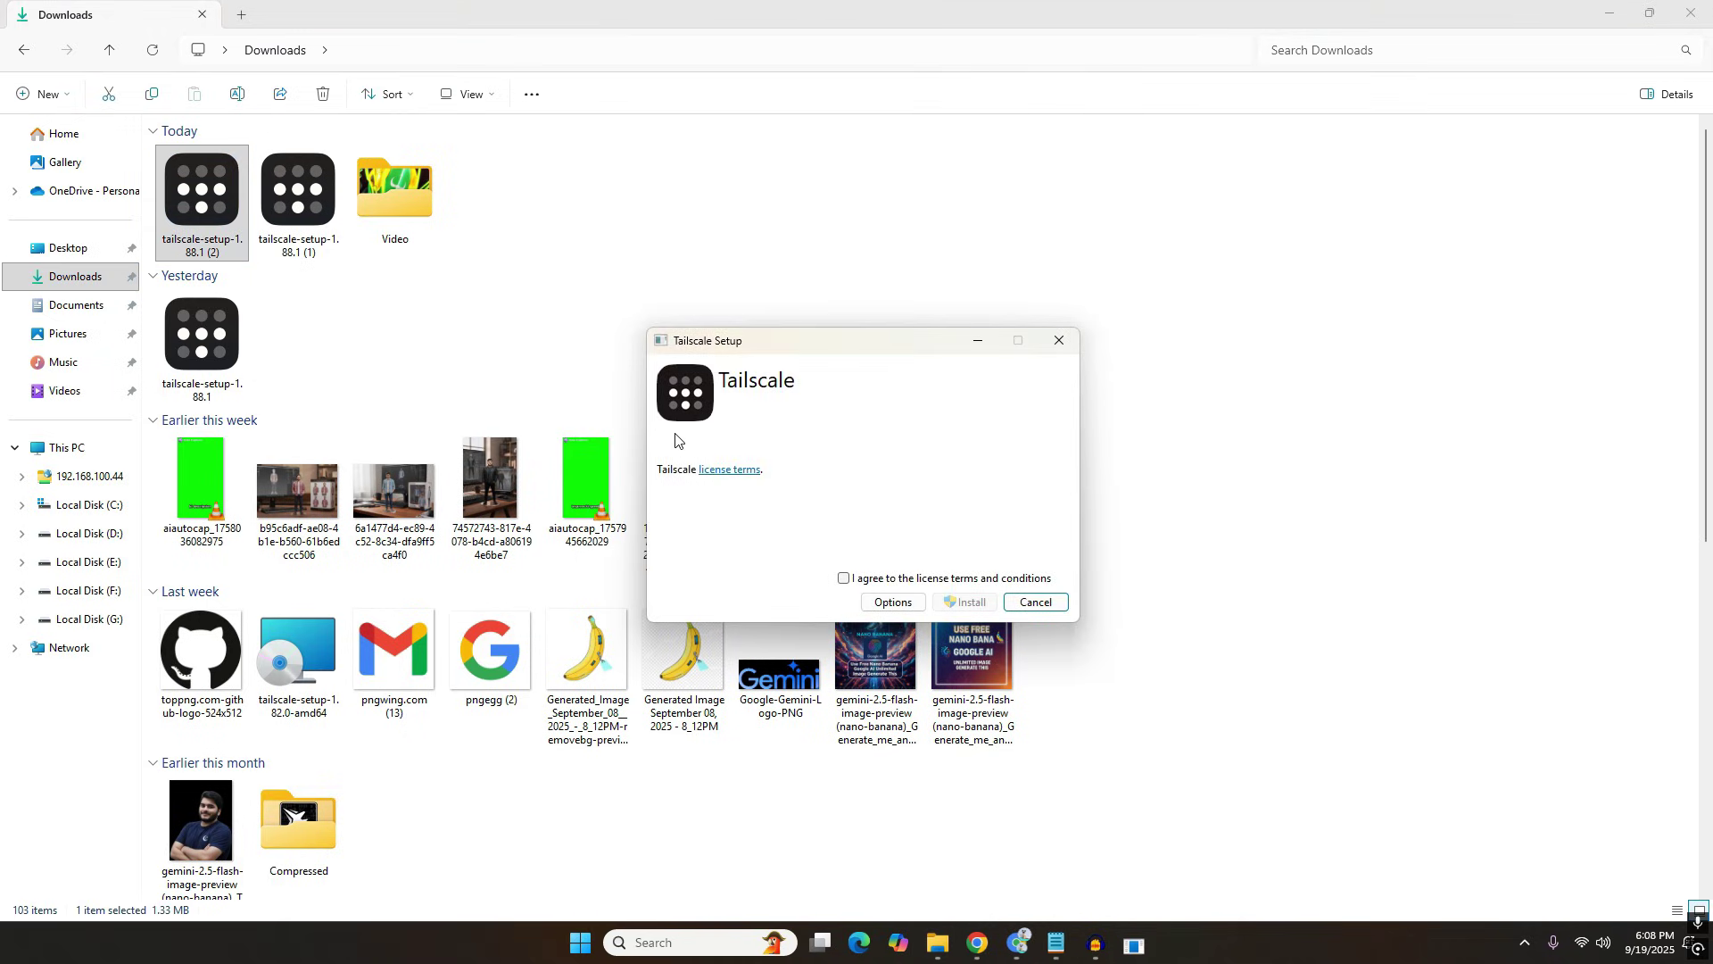
{"action": "left_click", "coordinate": [843, 578]}
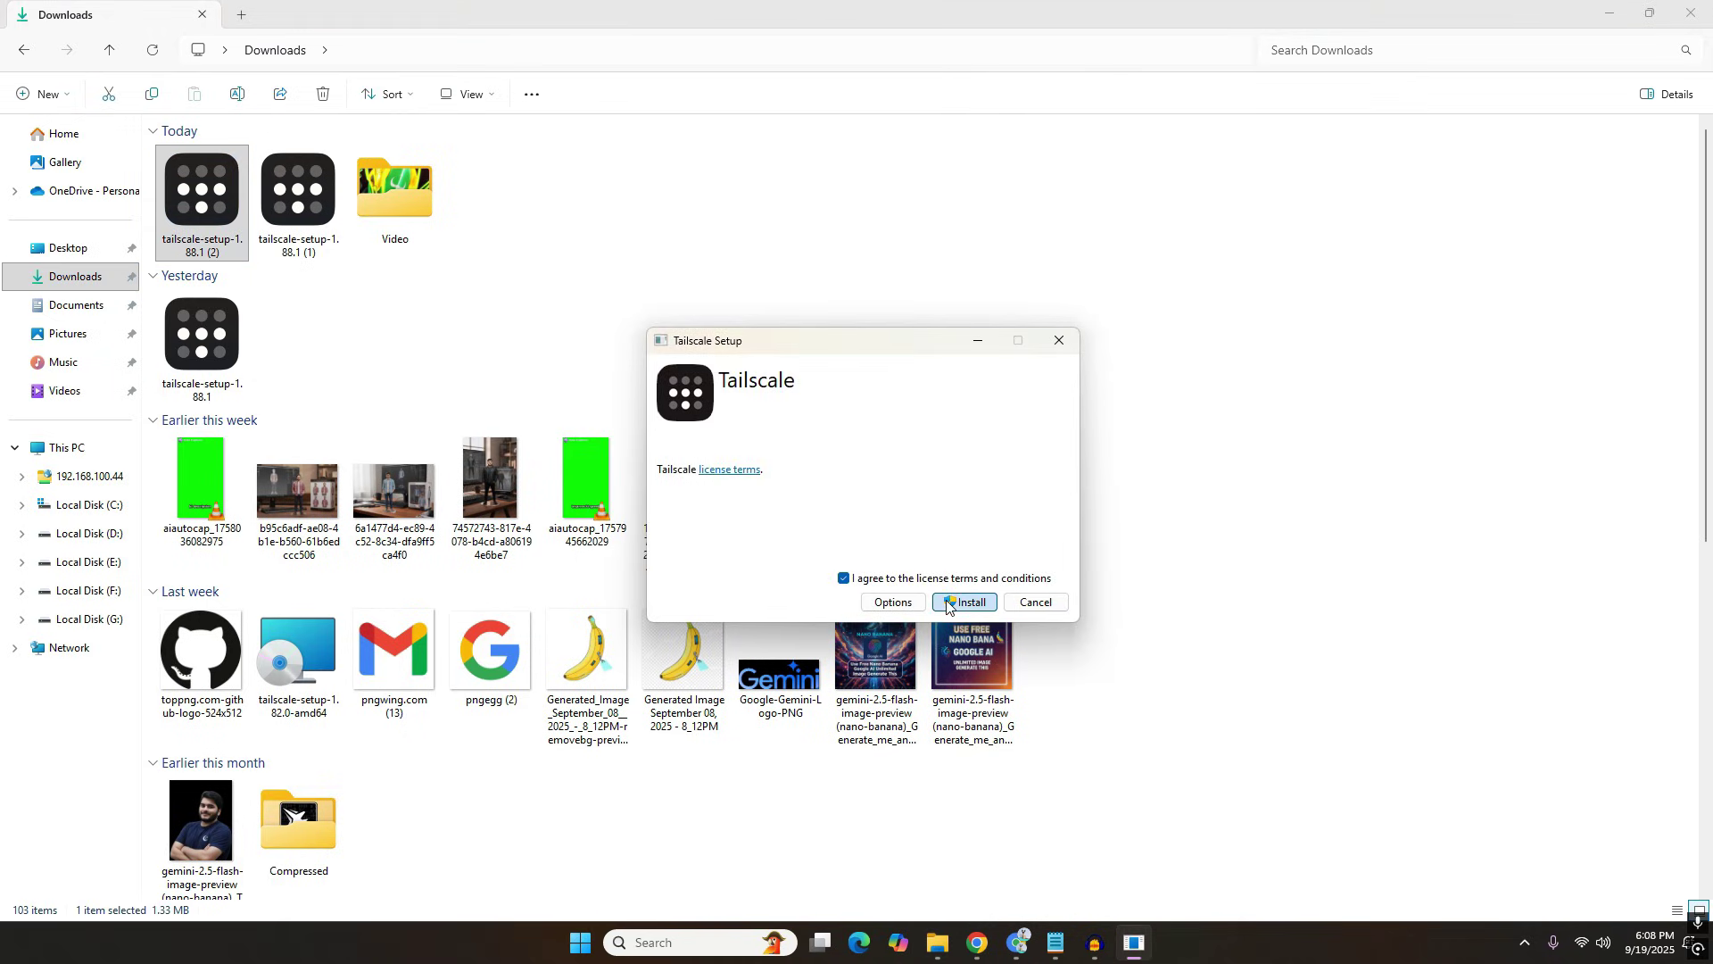
{"action": "left_click", "coordinate": [966, 602]}
{"action": "left_click", "coordinate": [1695, 16]}
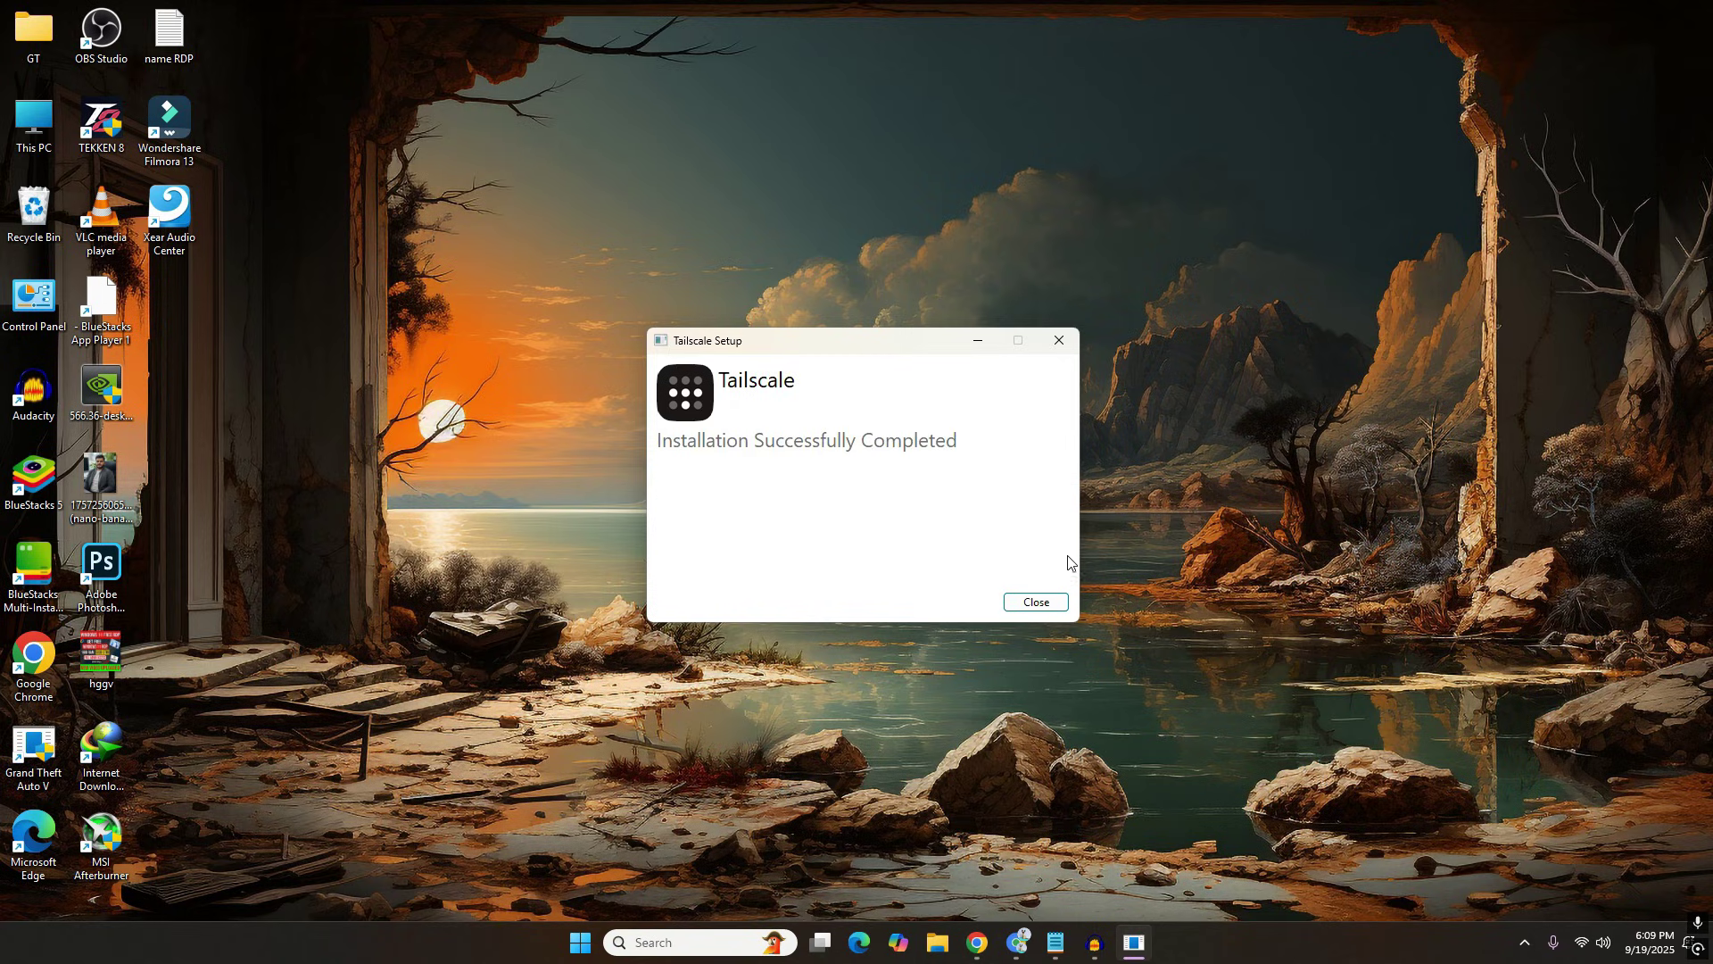
{"action": "left_click", "coordinate": [1036, 602]}
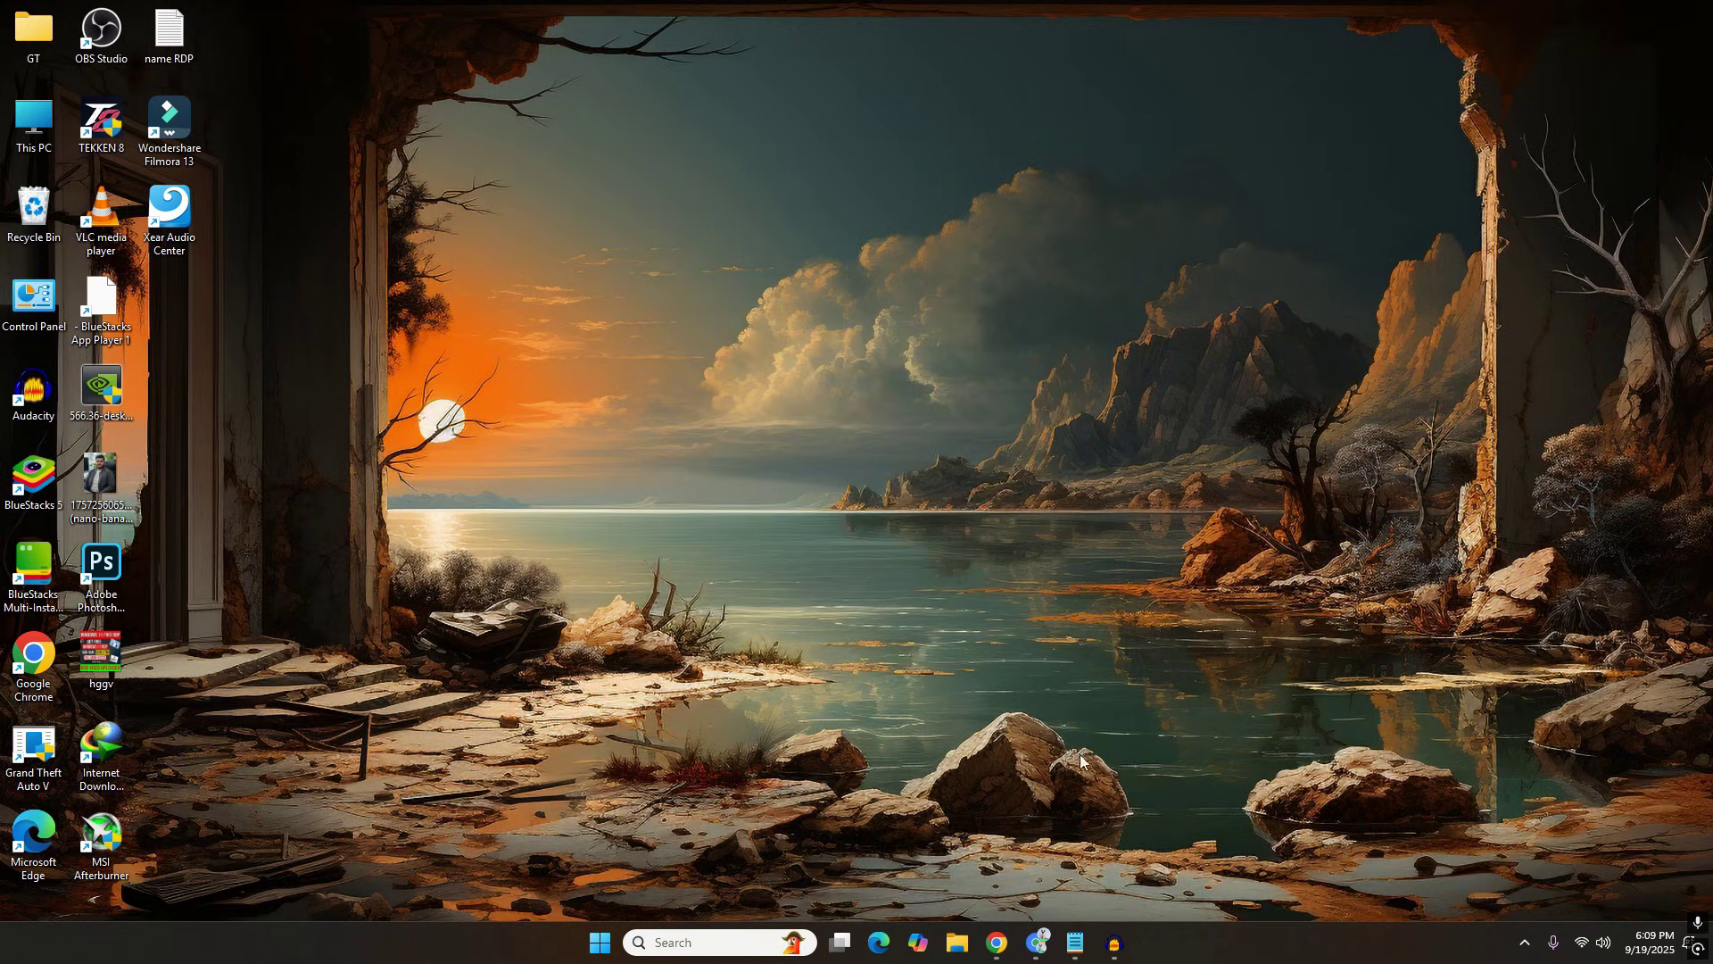
Connect the local PC's Tailscale client to the GitHub-linked tailnet and check its connection status.
{"action": "left_click", "coordinate": [1036, 942]}
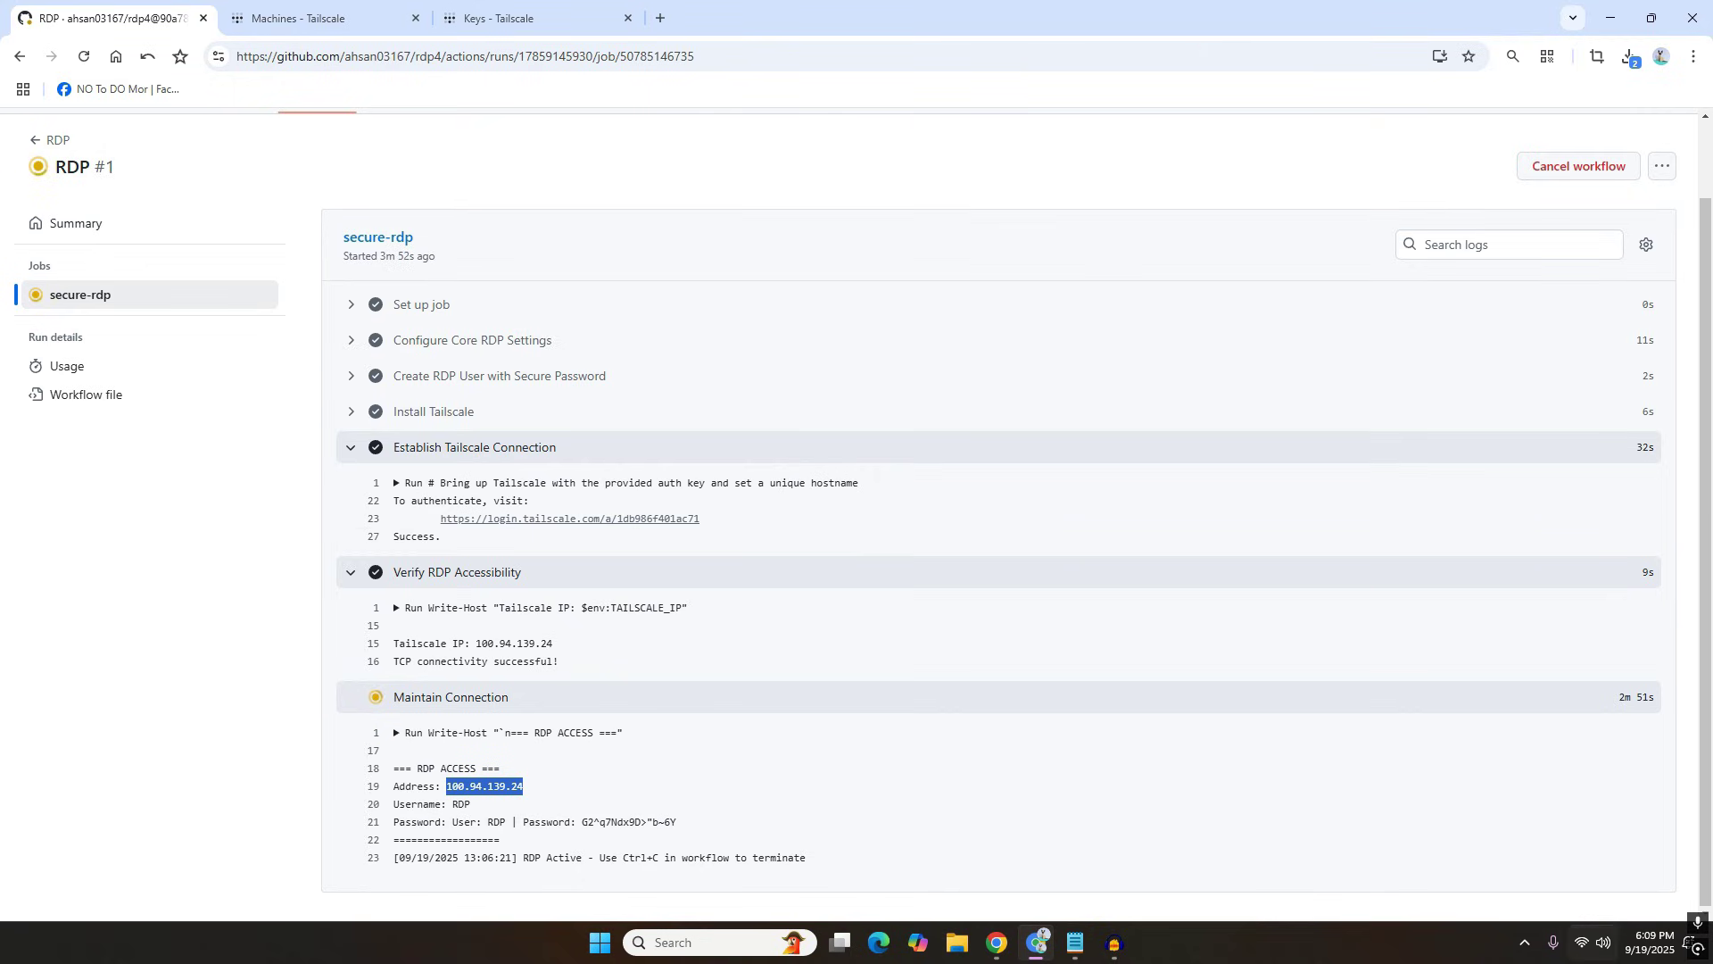
{"action": "left_click", "coordinate": [1519, 939]}
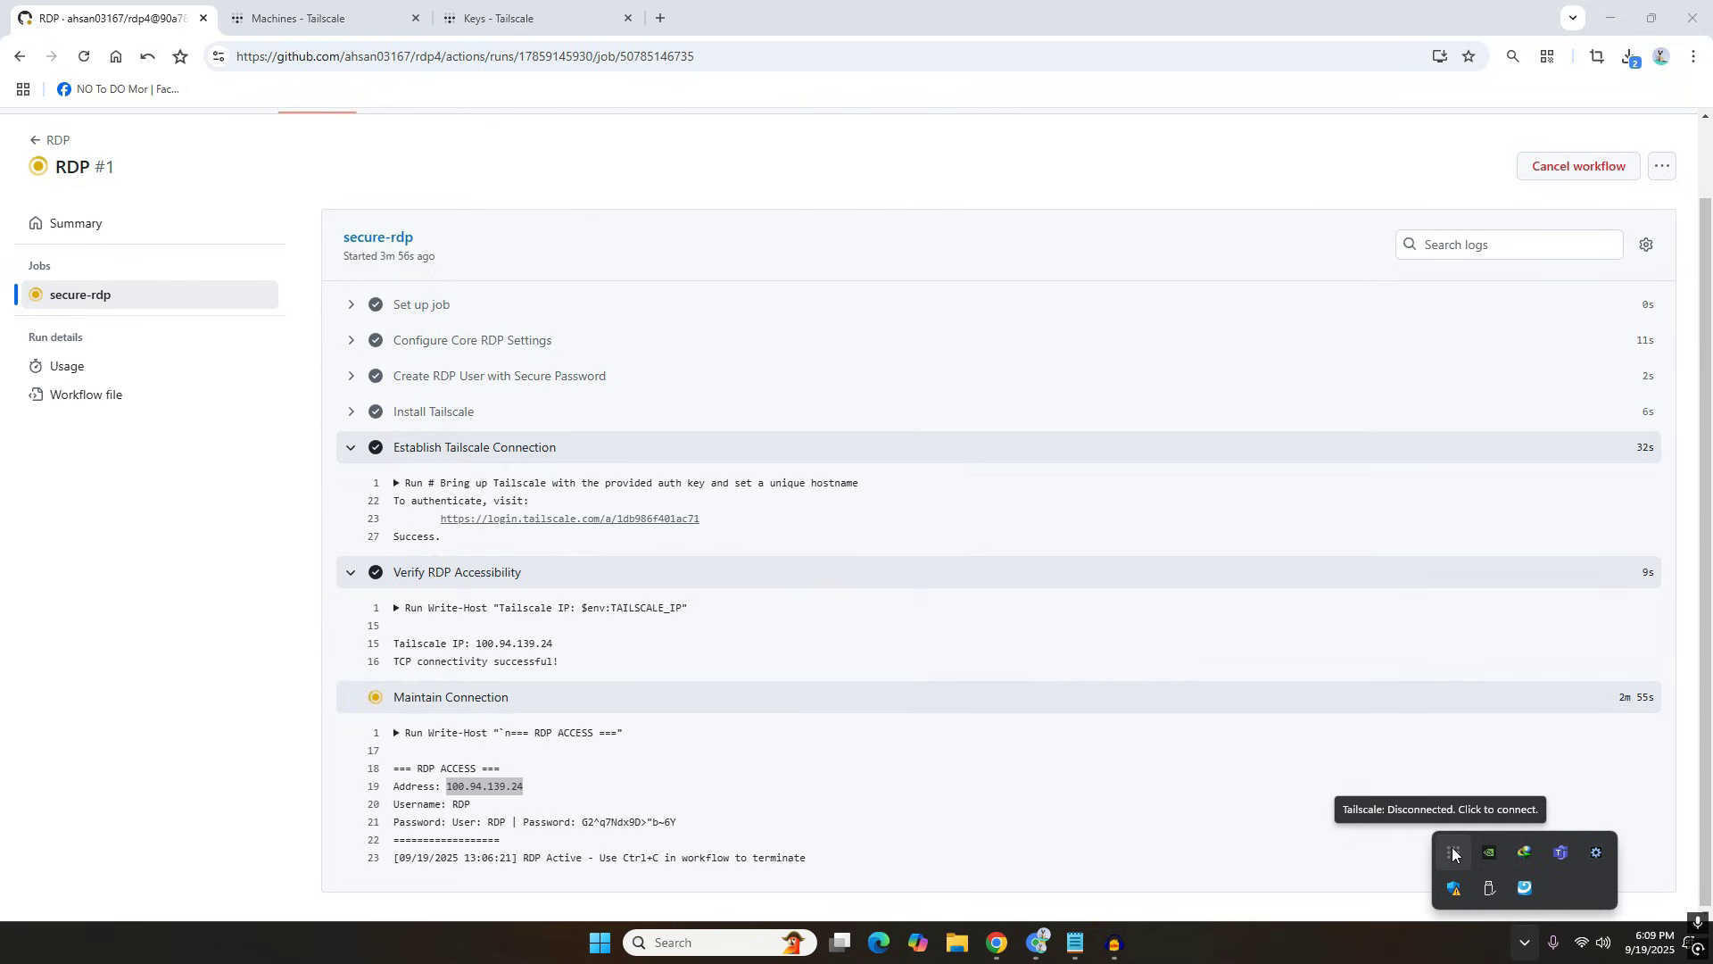
{"action": "left_click", "coordinate": [1453, 852]}
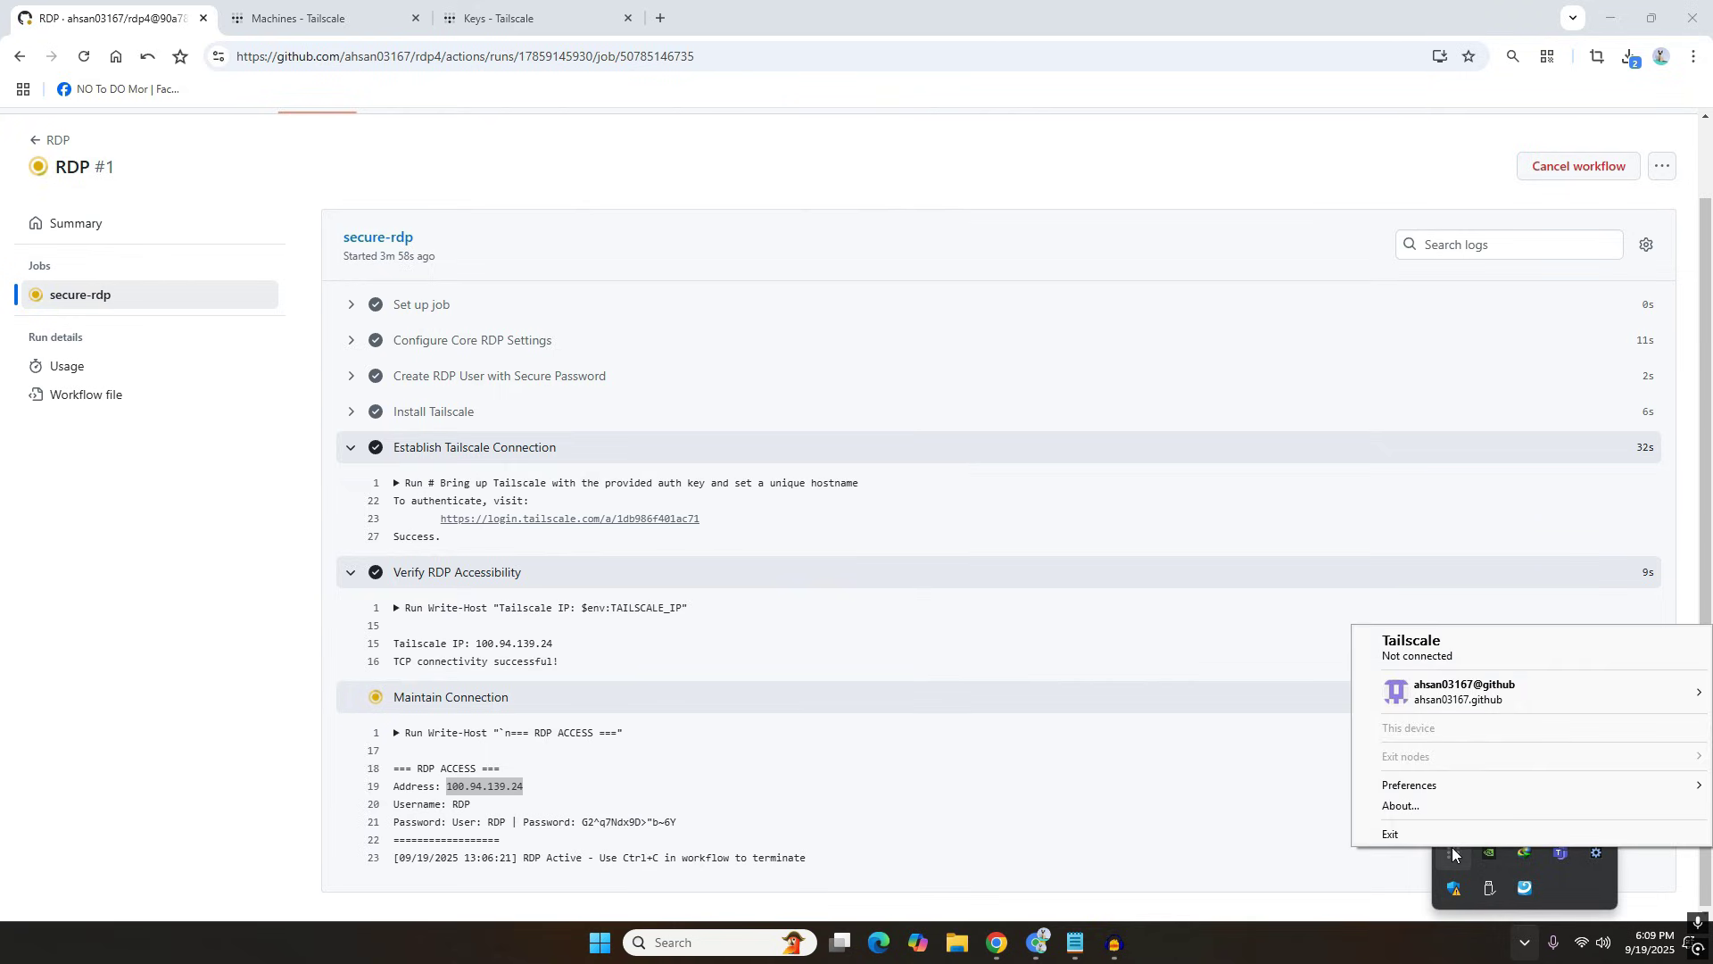
{"action": "left_click", "coordinate": [1464, 644]}
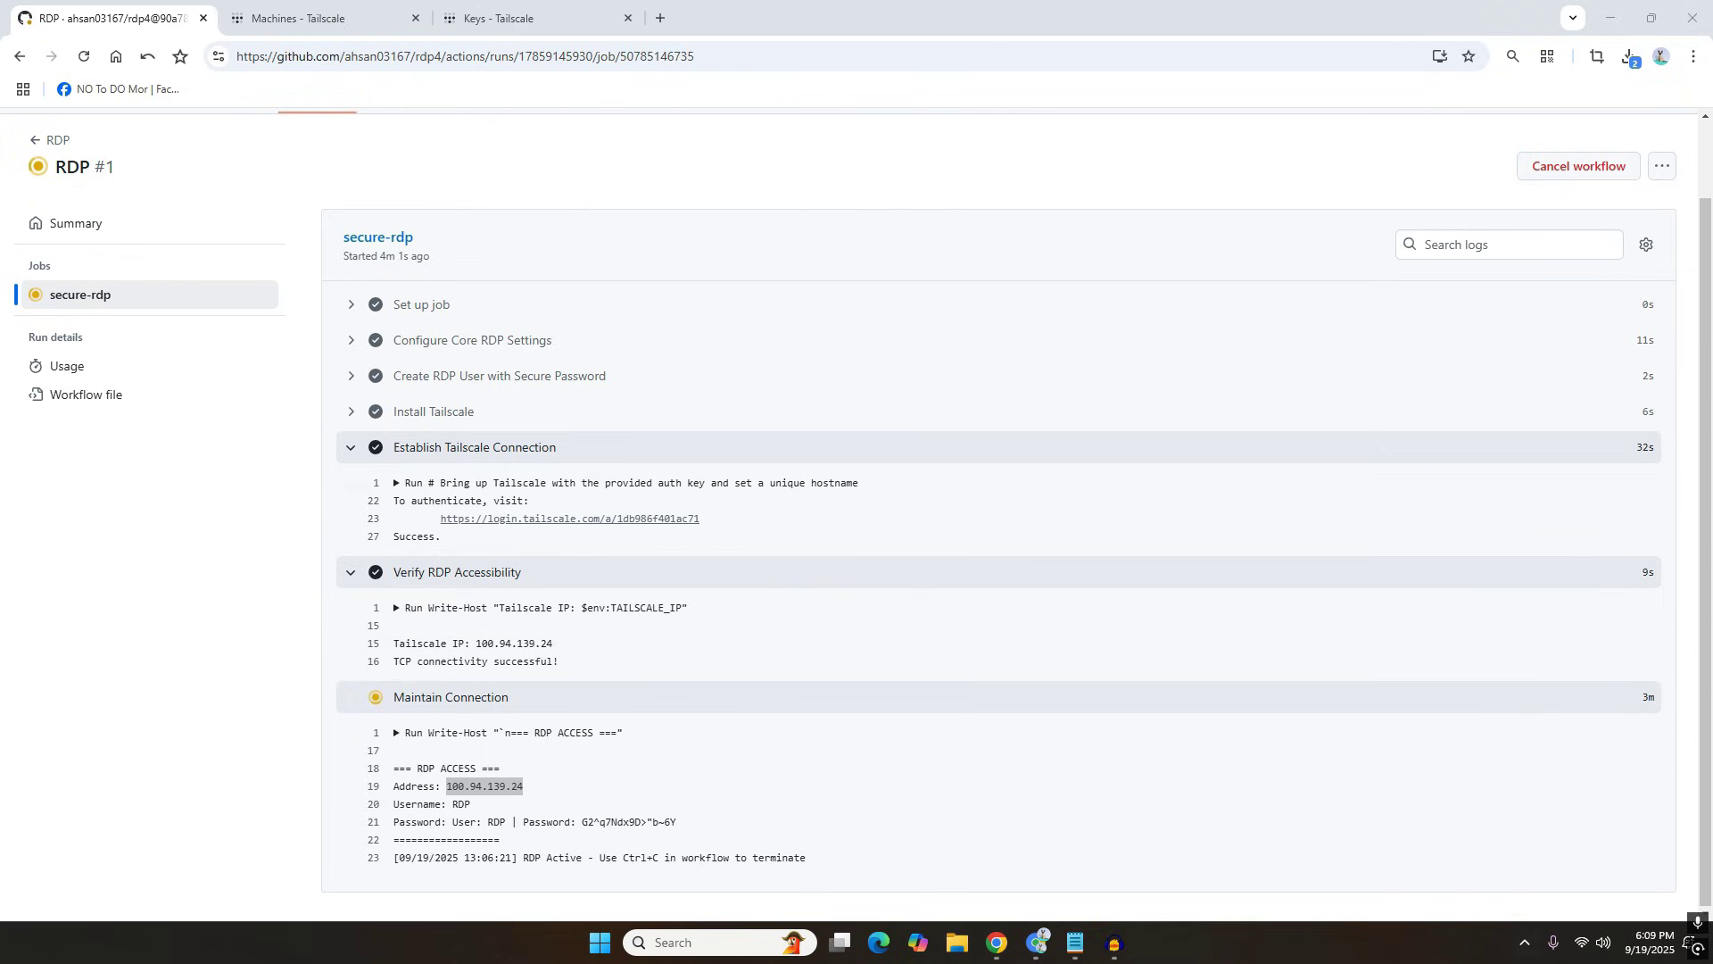
{"action": "left_click", "coordinate": [1527, 941]}
{"action": "left_click", "coordinate": [1453, 852]}
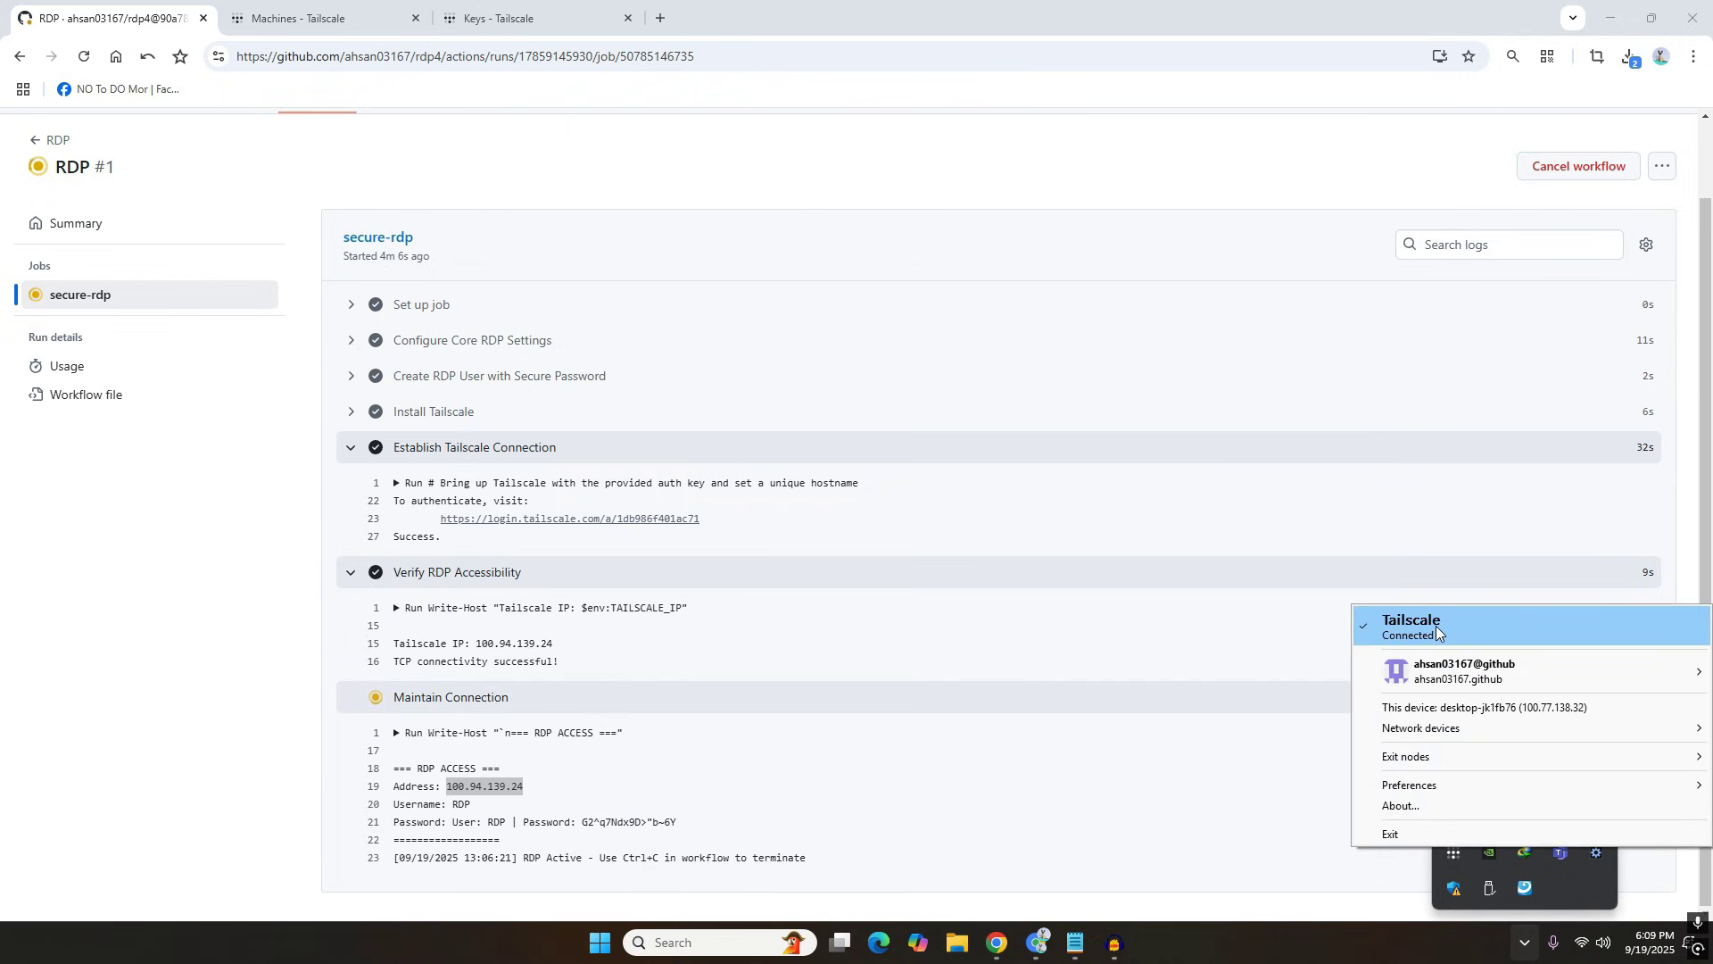
Check the connection status of desktop-jk1fb76 in Tailscale's machine list.
{"action": "left_click", "coordinate": [332, 7]}
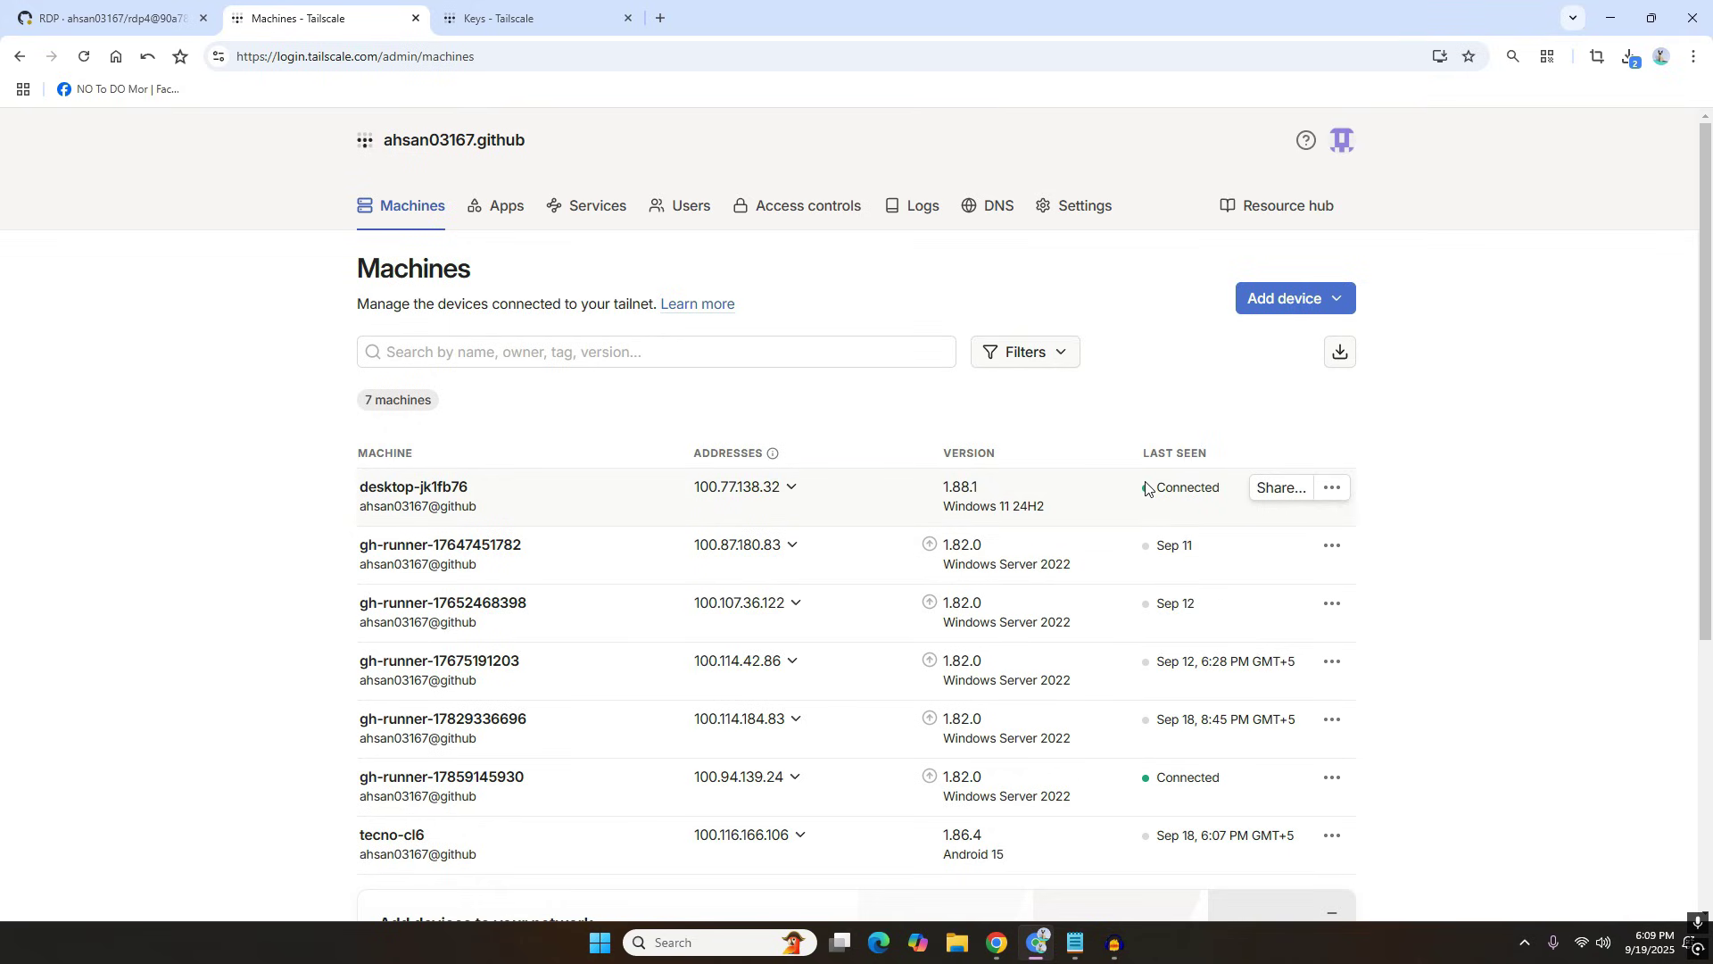
{"action": "left_click_drag", "start_coordinate": [1146, 488], "coordinate": [1203, 486]}
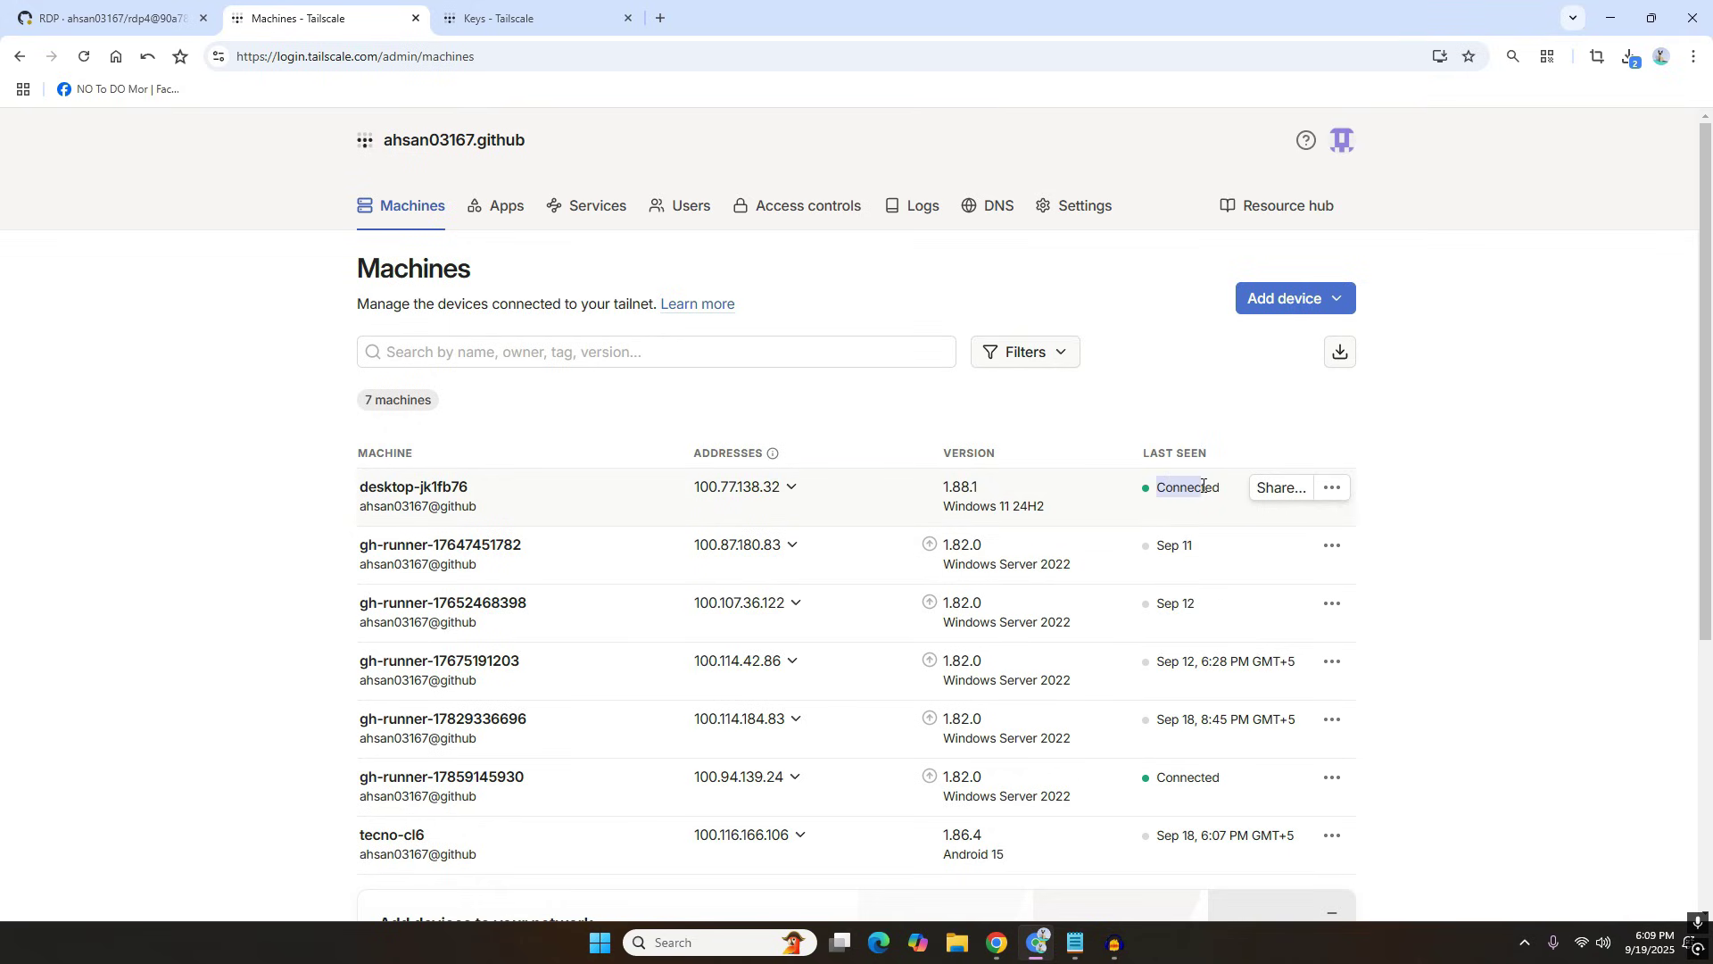
{"action": "left_click", "coordinate": [330, 474]}
{"action": "mouse_move", "coordinate": [1075, 943]}
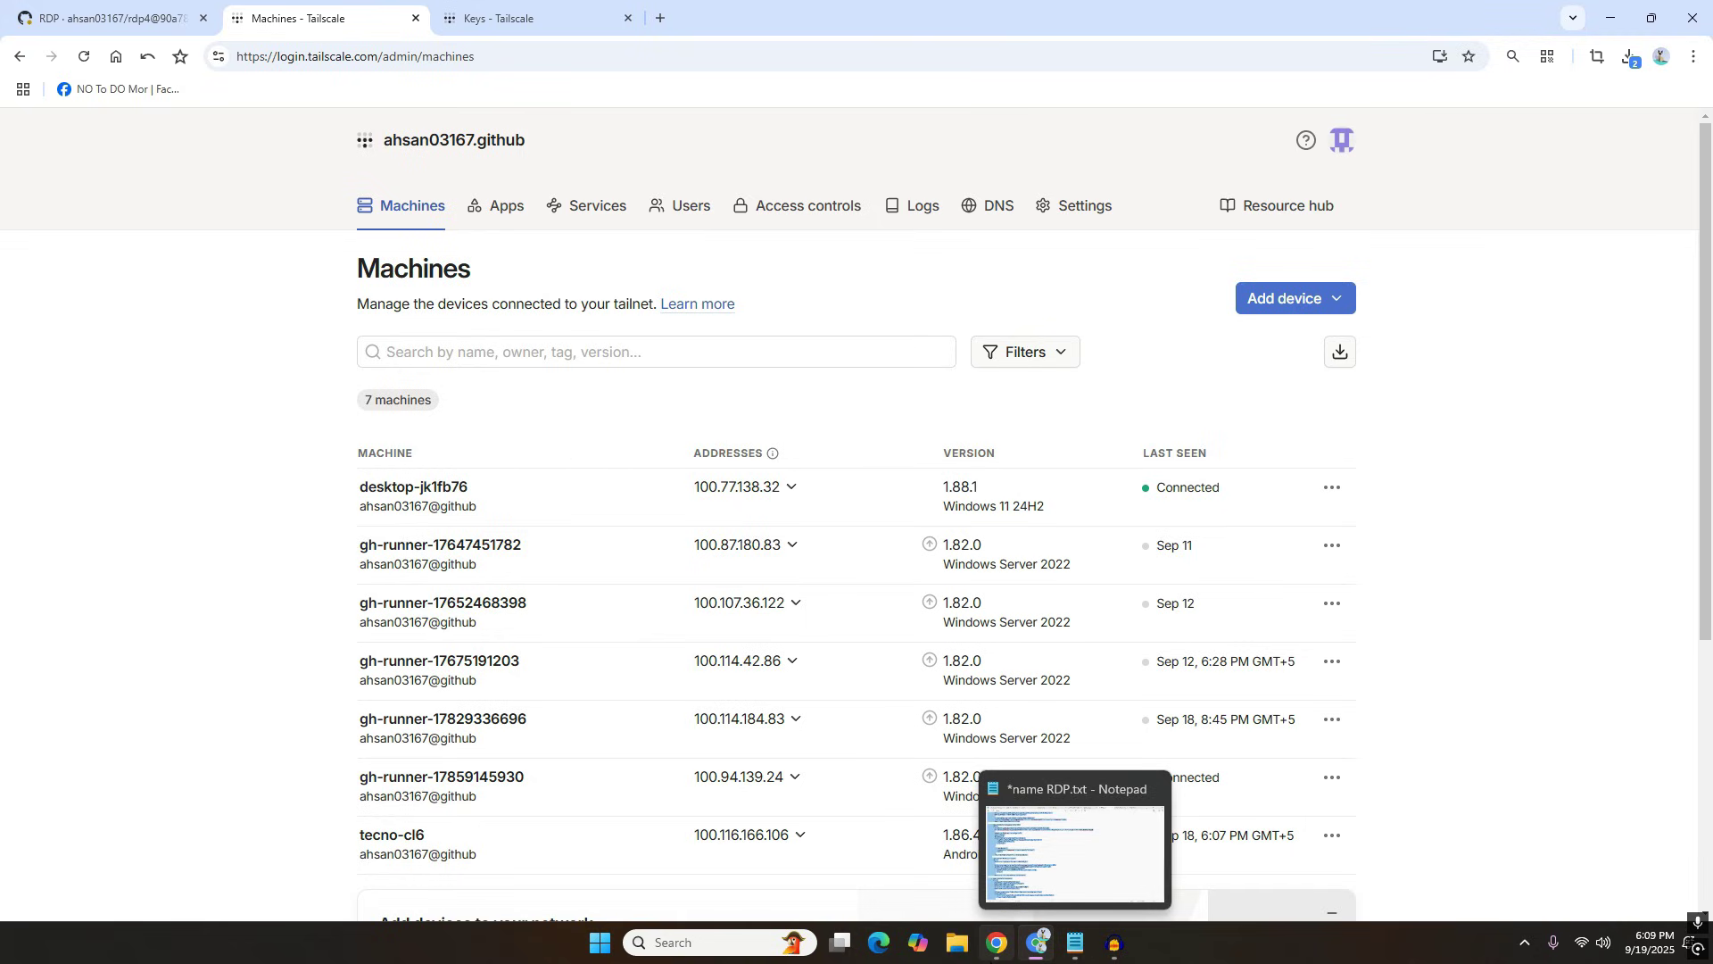
Copy the RDP address from the secure-rdp job log and enter 100.94.139.24 as the computer in Remote Desktop Connection.
{"action": "left_click", "coordinate": [82, 5]}
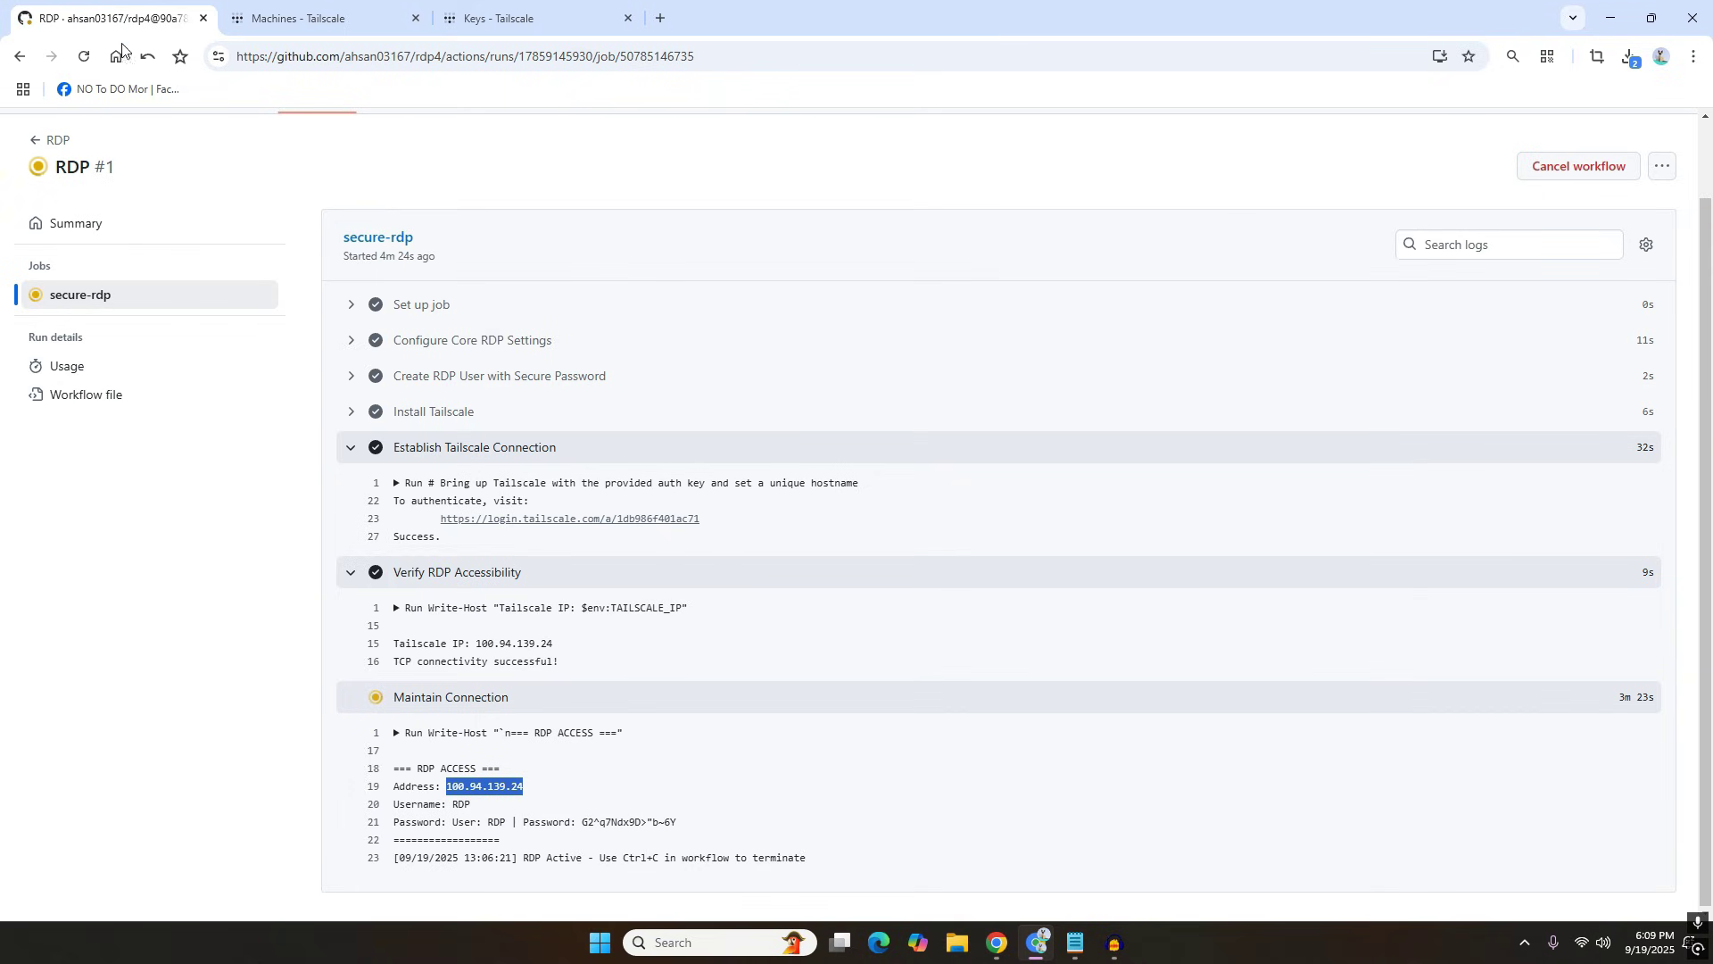
{"action": "right_click", "coordinate": [480, 785]}
{"action": "left_click", "coordinate": [678, 943]}
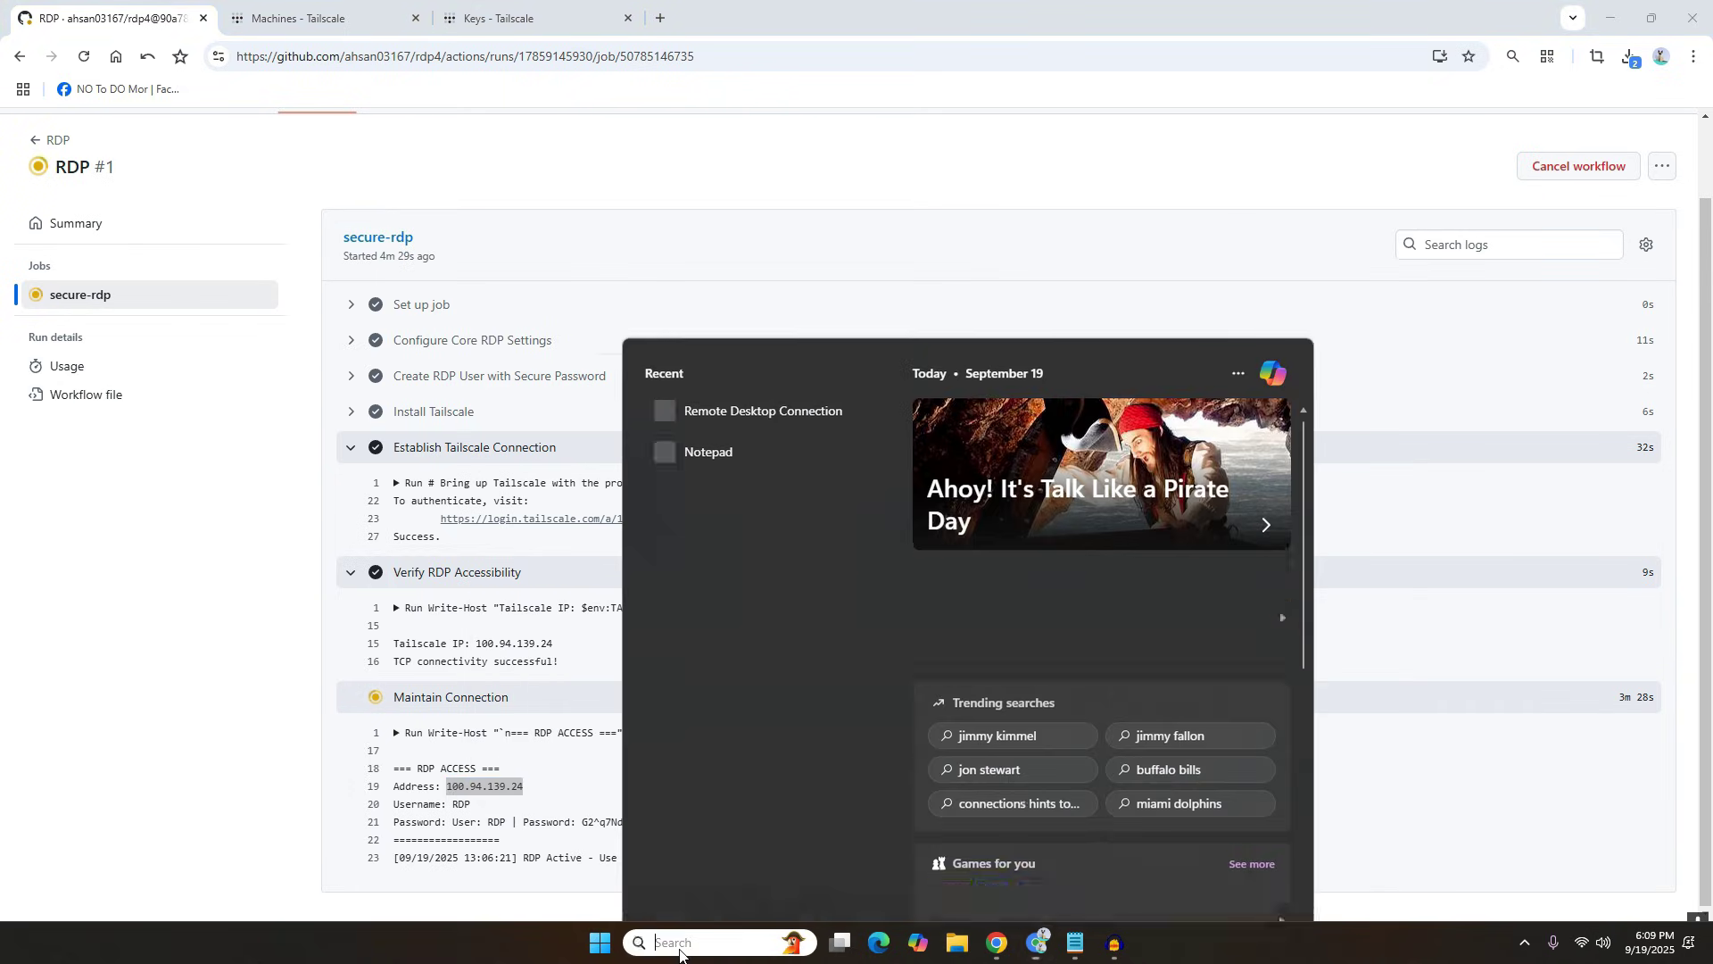
{"action": "left_click", "coordinate": [757, 337]}
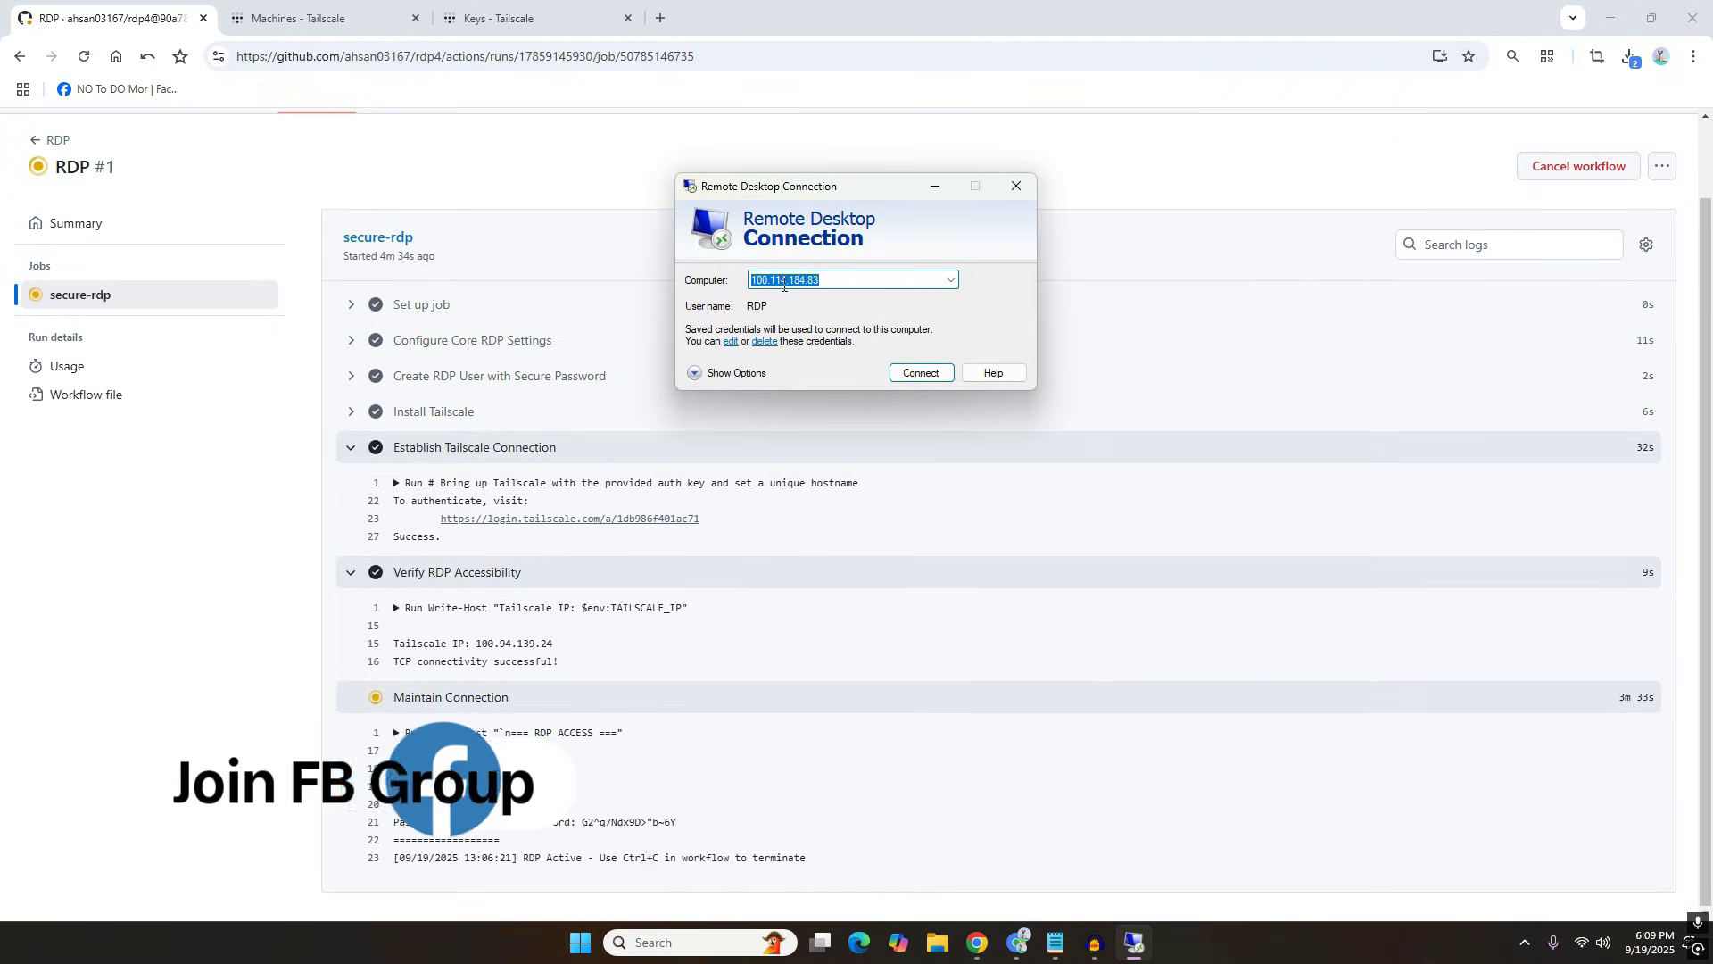
{"action": "right_click", "coordinate": [910, 284]}
{"action": "left_click", "coordinate": [937, 353]}
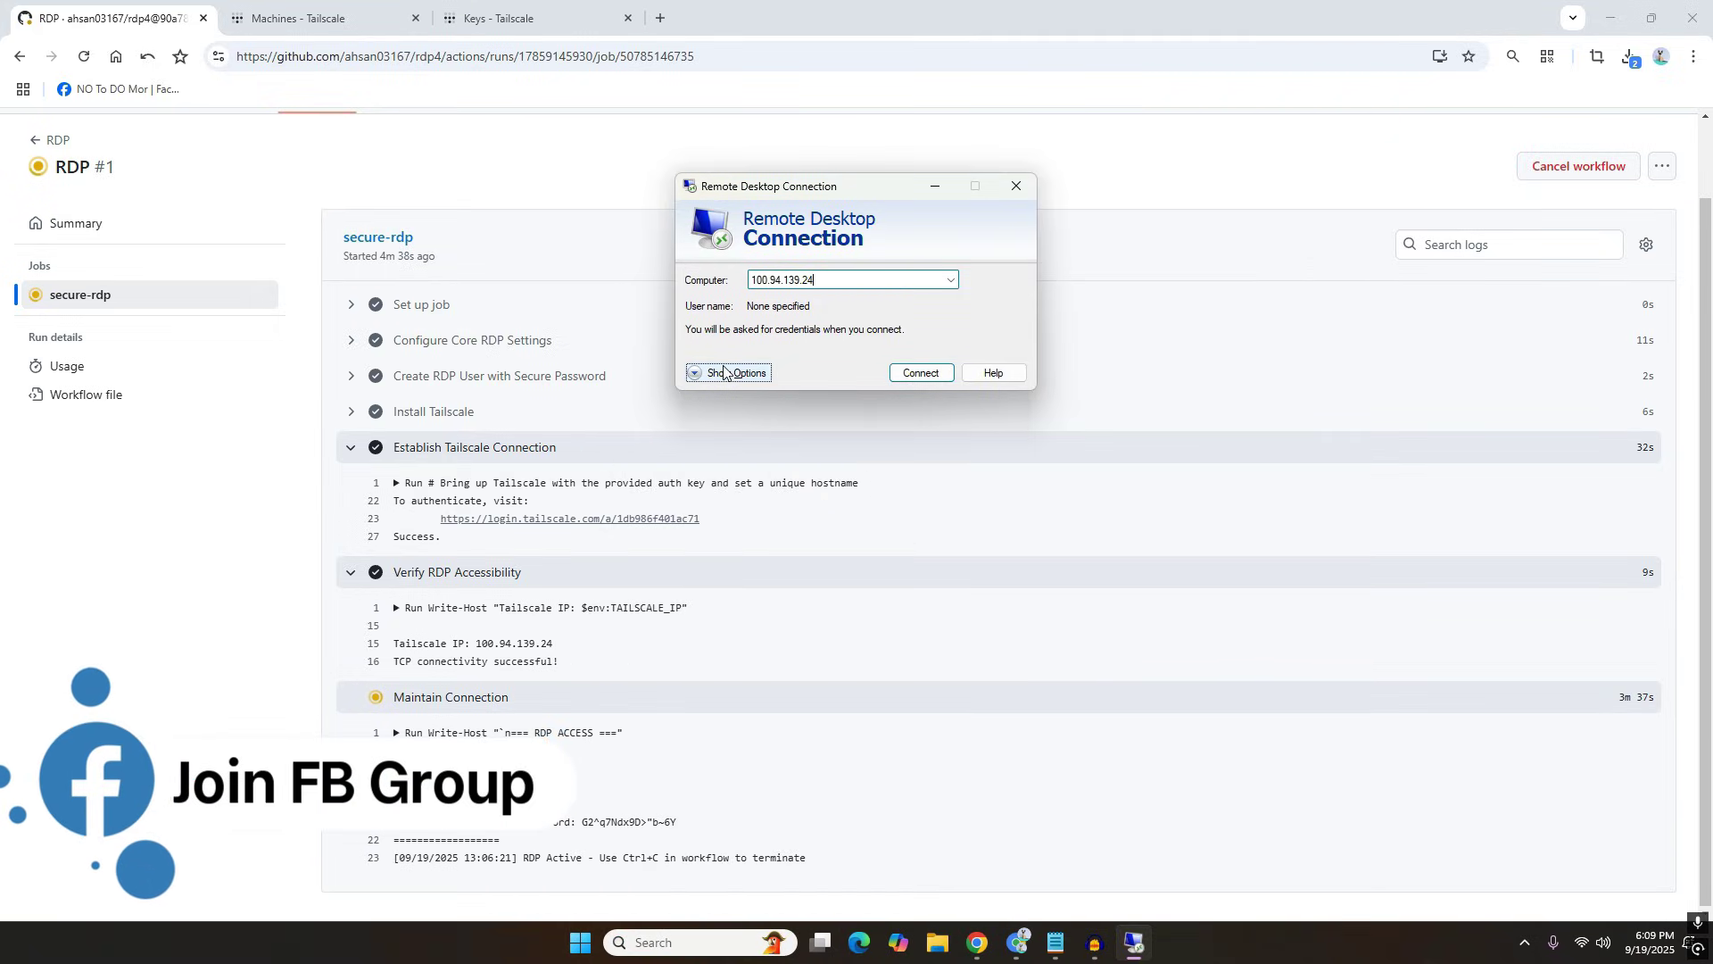
Set the remote connection's user name to RDP and allow credentials to be saved.
{"action": "left_click", "coordinate": [724, 373]}
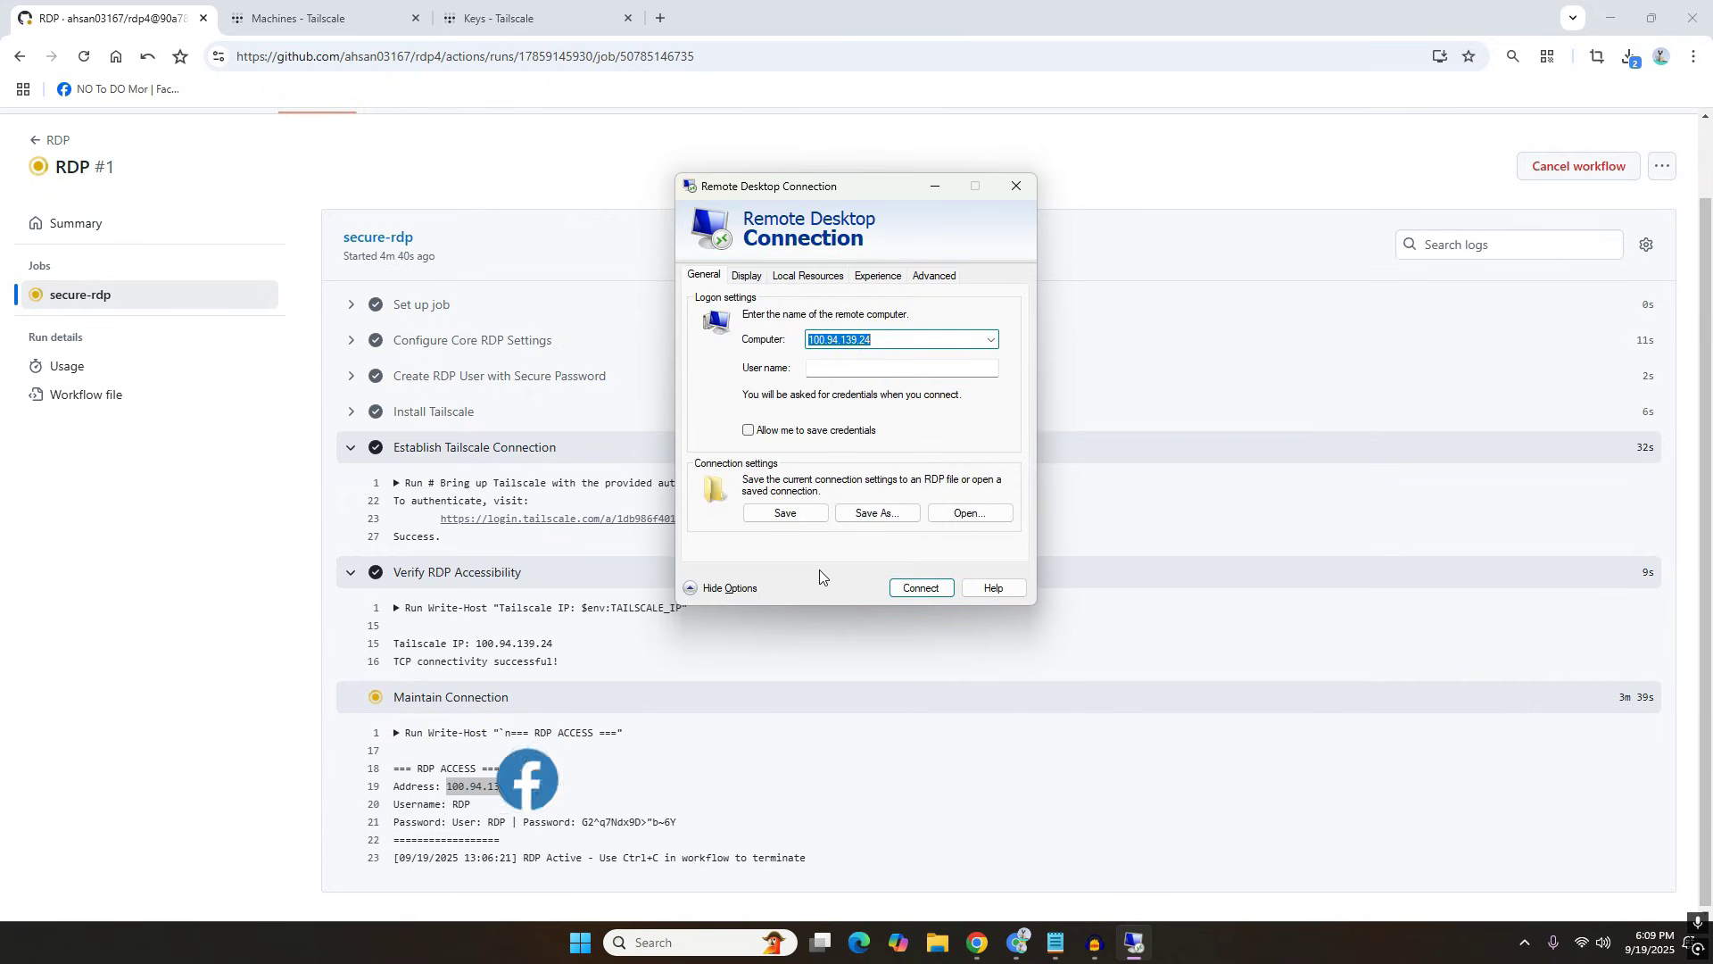
{"action": "left_click", "coordinate": [849, 365]}
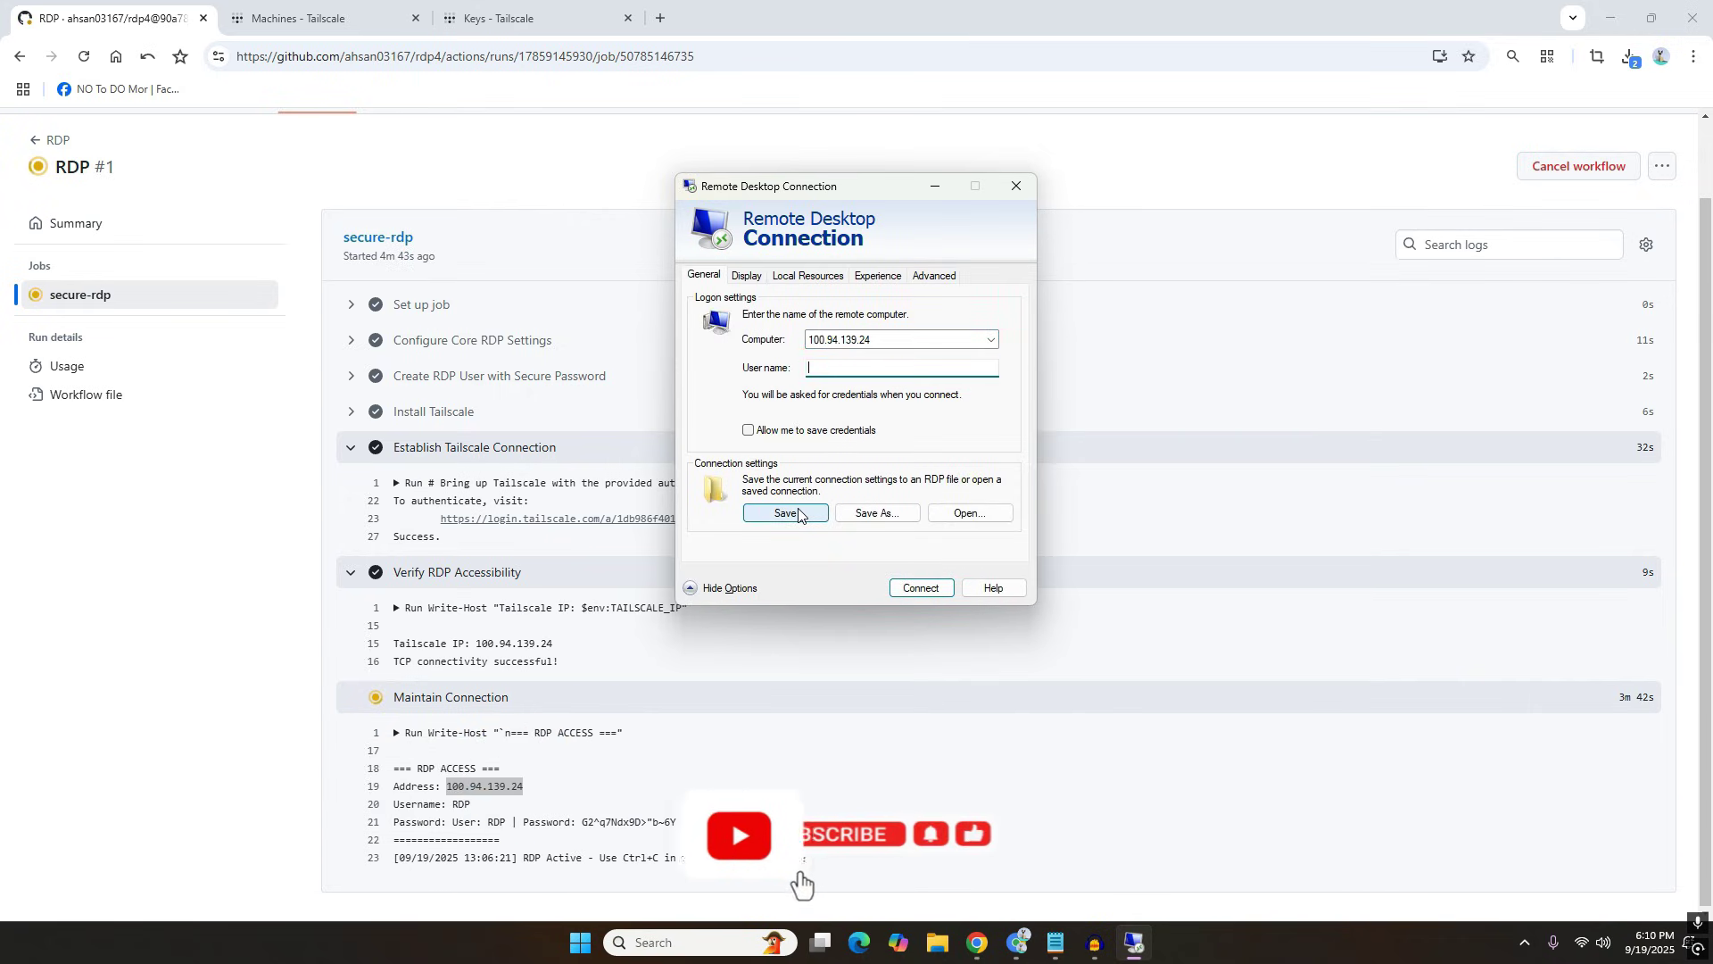
{"action": "type", "text": "RDP"}
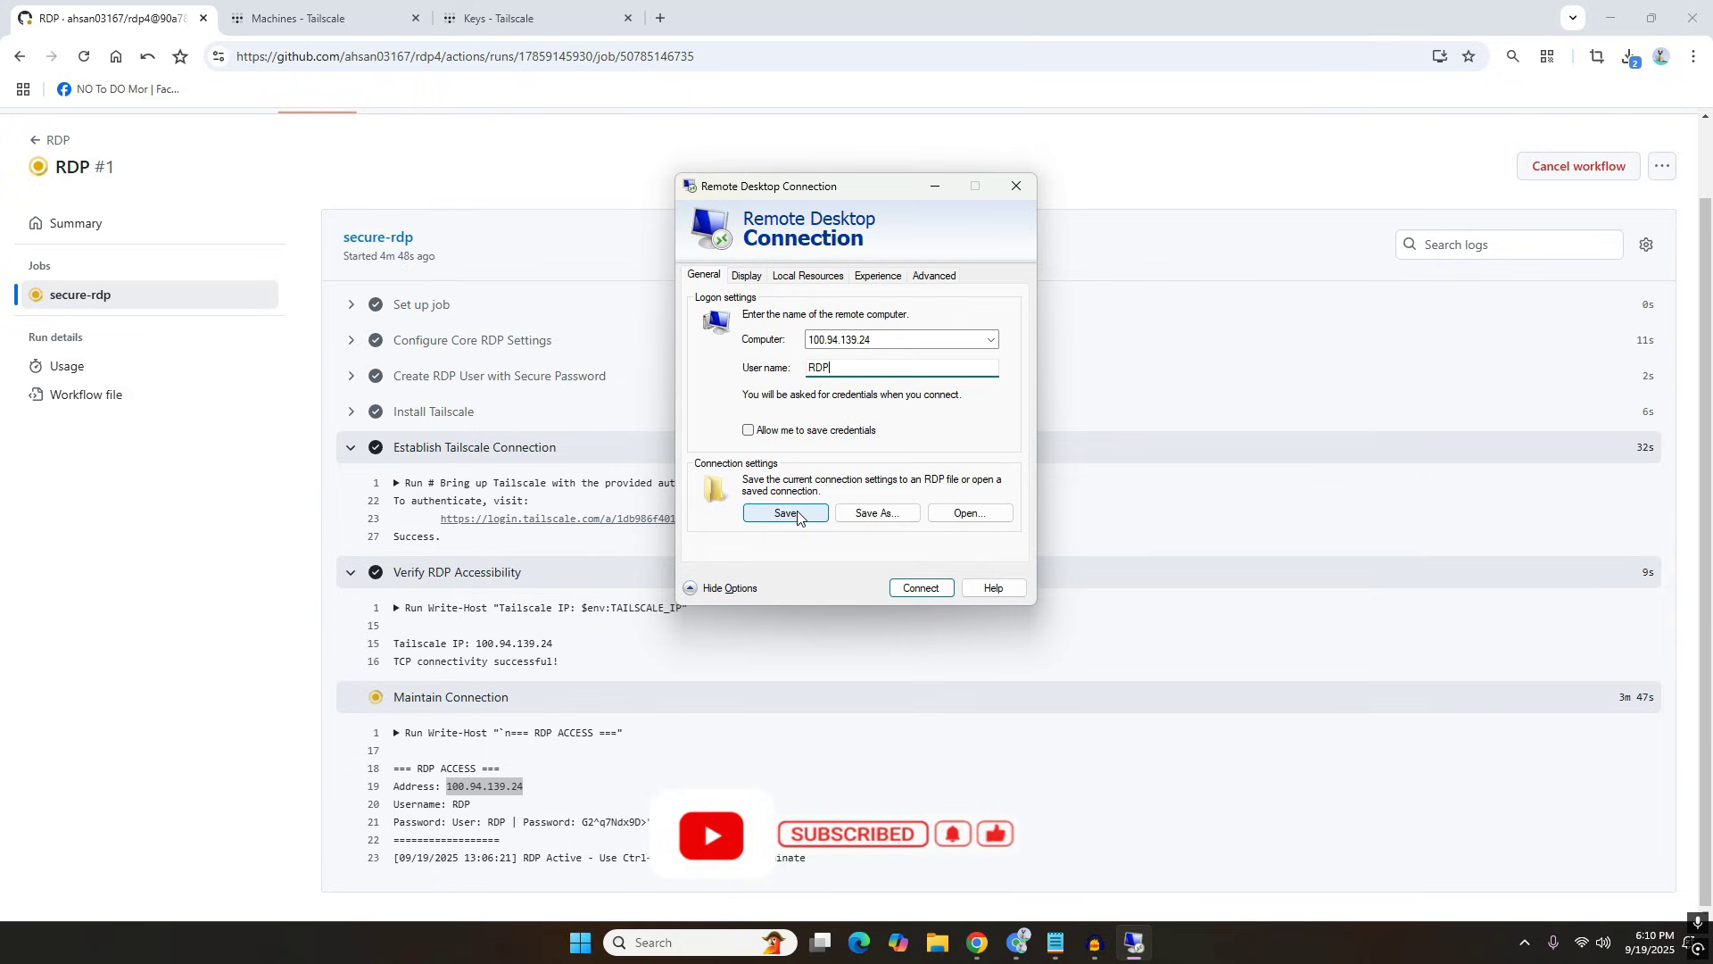
{"action": "left_click", "coordinate": [792, 437]}
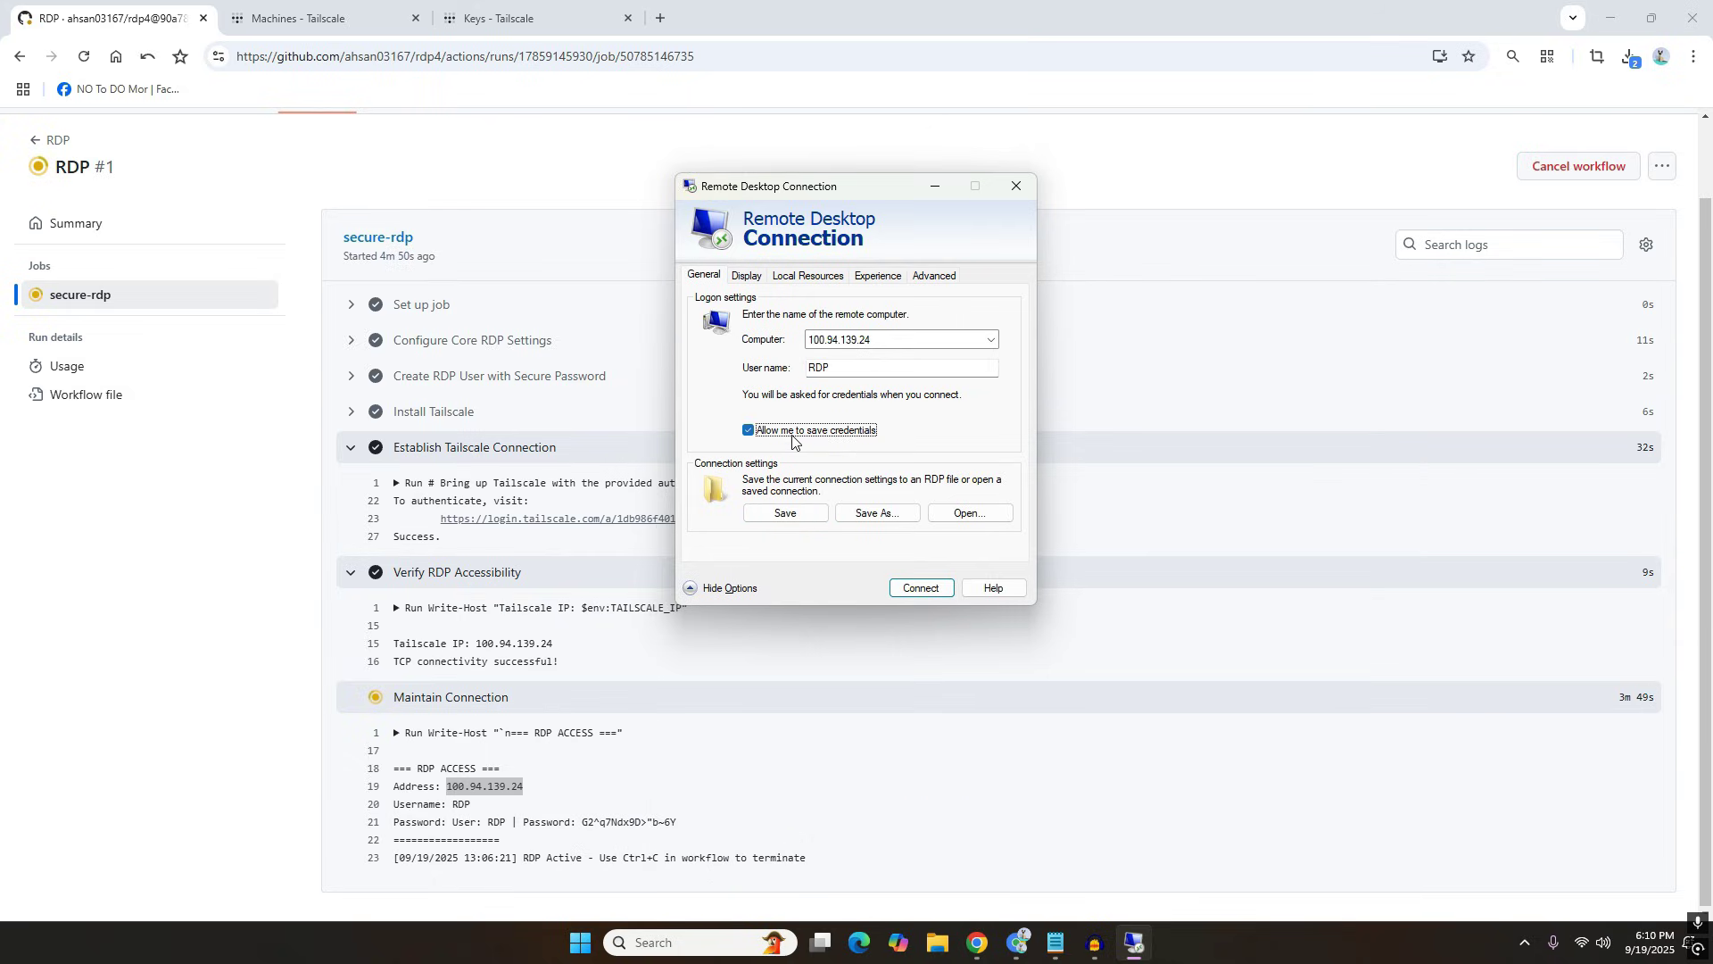
Connect to the remote computer, accepting the trust and identity warnings with the option not to be asked again for this computer.
{"action": "left_click", "coordinate": [922, 587]}
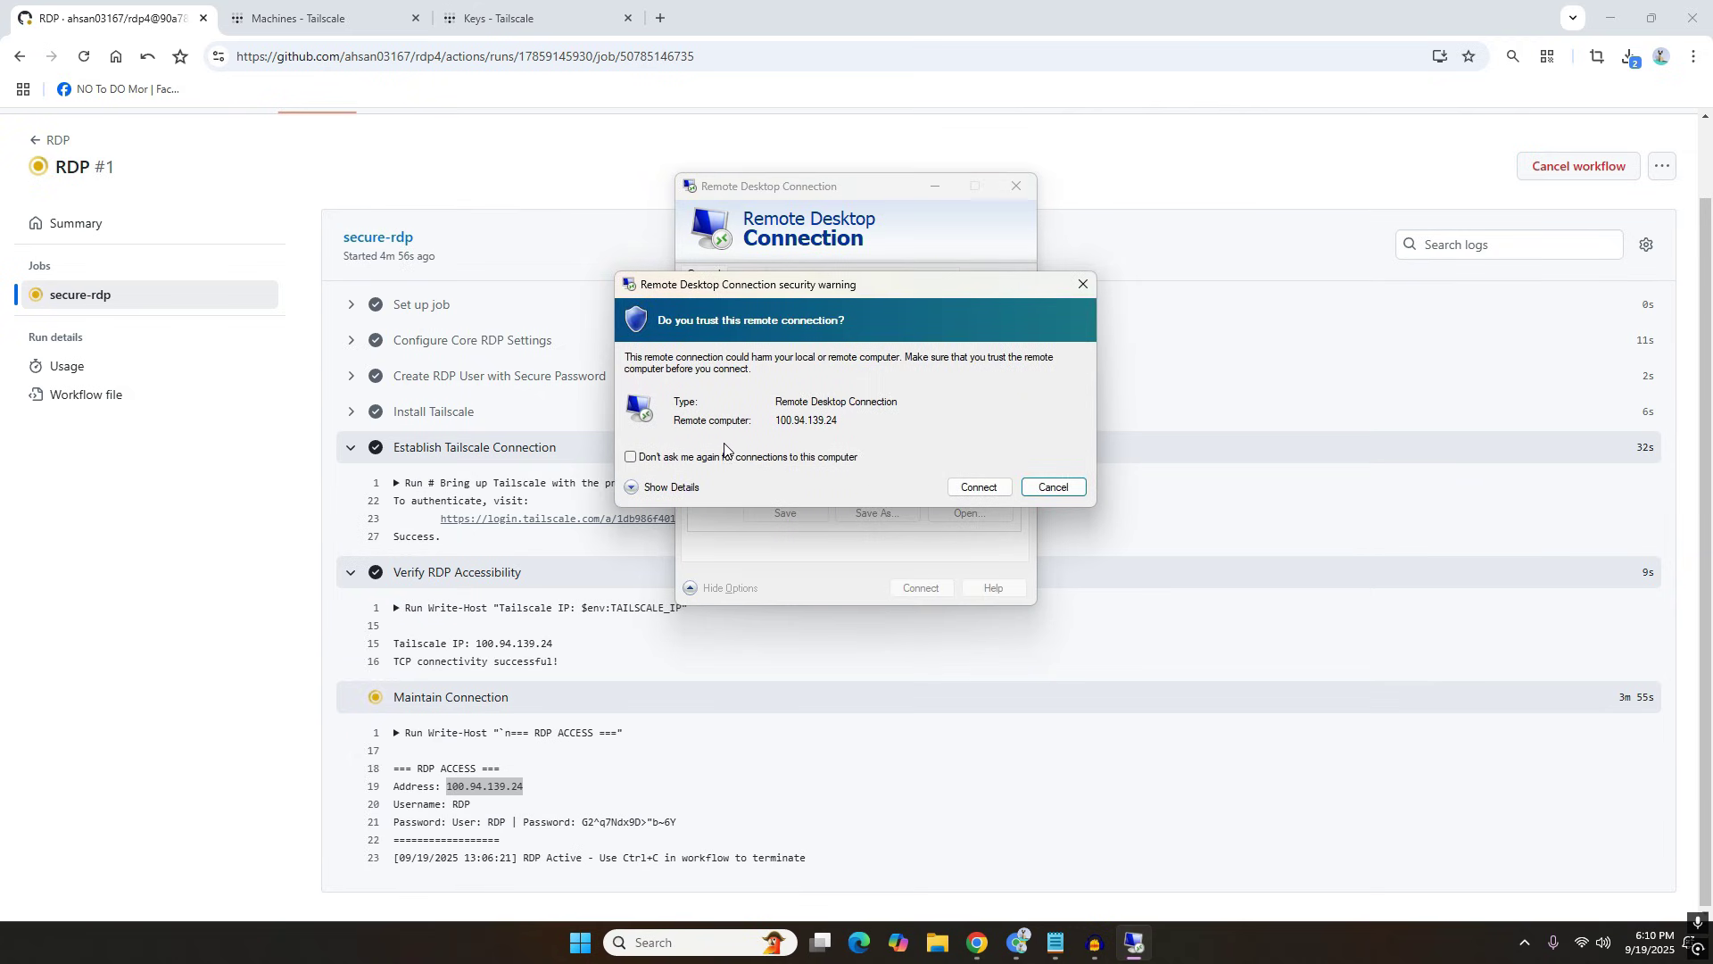
{"action": "left_click", "coordinate": [761, 453]}
{"action": "left_click", "coordinate": [991, 488]}
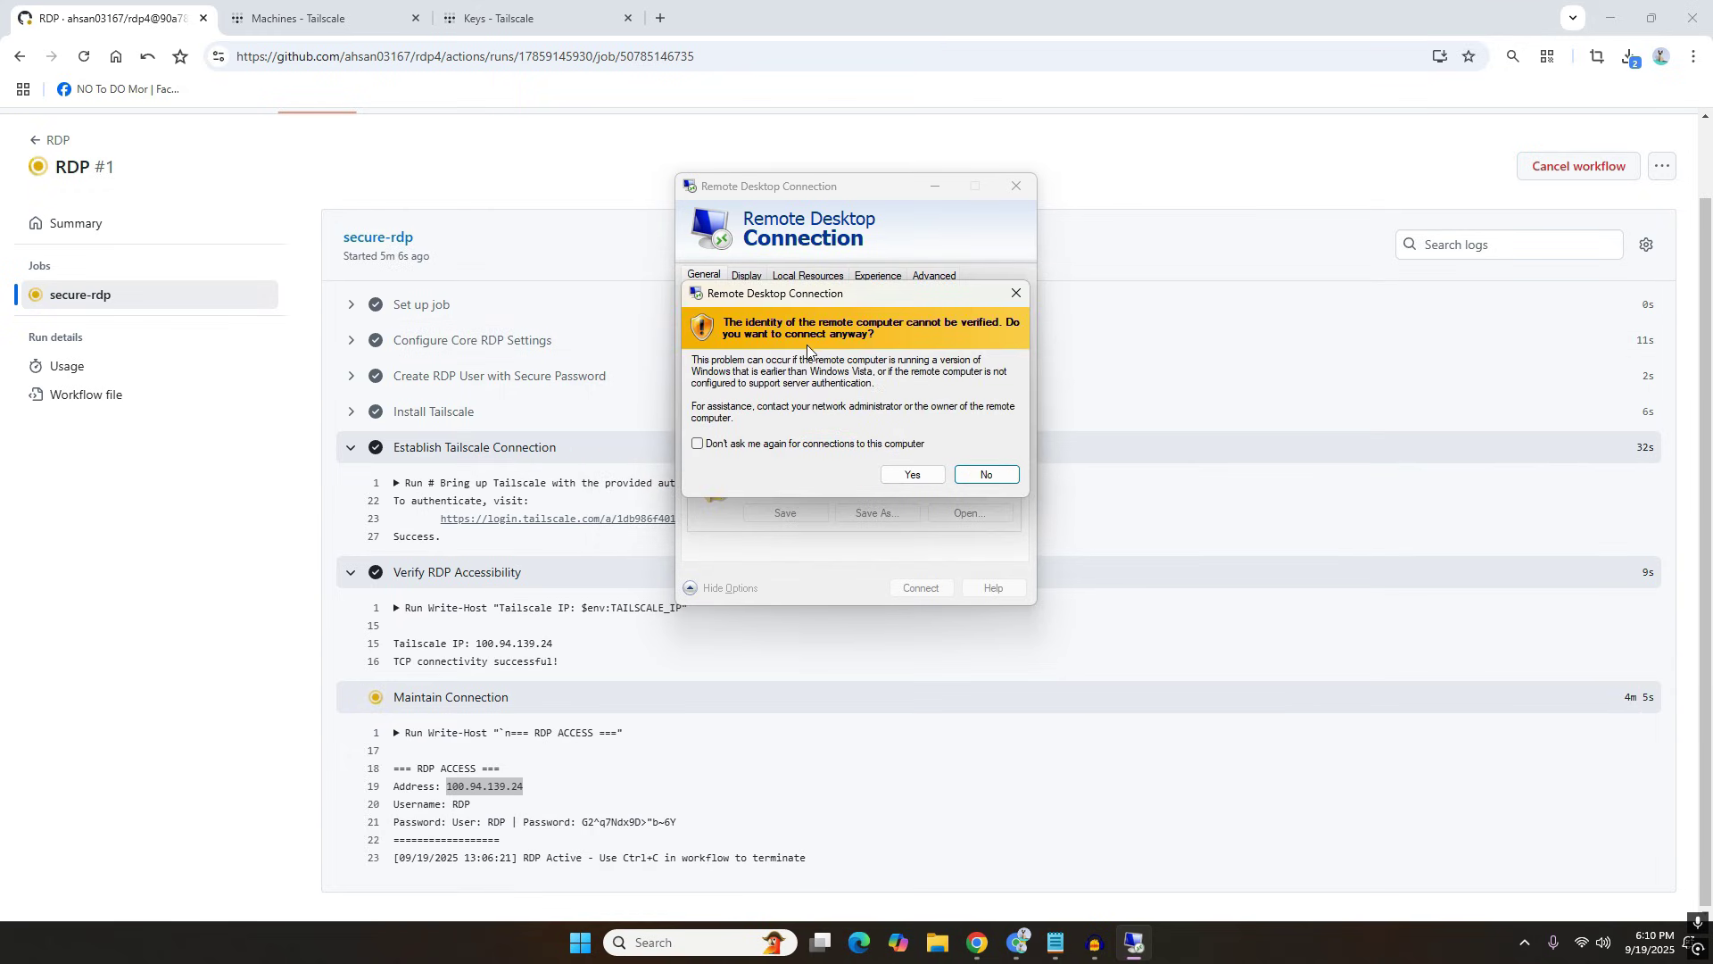
{"action": "left_click", "coordinate": [782, 446]}
{"action": "left_click", "coordinate": [912, 474]}
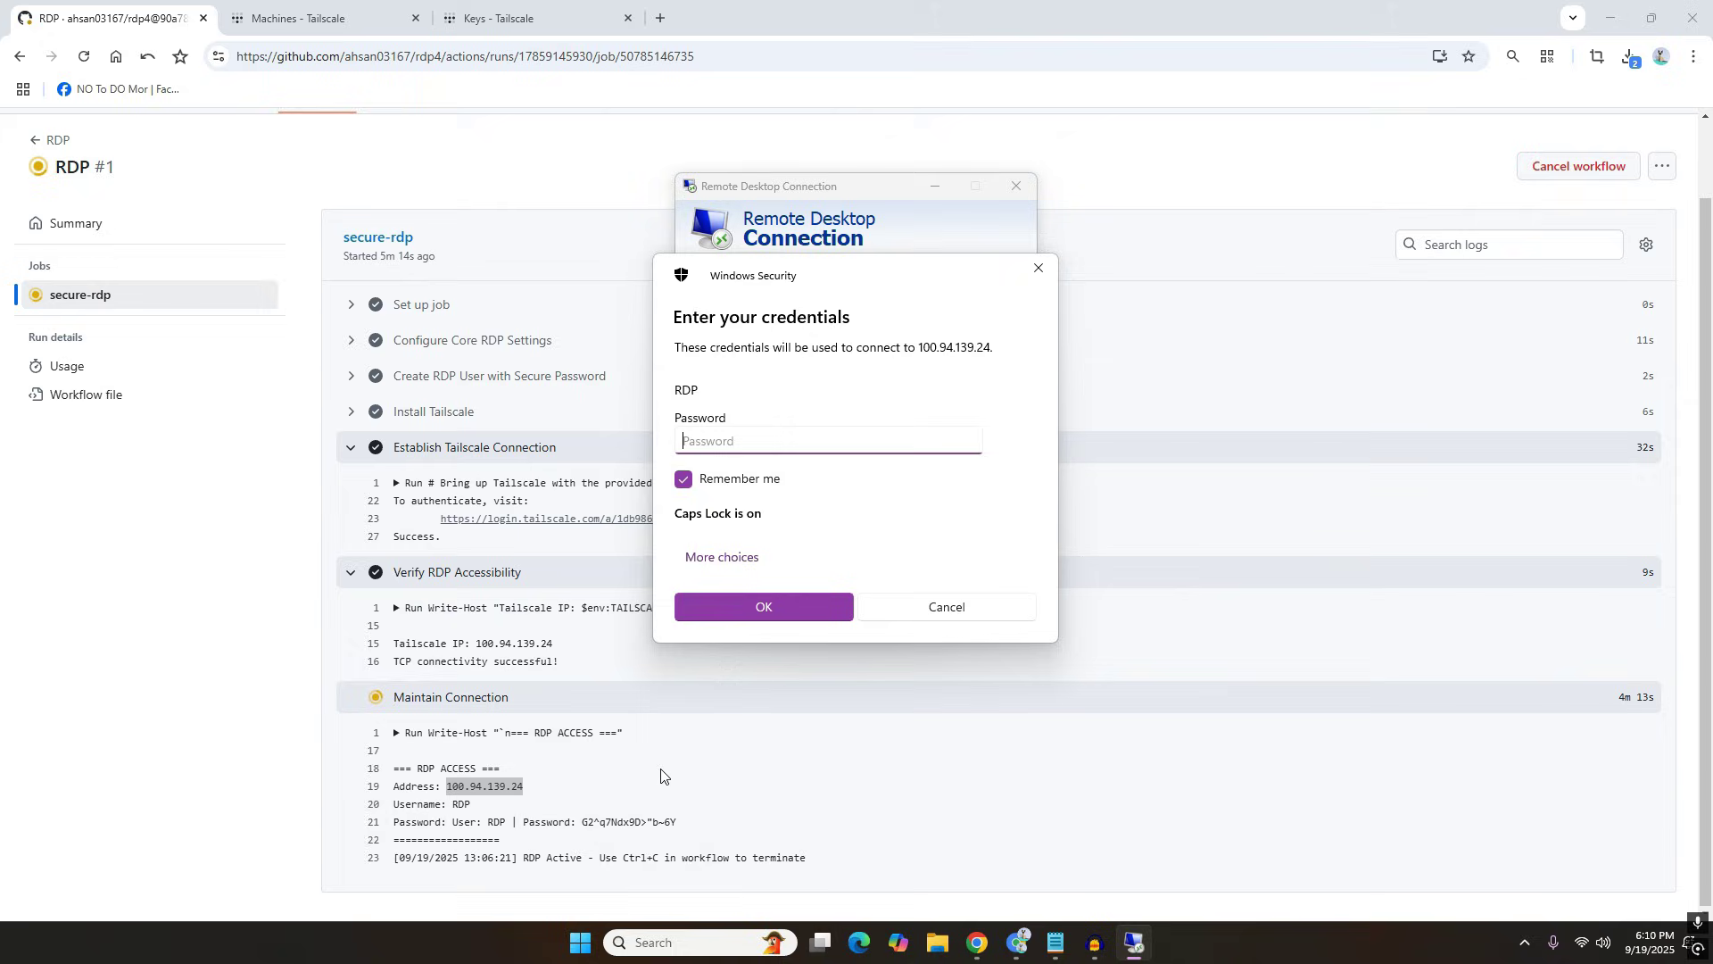
Copy the RDP password from the job log, paste it into the credentials password field, and sign in to the remote computer.
{"action": "left_click", "coordinate": [584, 823]}
{"action": "left_click_drag", "start_coordinate": [584, 822], "coordinate": [684, 822]}
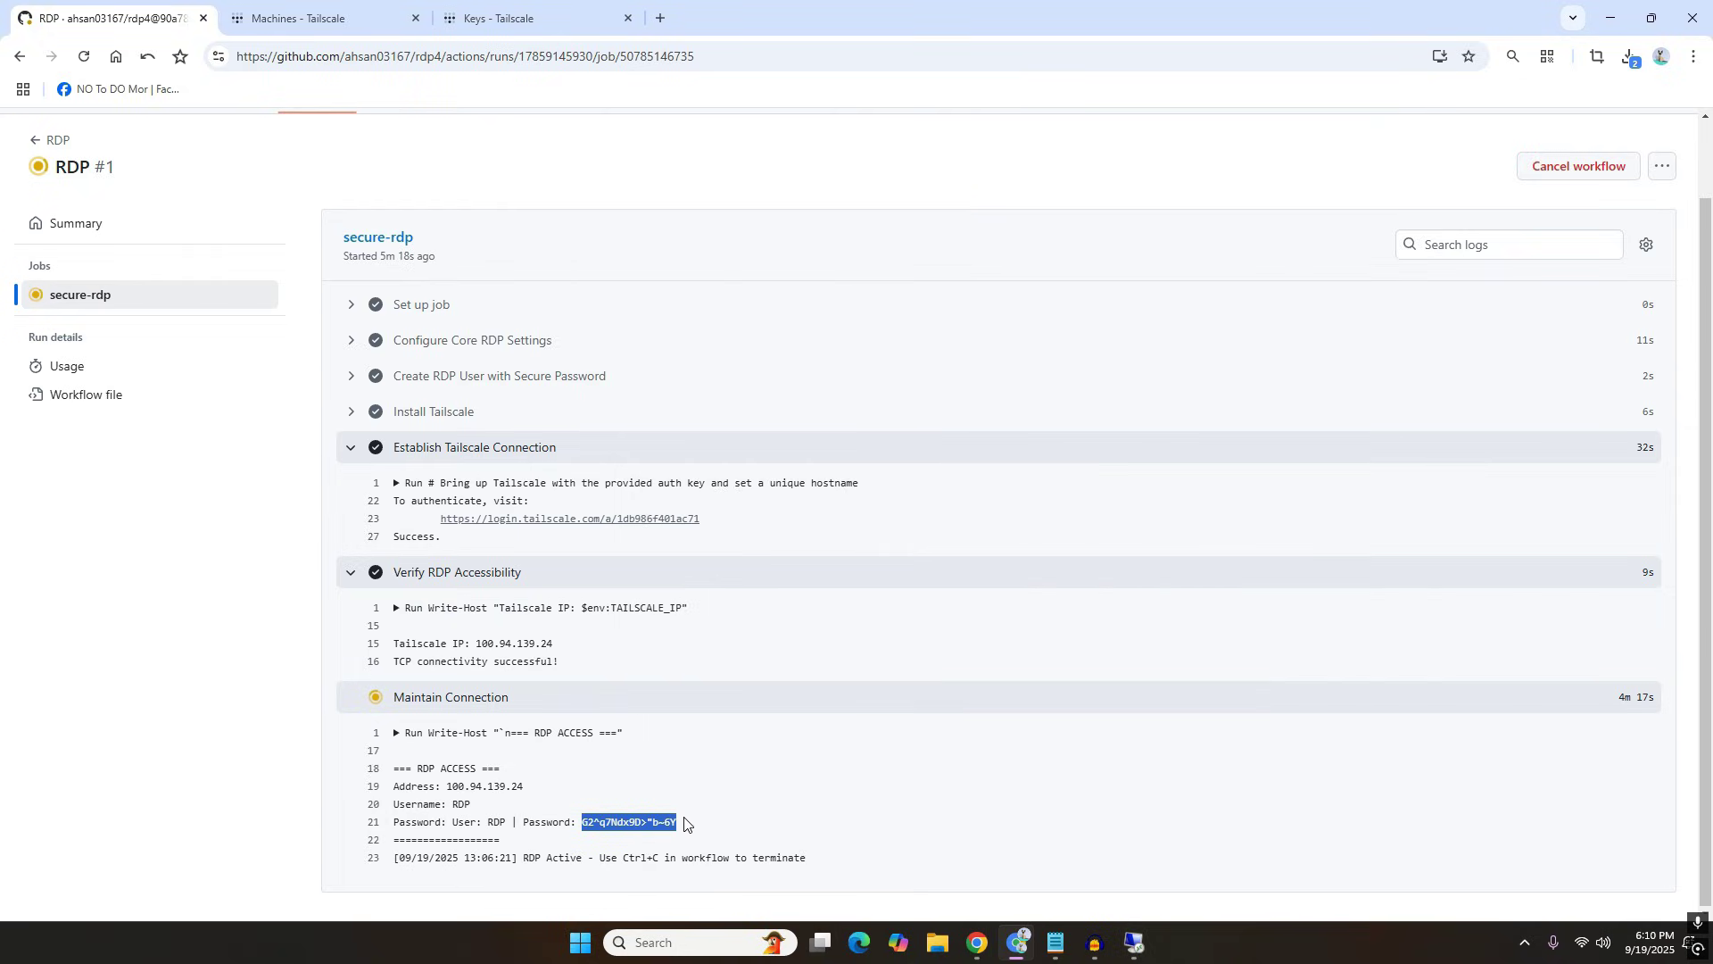
{"action": "right_click", "coordinate": [619, 813]}
{"action": "left_click", "coordinate": [651, 594]}
{"action": "left_click", "coordinate": [1111, 903]}
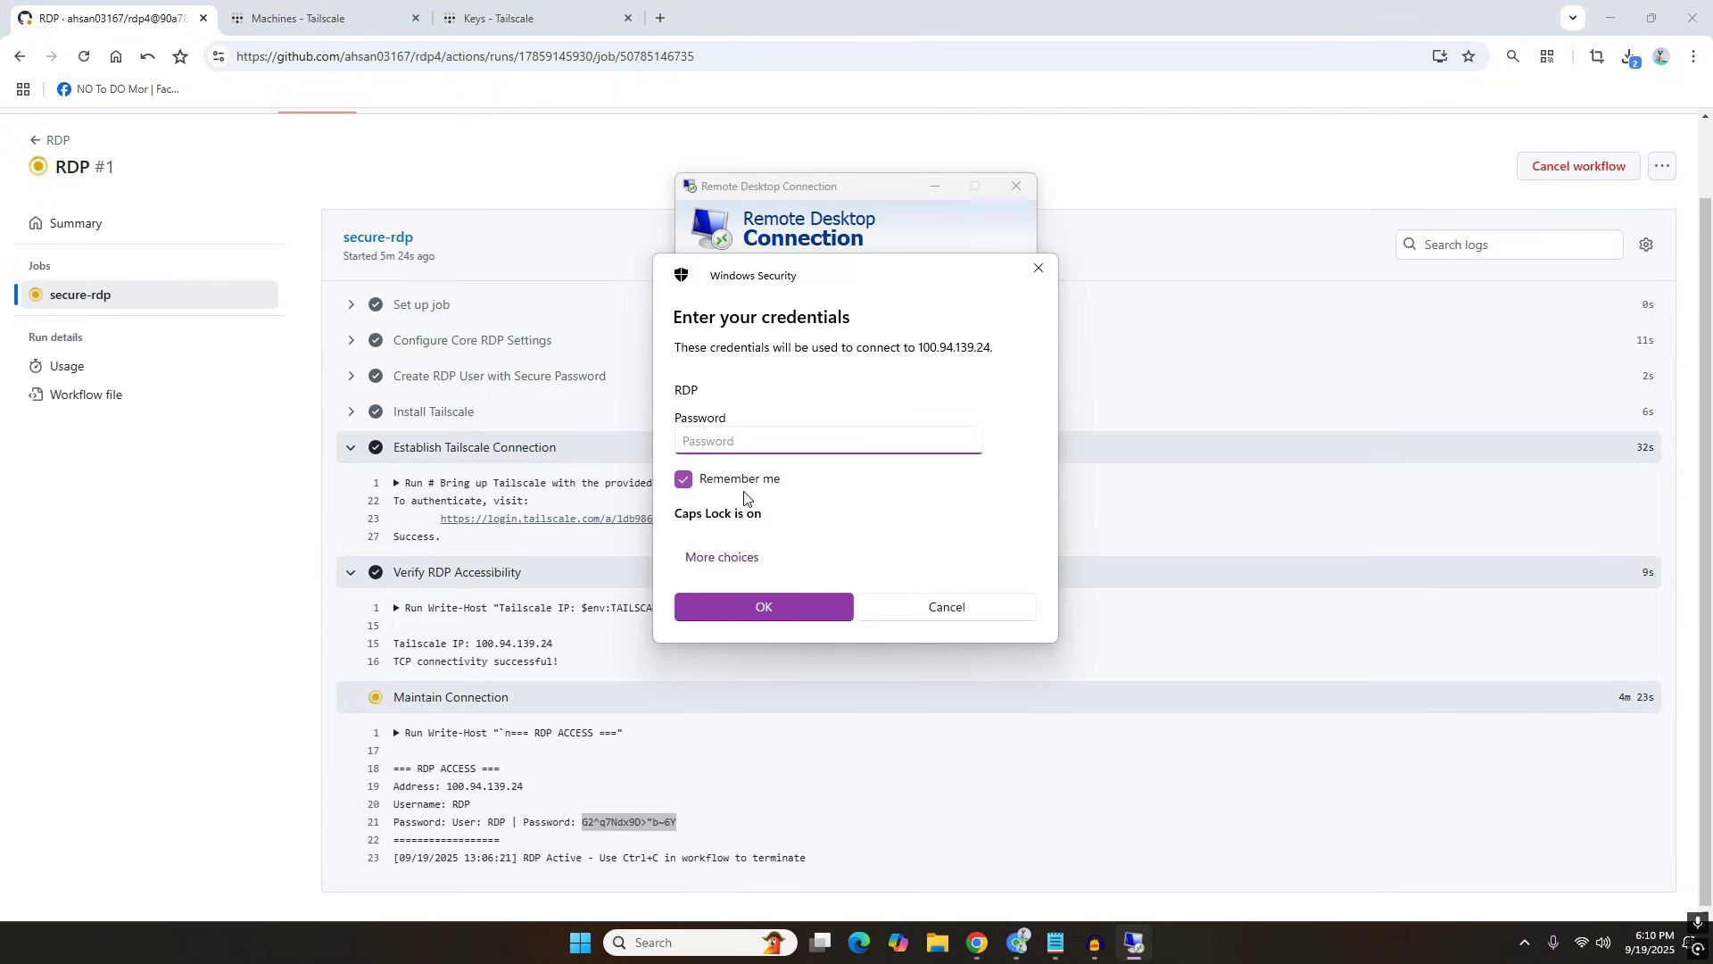
{"action": "key", "text": "ctrl+v"}
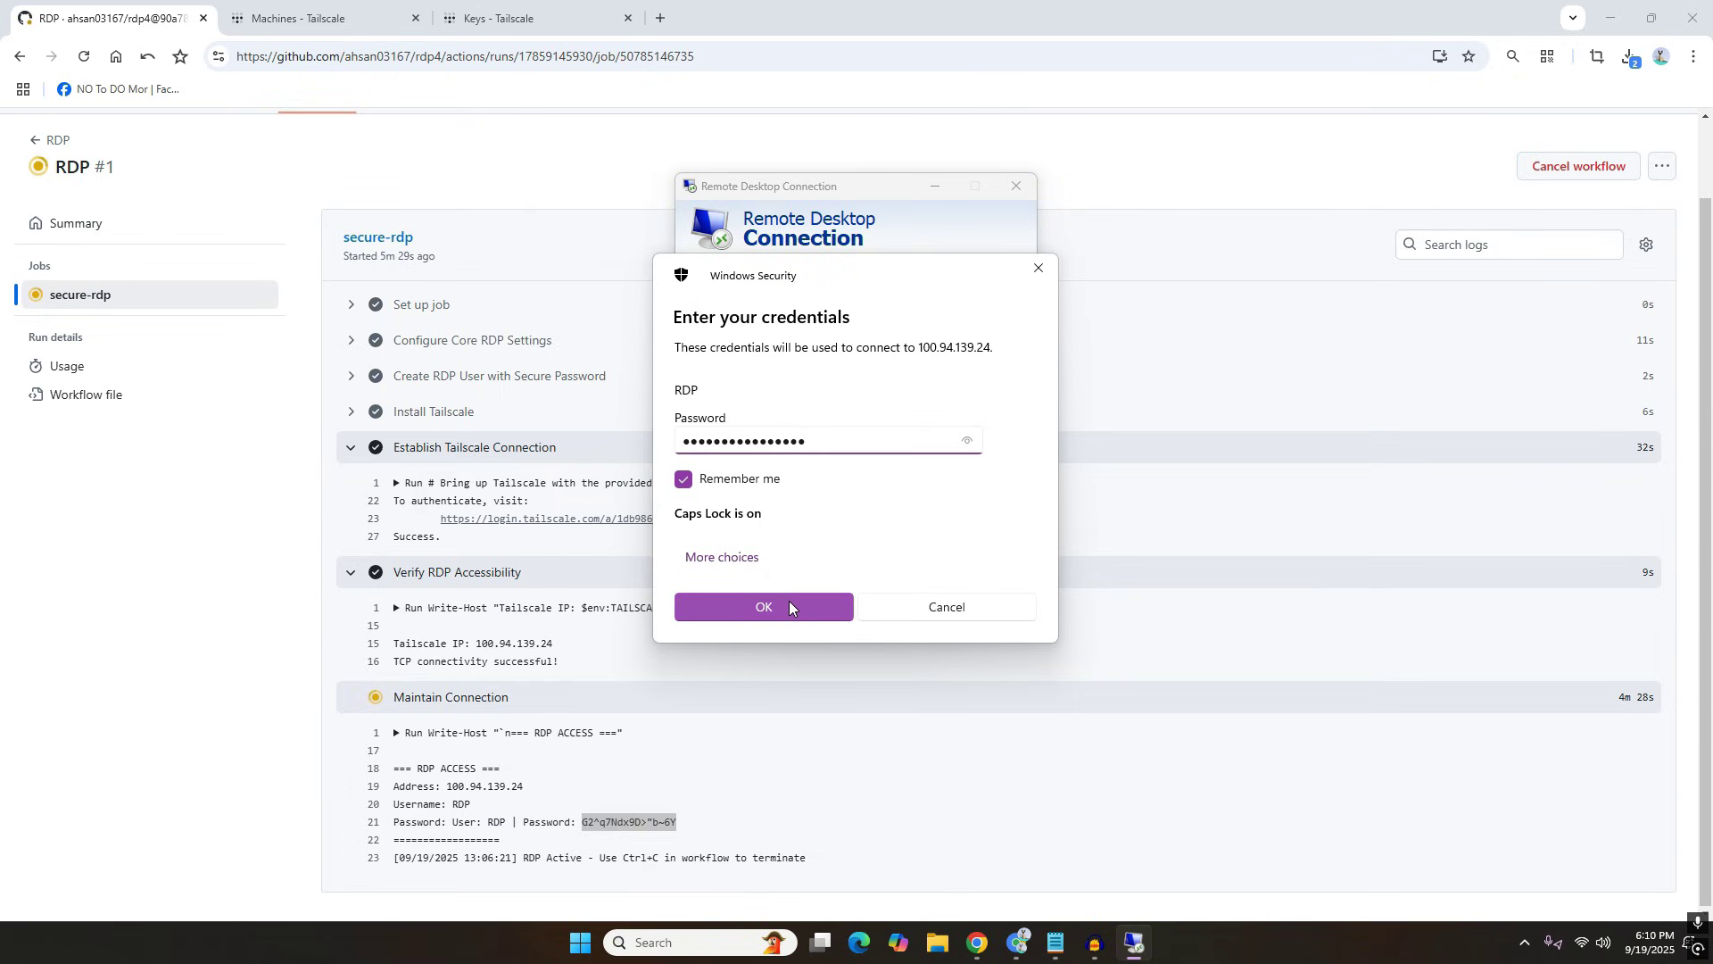
{"action": "left_click_drag", "start_coordinate": [830, 279], "coordinate": [1117, 493]}
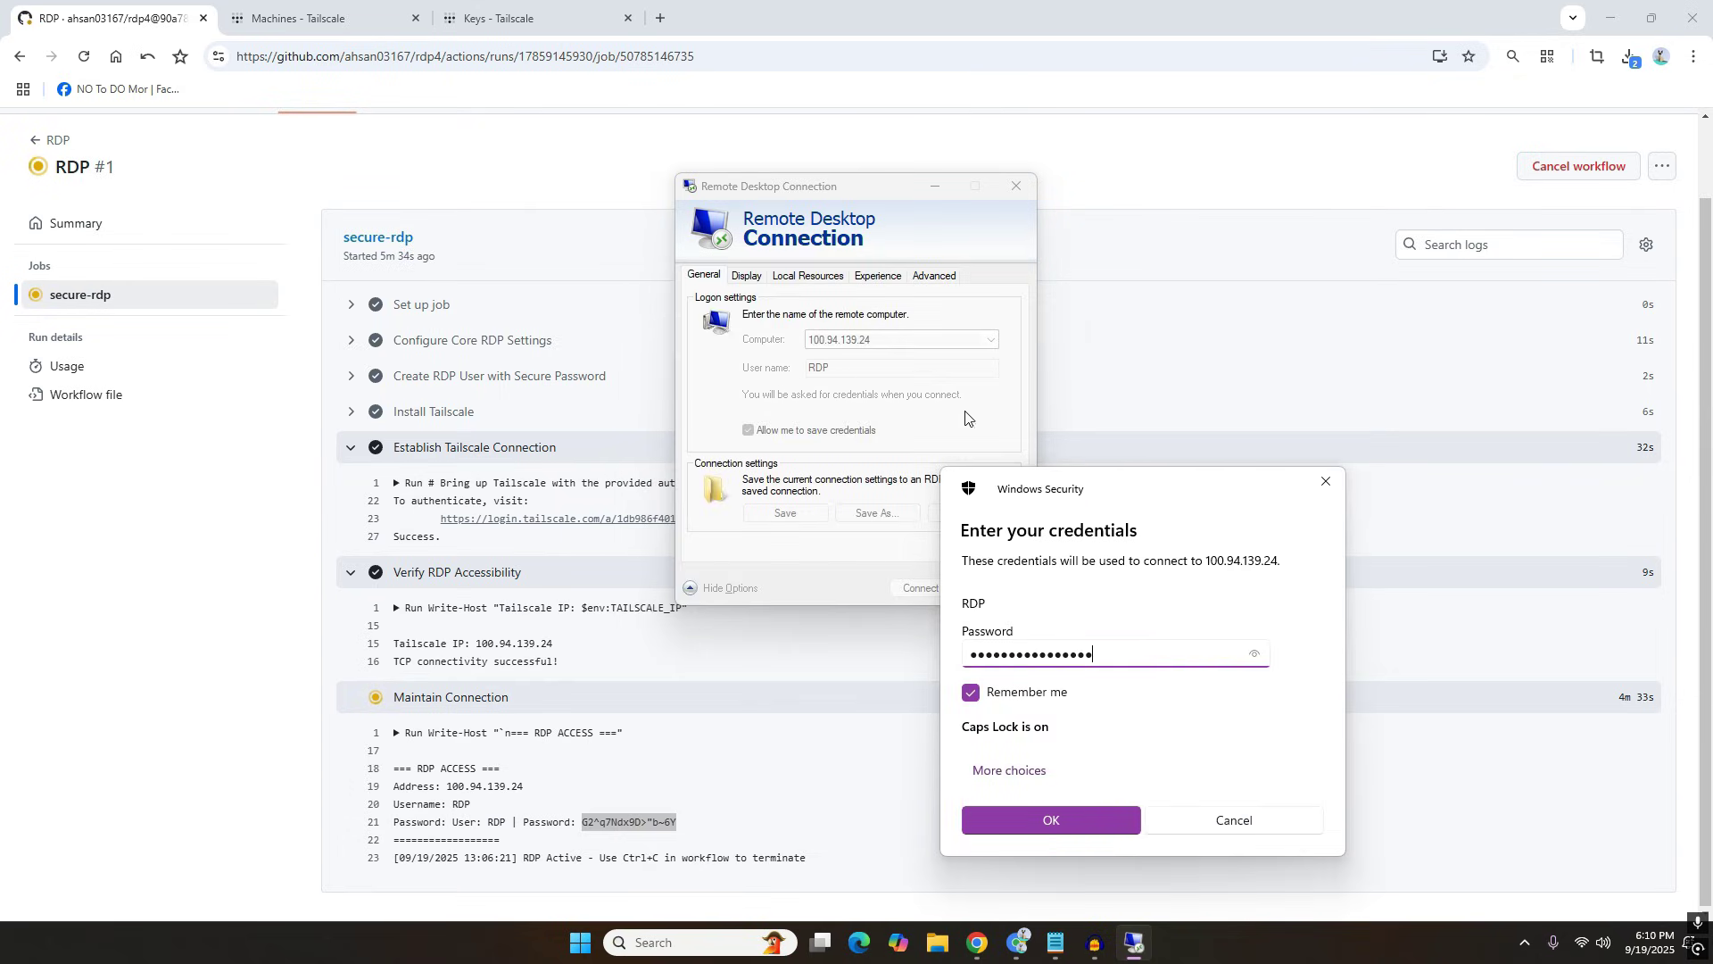
{"action": "left_click_drag", "start_coordinate": [1223, 480], "coordinate": [946, 193]}
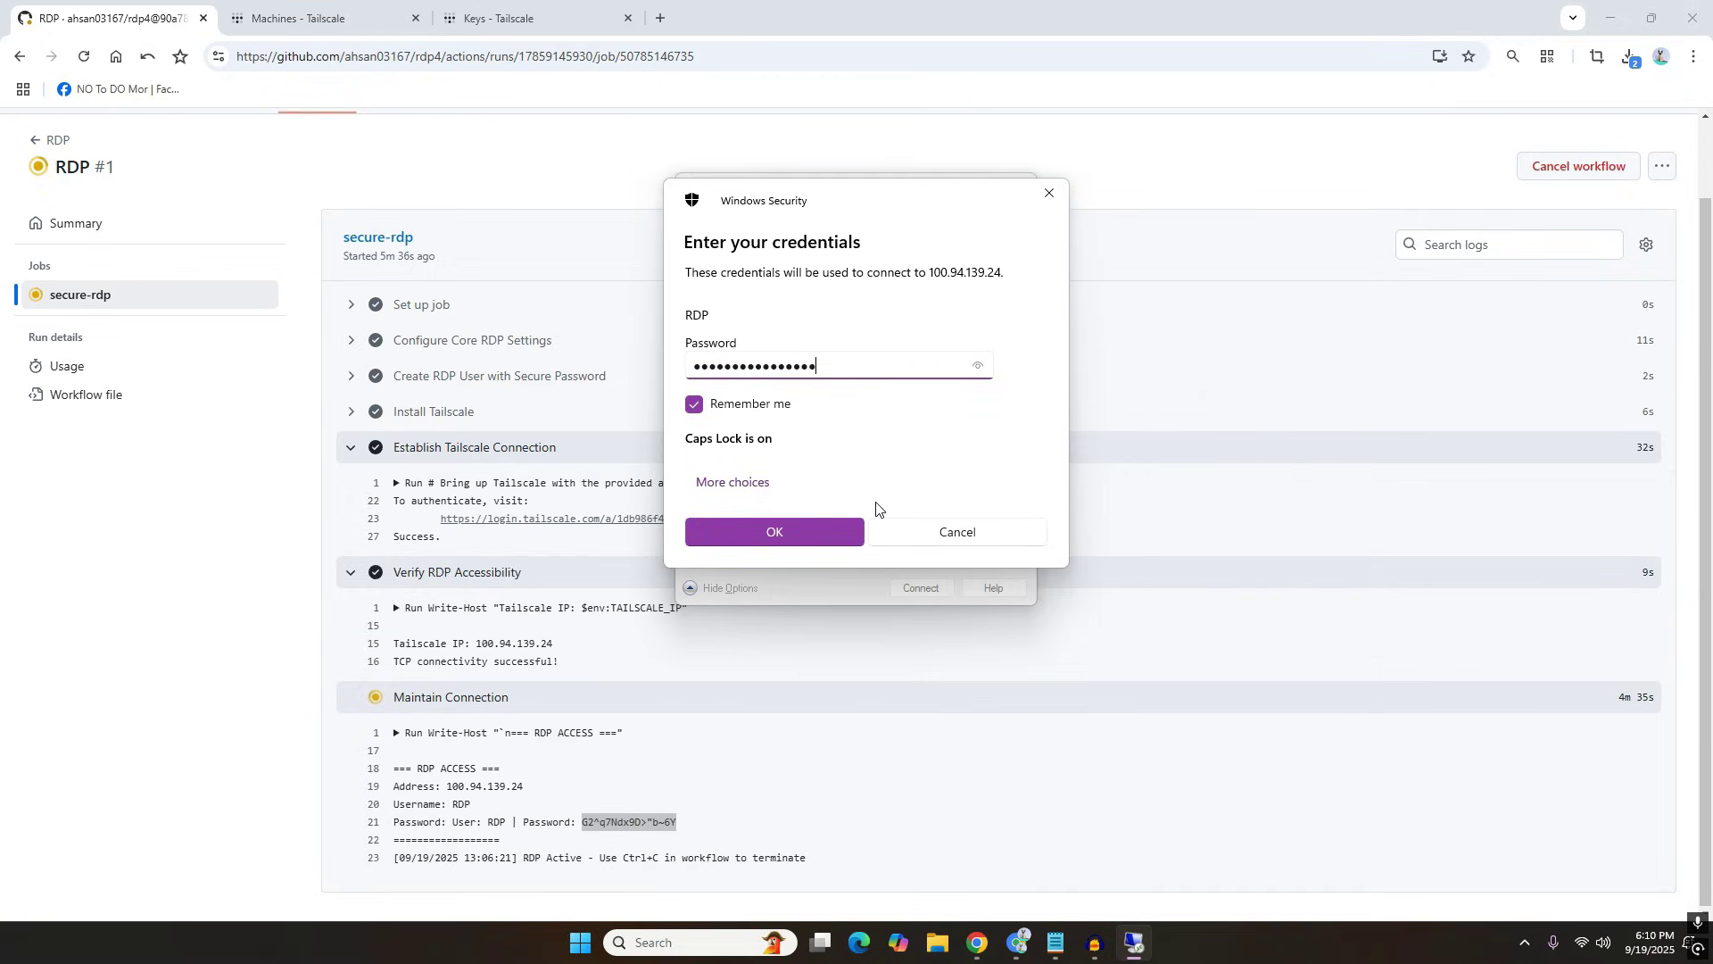
{"action": "left_click", "coordinate": [812, 517]}
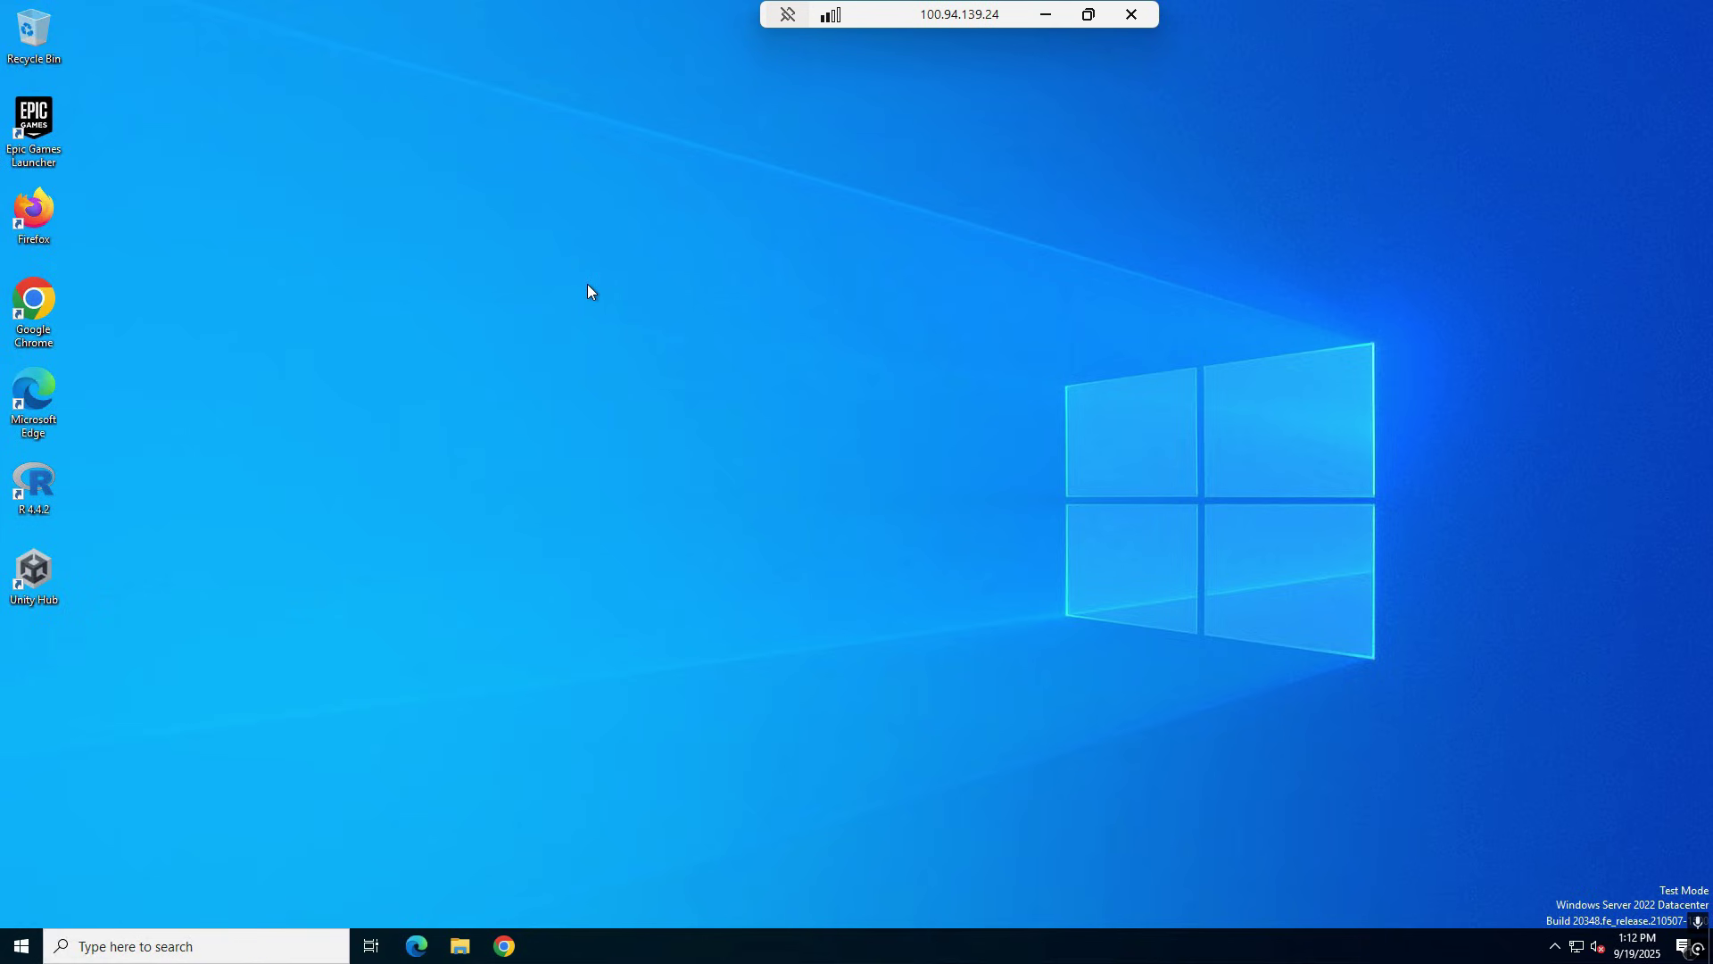
Examine the remote server's drives under This PC and open its system properties to view the device specifications.
{"action": "left_click", "coordinate": [461, 948]}
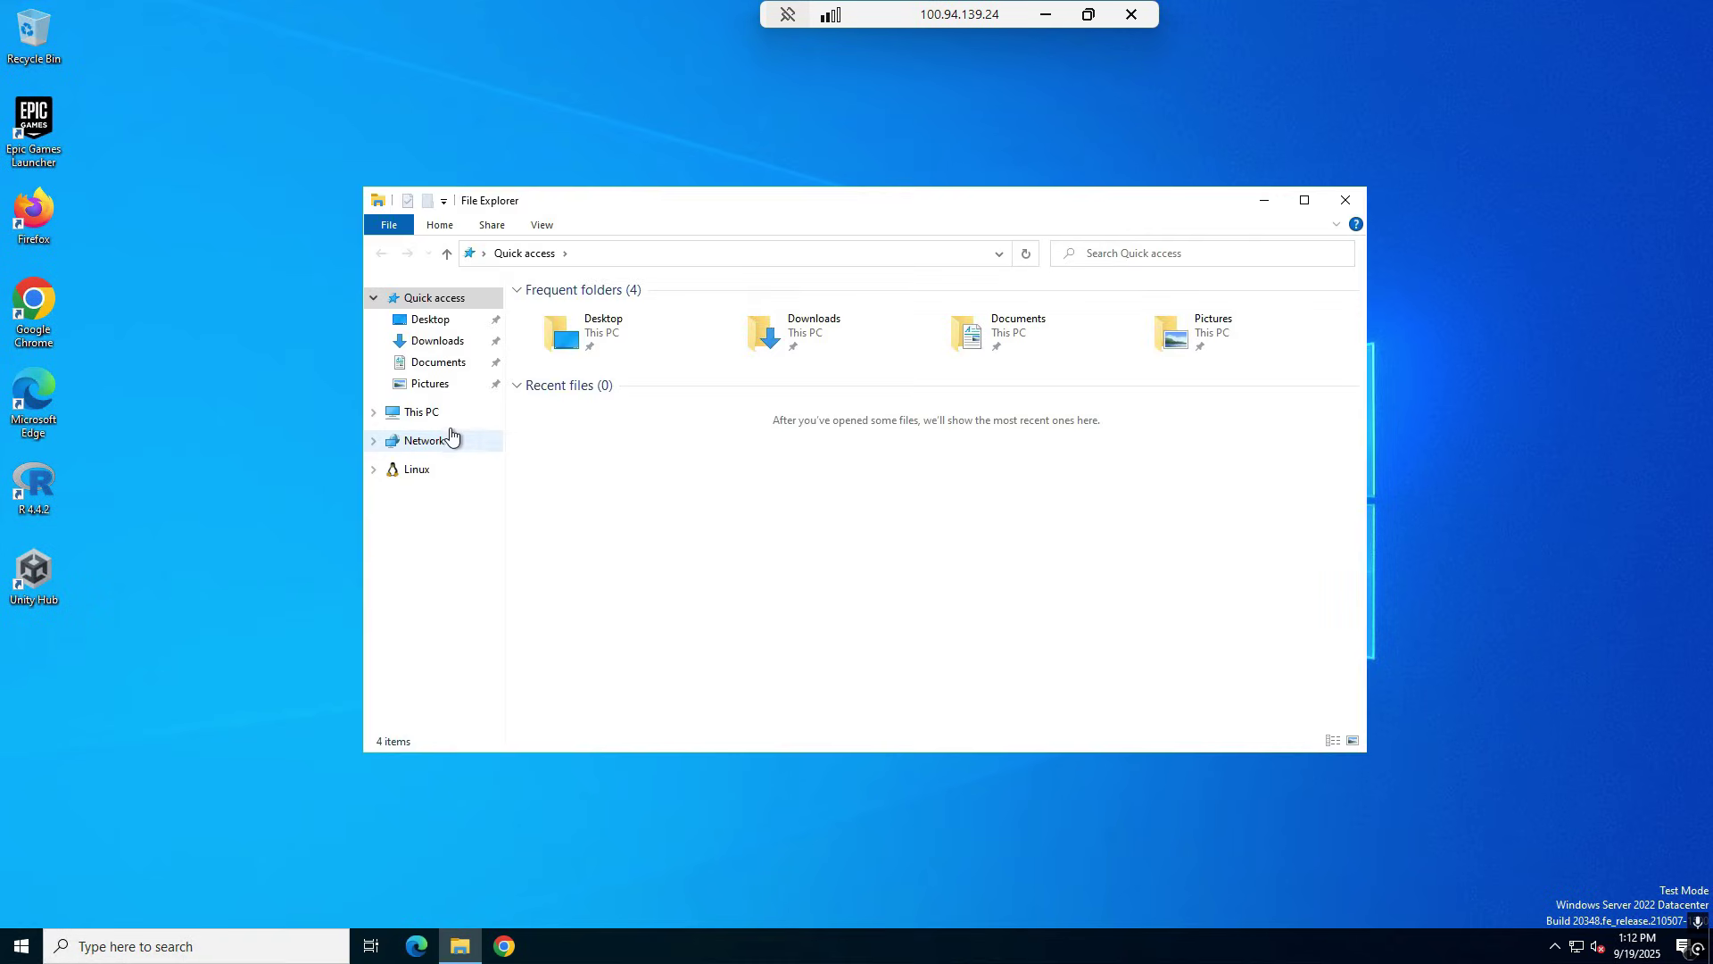
{"action": "left_click", "coordinate": [436, 415]}
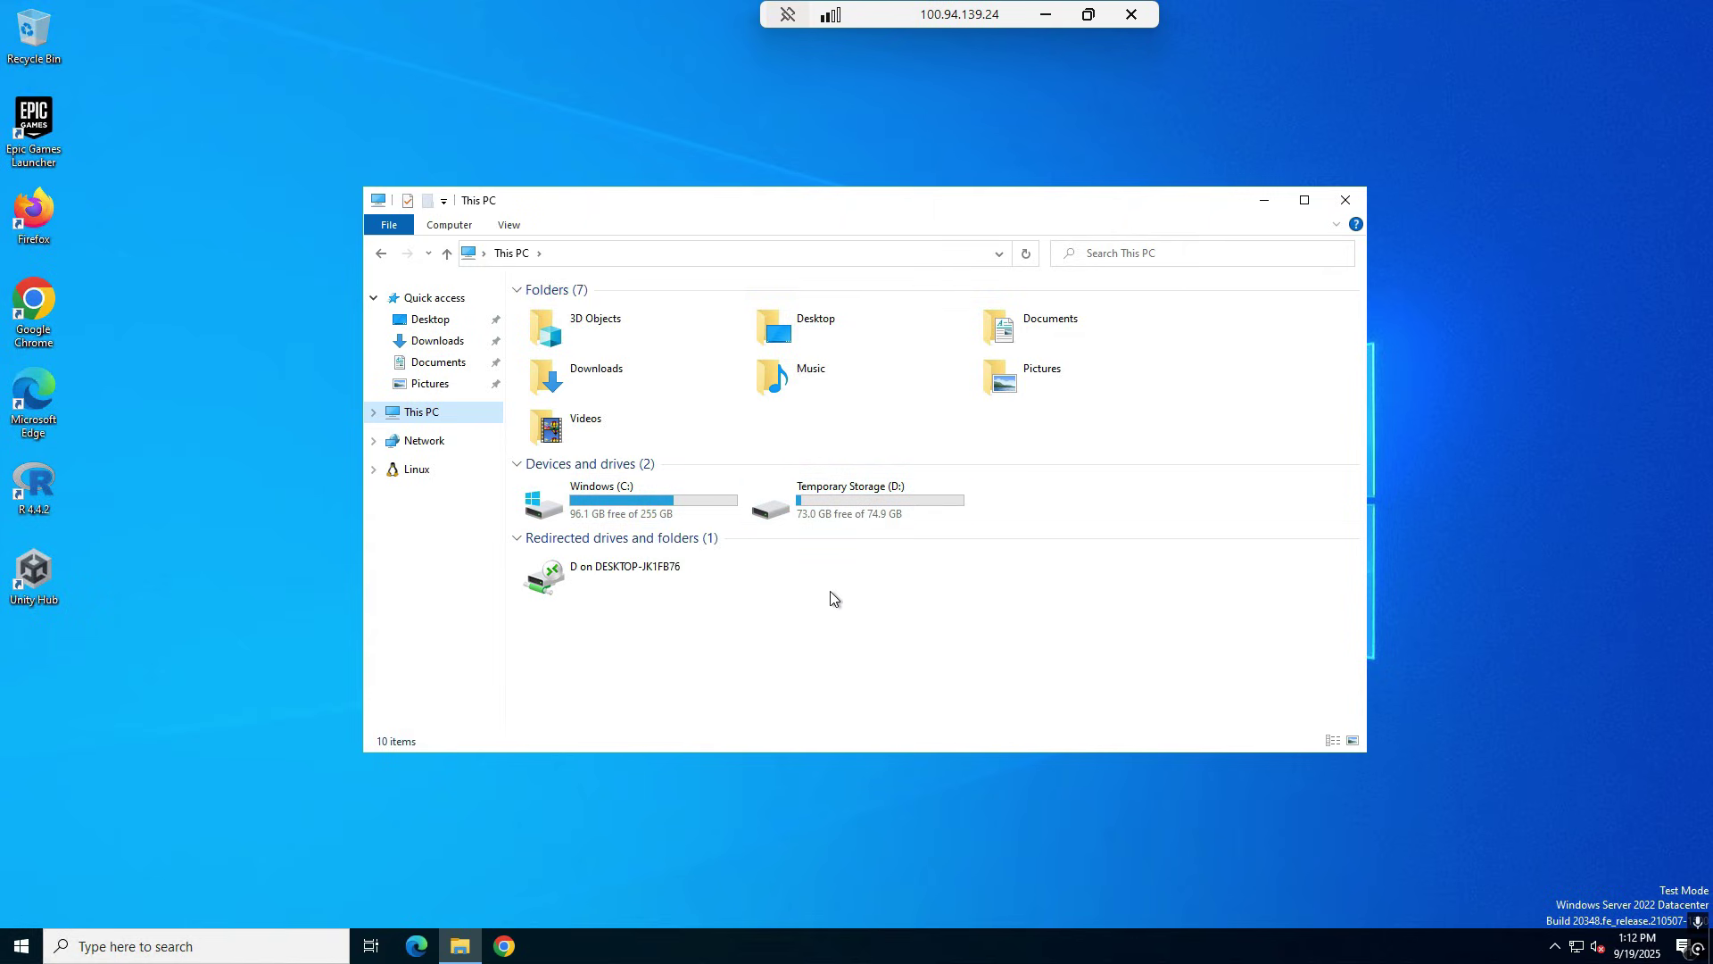
{"action": "right_click", "coordinate": [429, 419]}
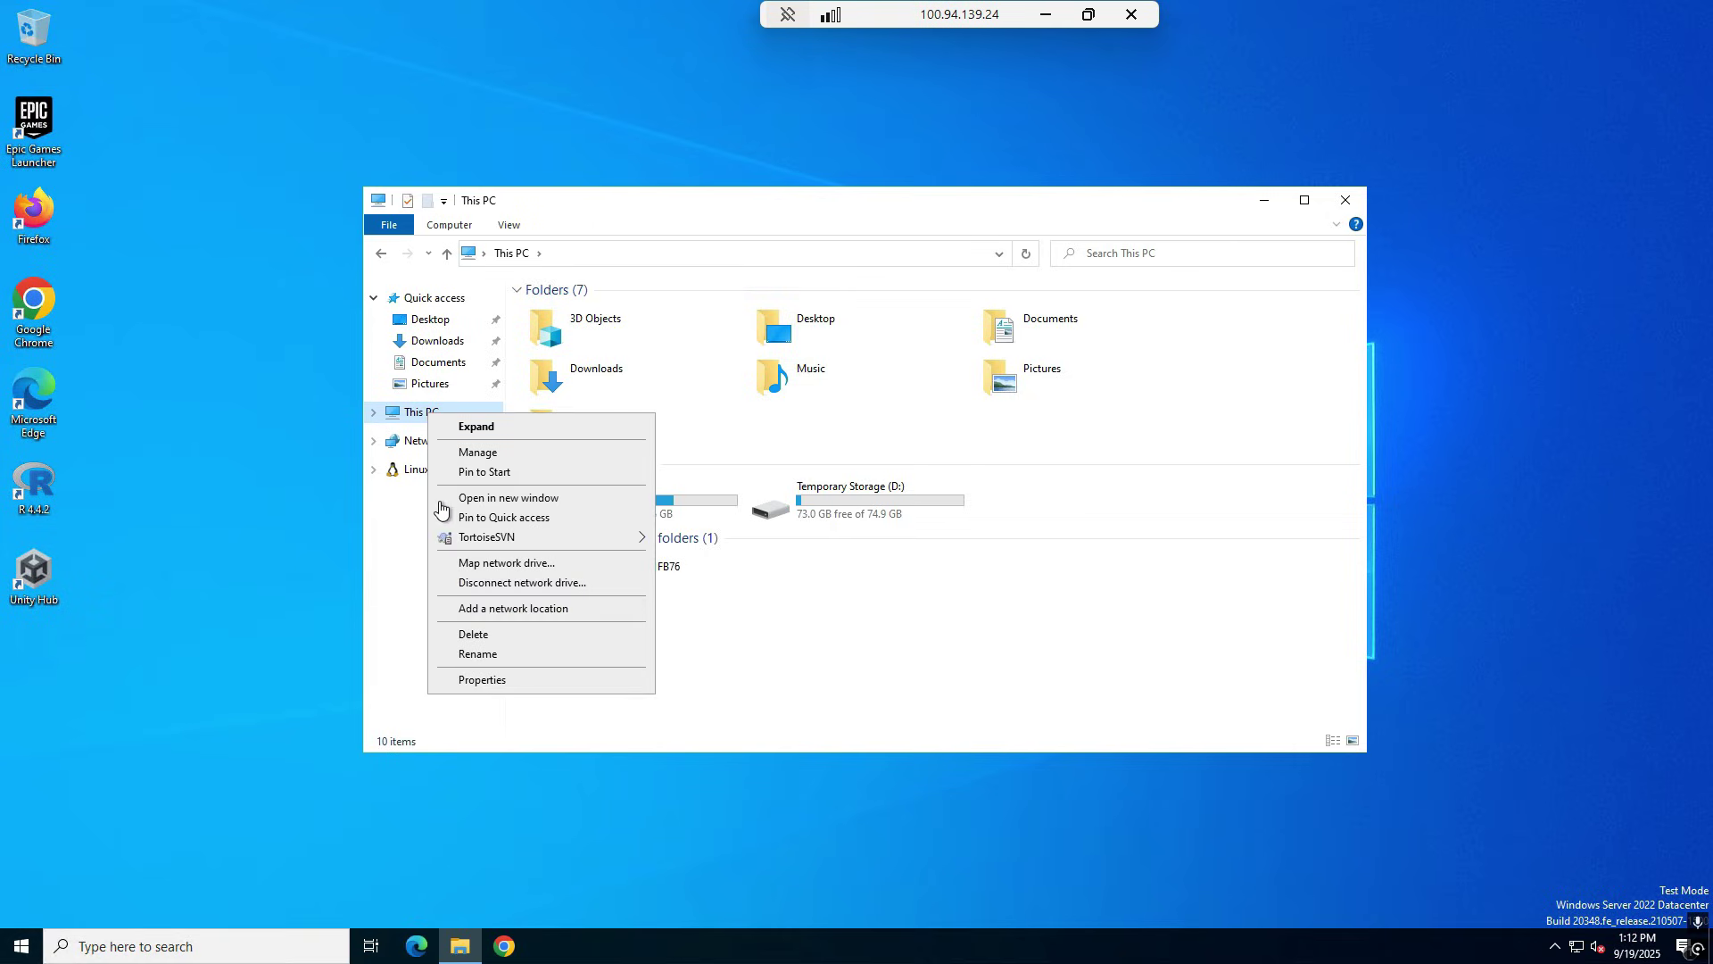
{"action": "left_click", "coordinate": [531, 684]}
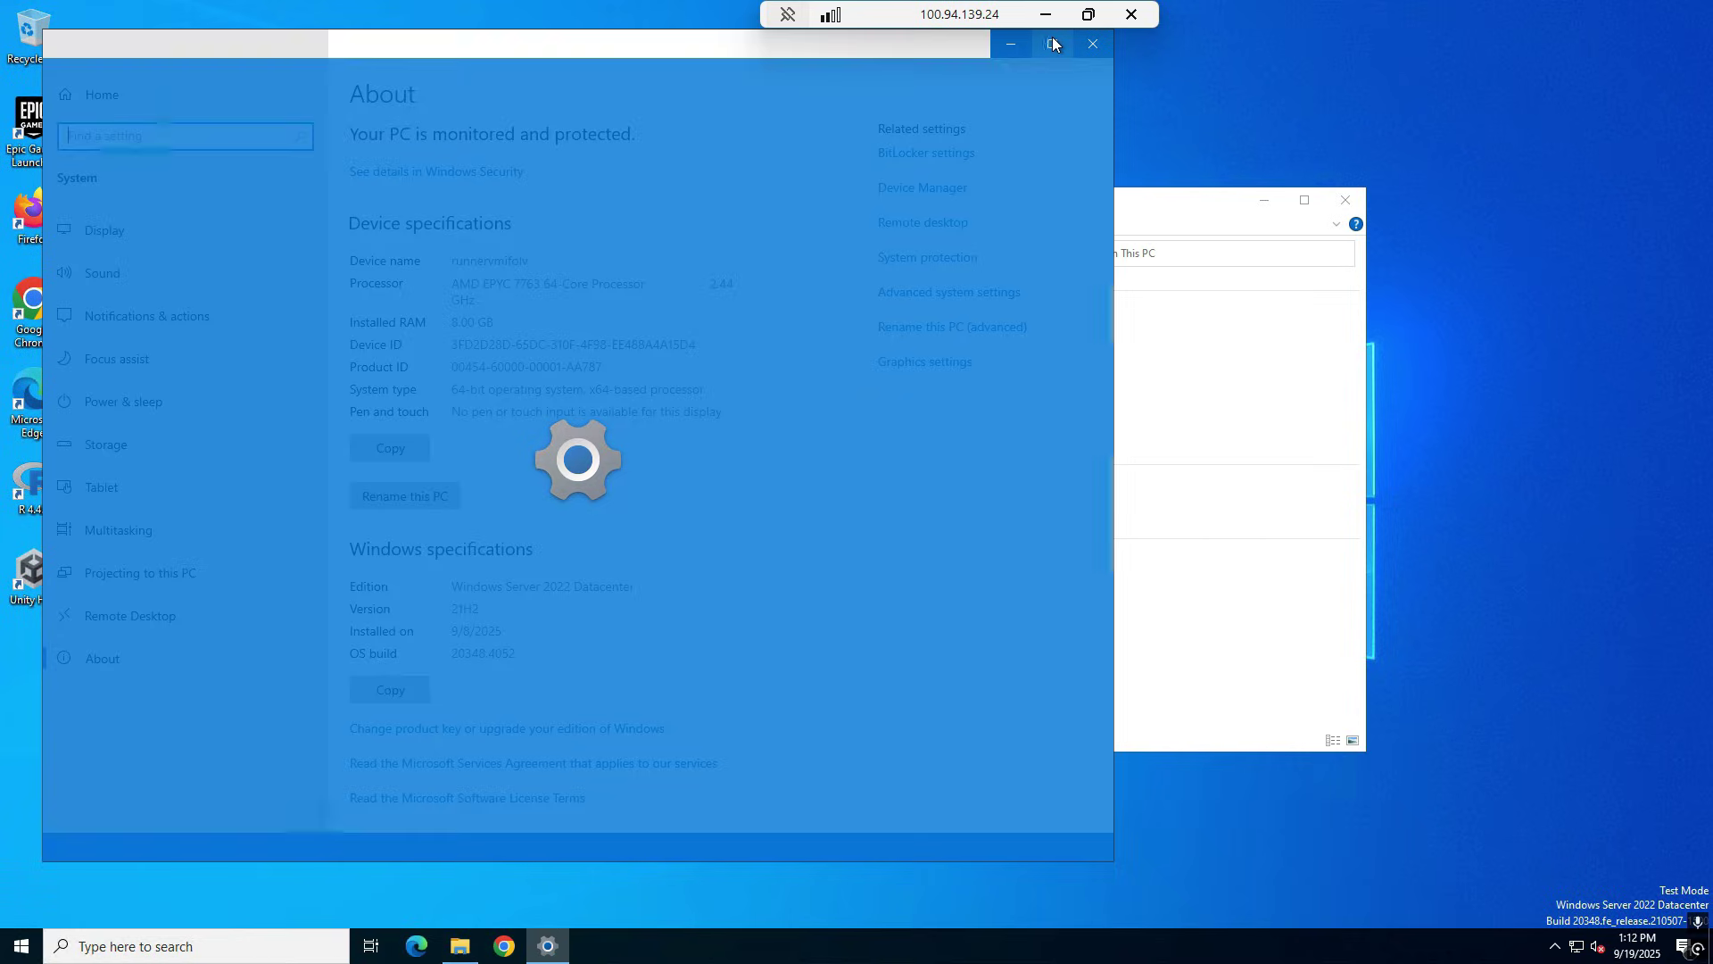
Maximize the About window to read the device and Windows specifications, and close both Settings and This PC.
{"action": "left_click", "coordinate": [1052, 44]}
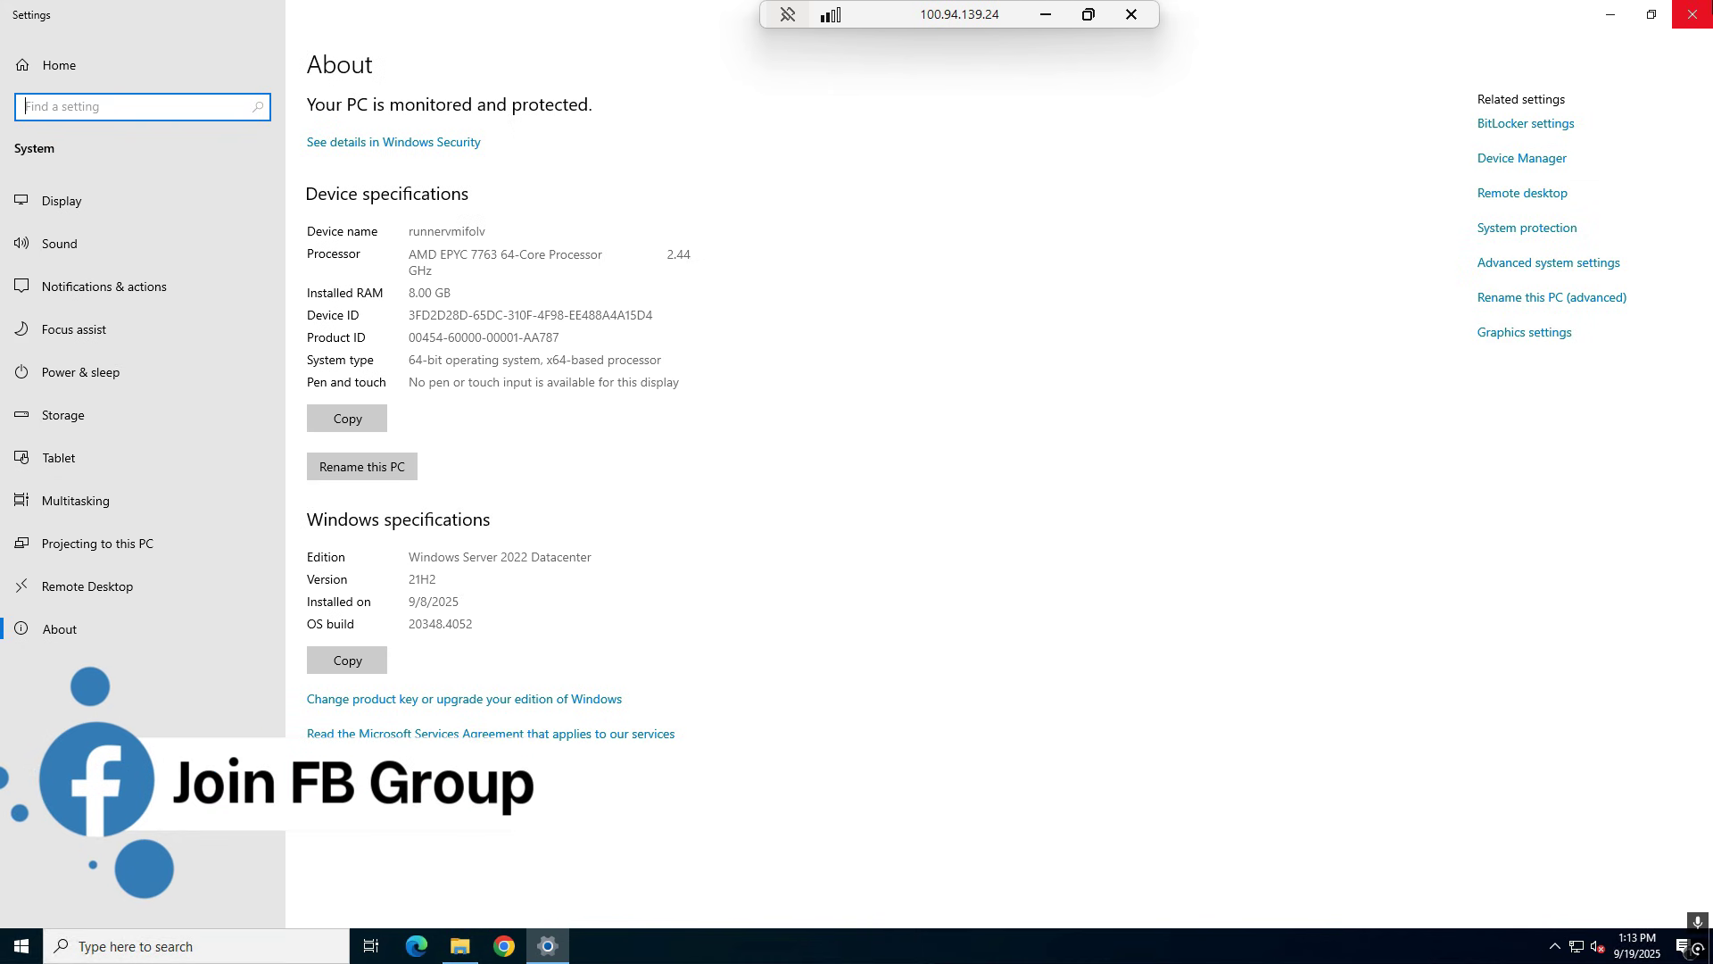
{"action": "left_click", "coordinate": [1693, 14]}
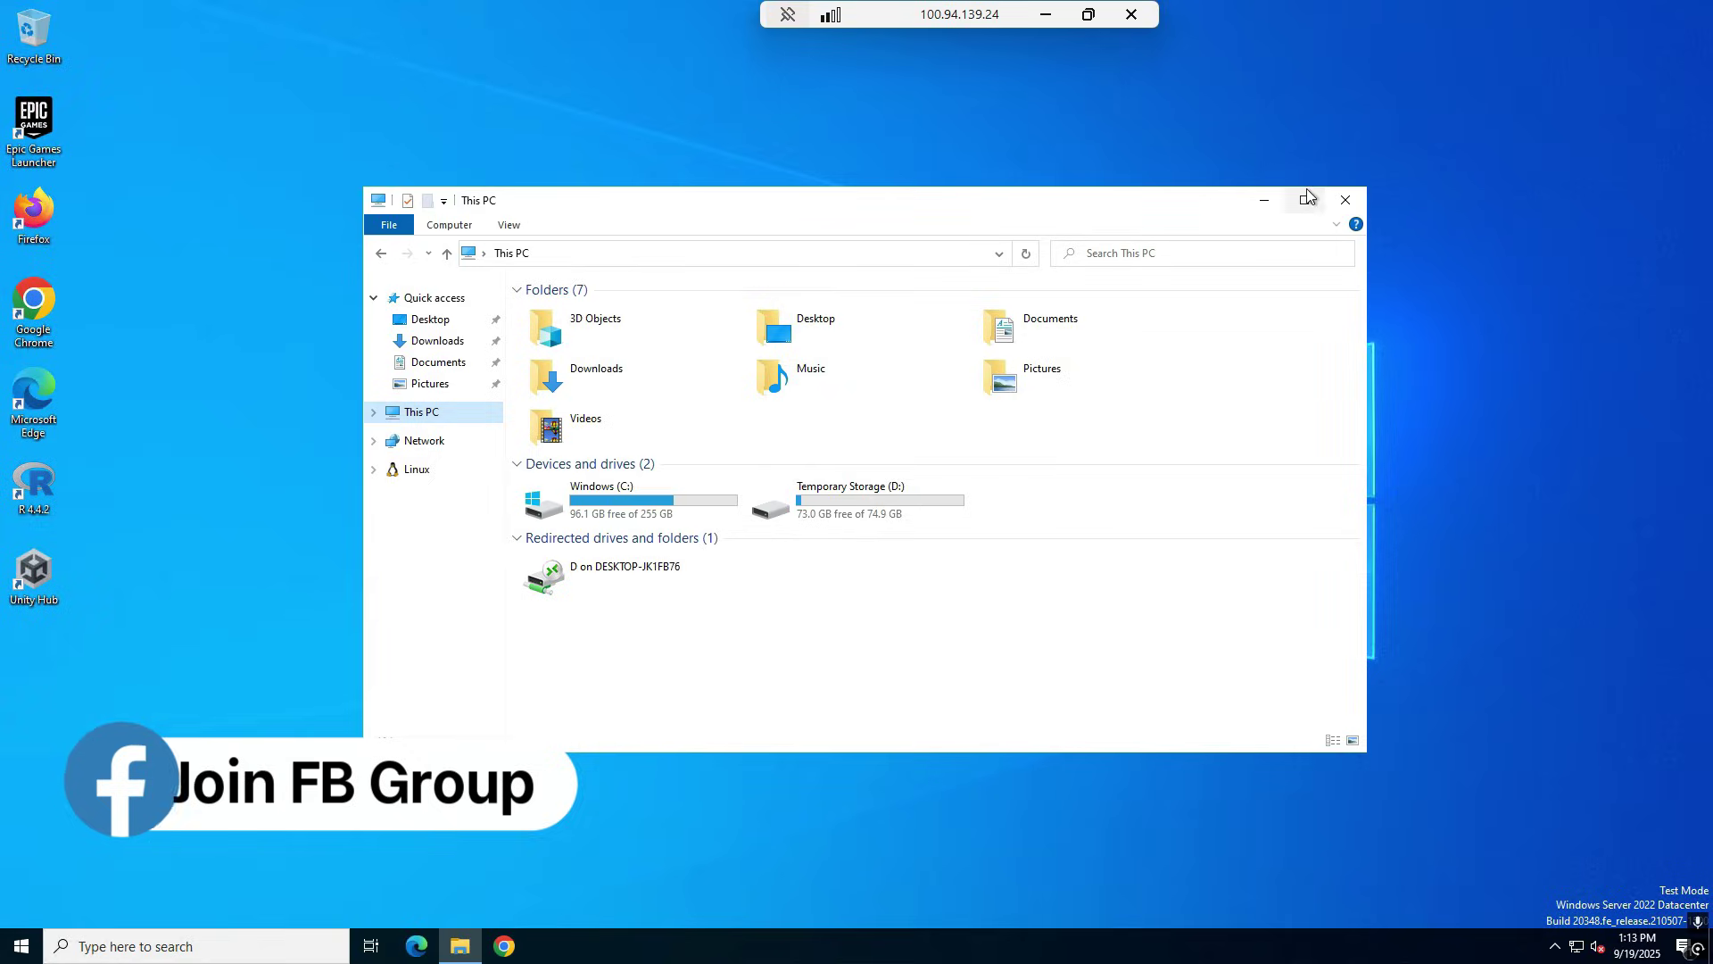
{"action": "left_click", "coordinate": [1346, 199]}
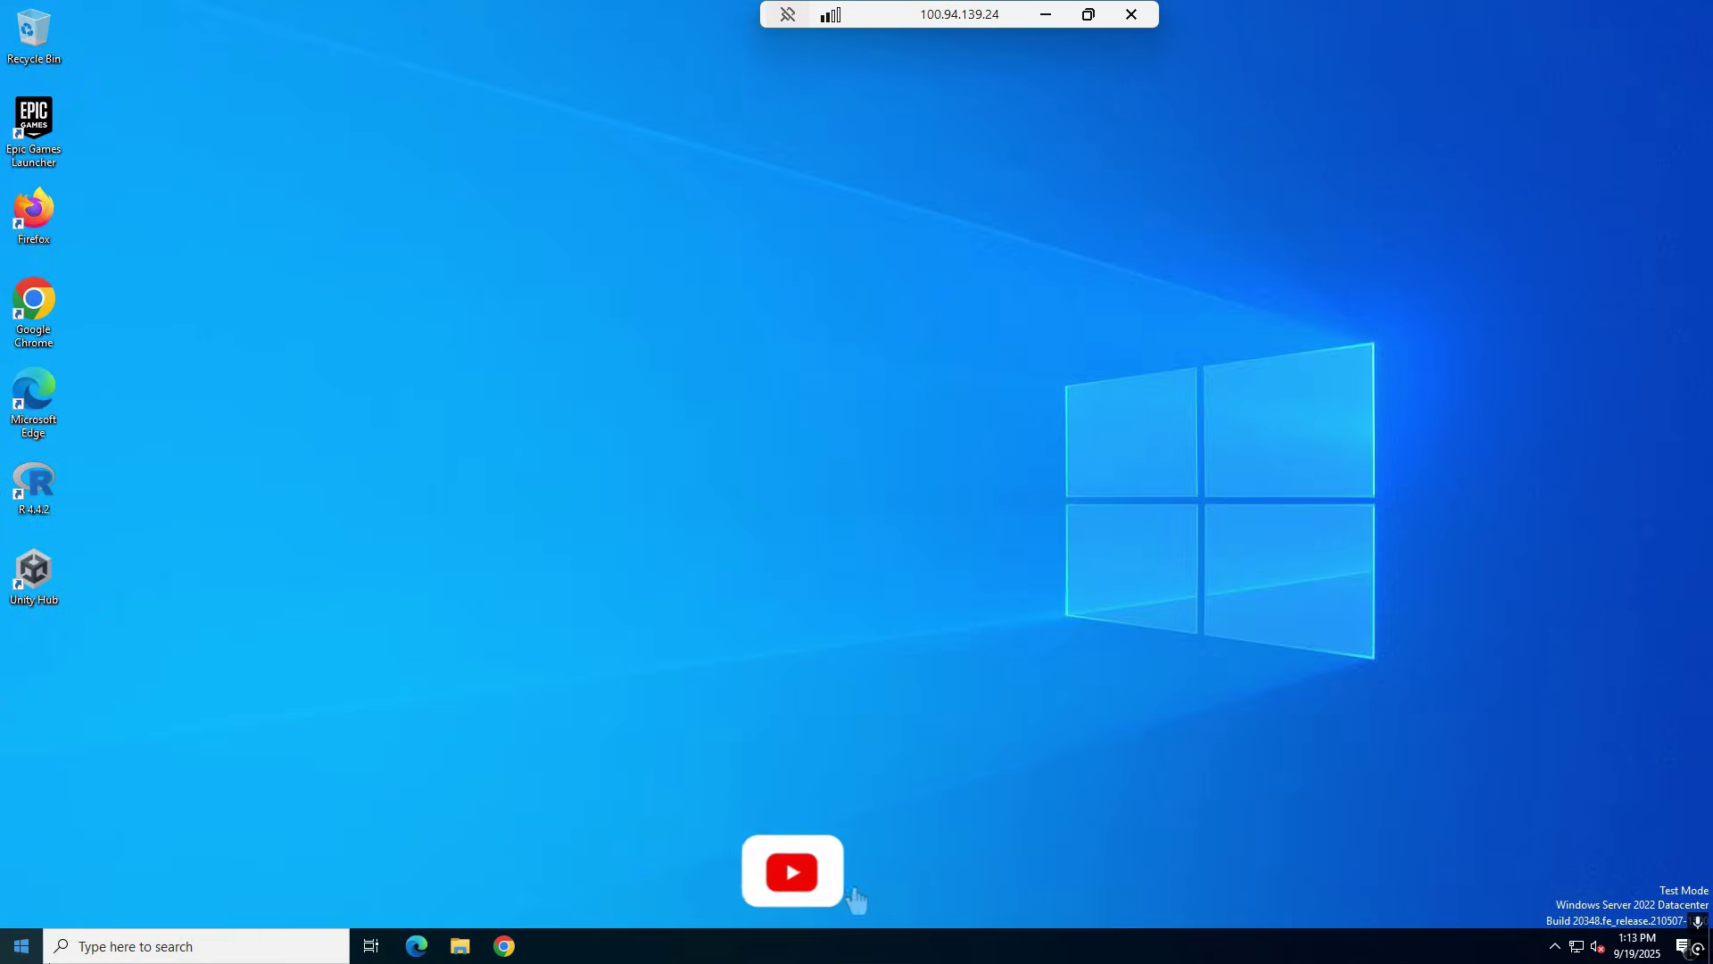
Launch Google Chrome on the remote desktop without signing in, accept the ad privacy notice, and maximize its window.
{"action": "double_click", "coordinate": [39, 335]}
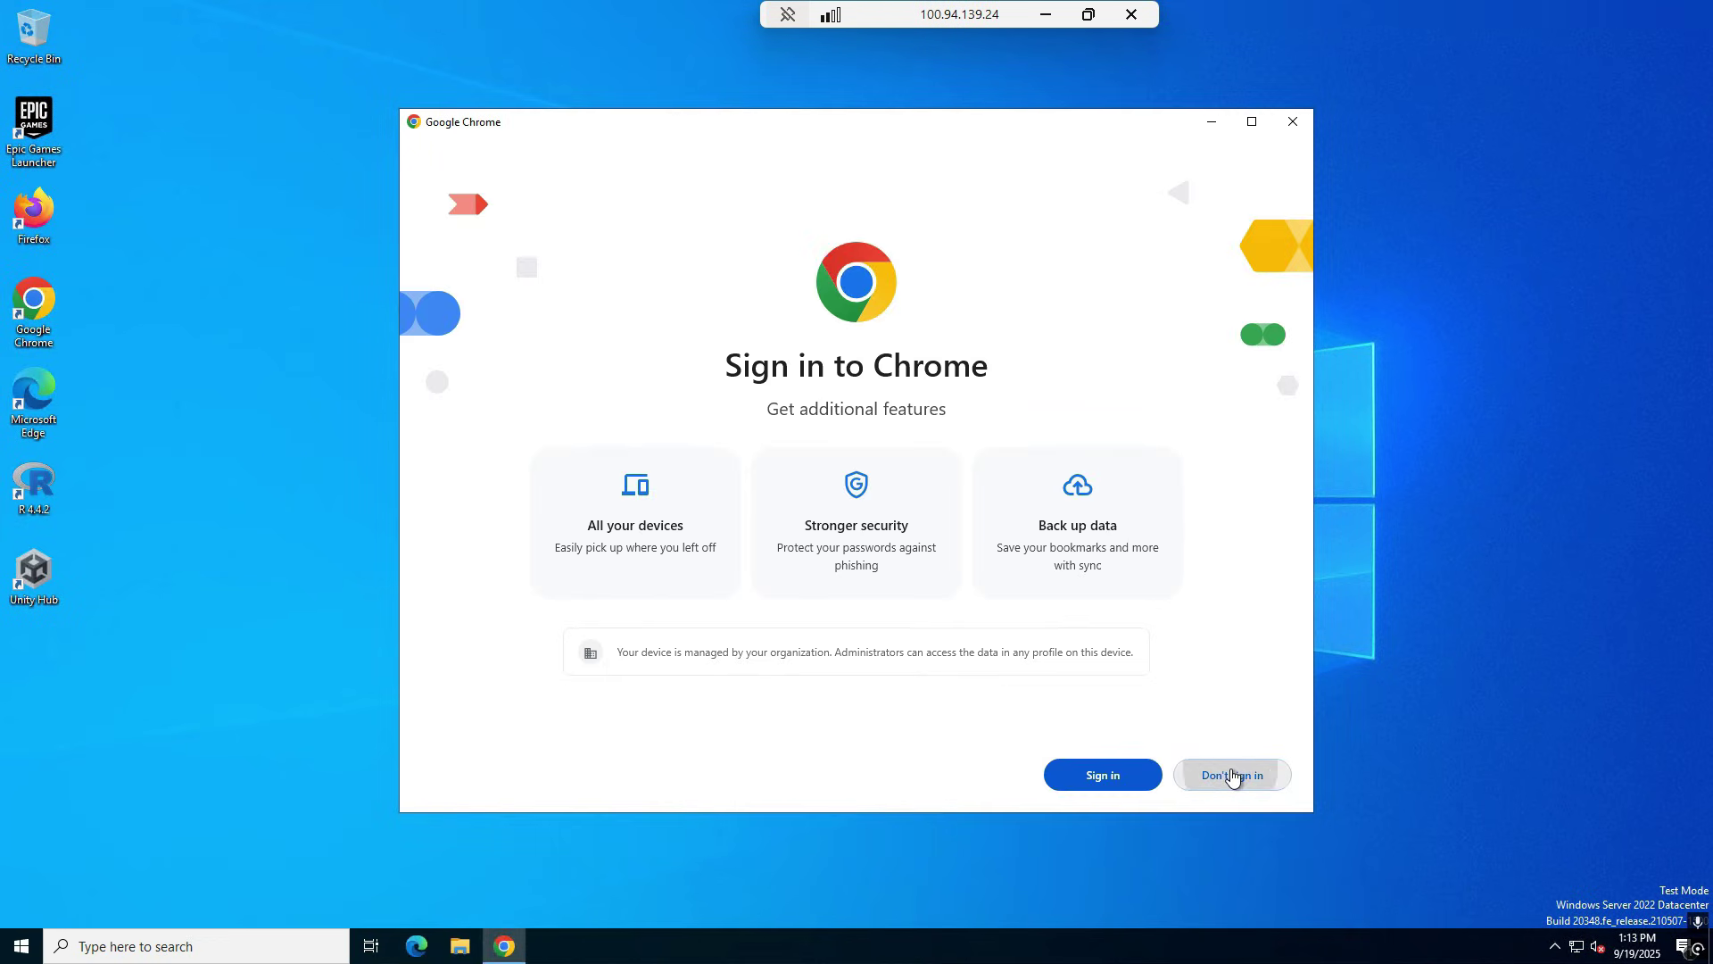
{"action": "left_click", "coordinate": [1233, 776]}
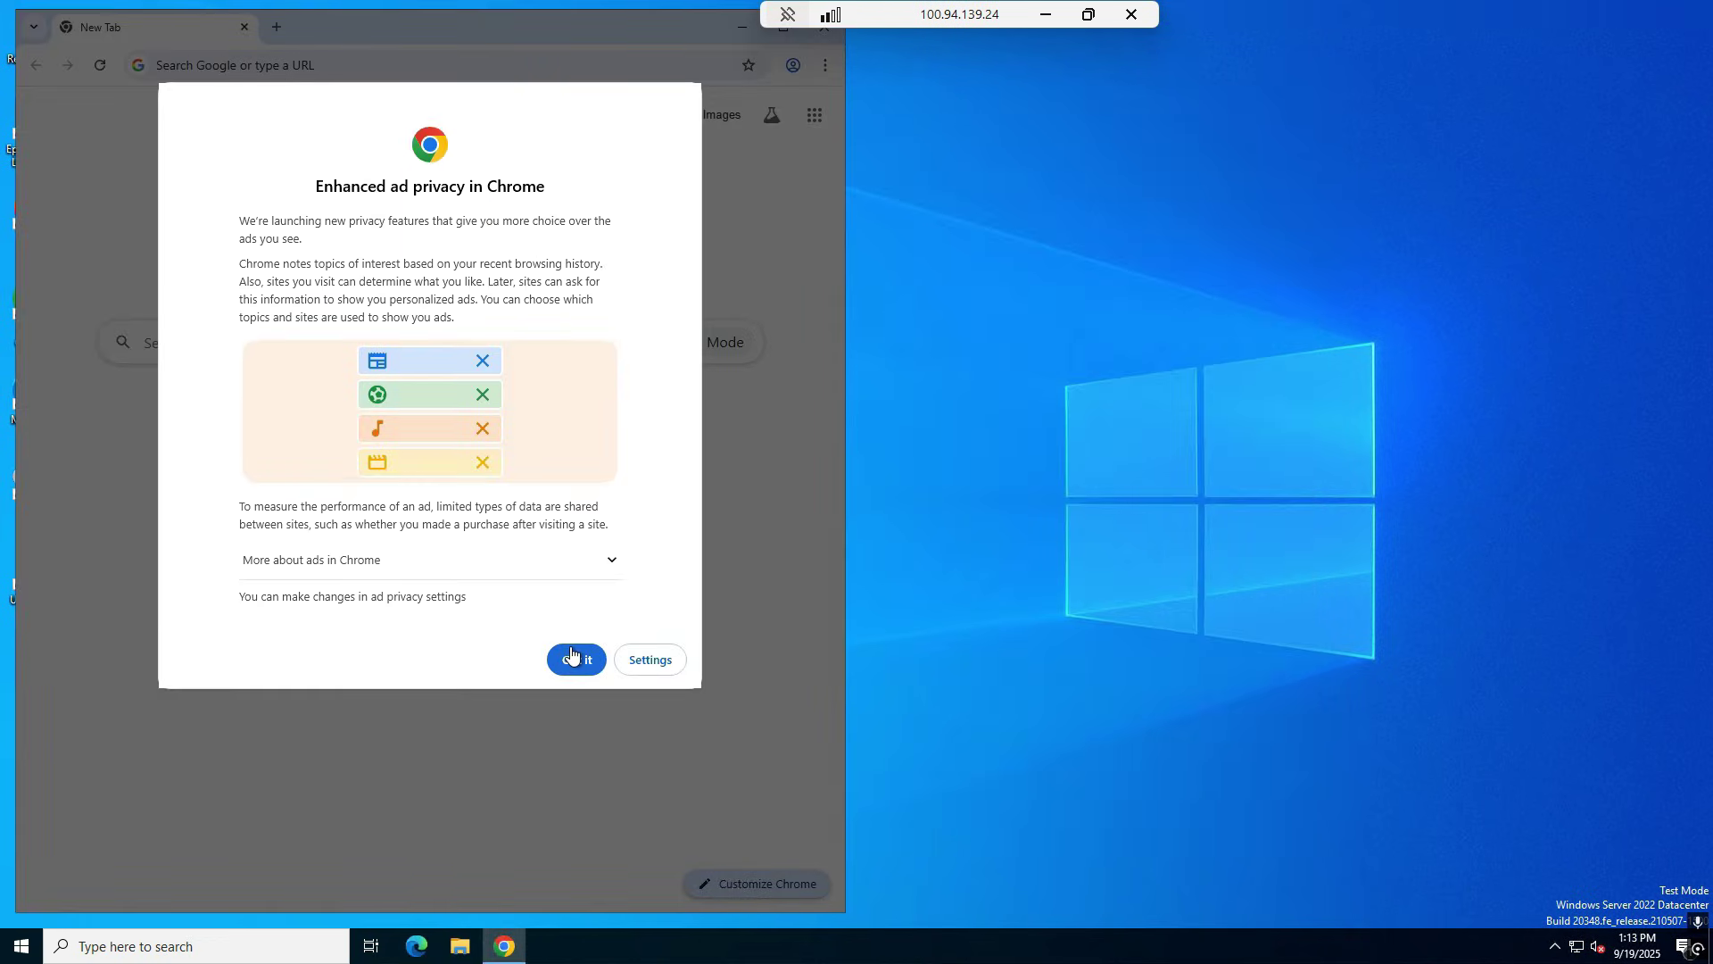
{"action": "left_click", "coordinate": [576, 660]}
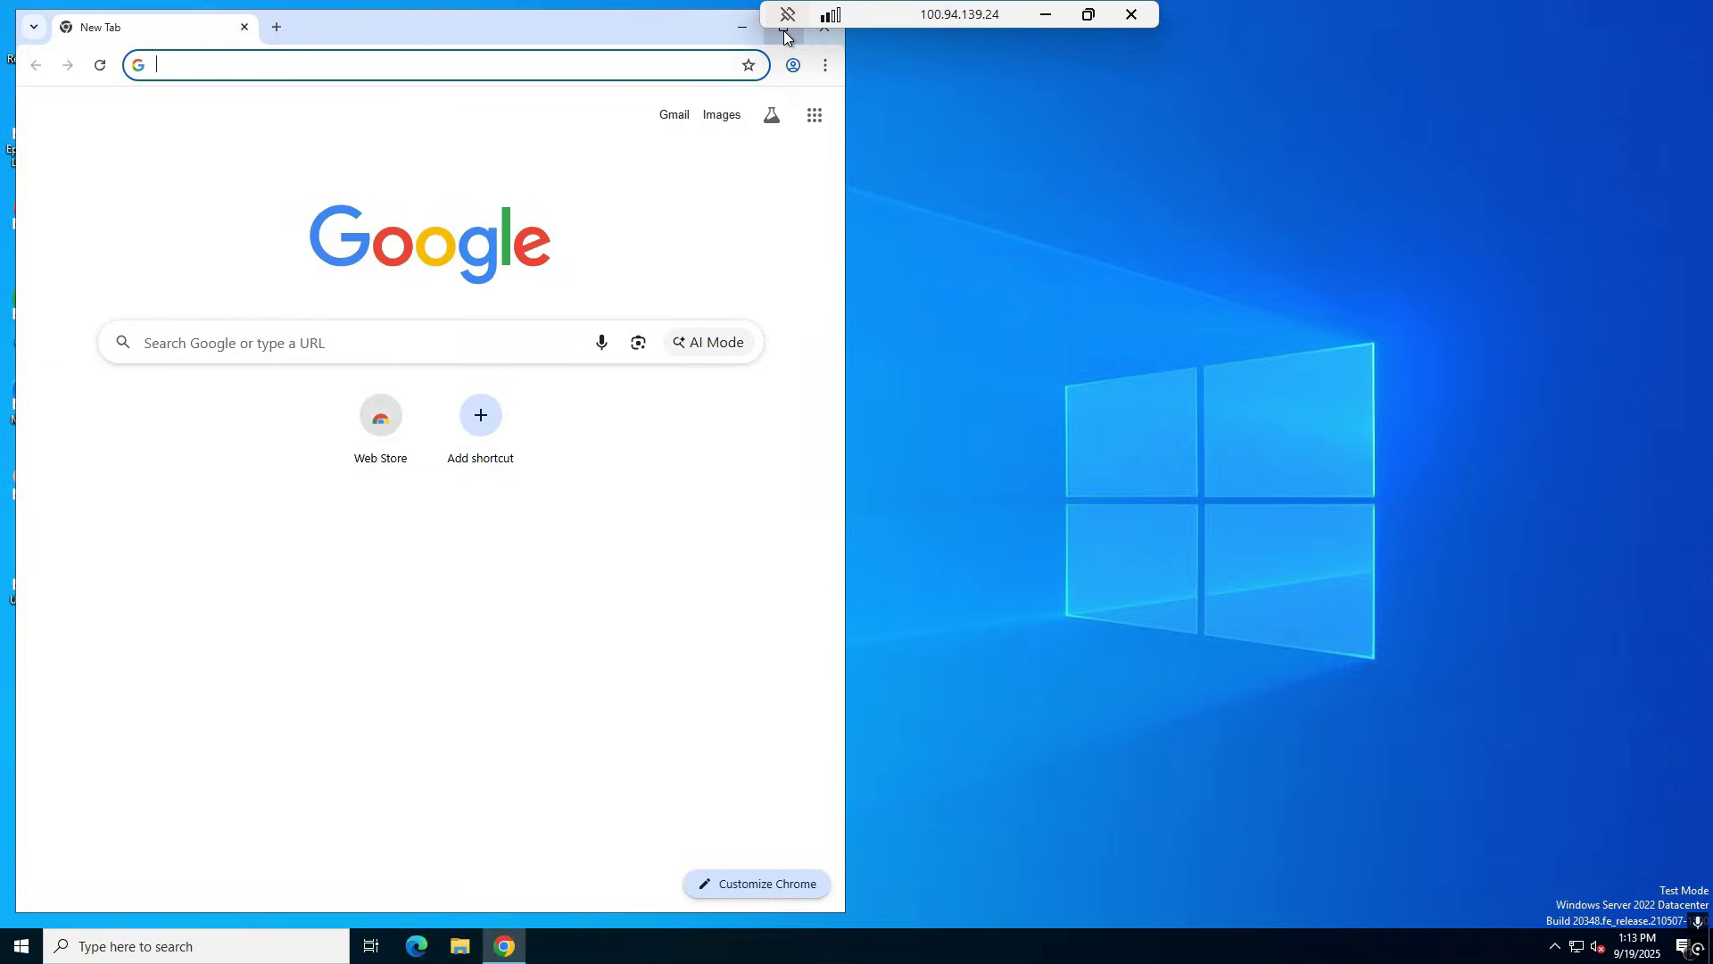
{"action": "left_click", "coordinate": [785, 36]}
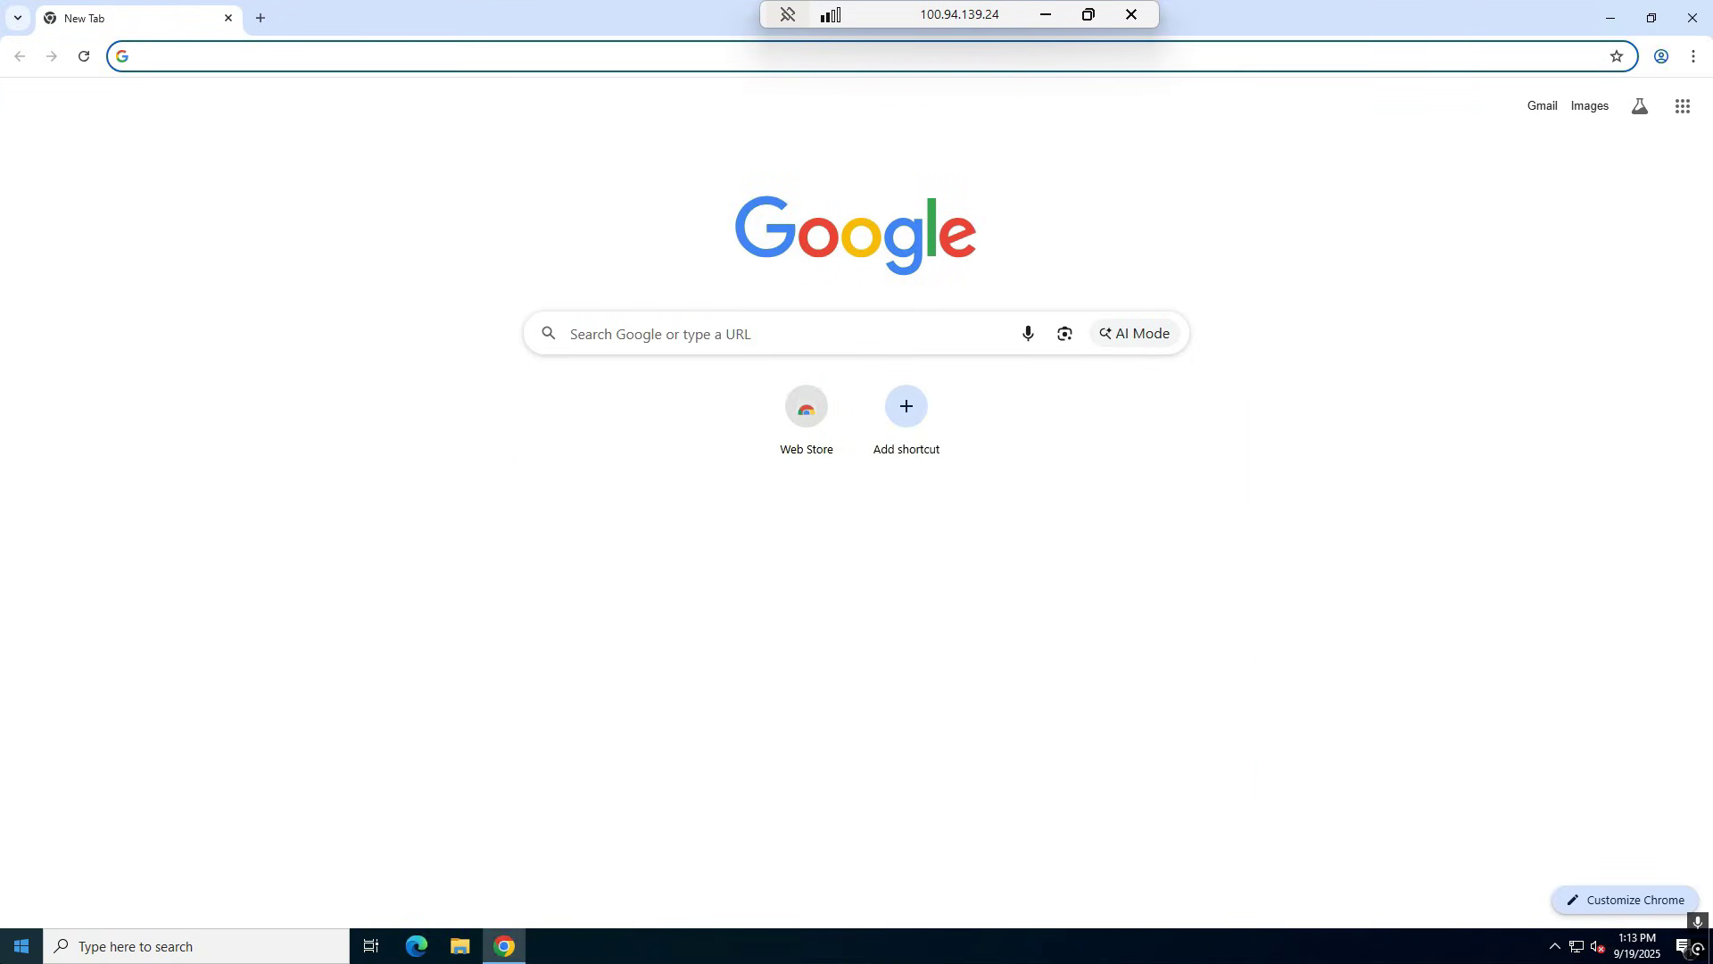
{"action": "left_click", "coordinate": [481, 456]}
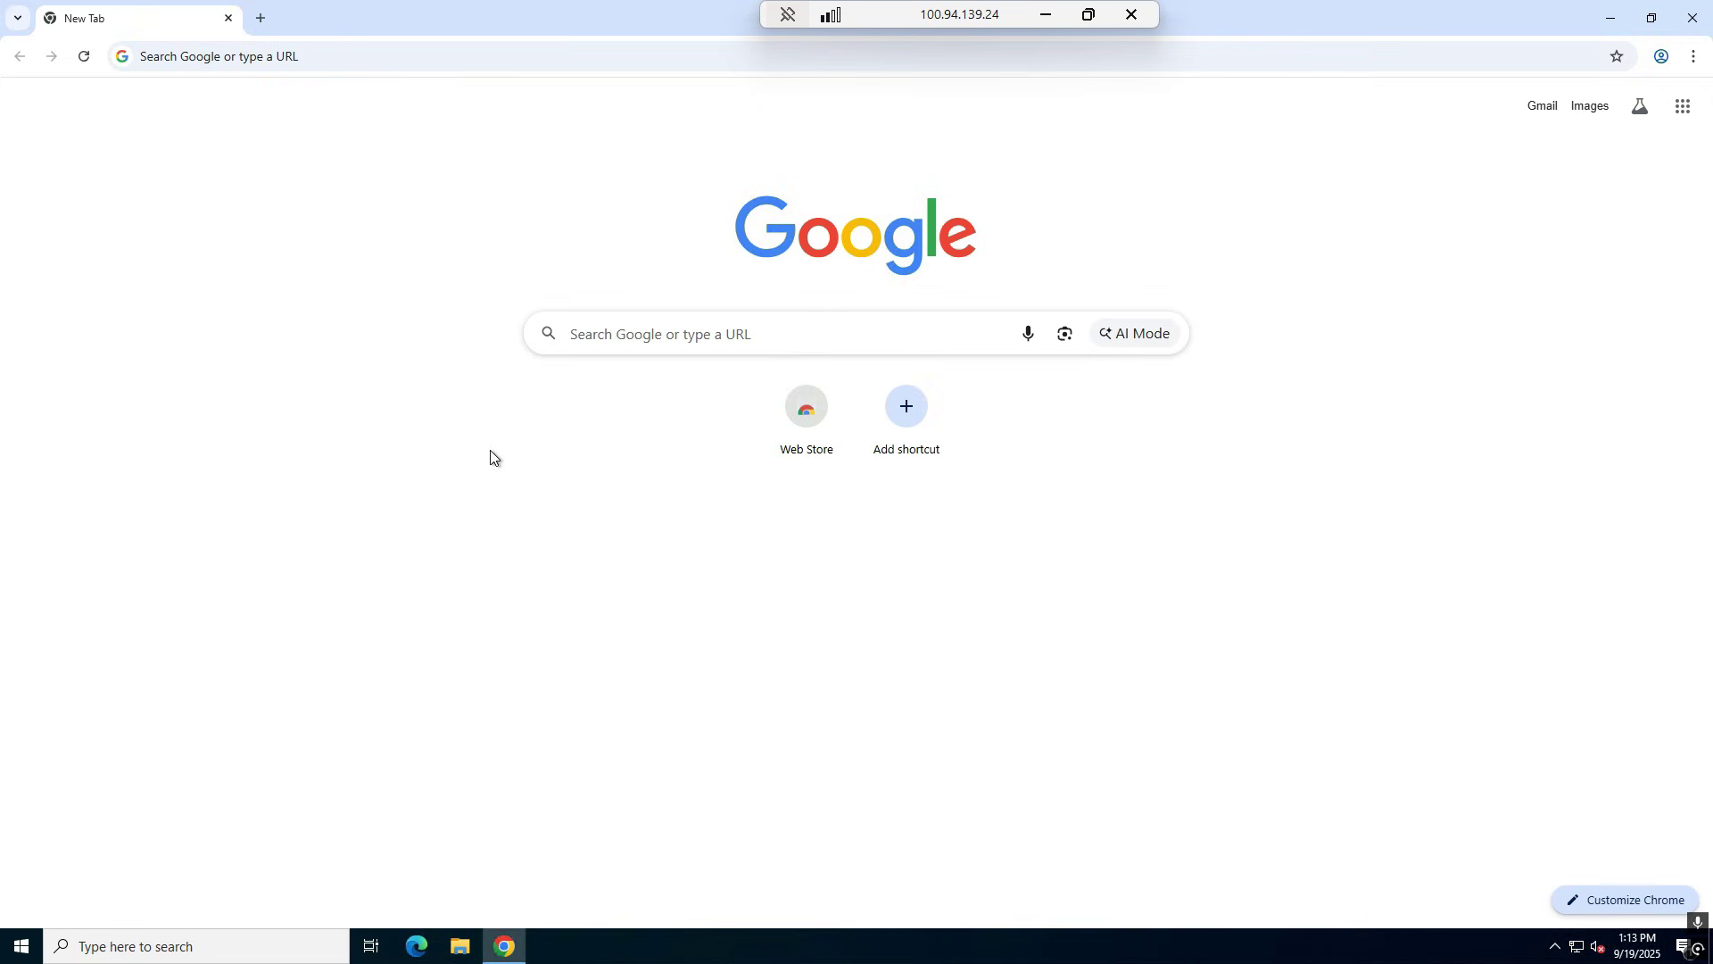
Search Google for "speed test" using the suggested query.
{"action": "left_click", "coordinate": [474, 55]}
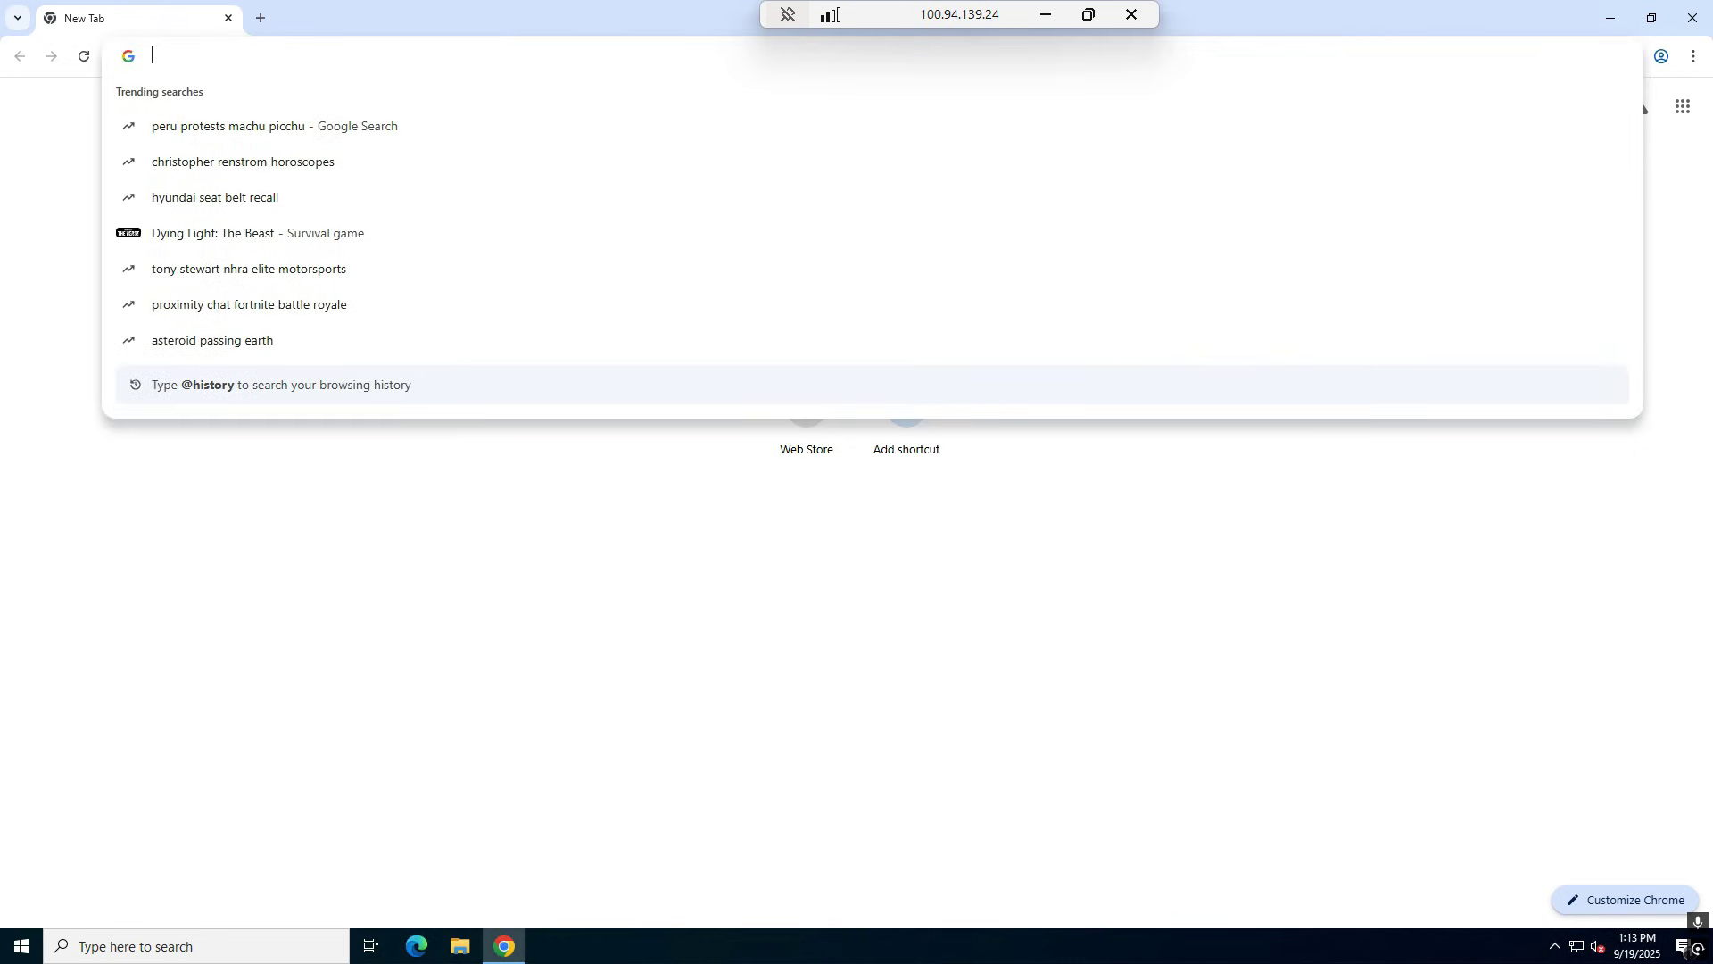
{"action": "type", "text": "F"}
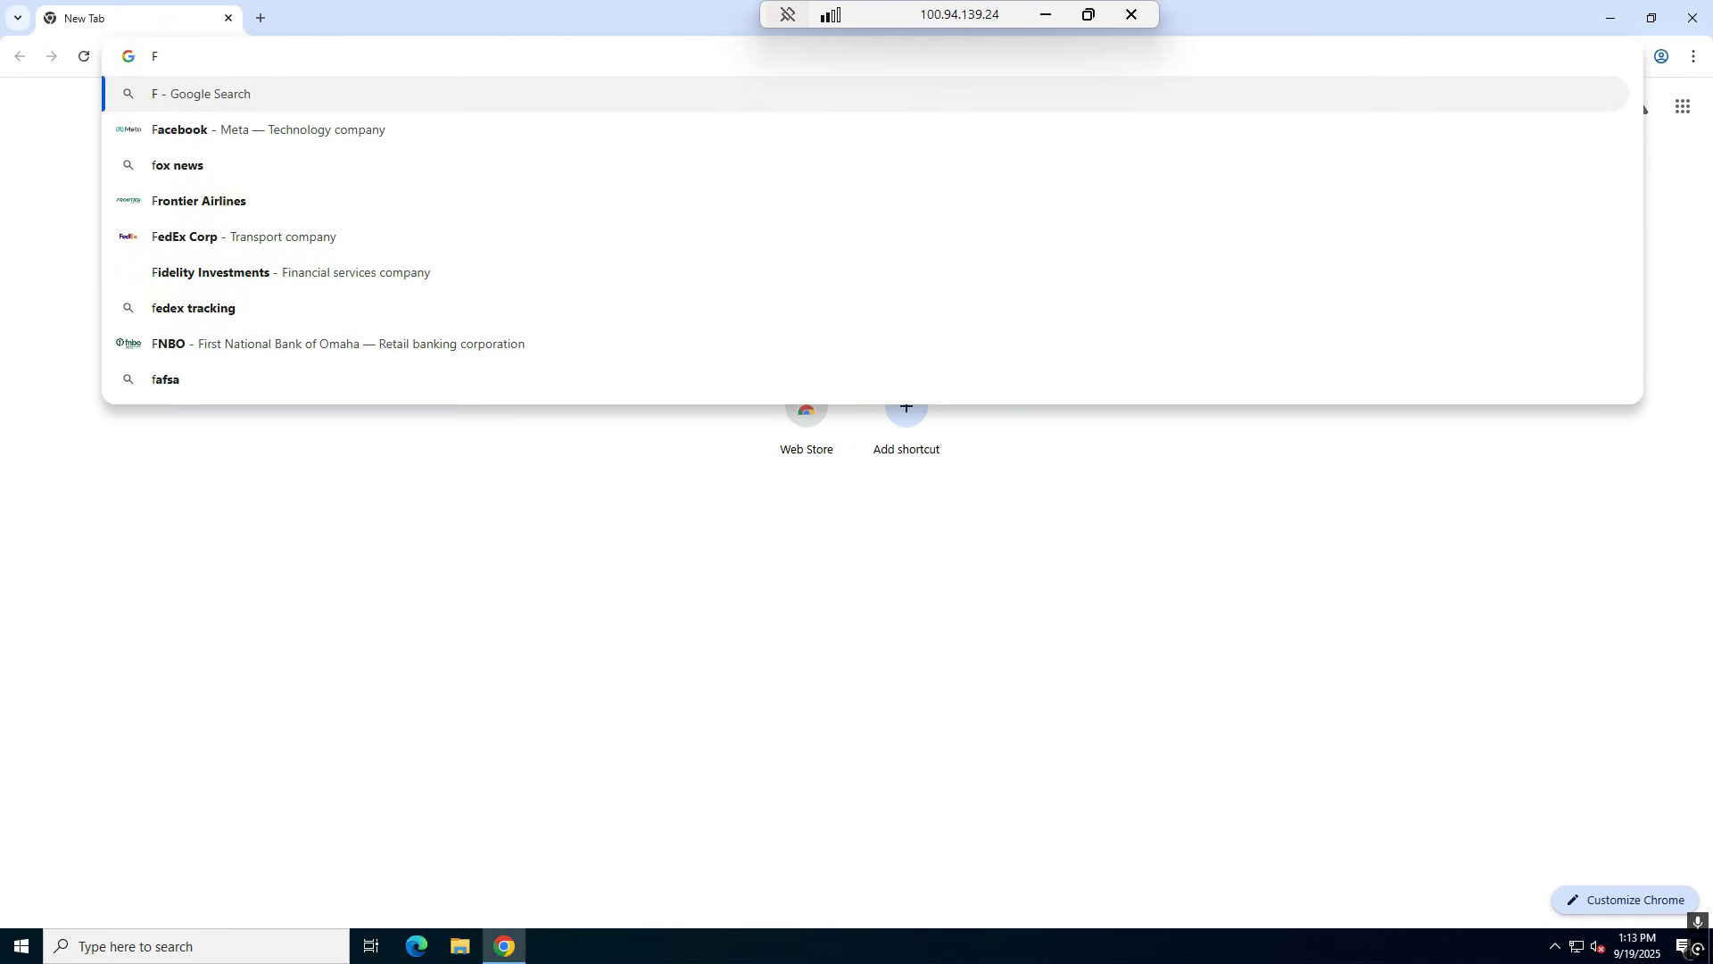
{"action": "key", "text": "BackSpace"}
{"action": "type", "text": "S"}
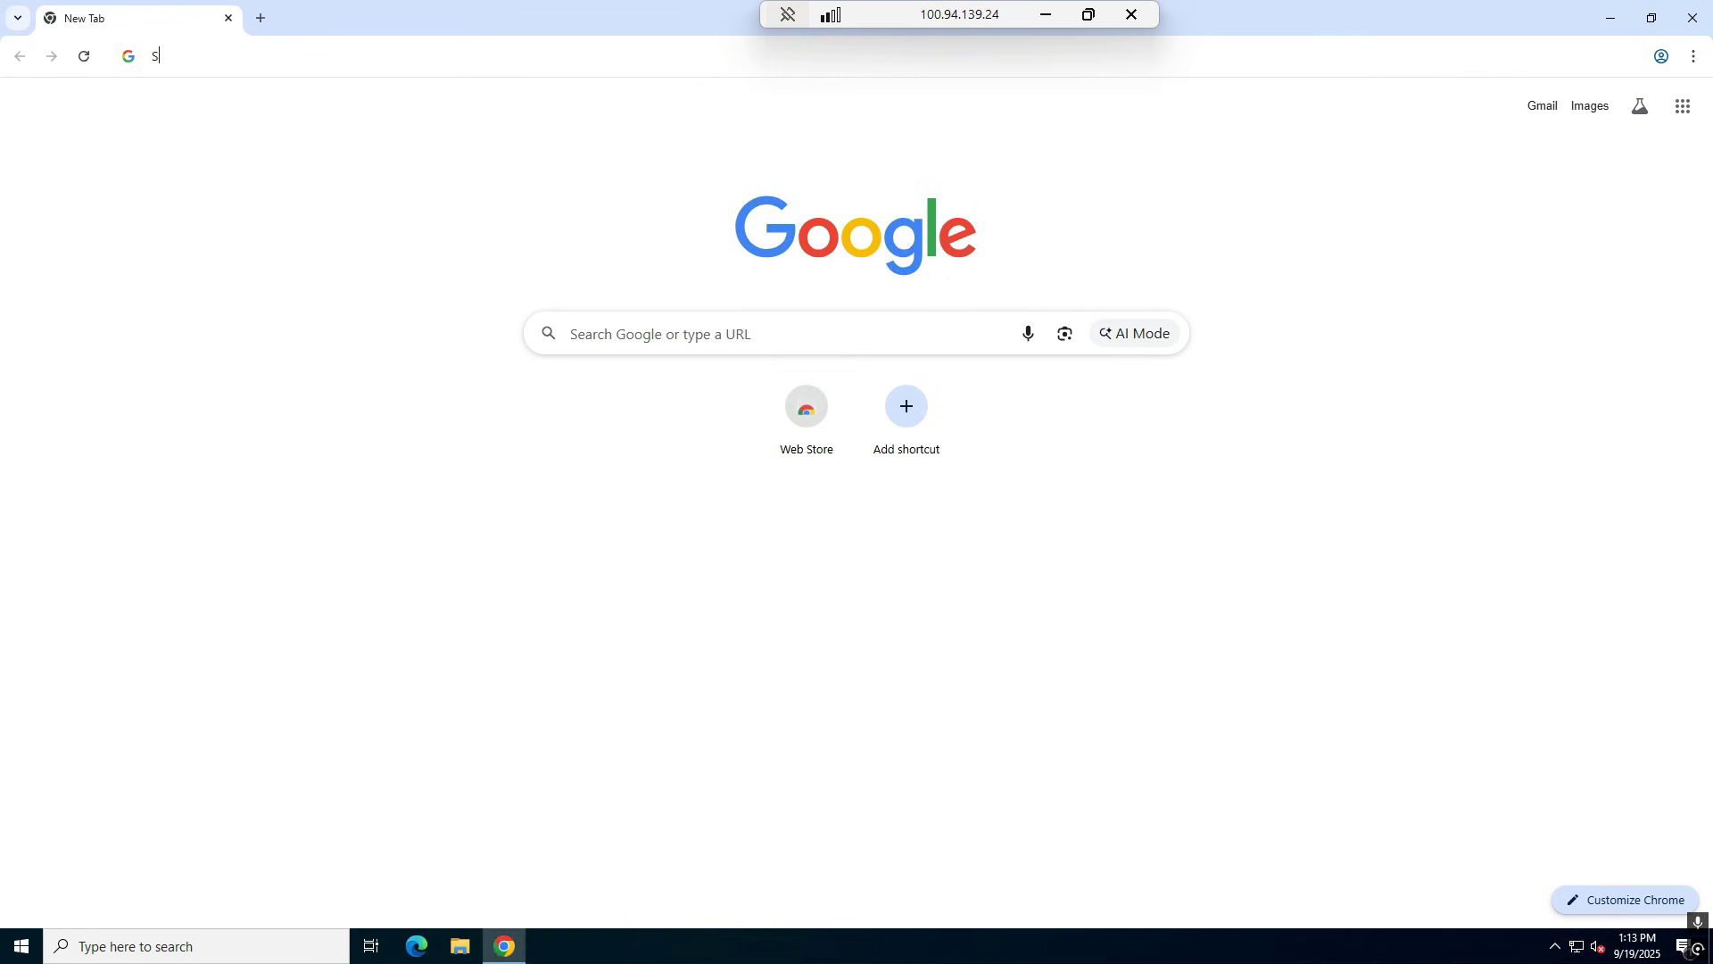
{"action": "type", "text": "PE"}
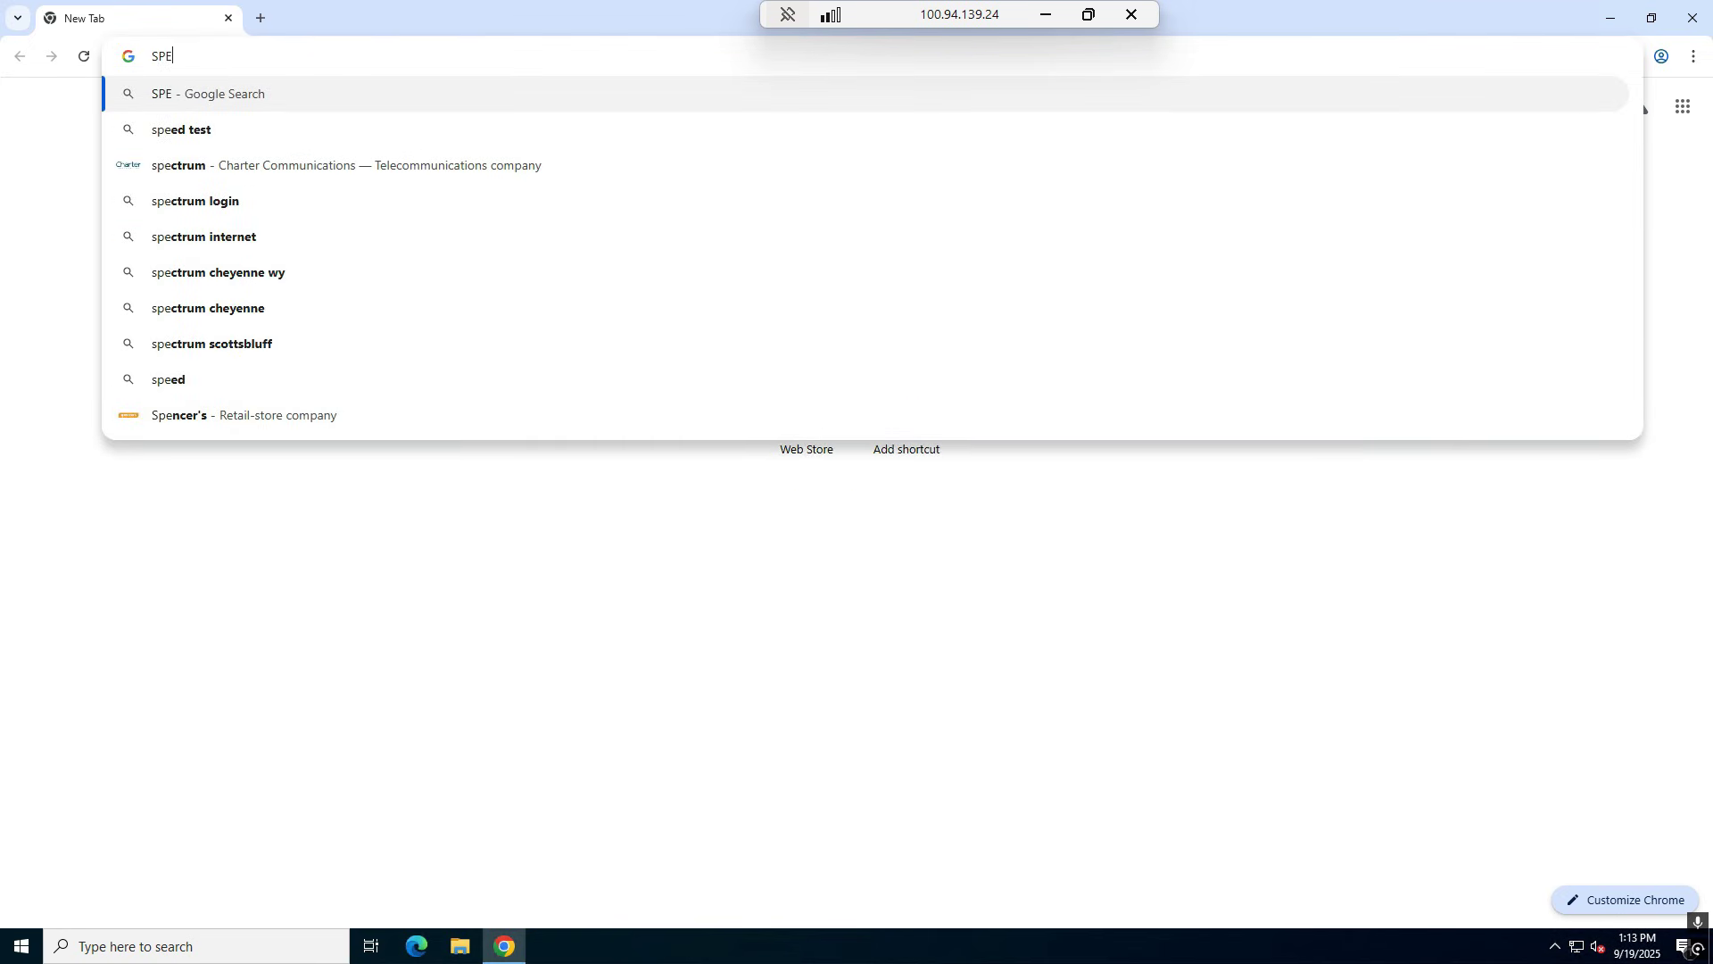
{"action": "left_click", "coordinate": [317, 131]}
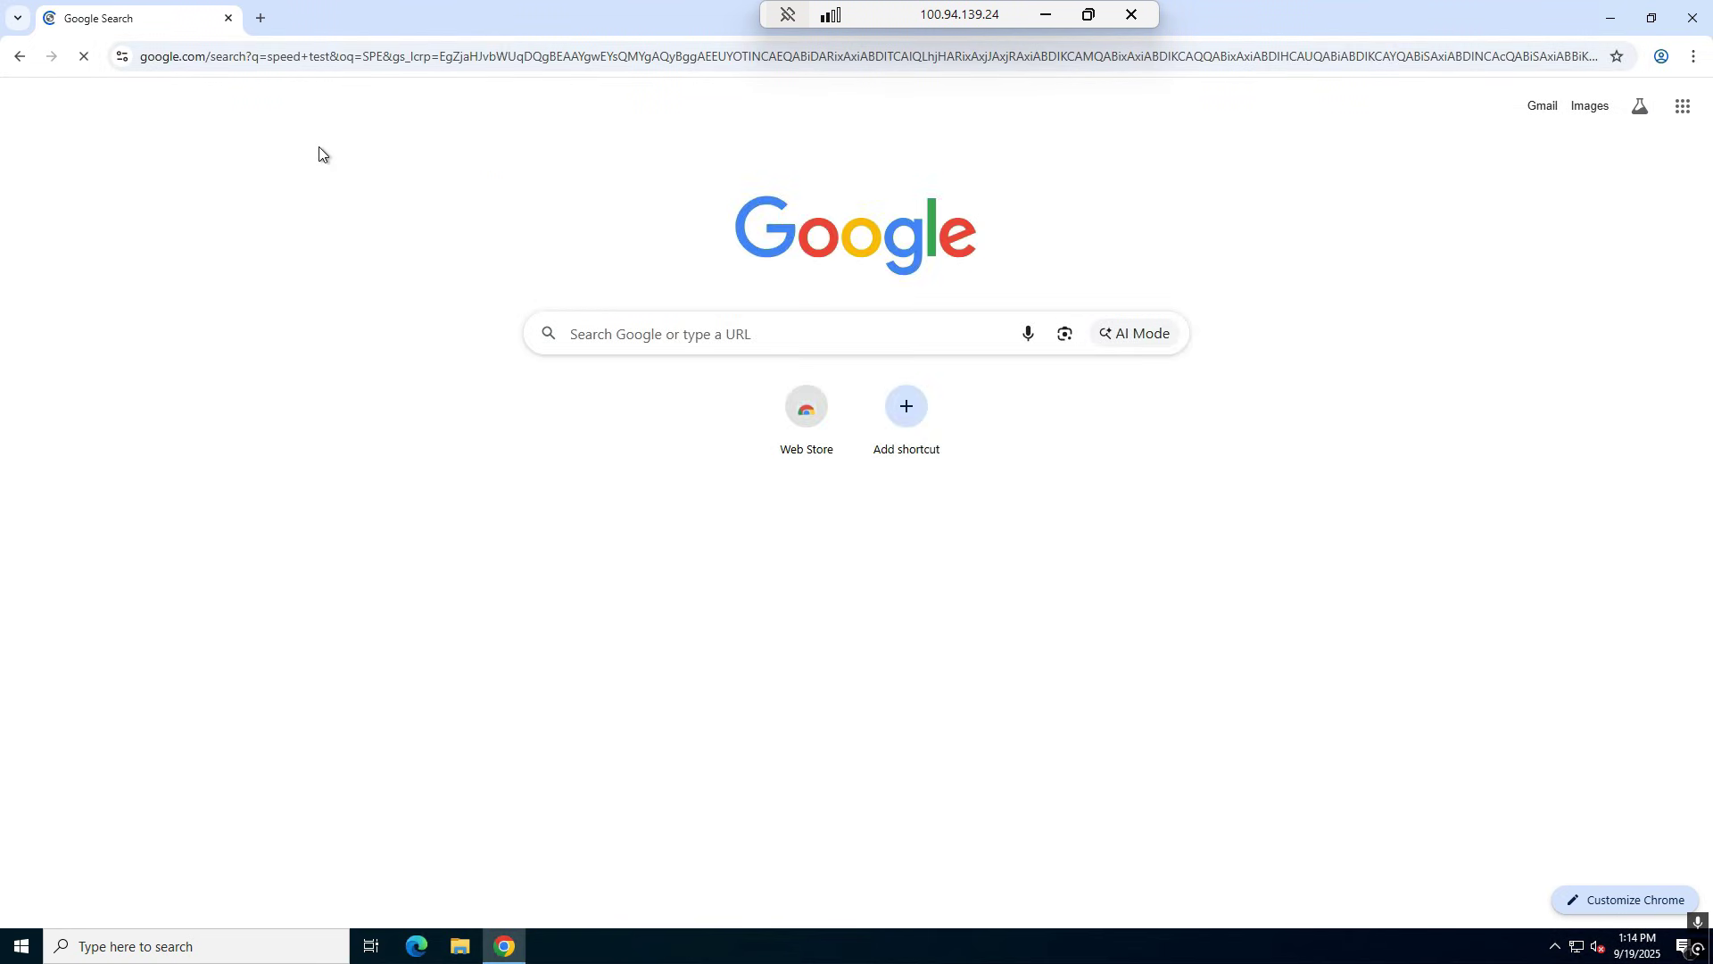
{"action": "left_click", "coordinate": [49, 171]}
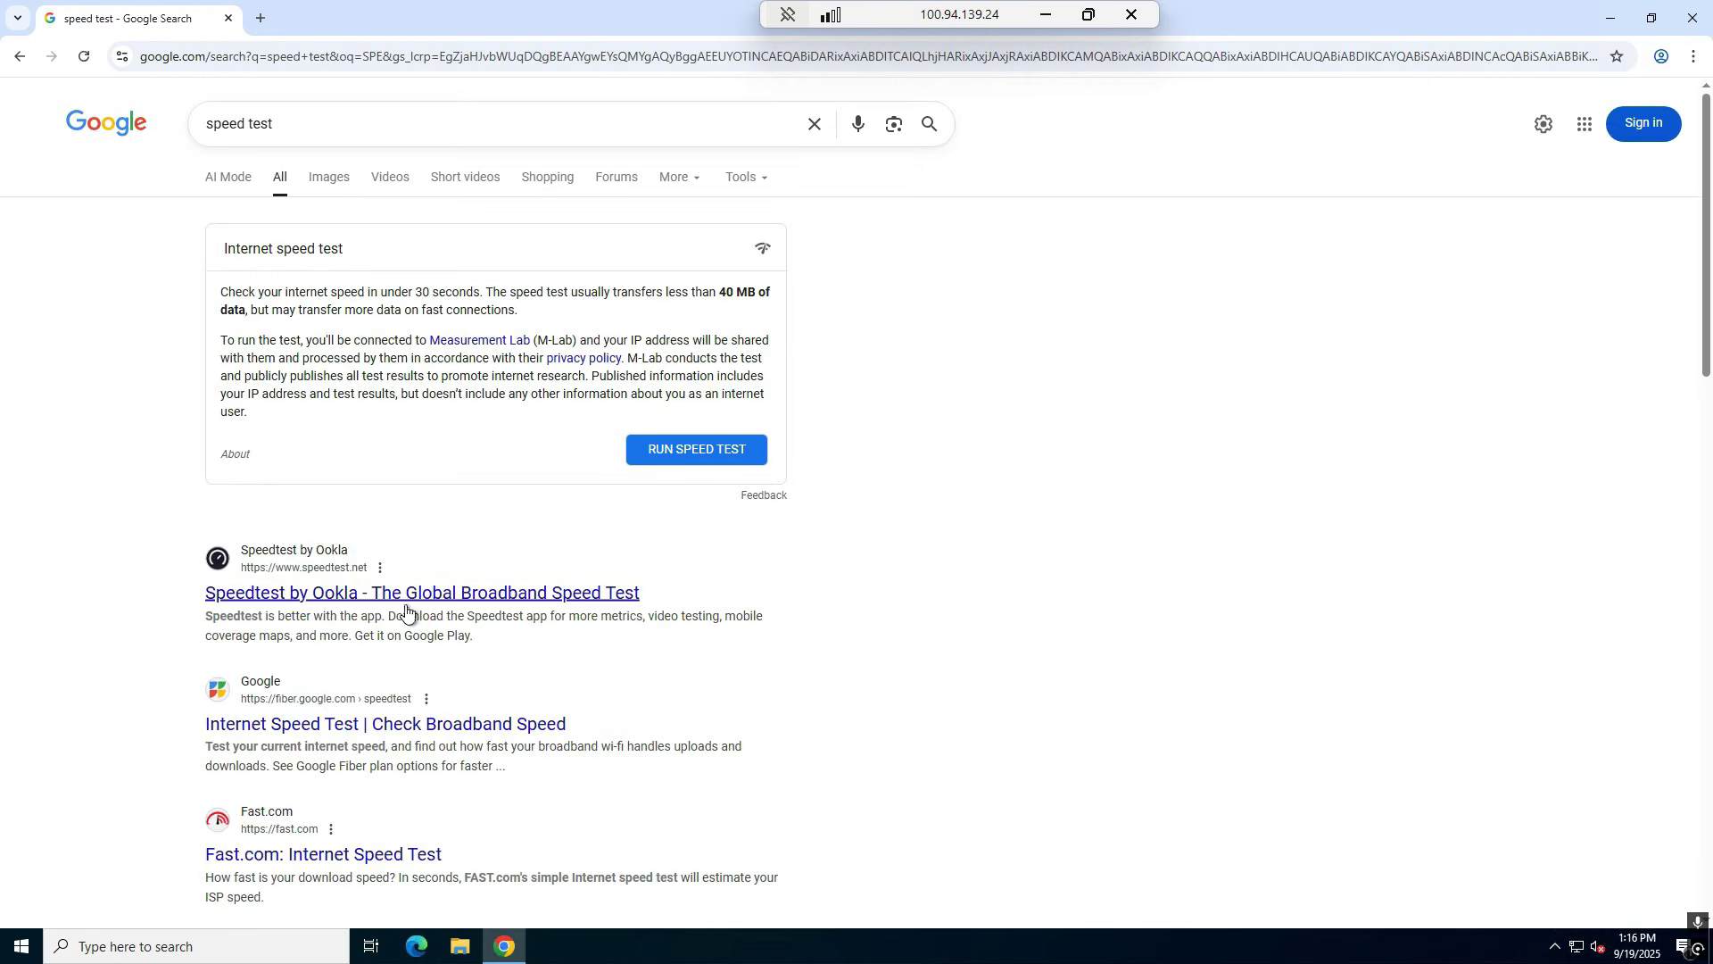
Open the Speedtest by Ookla result in a new tab, run the connection test, and close that tab.
{"action": "left_click_drag", "start_coordinate": [393, 597], "coordinate": [457, 5]}
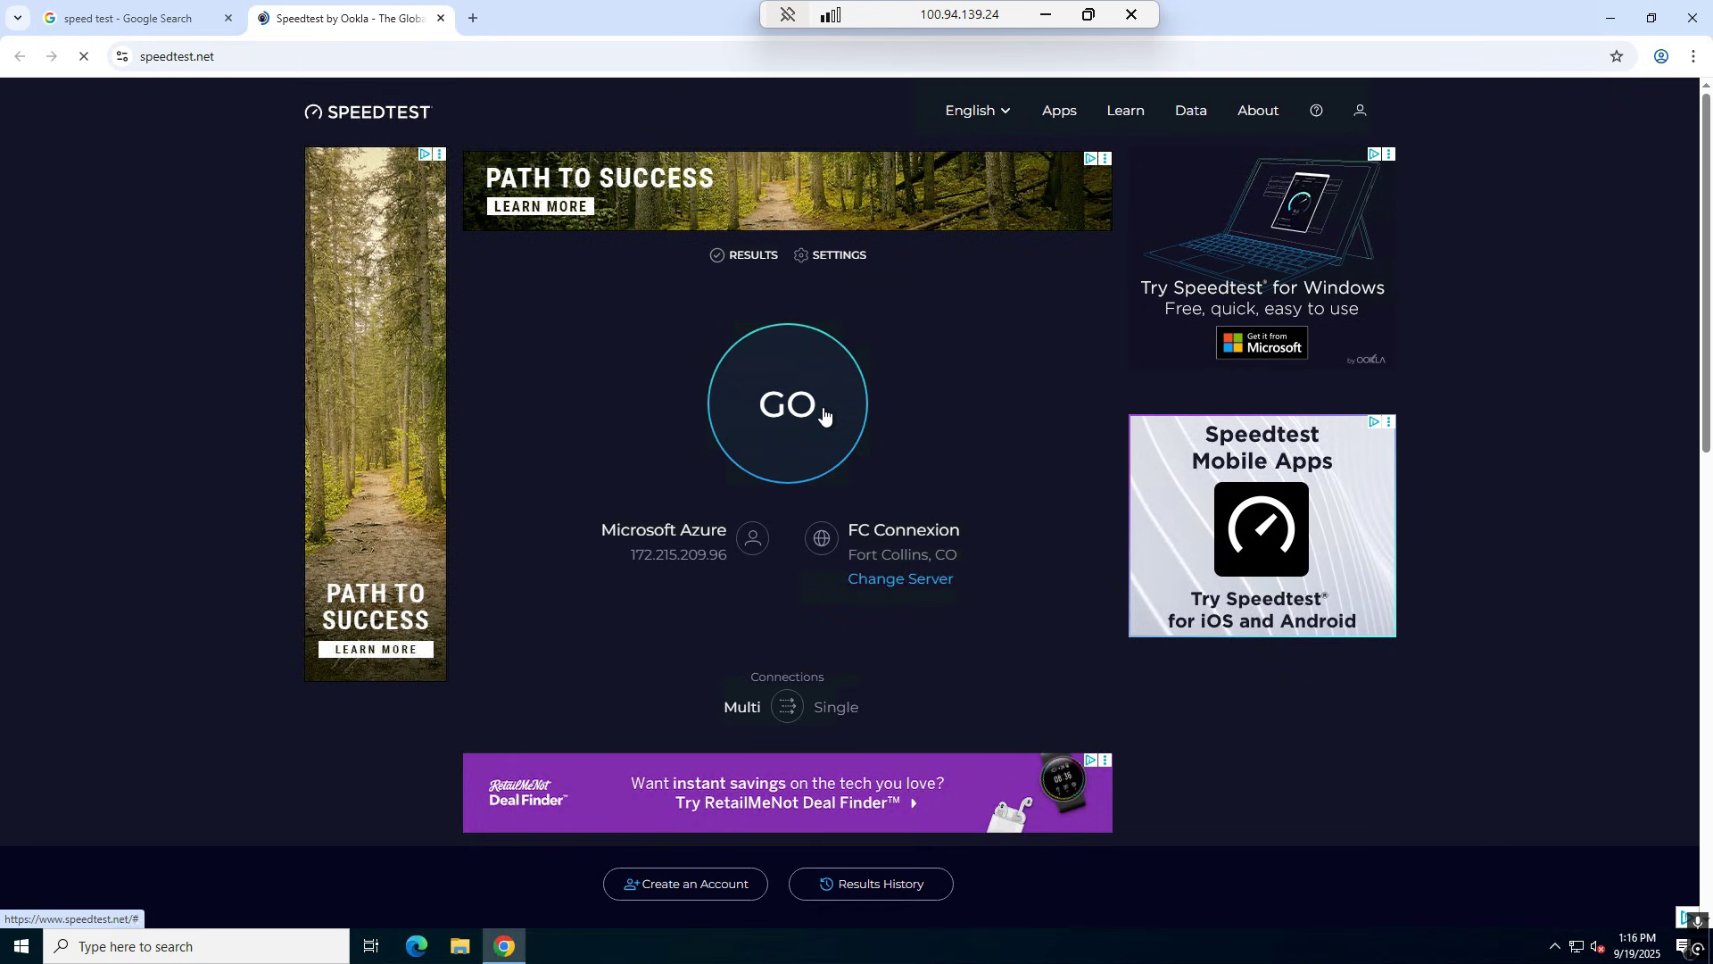
{"action": "left_click", "coordinate": [824, 415]}
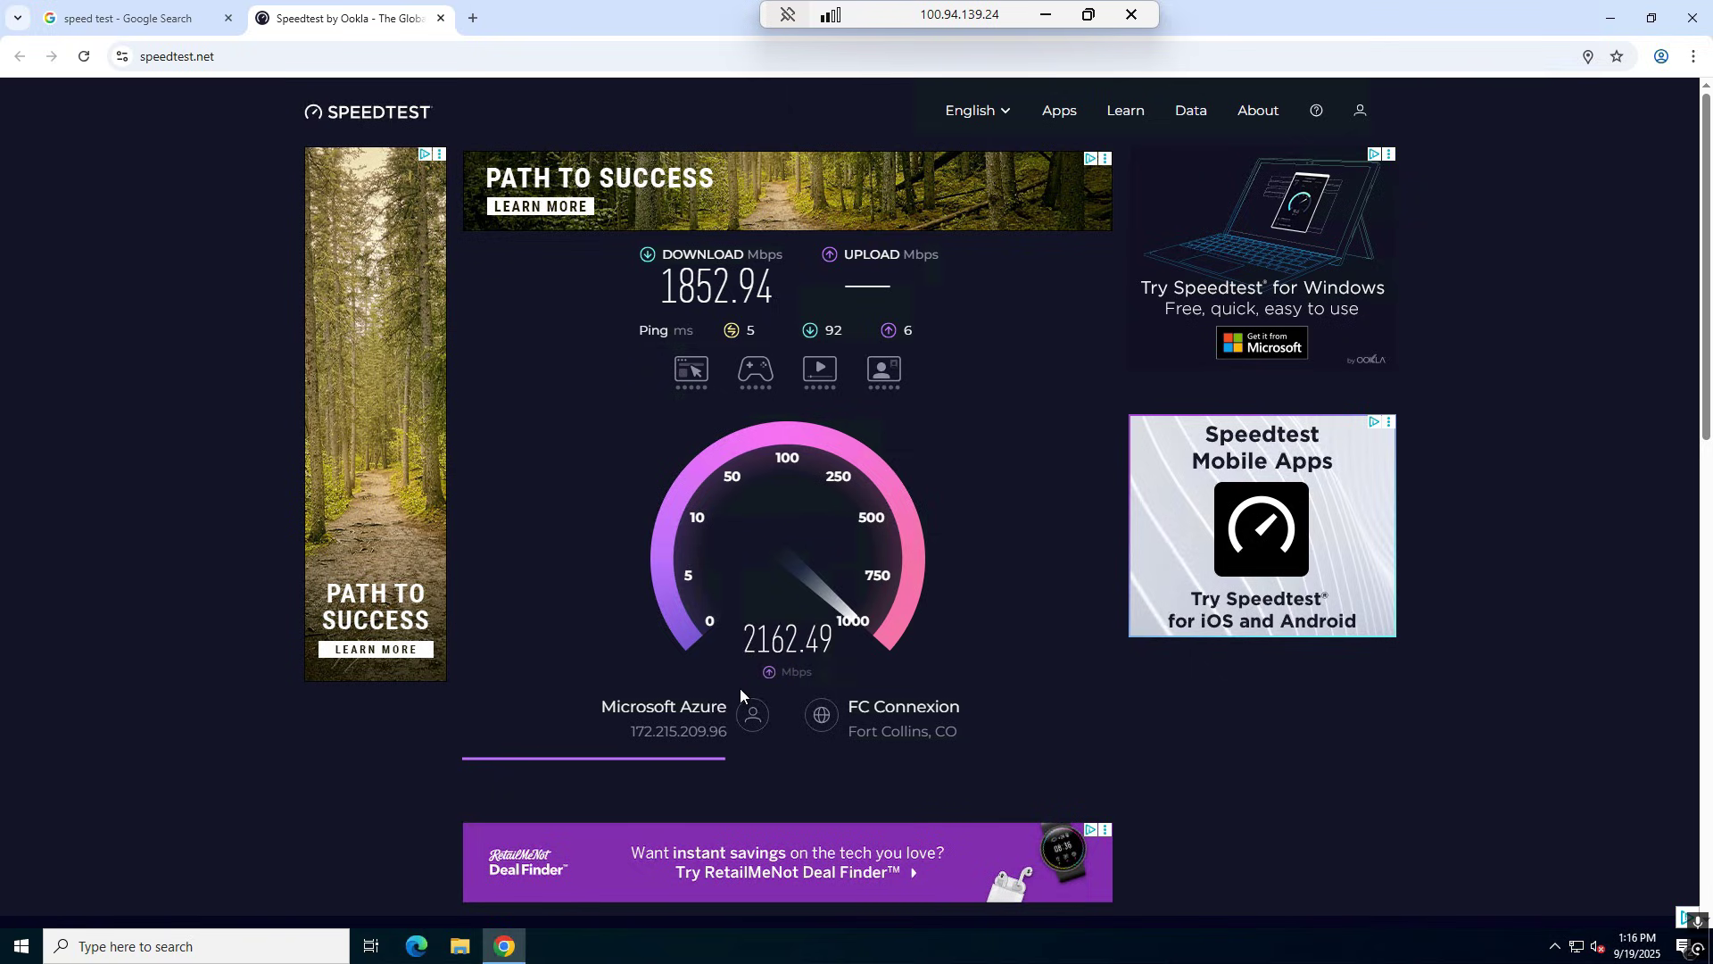
{"action": "left_click", "coordinate": [437, 16]}
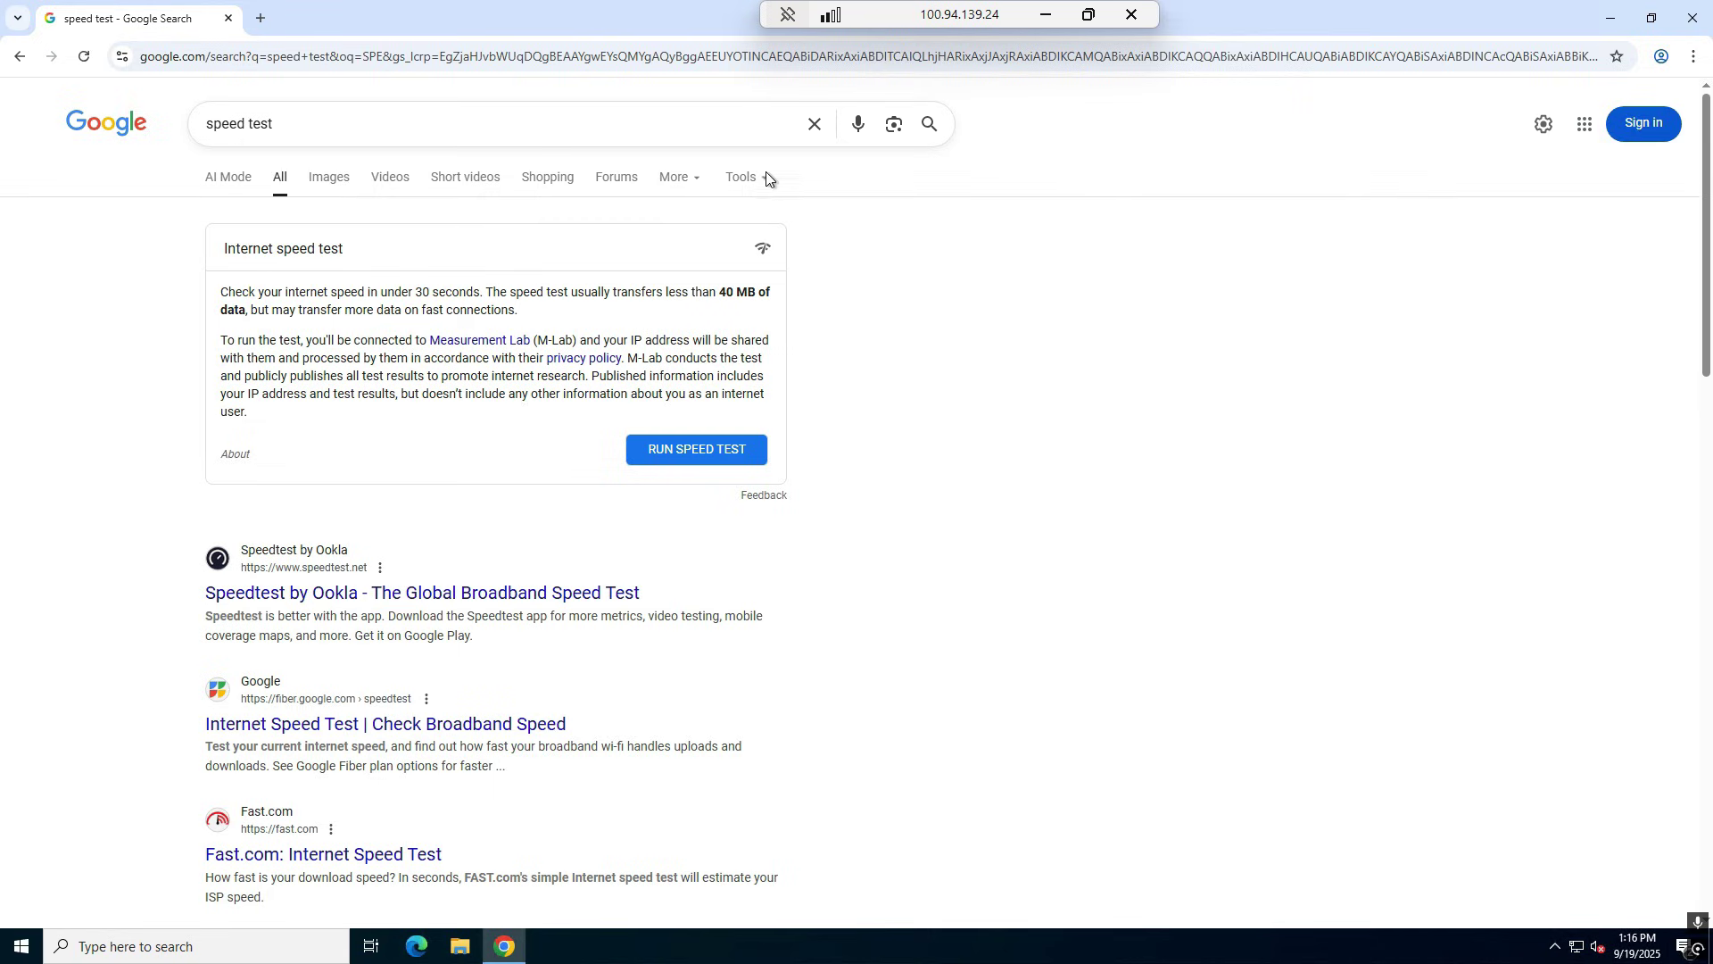
Replace the Google query with OPERA and run the search.
{"action": "left_click", "coordinate": [814, 124]}
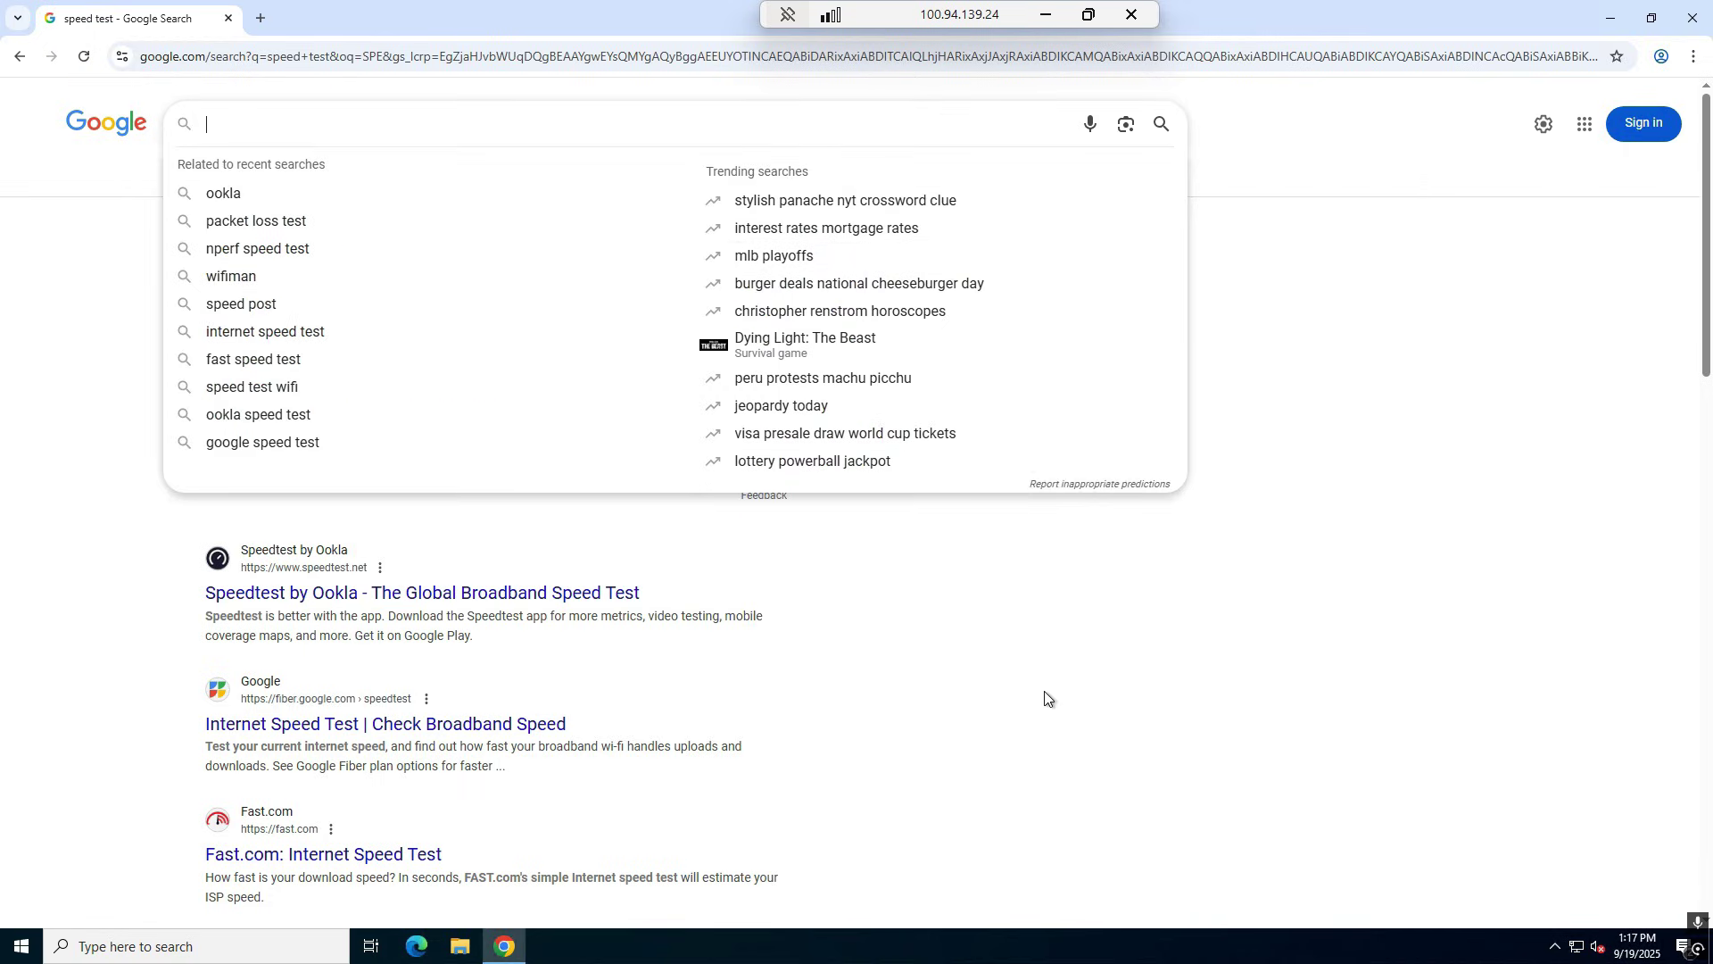
{"action": "type", "text": "OPT"}
{"action": "key", "text": "BackSpace"}
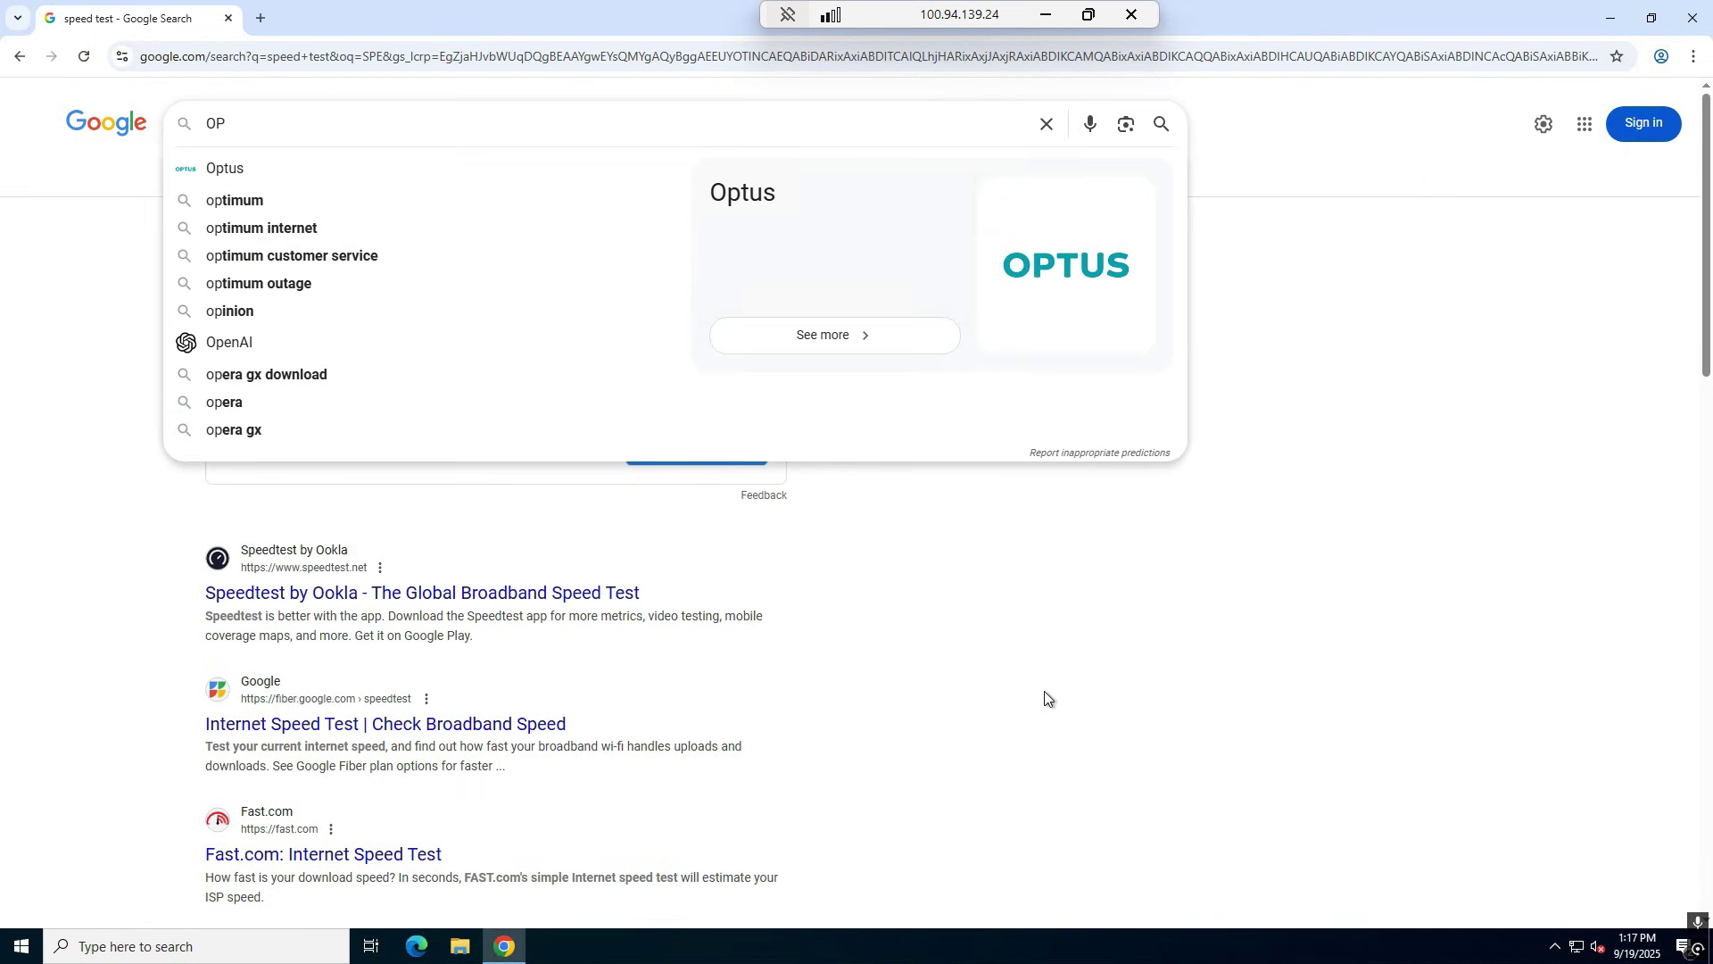
{"action": "type", "text": "ERA"}
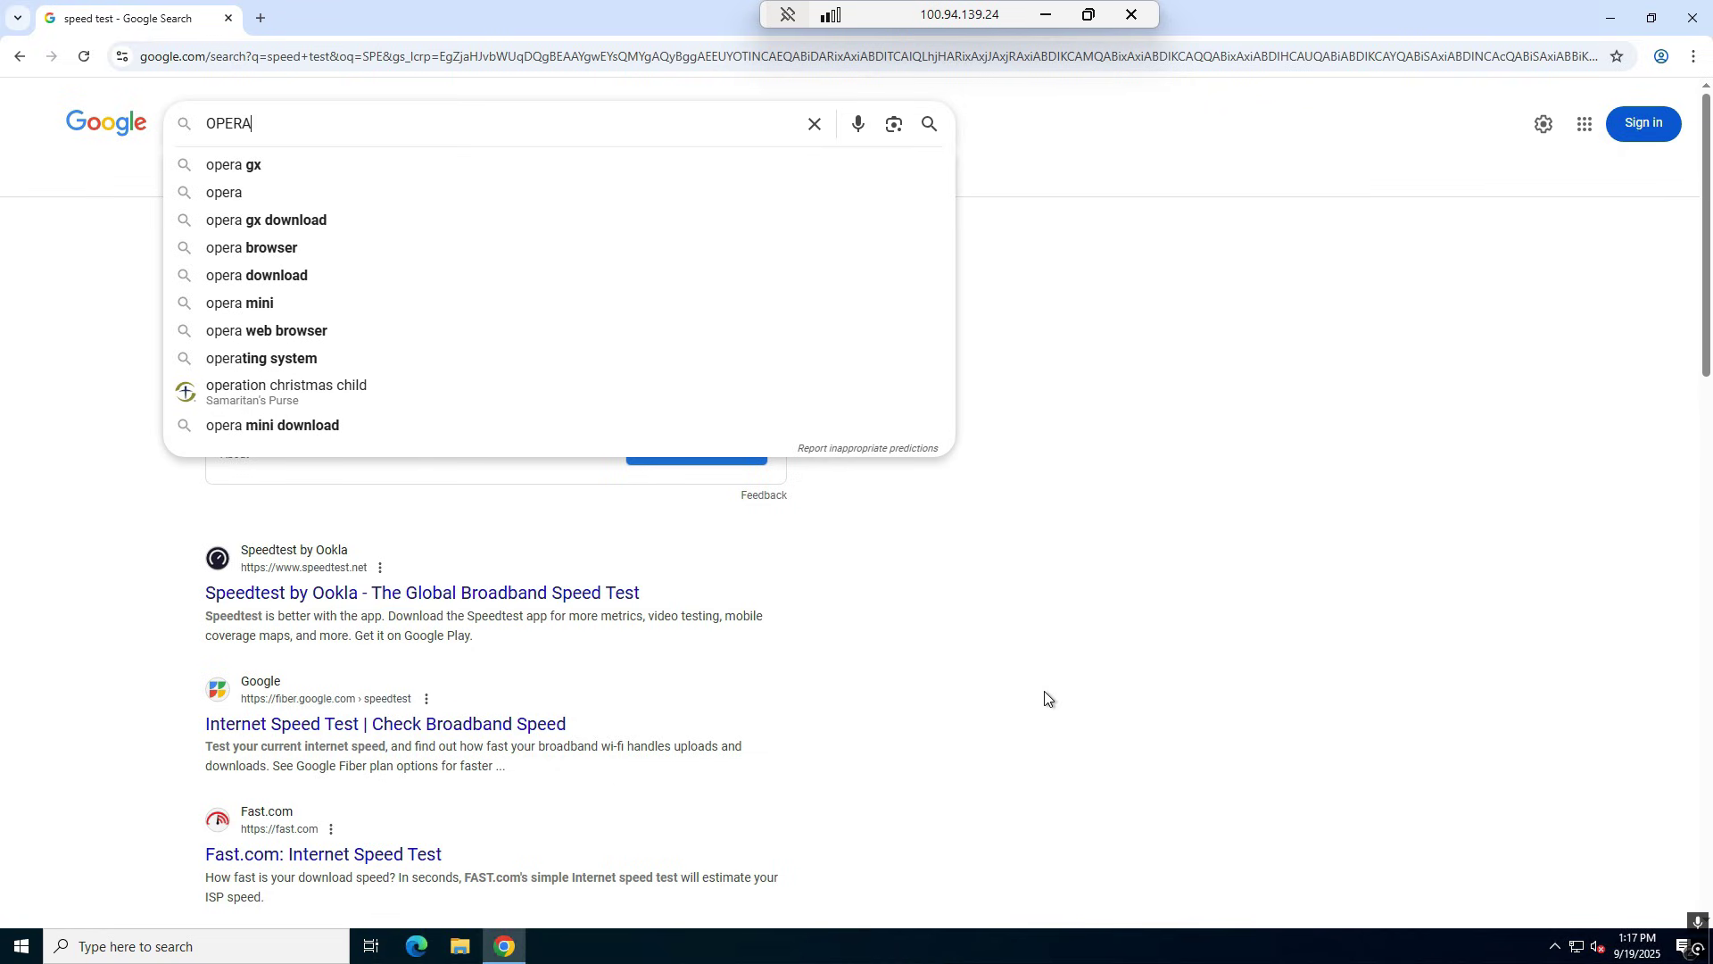
{"action": "key", "text": "Return"}
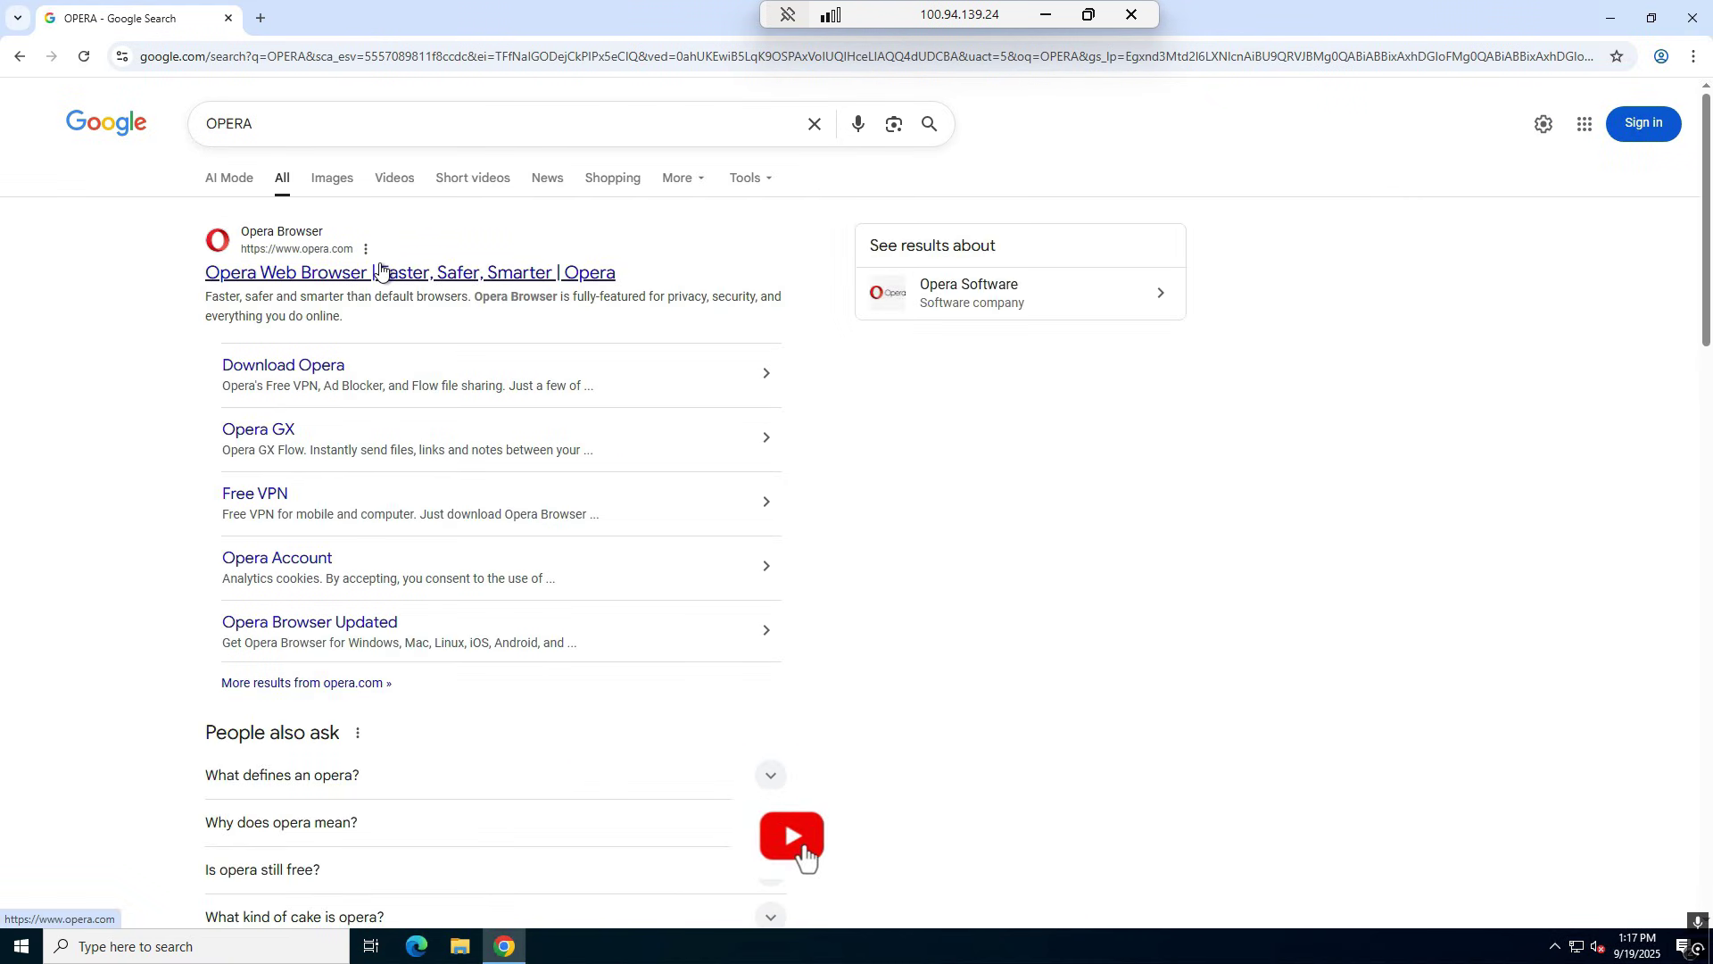
Download OperaSetup.exe from the Opera website and run it, accepting the terms to install the browser, and close Chrome.
{"action": "left_click_drag", "start_coordinate": [380, 269], "coordinate": [431, 5]}
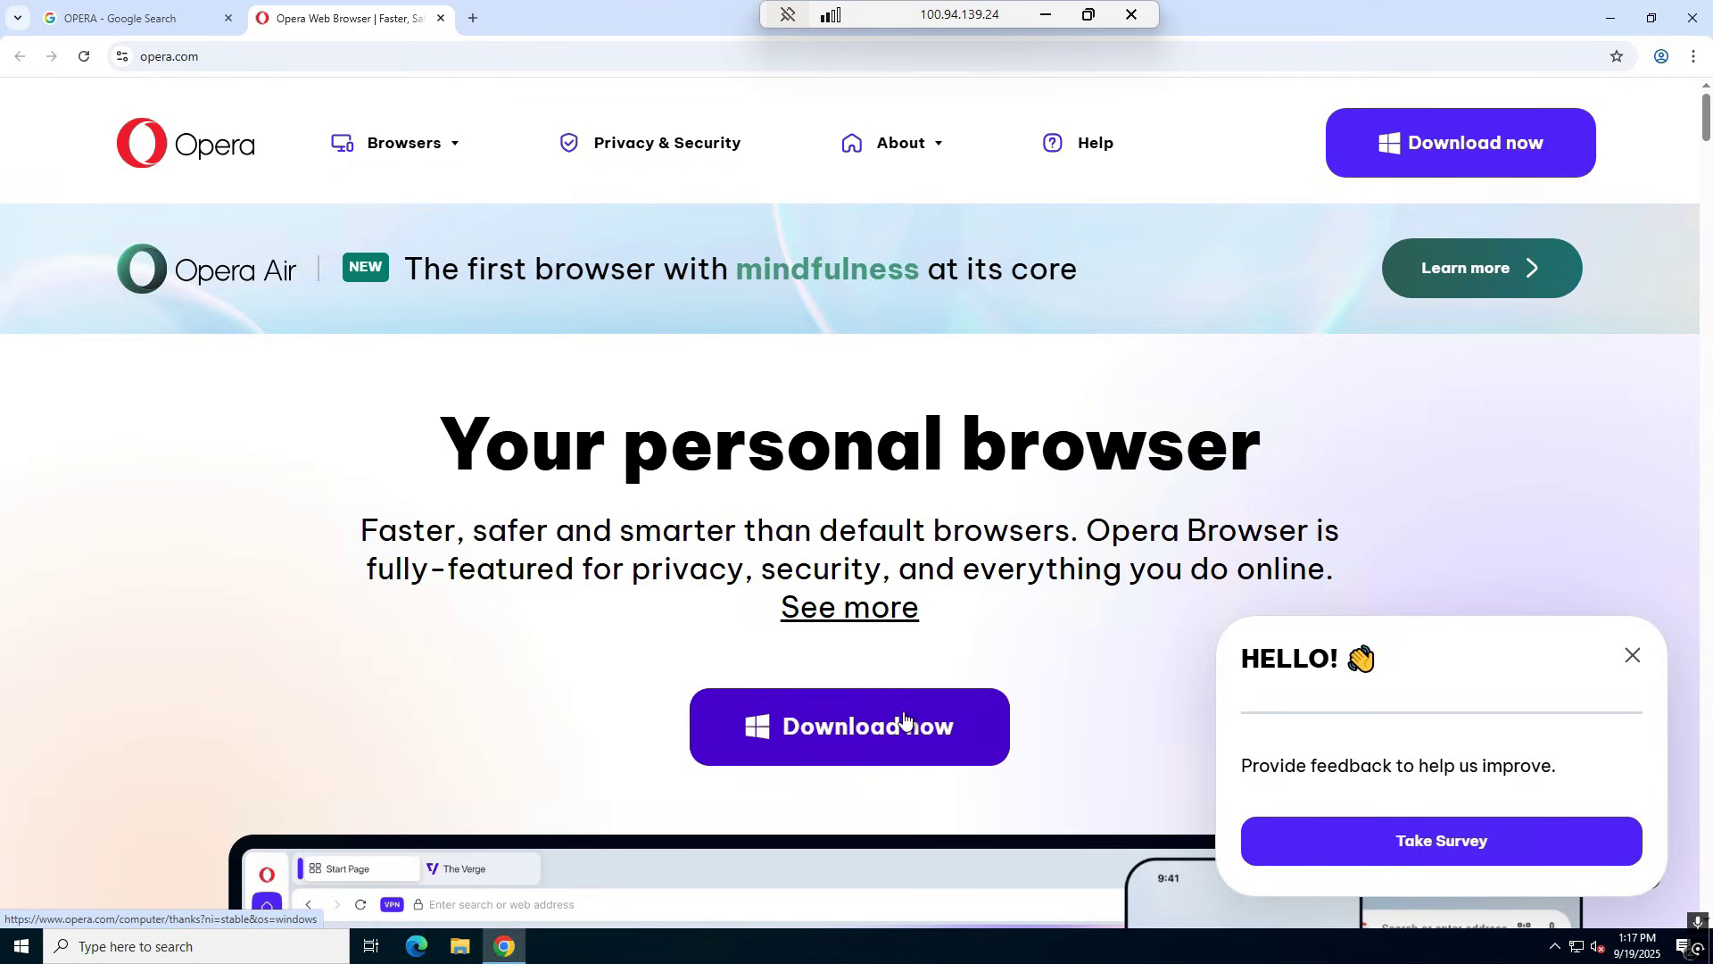
{"action": "left_click", "coordinate": [876, 737]}
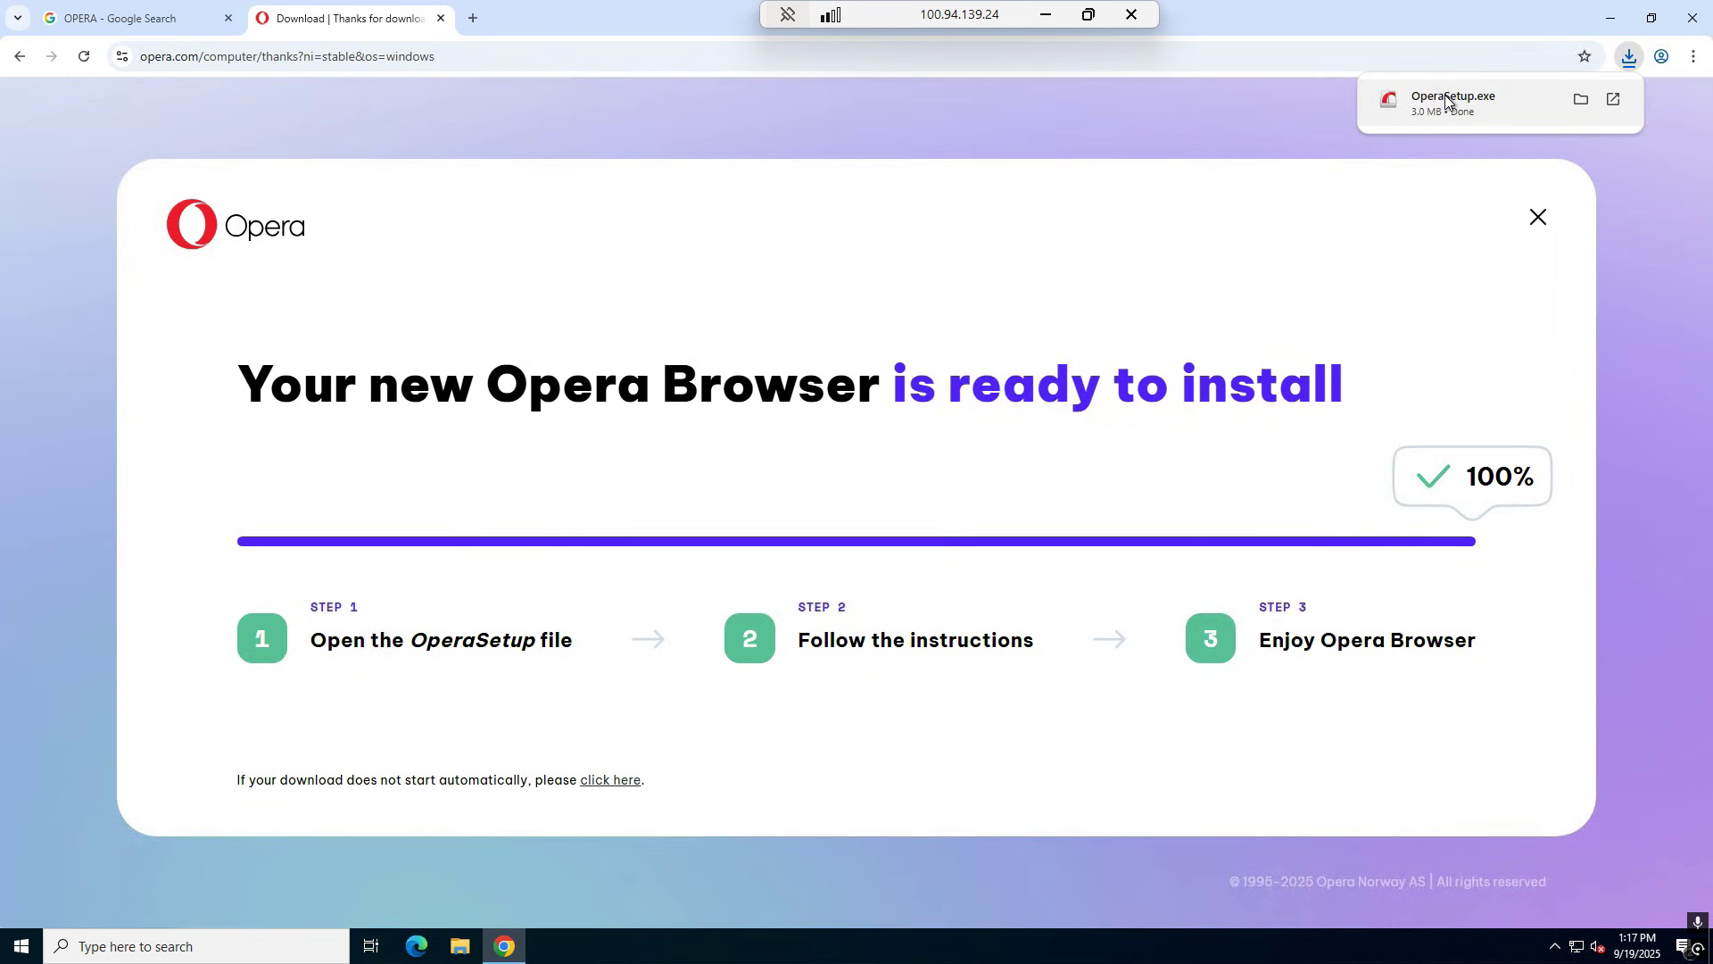
{"action": "left_click", "coordinate": [1446, 98]}
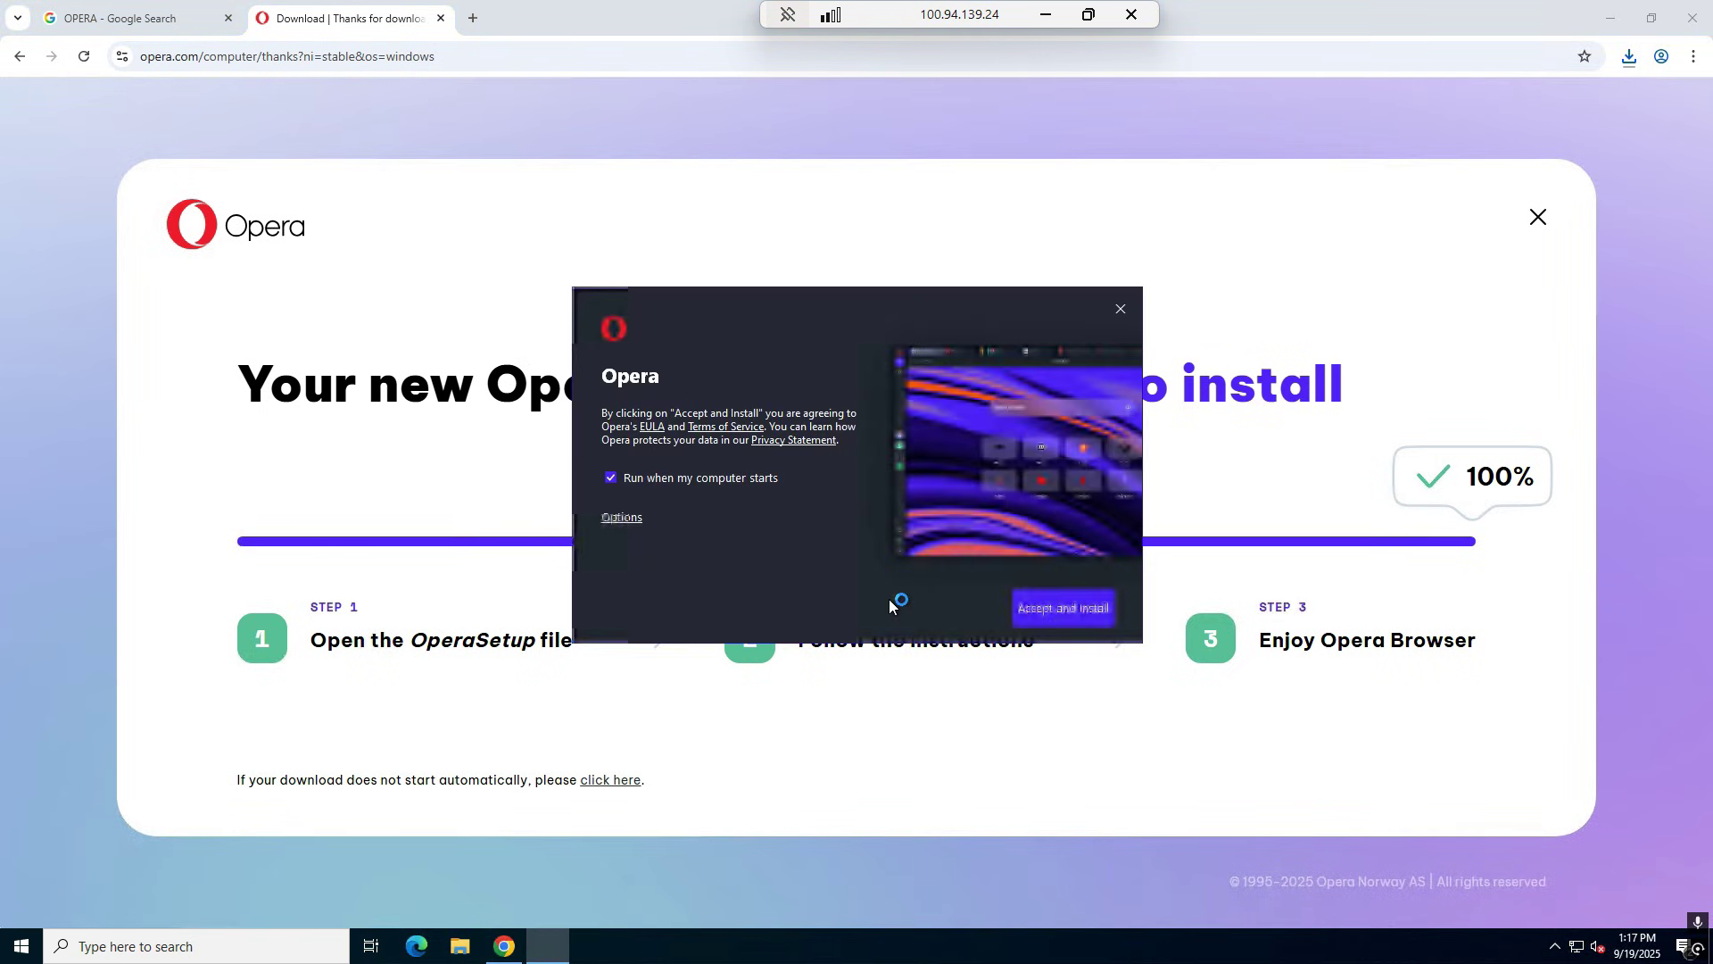
{"action": "left_click", "coordinate": [1076, 612]}
{"action": "left_click", "coordinate": [1075, 612]}
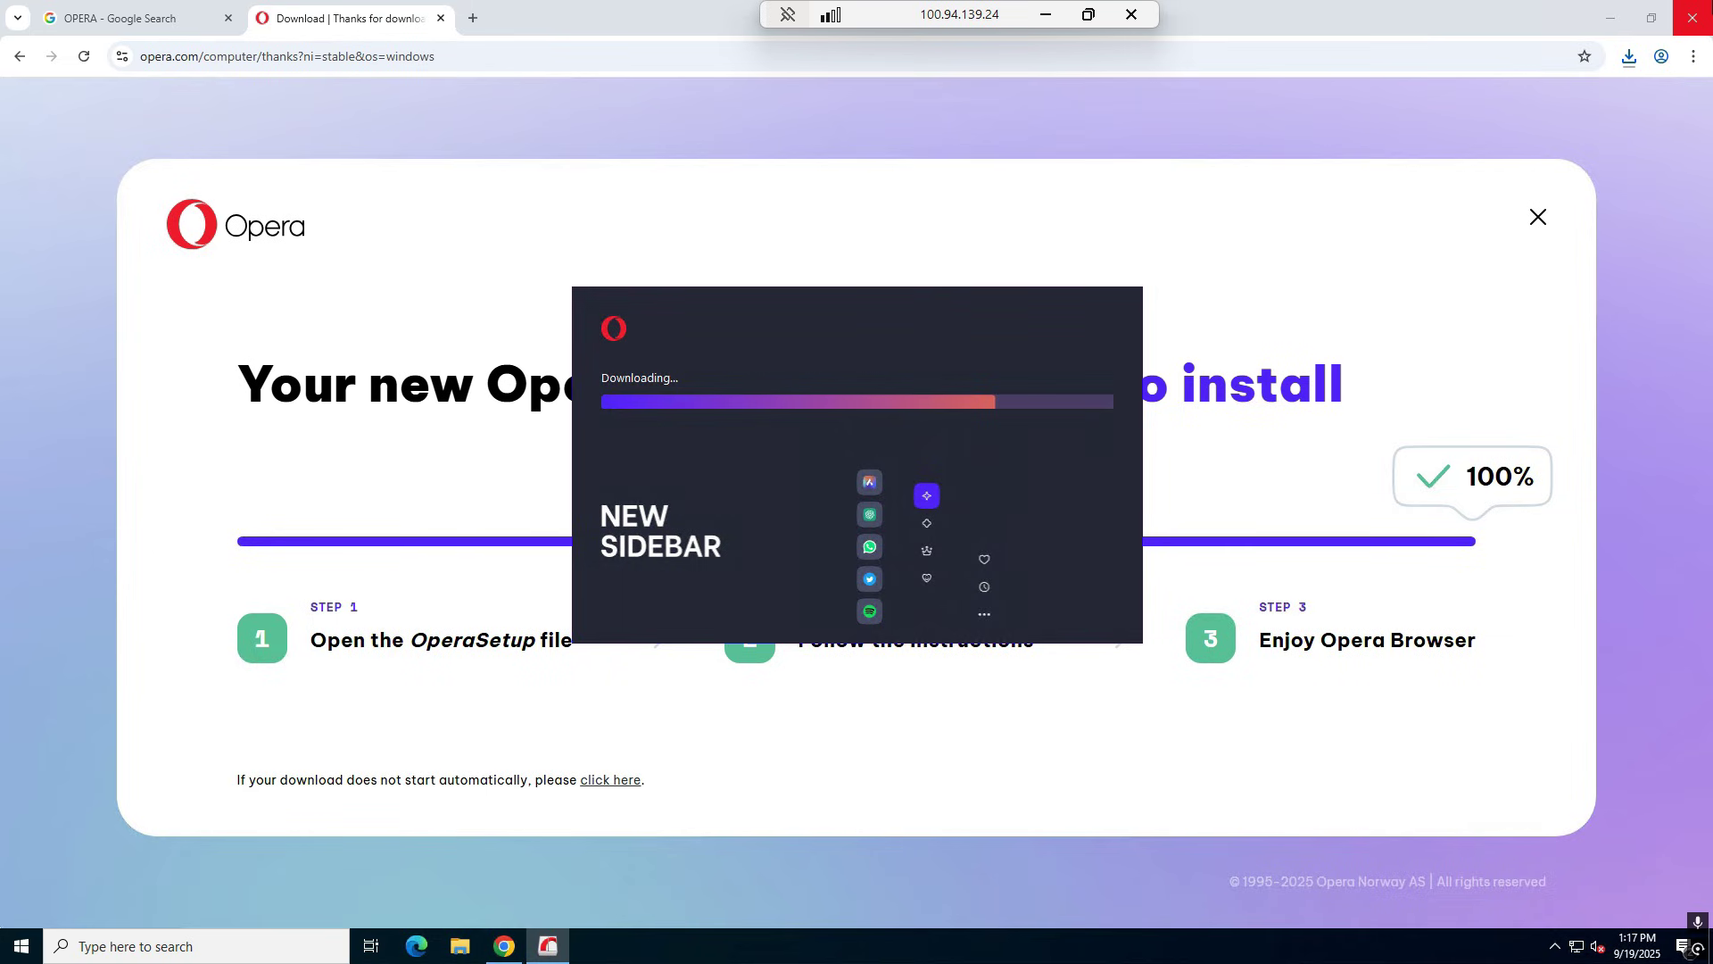
{"action": "left_click", "coordinate": [1693, 18]}
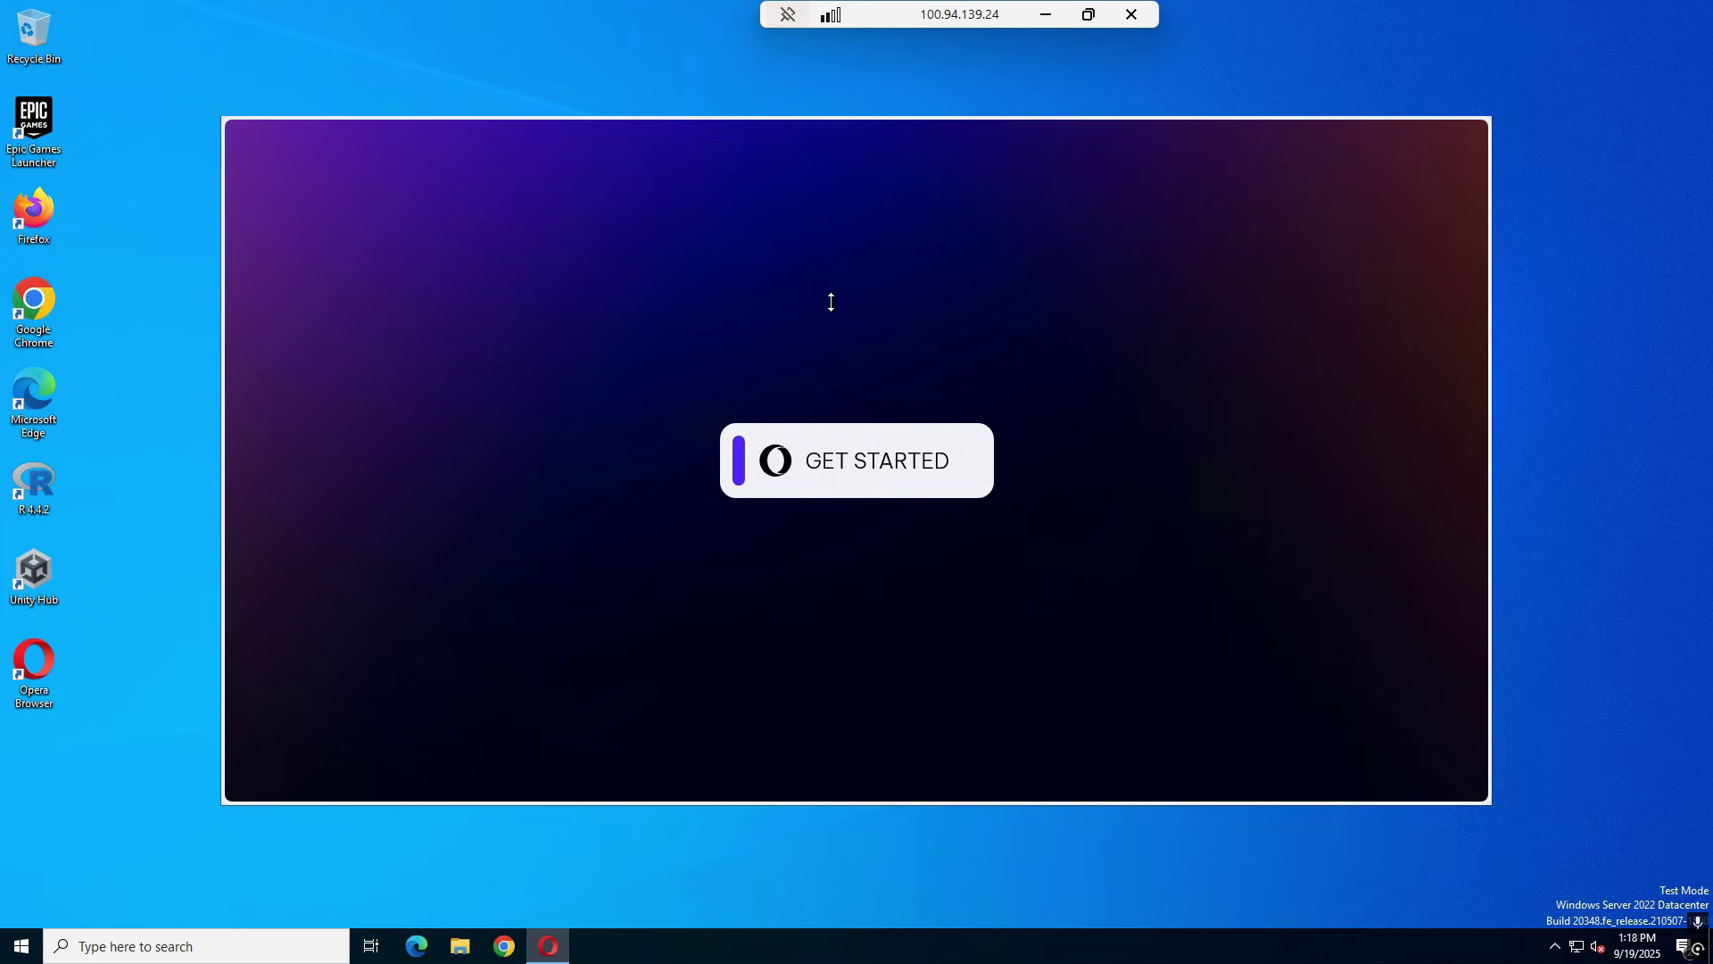
Get started with Opera, postpone the onboarding setup, and close the extra tabs so only one Speed Dial tab remains.
{"action": "left_click", "coordinate": [895, 482]}
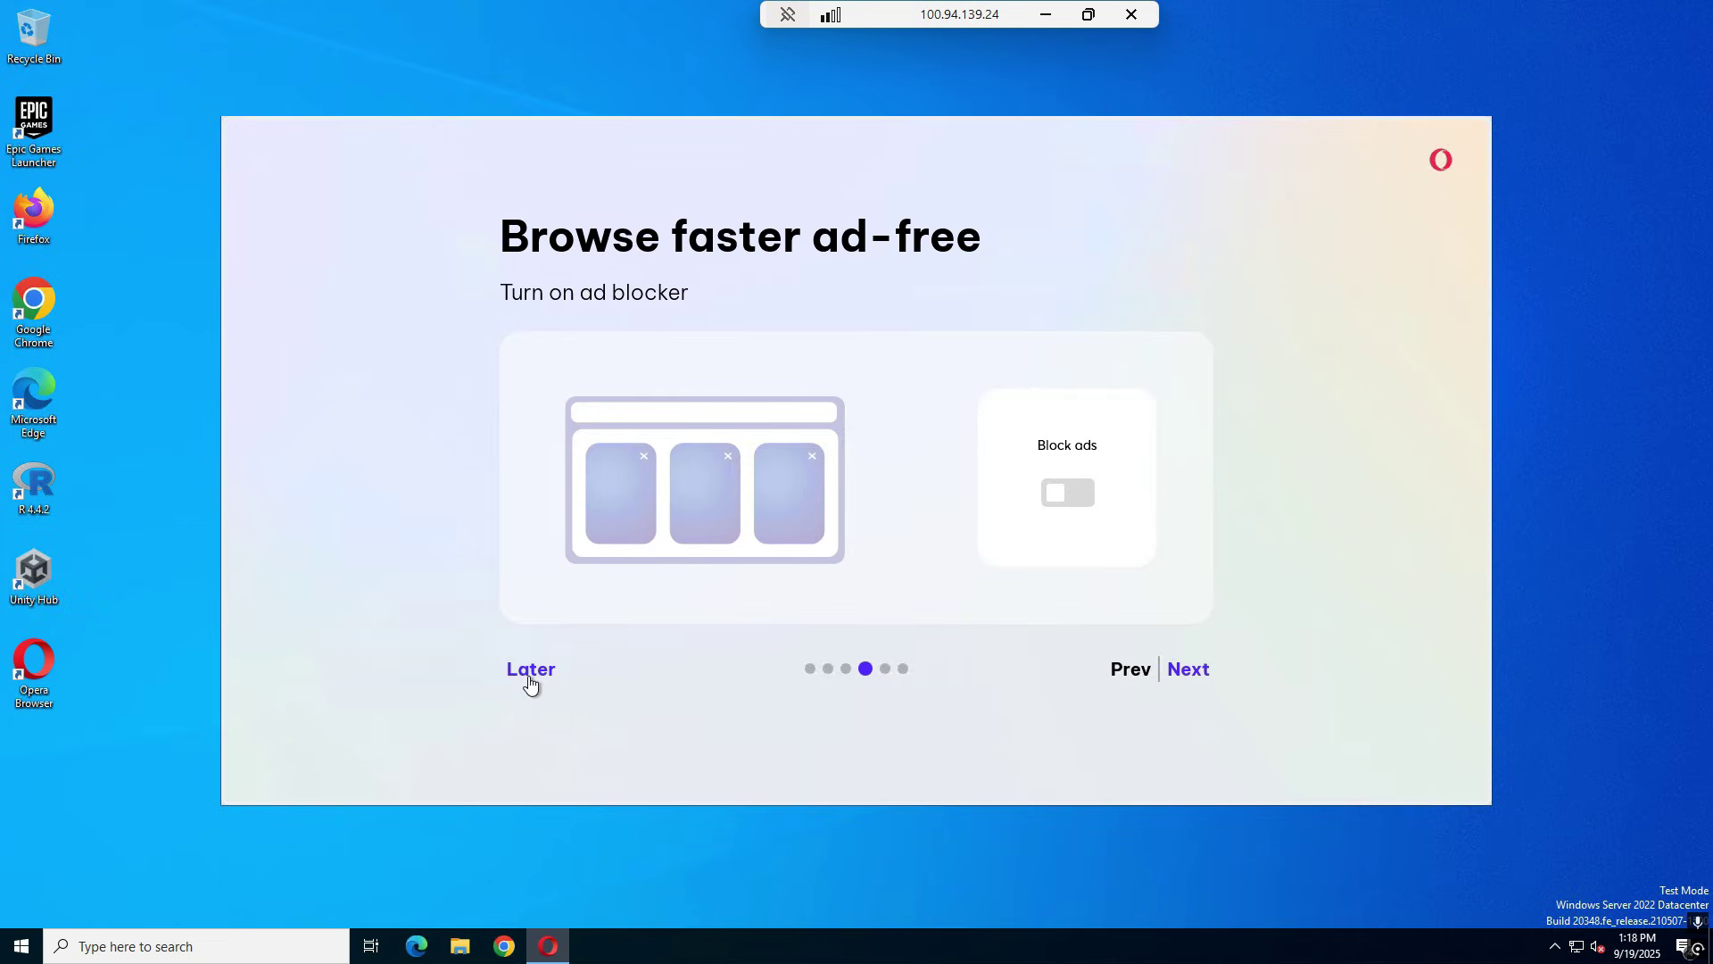
{"action": "left_click", "coordinate": [530, 681]}
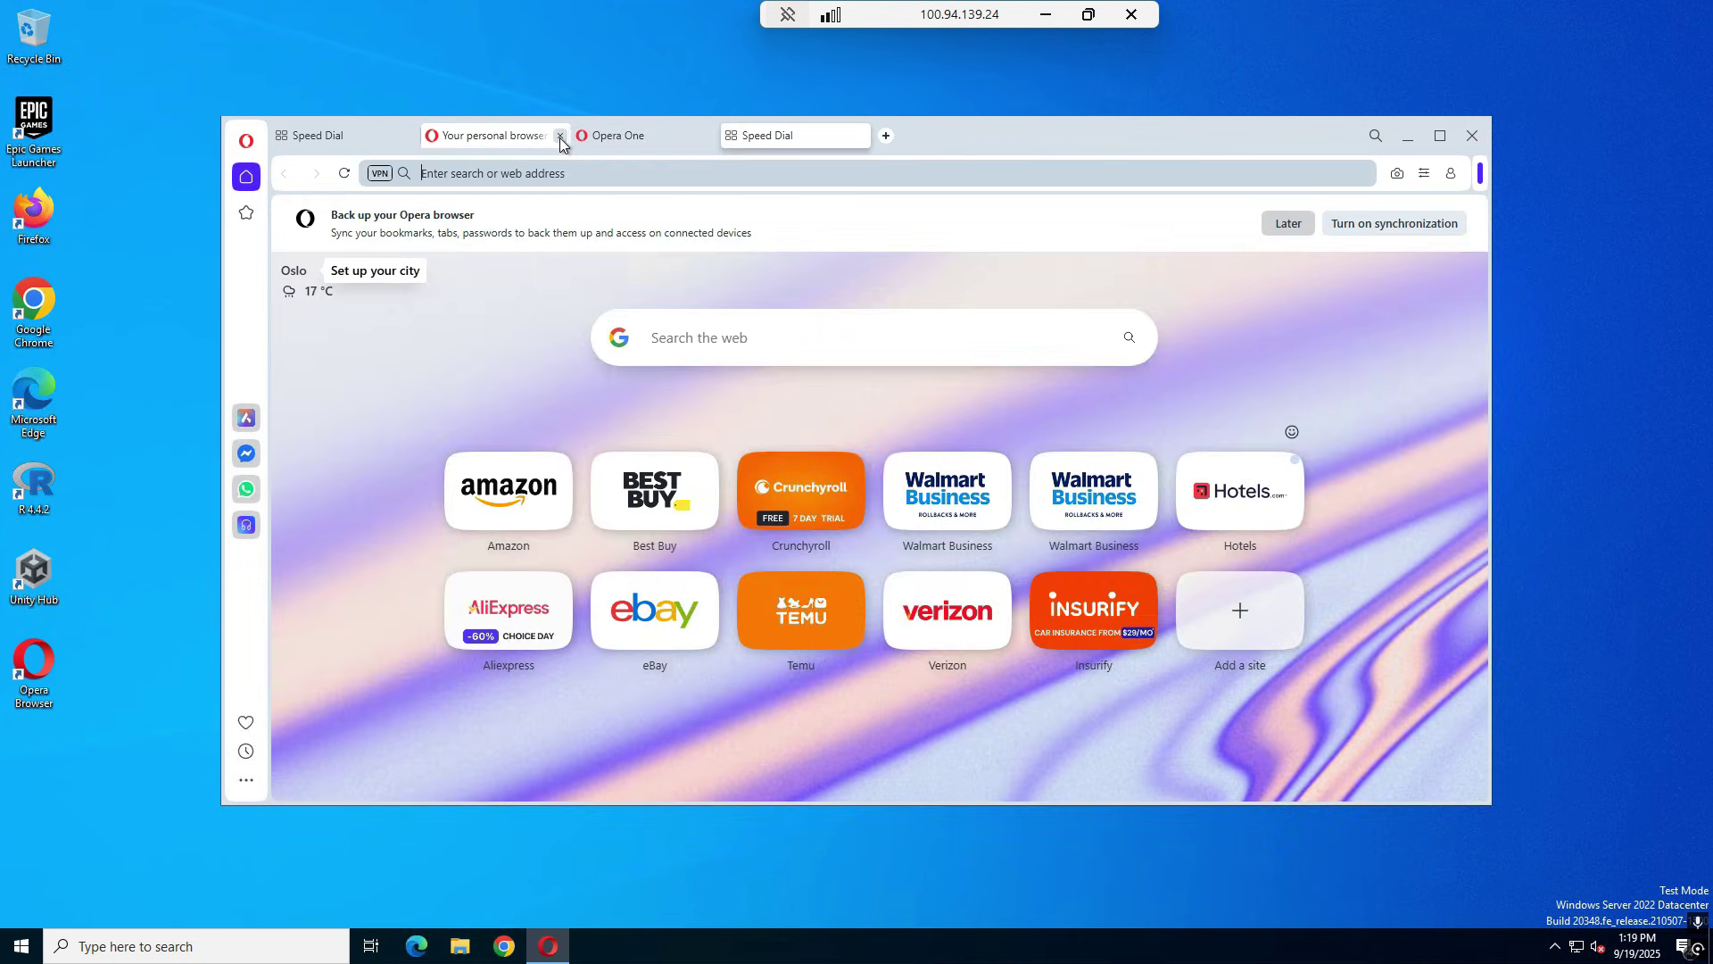
{"action": "left_click", "coordinate": [560, 136]}
{"action": "left_click", "coordinate": [560, 135]}
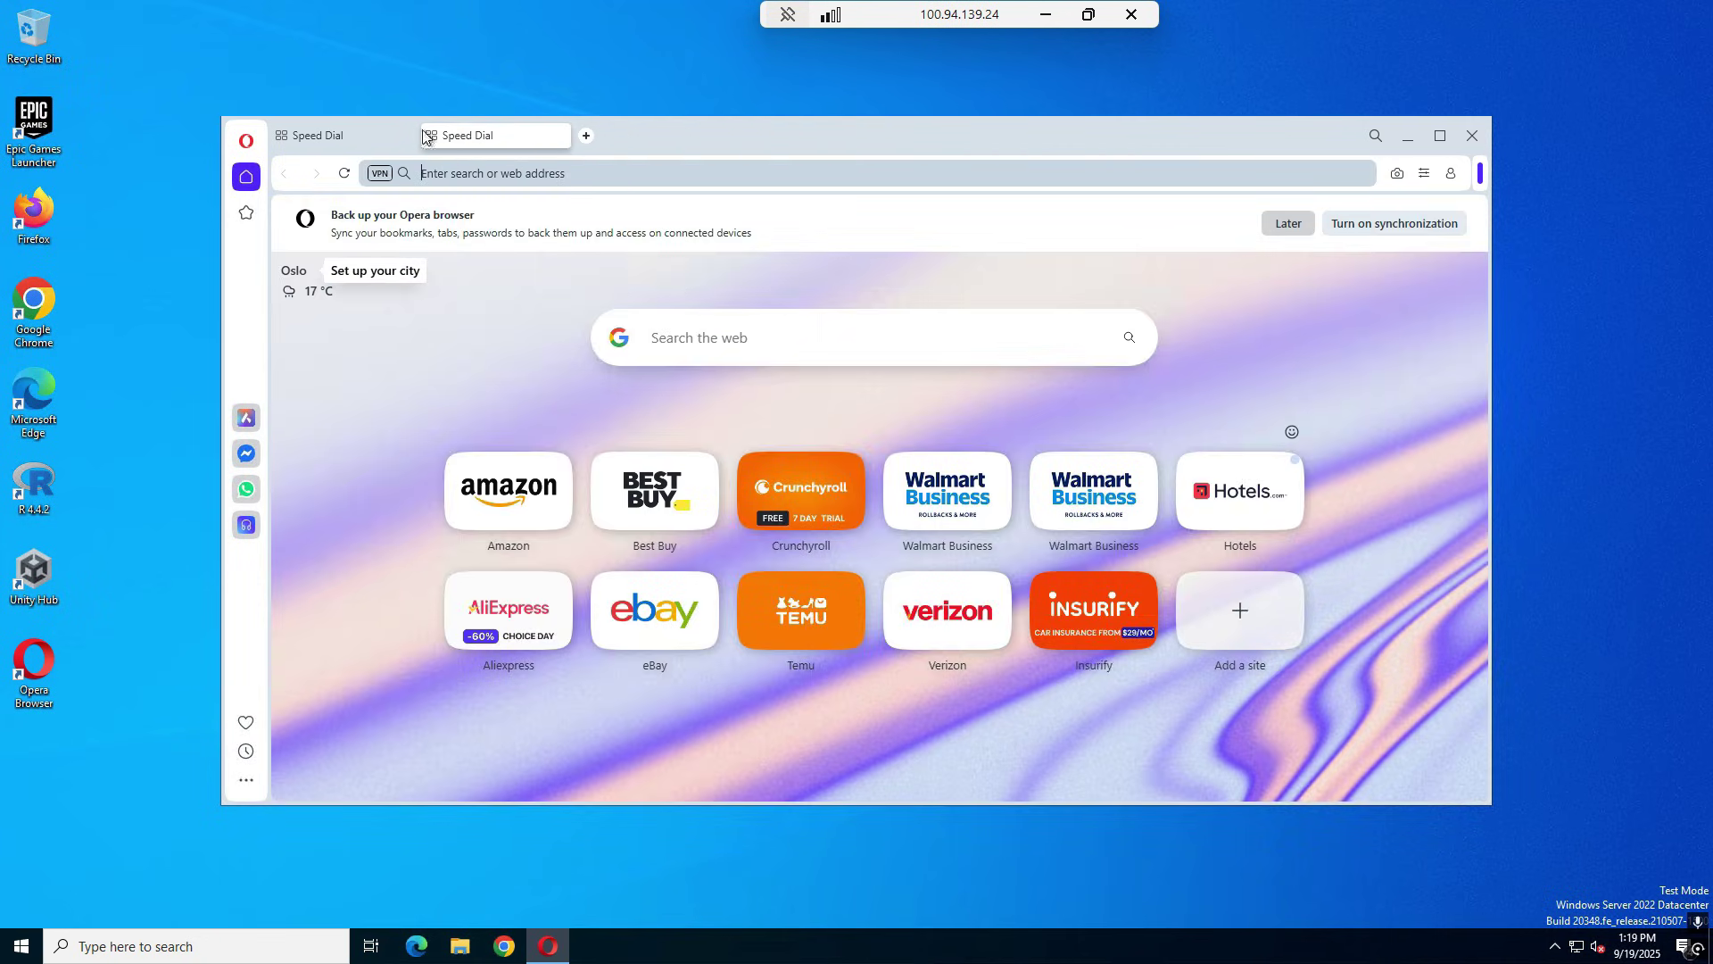
{"action": "left_click", "coordinate": [561, 135]}
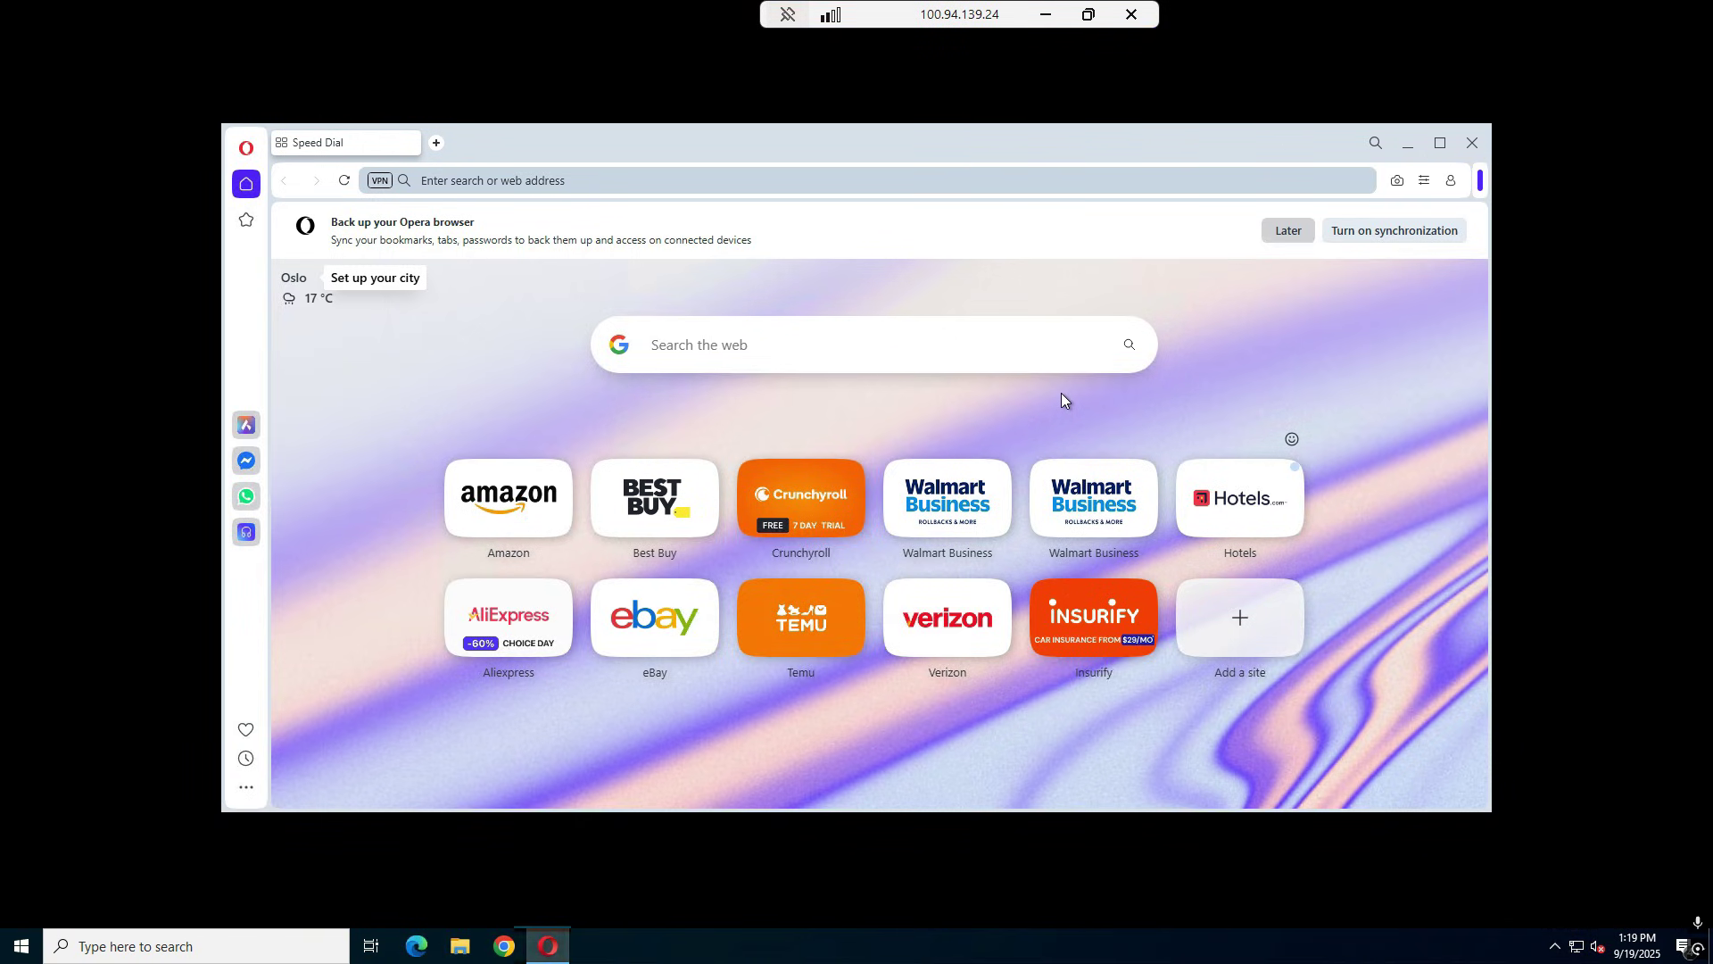
Maximize the Opera window to view its start page, and close the browser.
{"action": "key", "text": "super+Up"}
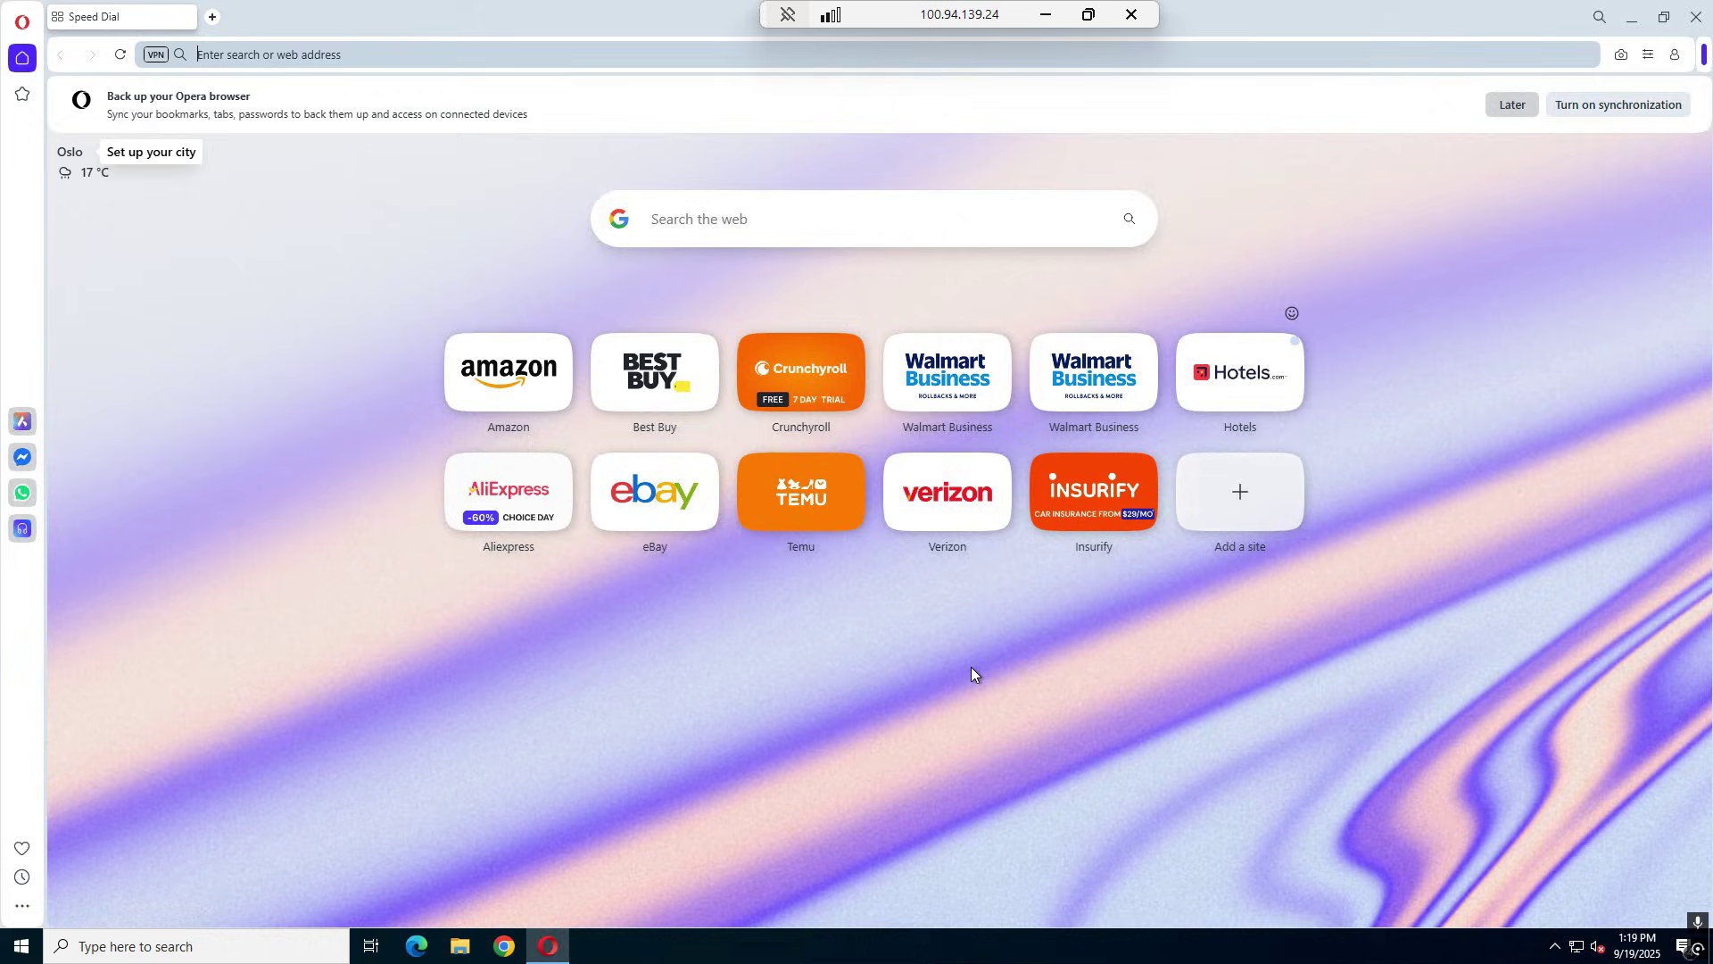
{"action": "left_click", "coordinate": [1693, 20]}
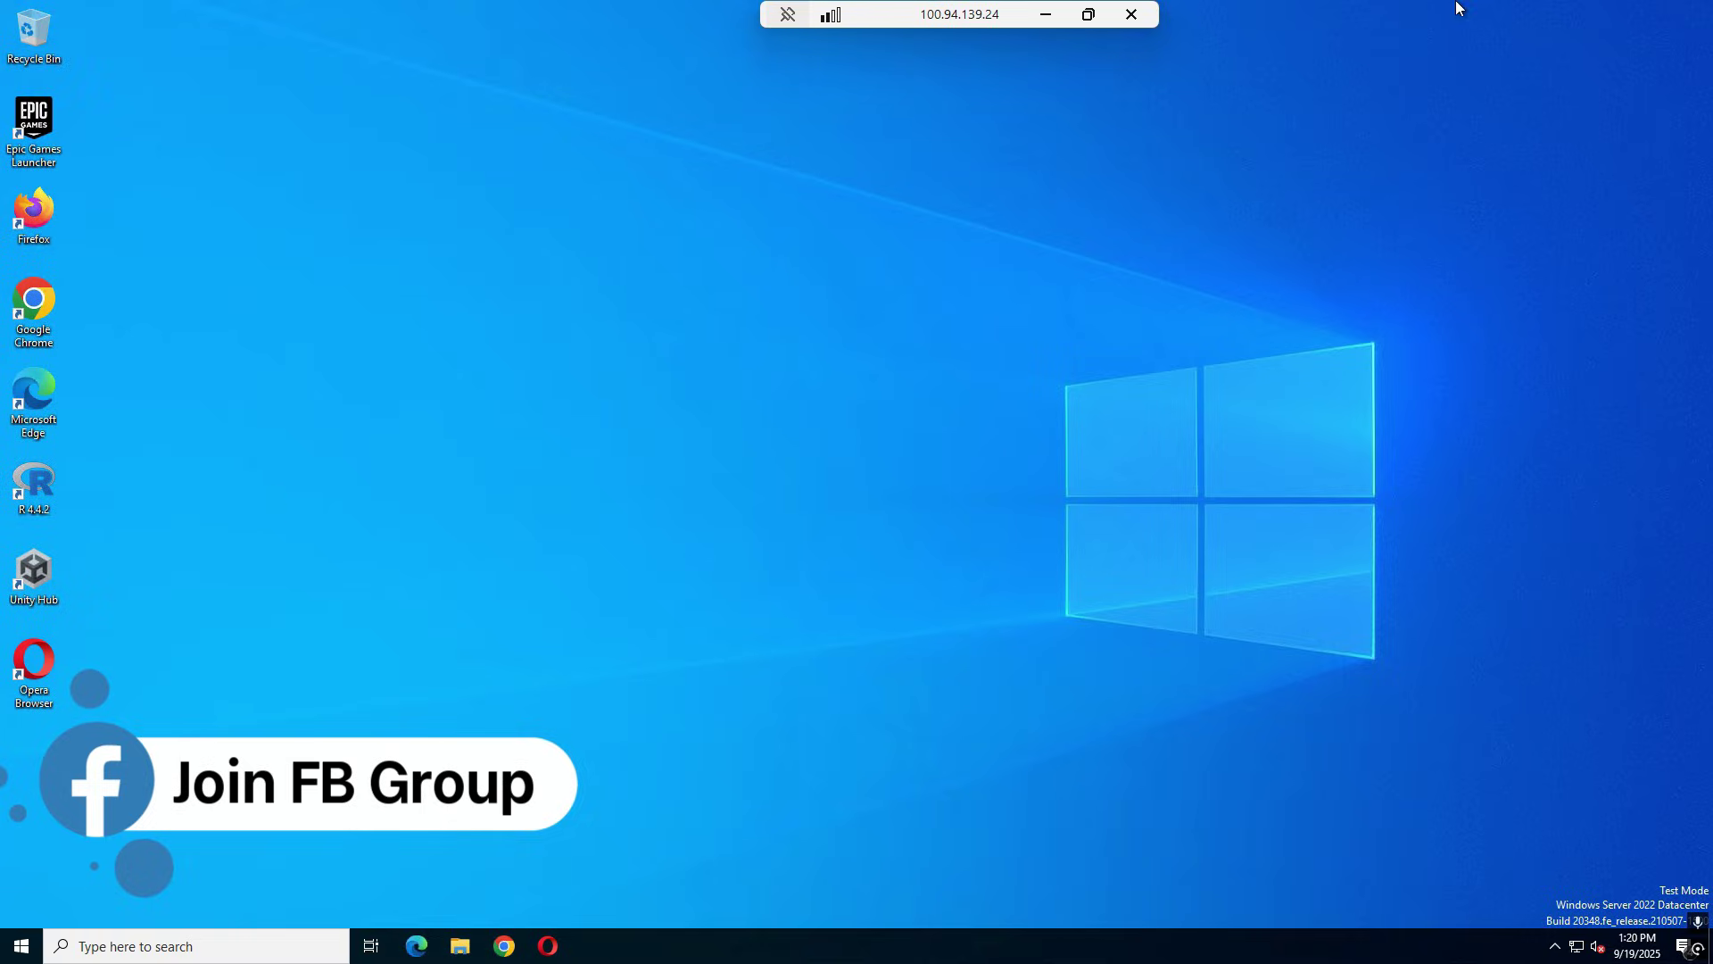
Minimize the remote desktop session and examine the running secure-rdp job log on GitHub in the local browser.
{"action": "left_click", "coordinate": [1044, 11]}
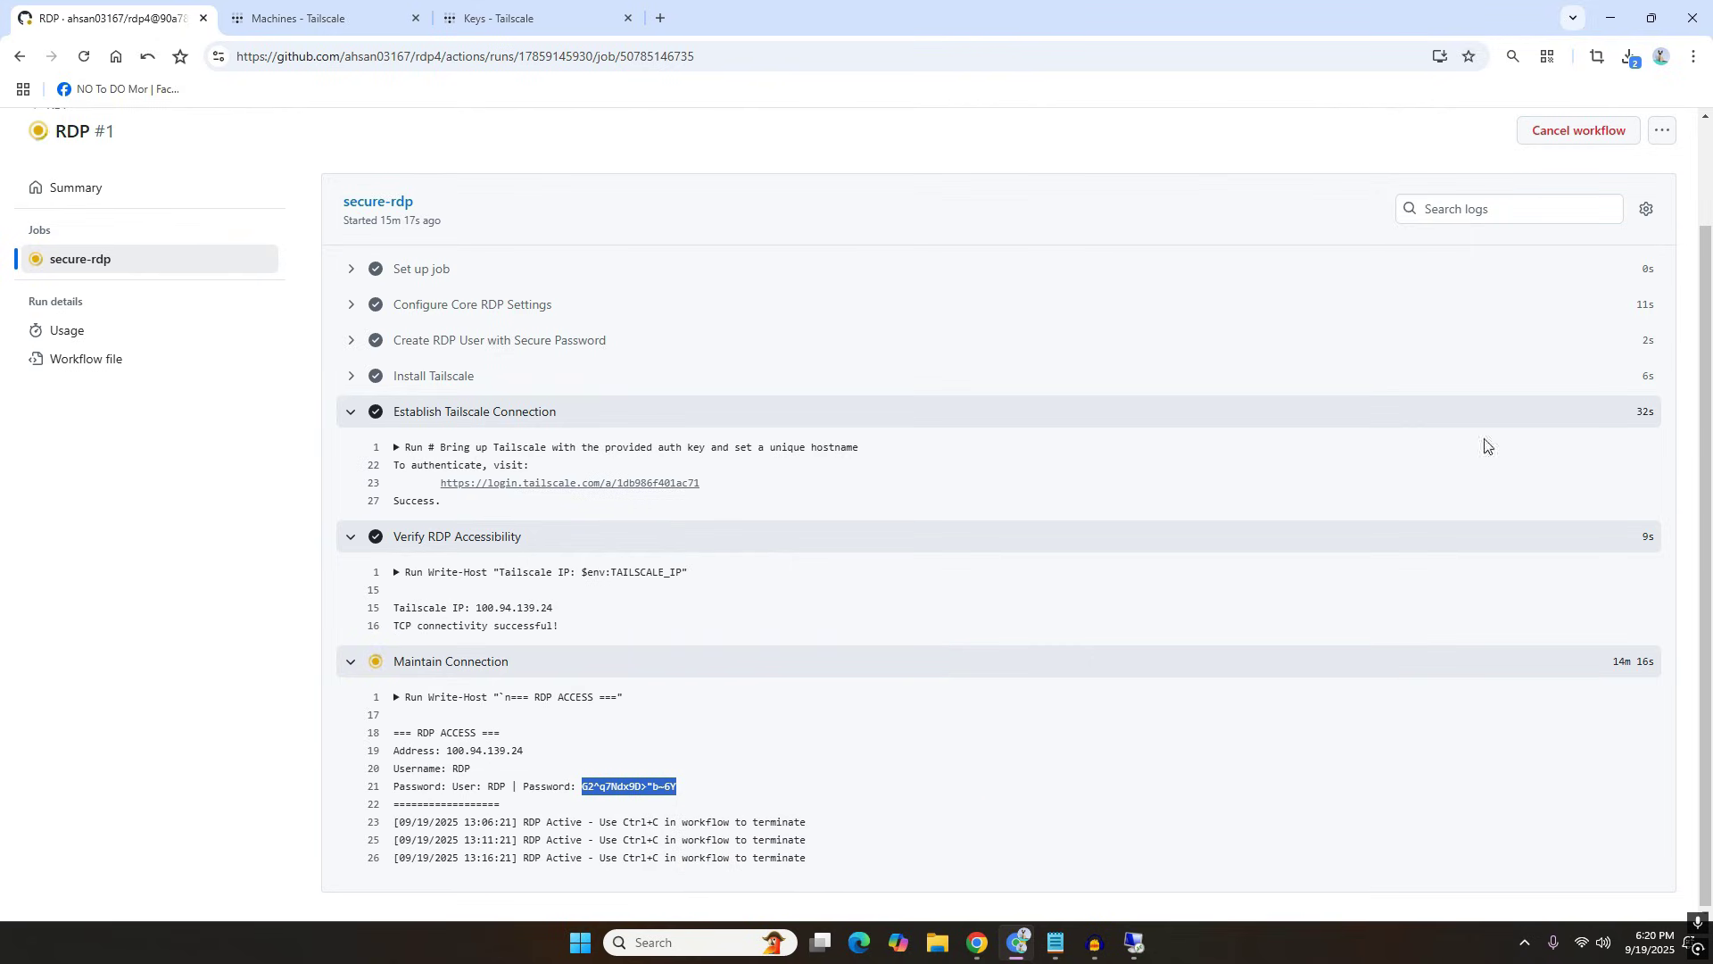
{"action": "scroll", "coordinate": [1490, 447], "scroll_direction": "up", "scroll_amount": 1}
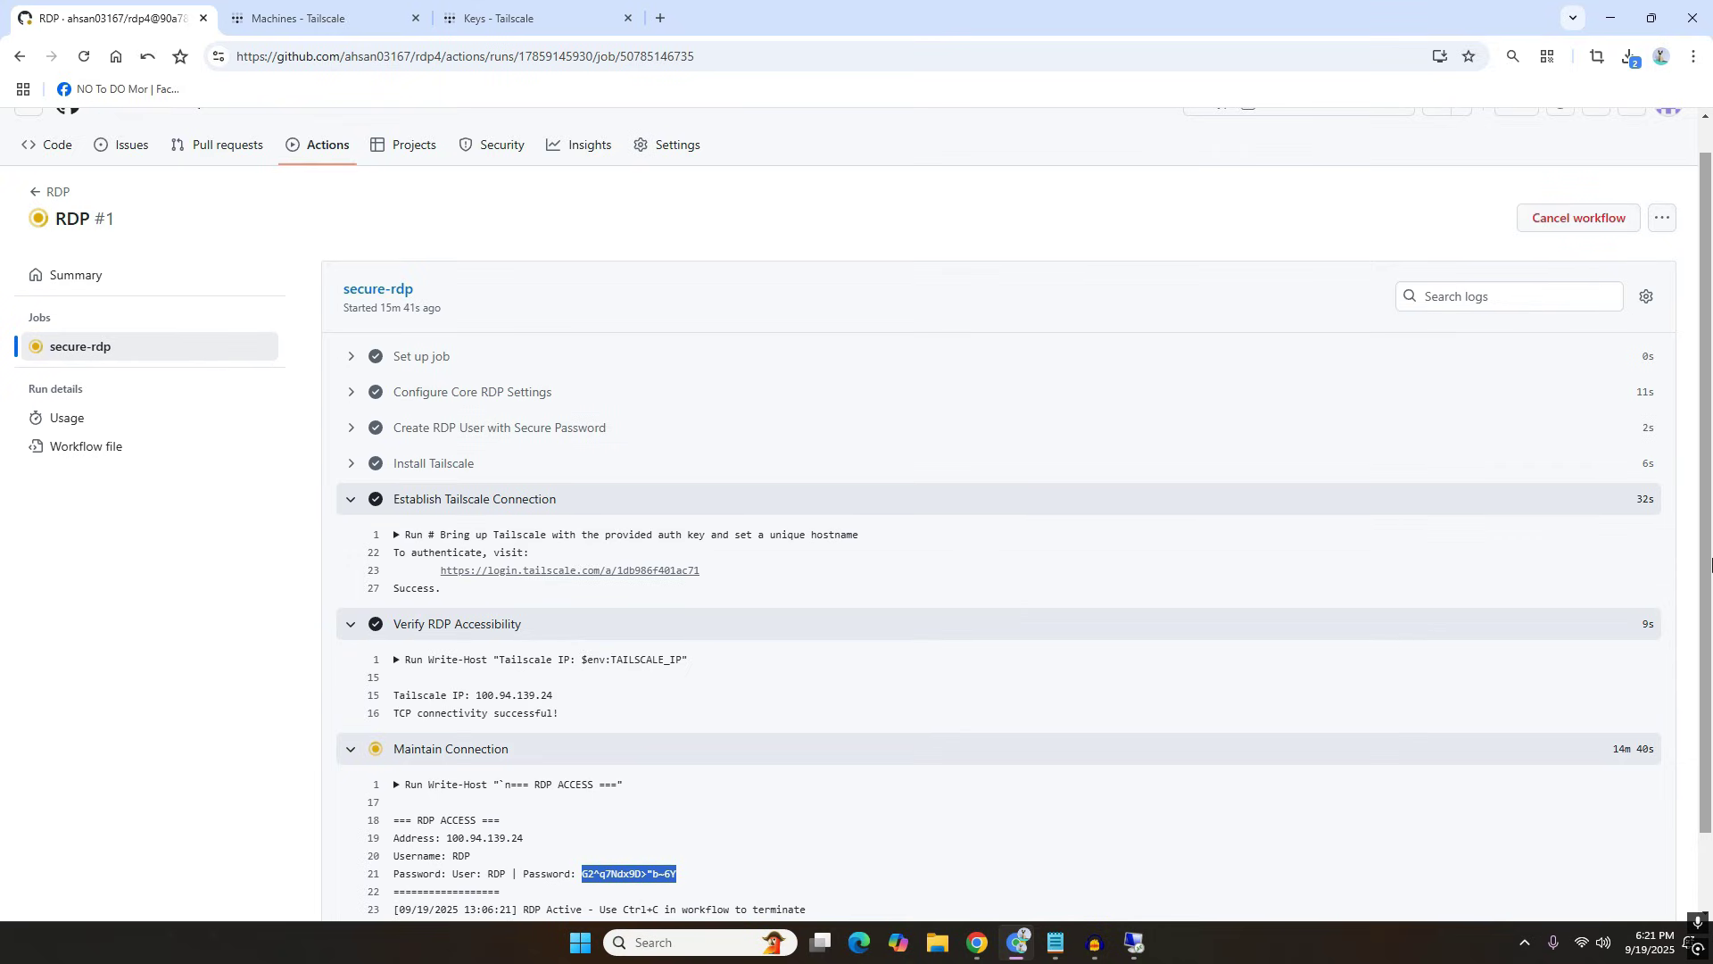
{"action": "scroll", "coordinate": [1711, 564], "scroll_direction": "down", "scroll_amount": 1}
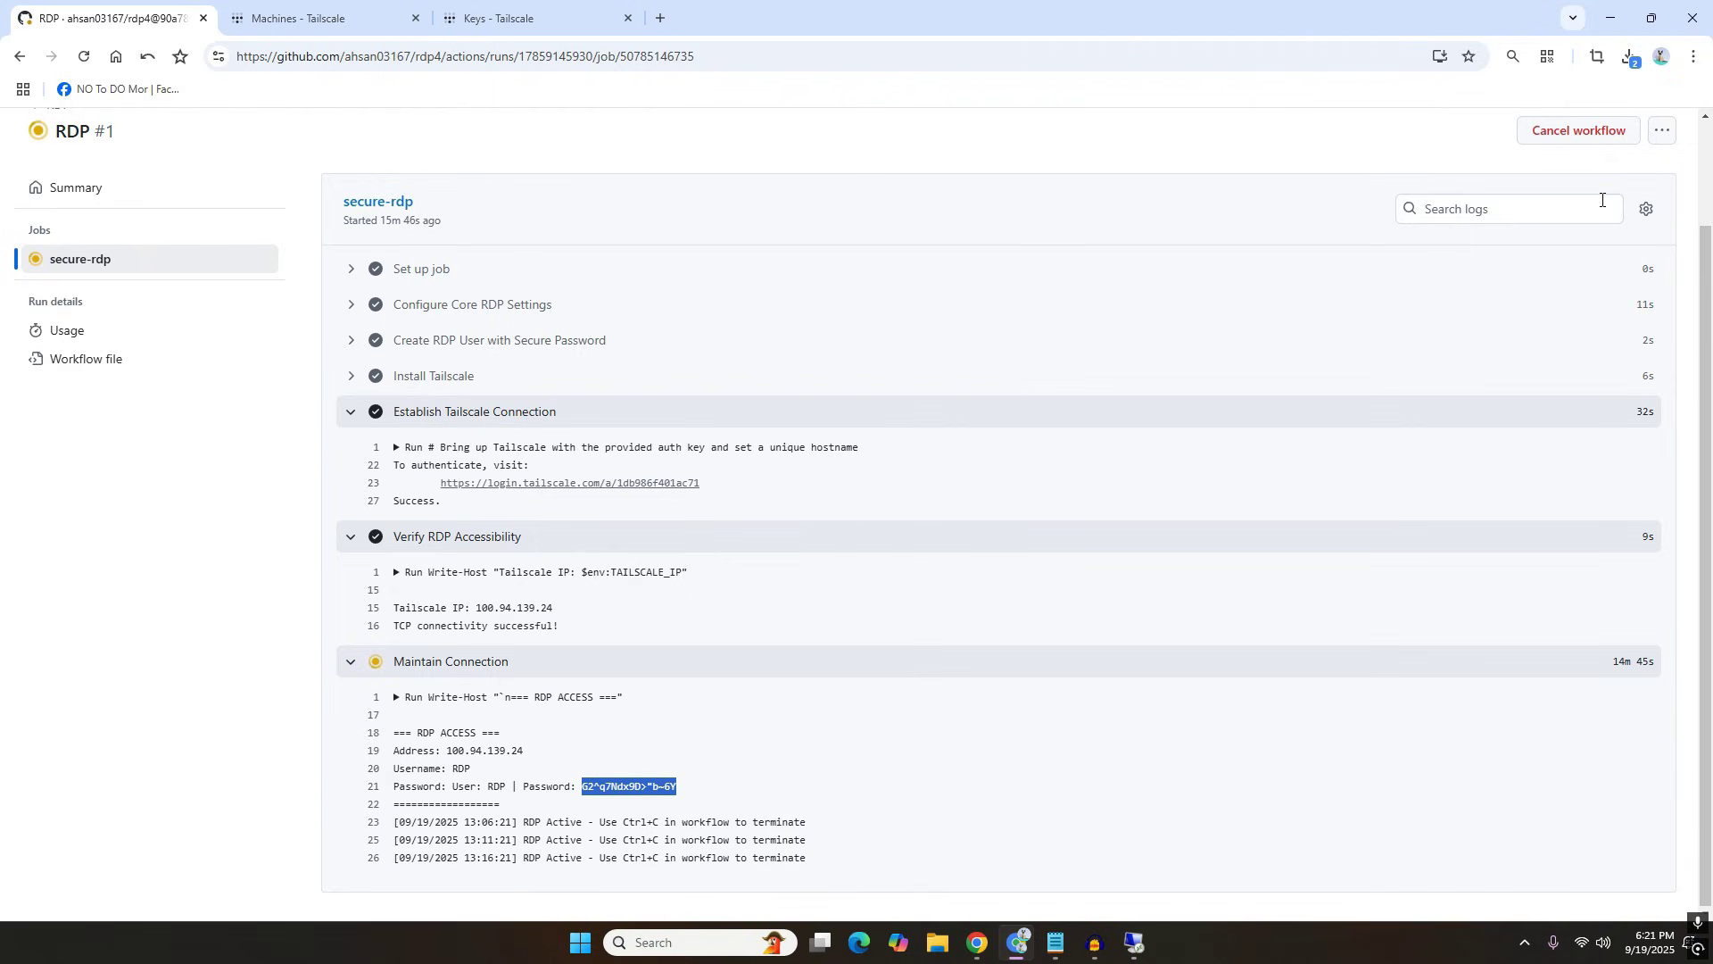
Minimize the browser, disconnect Tailscale on the local computer, and check its connection status.
{"action": "left_click", "coordinate": [1622, 11]}
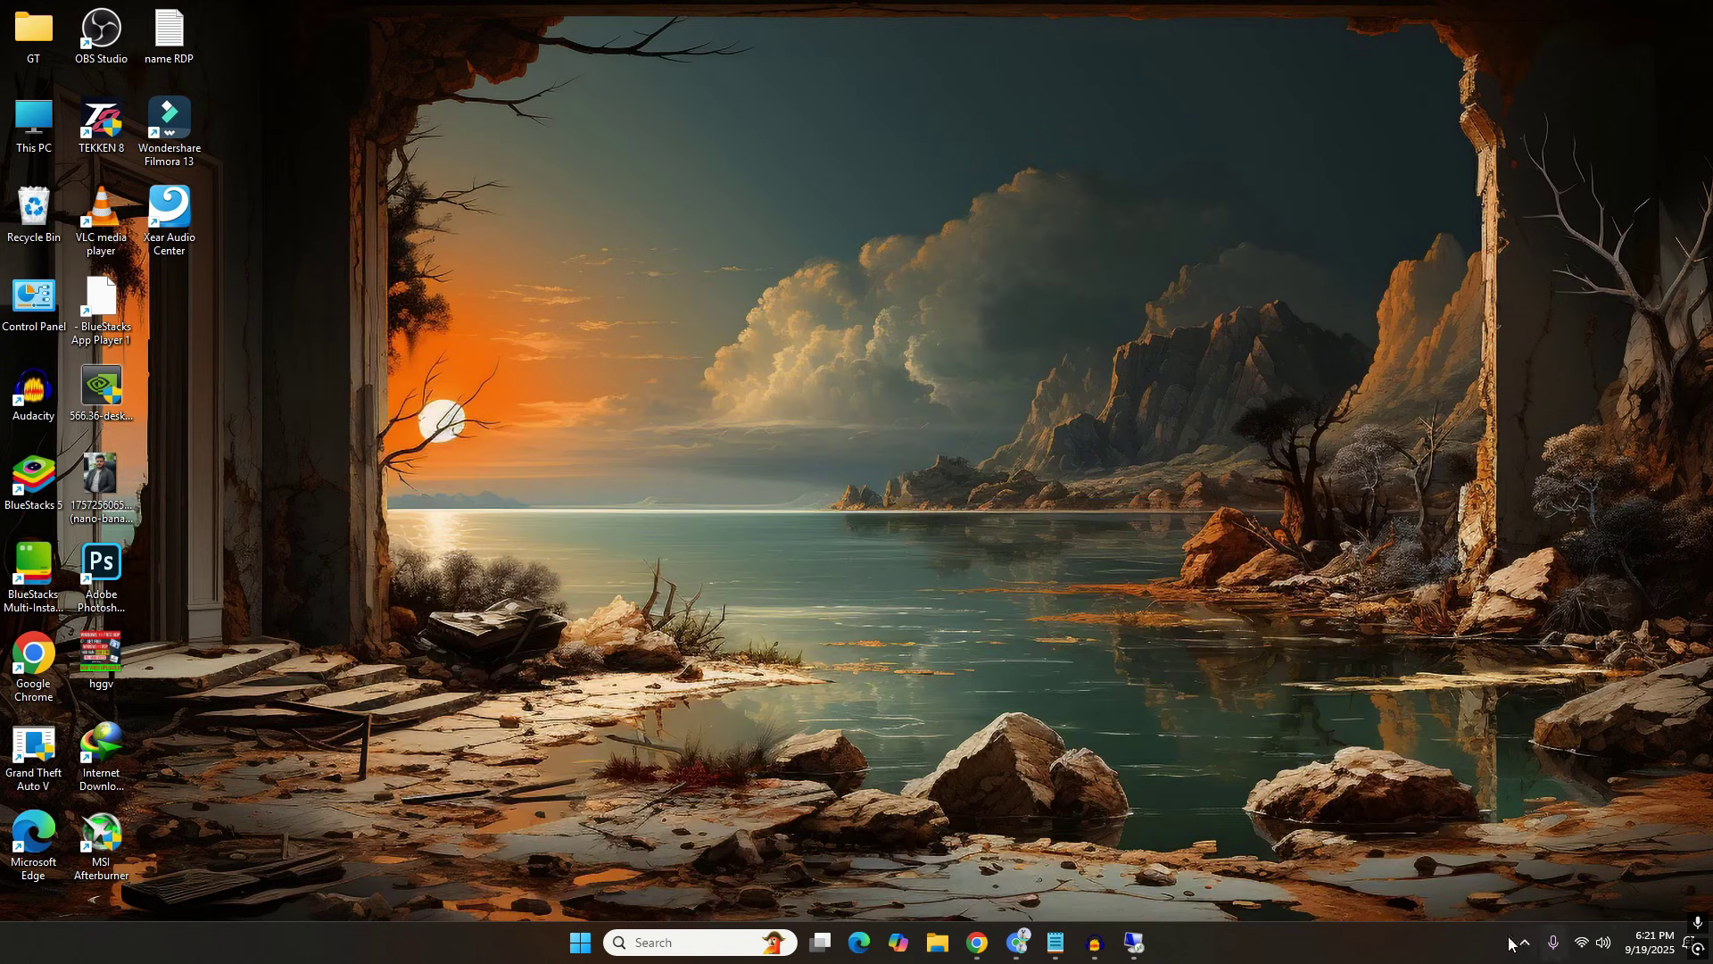
{"action": "left_click", "coordinate": [1523, 942]}
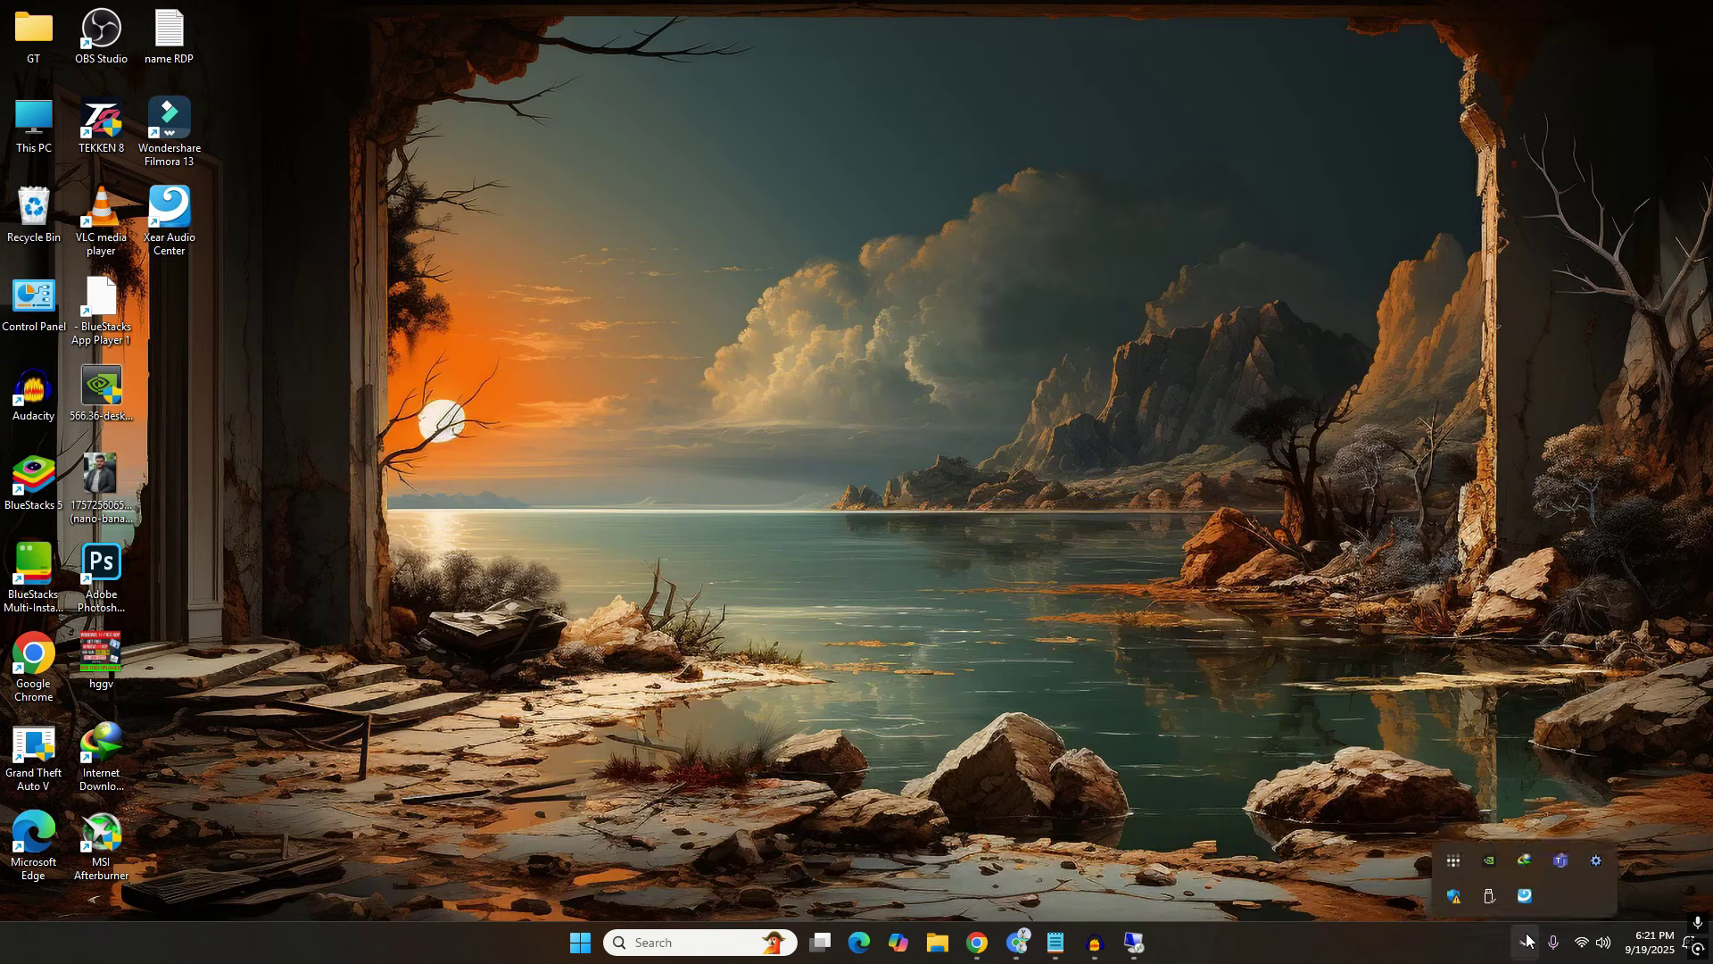
{"action": "left_click", "coordinate": [1454, 853]}
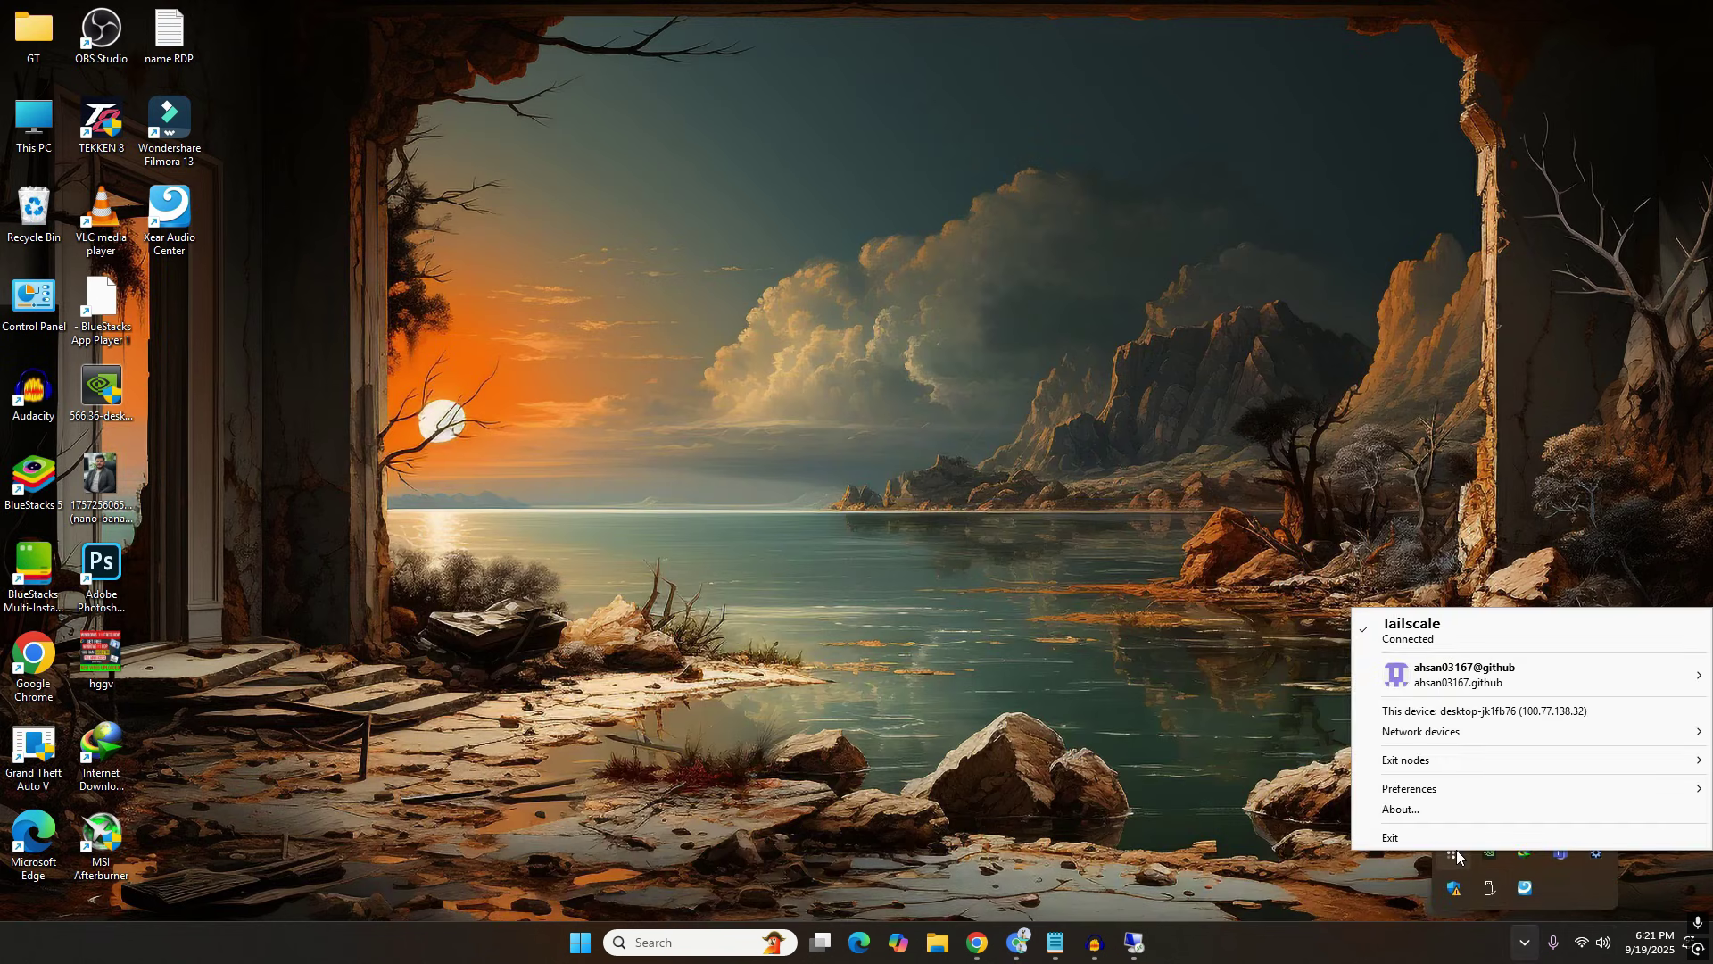
{"action": "left_click", "coordinate": [1445, 627]}
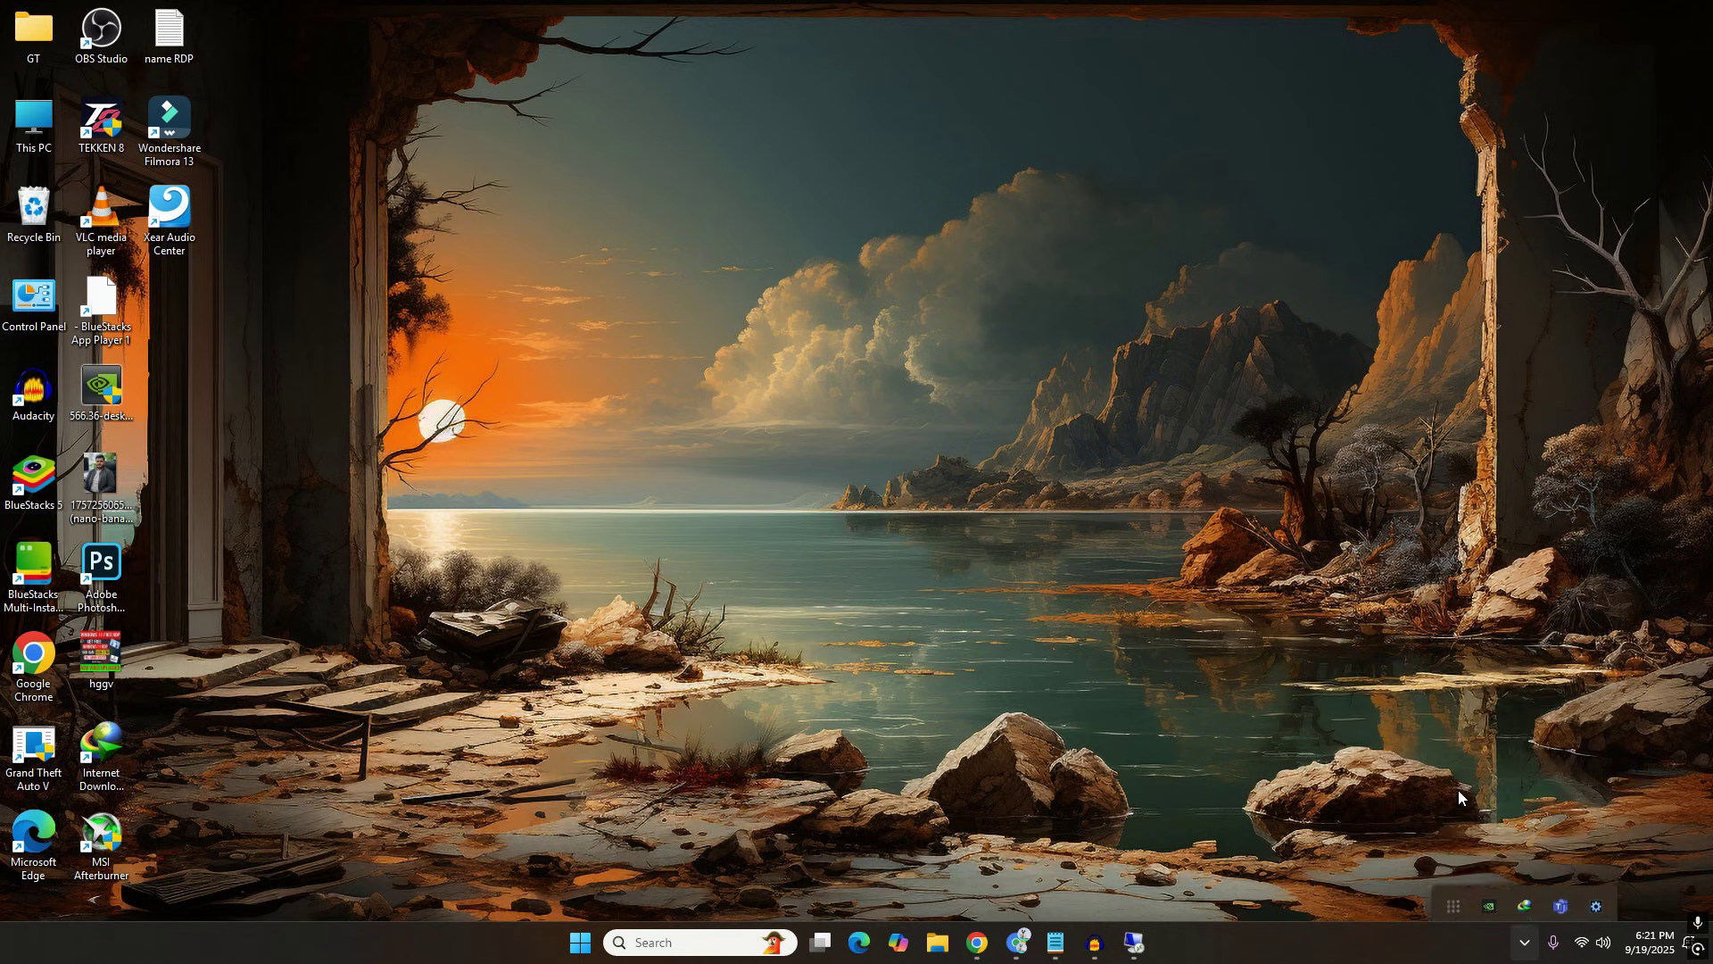
{"action": "left_click", "coordinate": [1524, 943]}
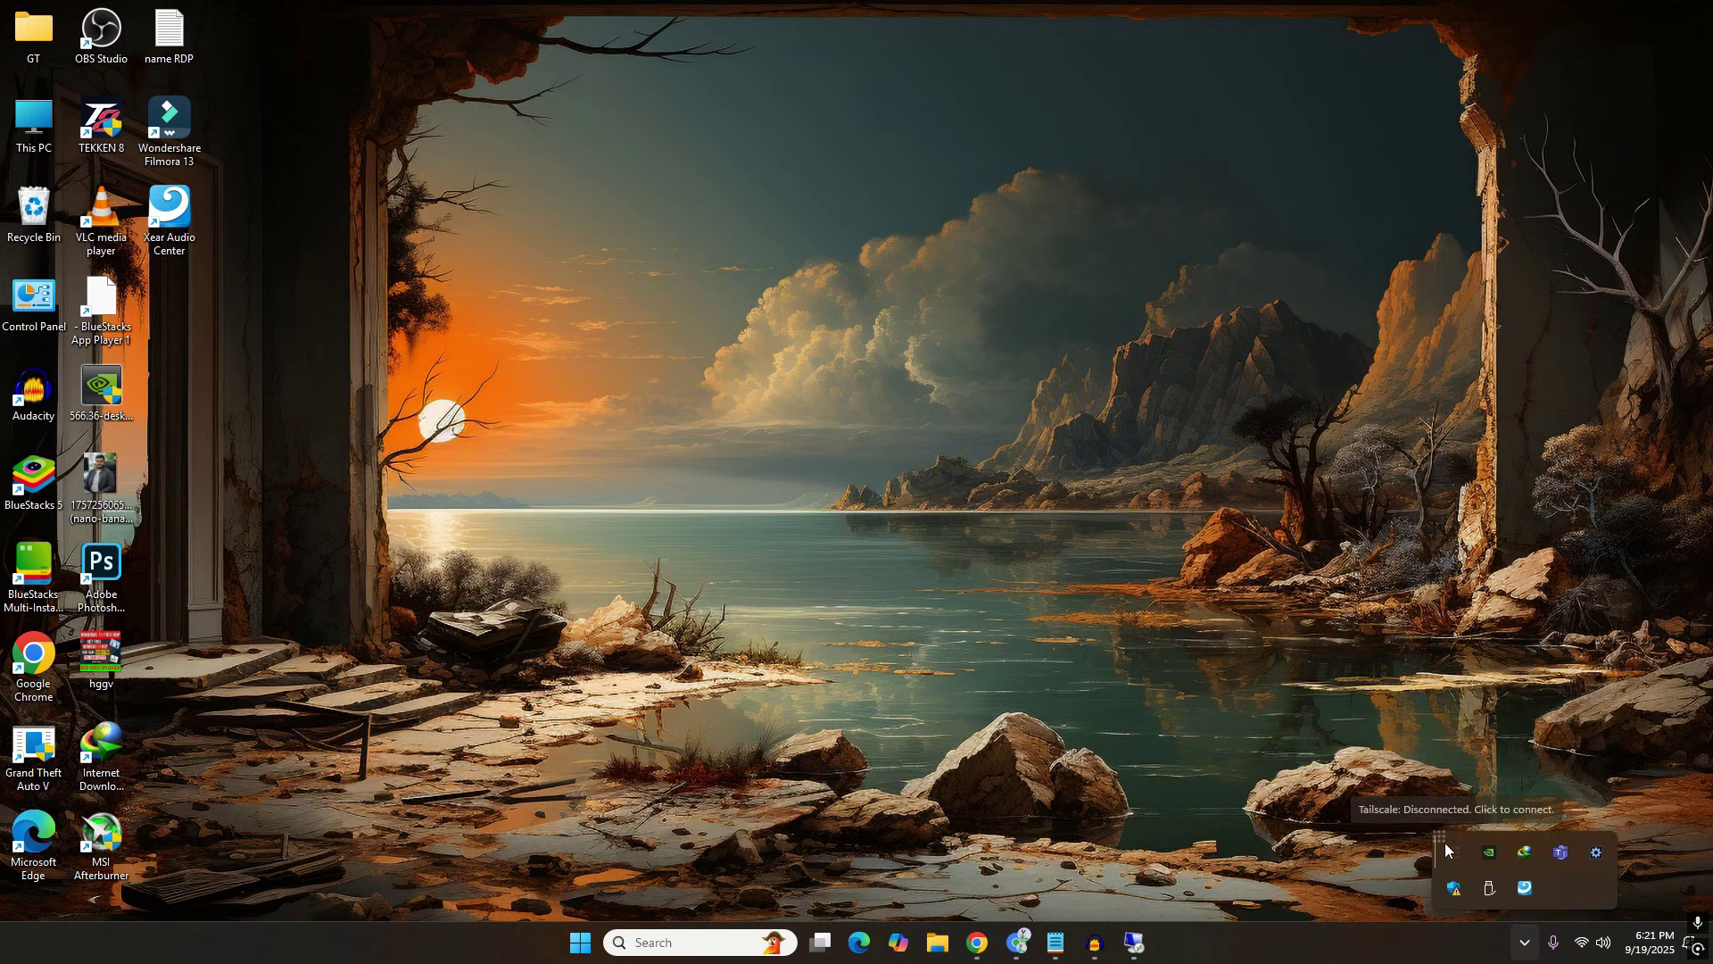
{"action": "left_click", "coordinate": [1446, 848]}
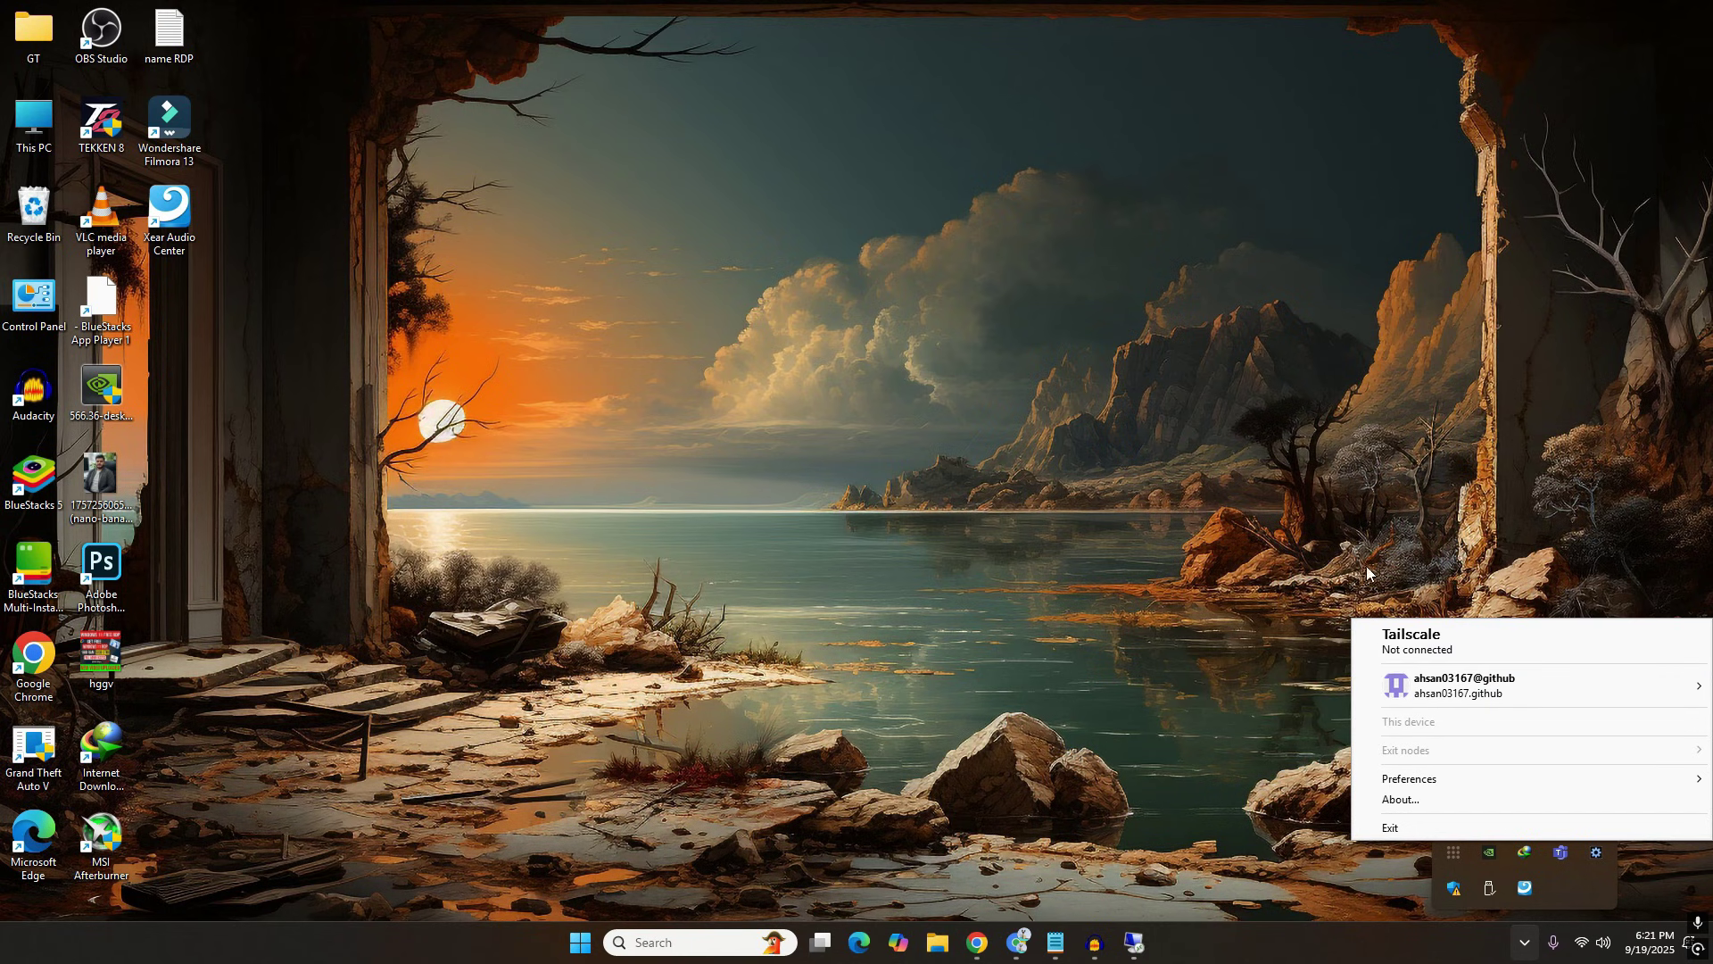
{"action": "left_click", "coordinate": [1187, 644]}
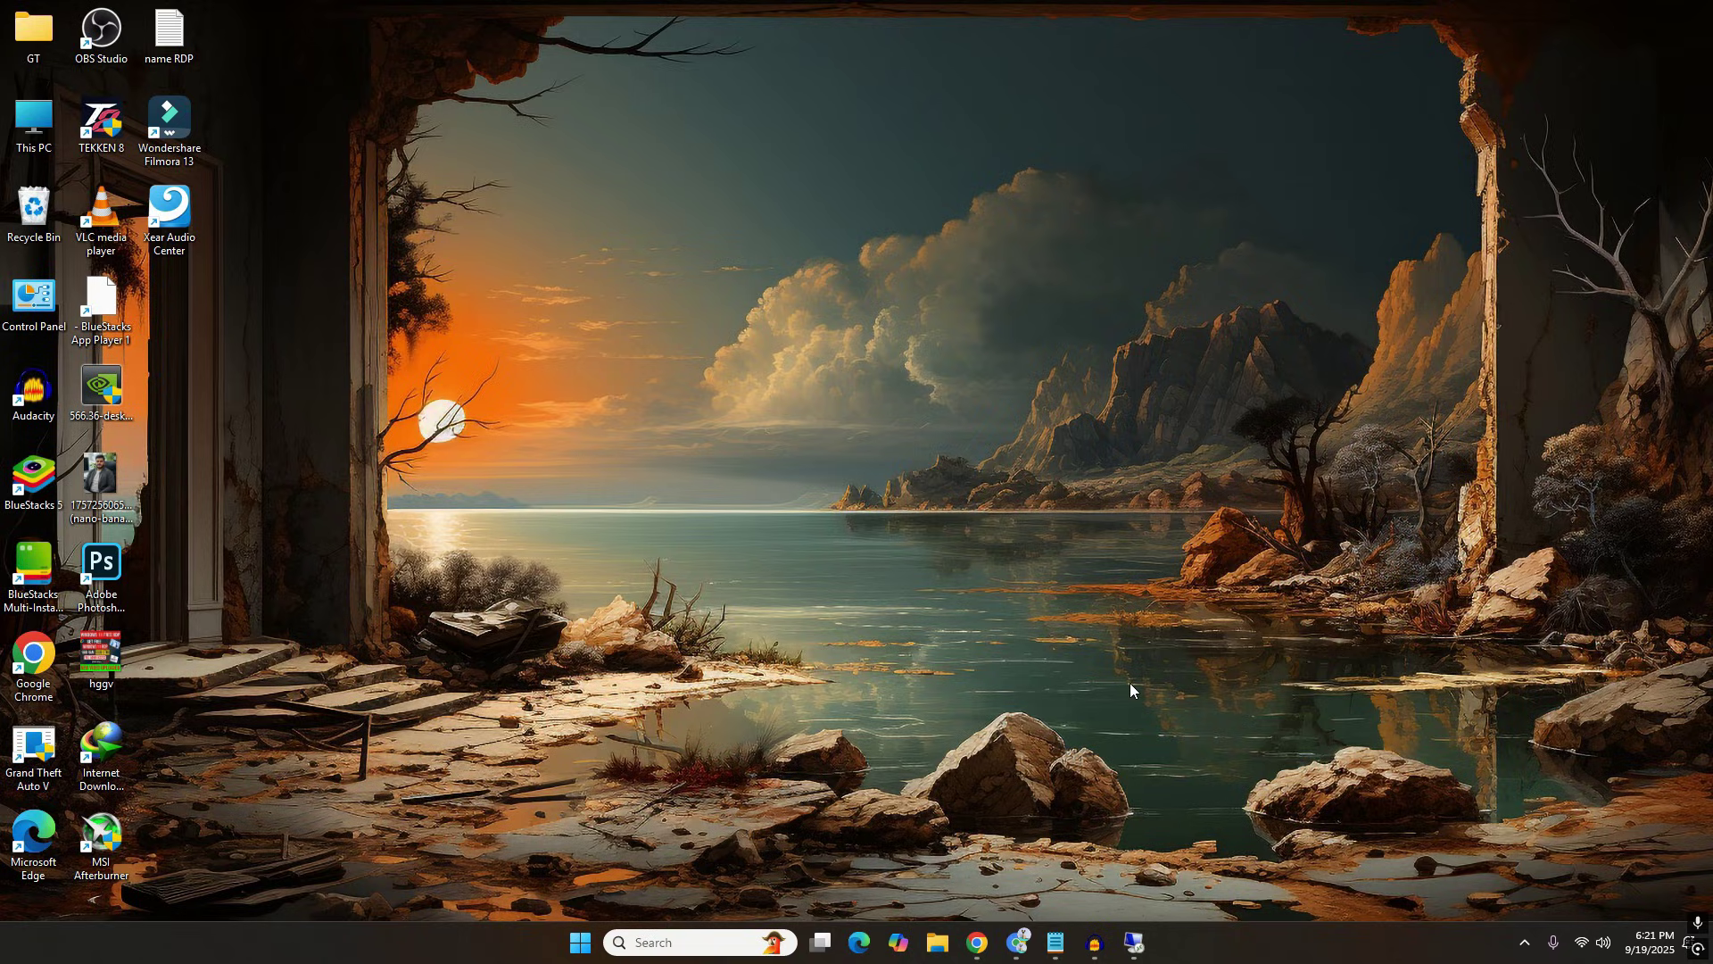
Switch to the Chrome window with the Paise Kamao YouTube channel and highlight the channel name and subscriber line.
{"action": "left_click", "coordinate": [977, 942]}
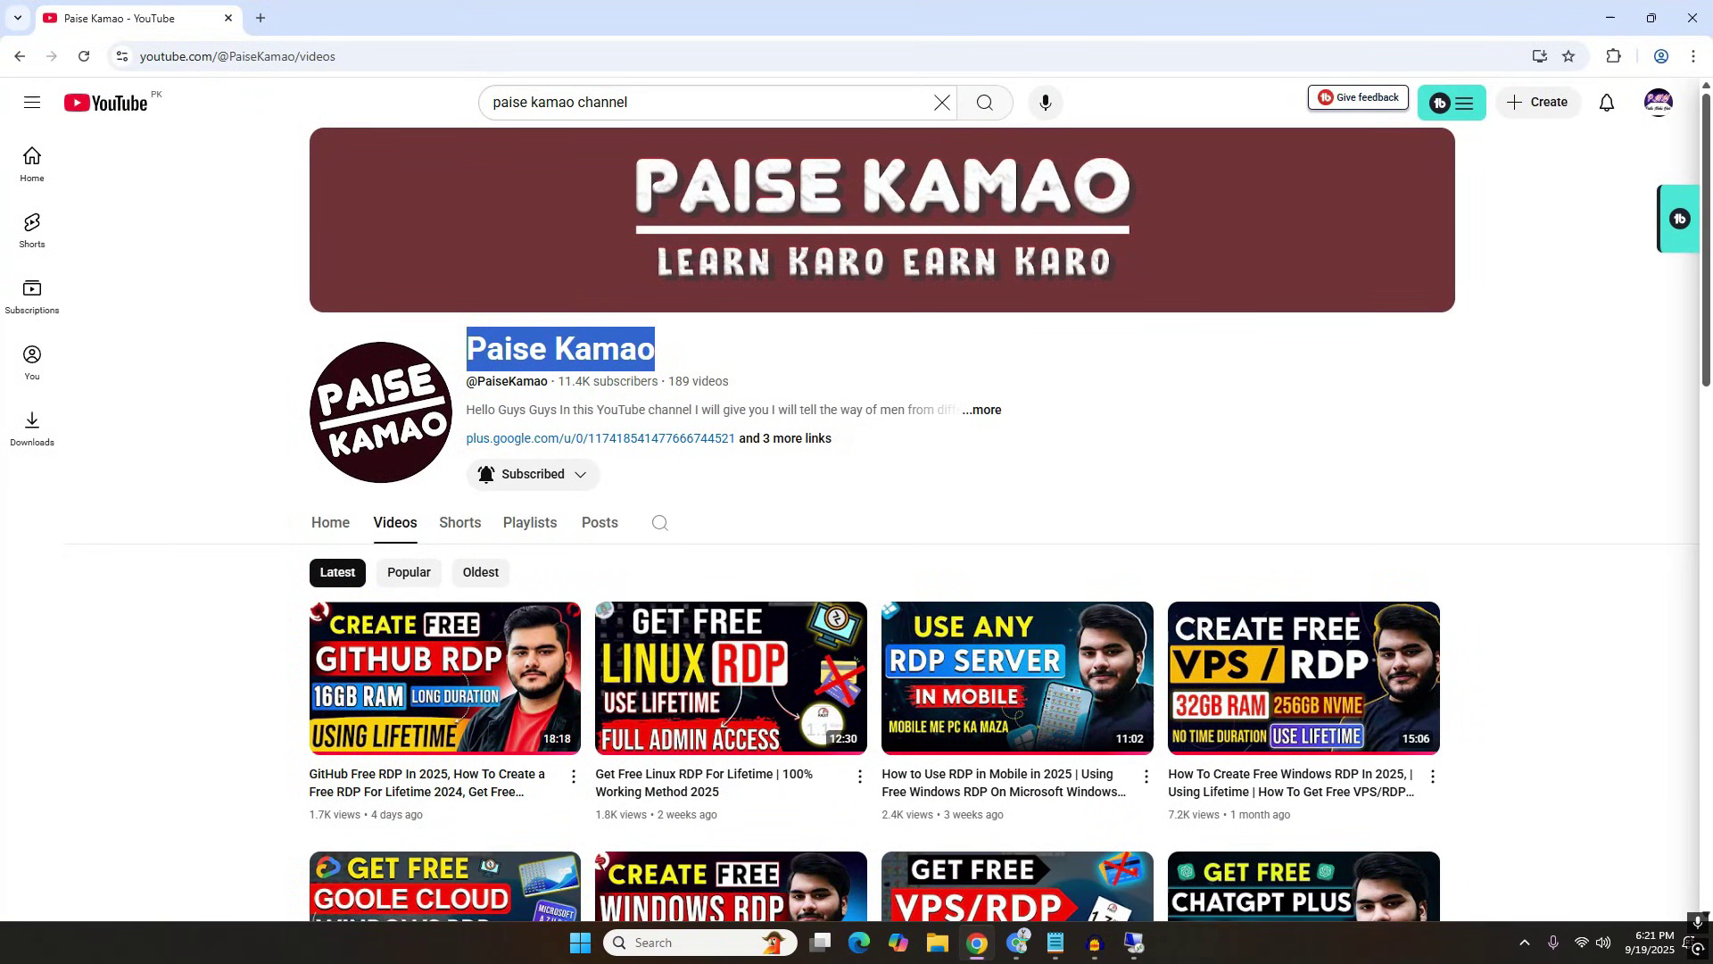
{"action": "left_click", "coordinate": [149, 600]}
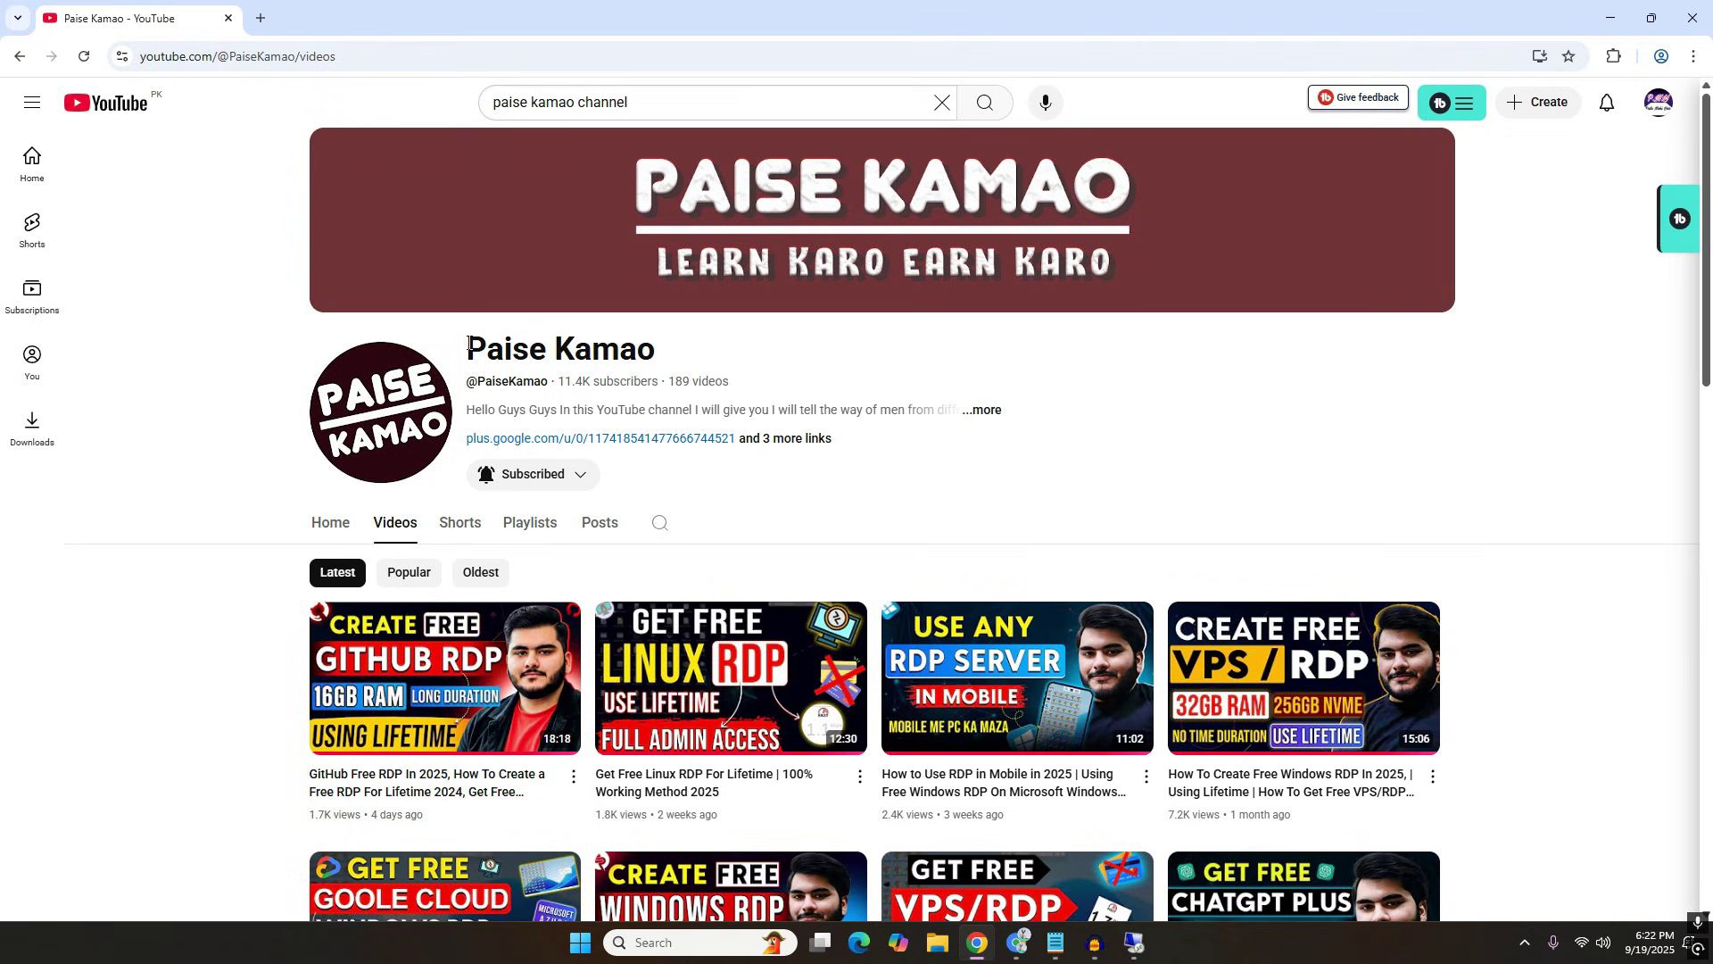
{"action": "left_click_drag", "start_coordinate": [468, 343], "coordinate": [799, 404]}
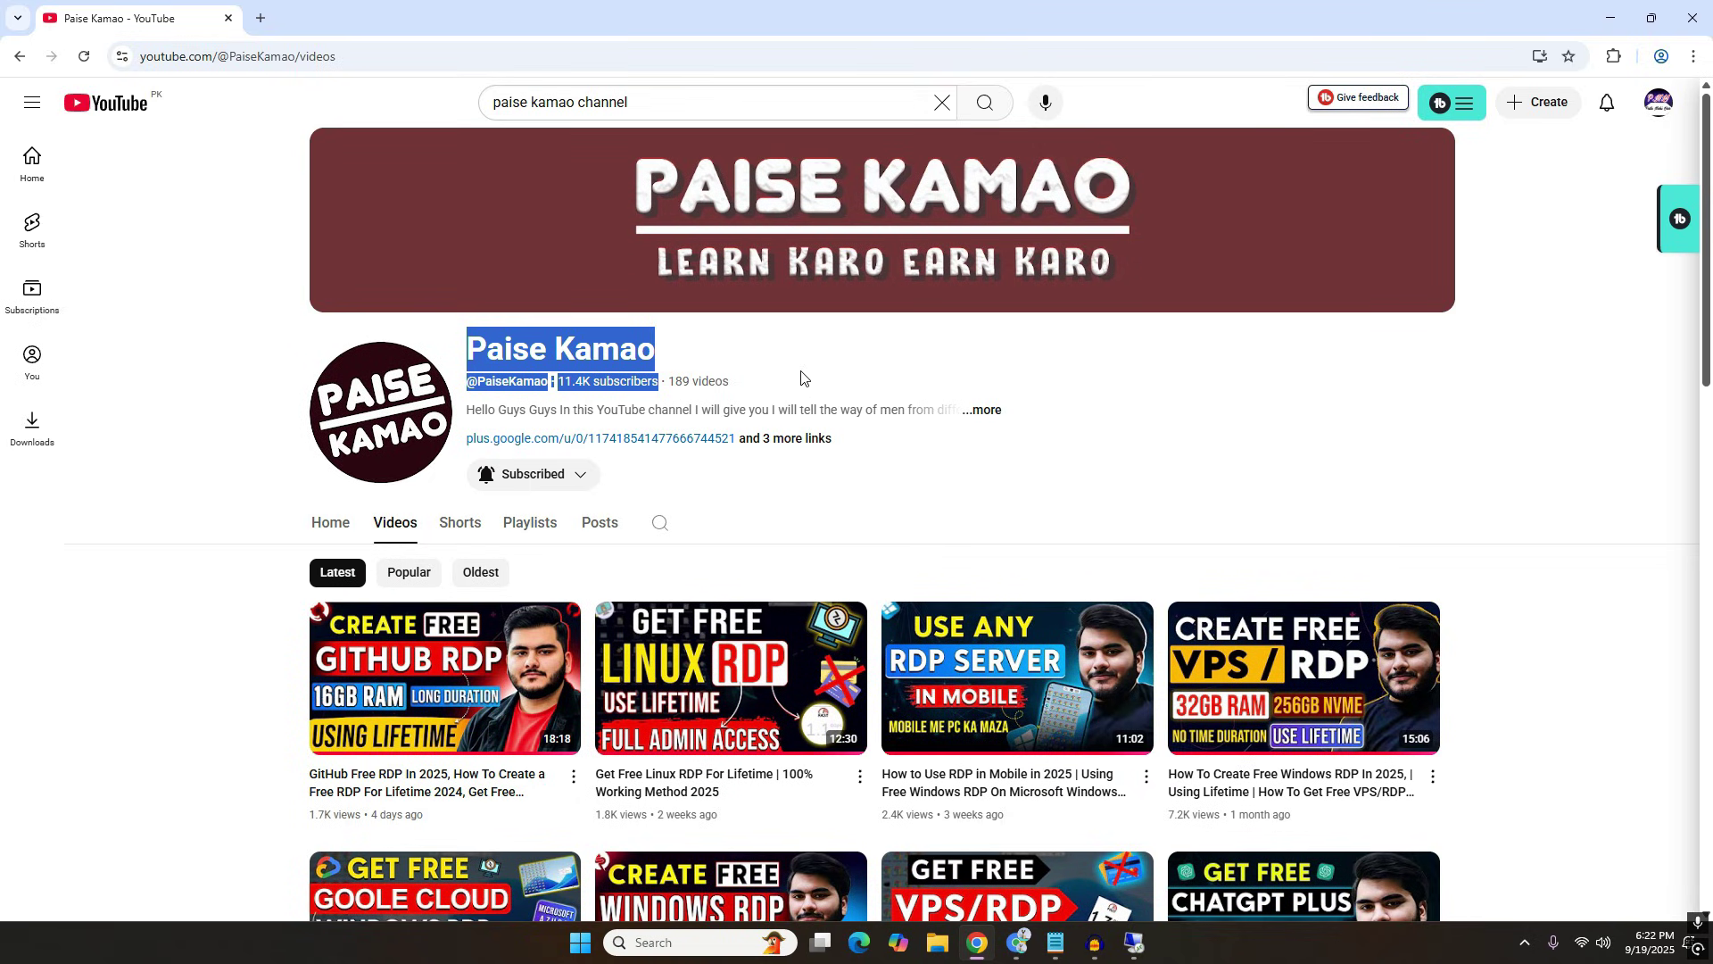